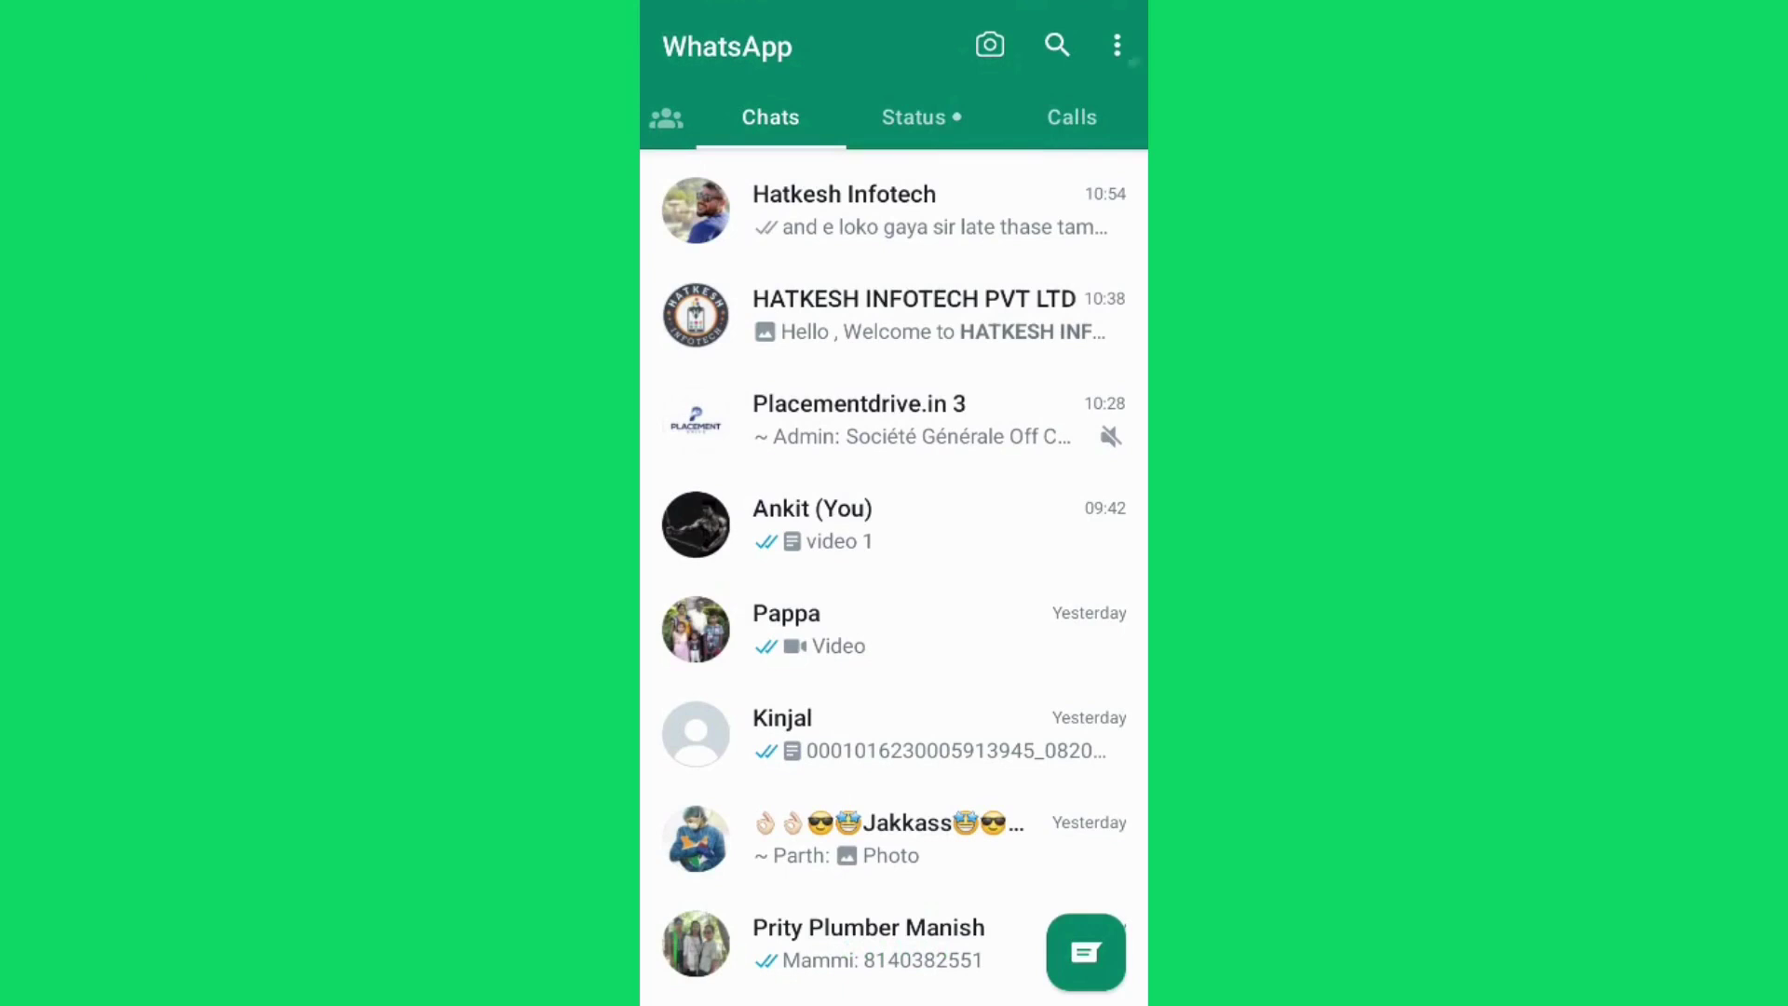
In WhatsApp, go to Linked devices and start linking a new device by QR code
{"action": "left_click", "coordinate": [1116, 45]}
{"action": "left_click", "coordinate": [968, 260]}
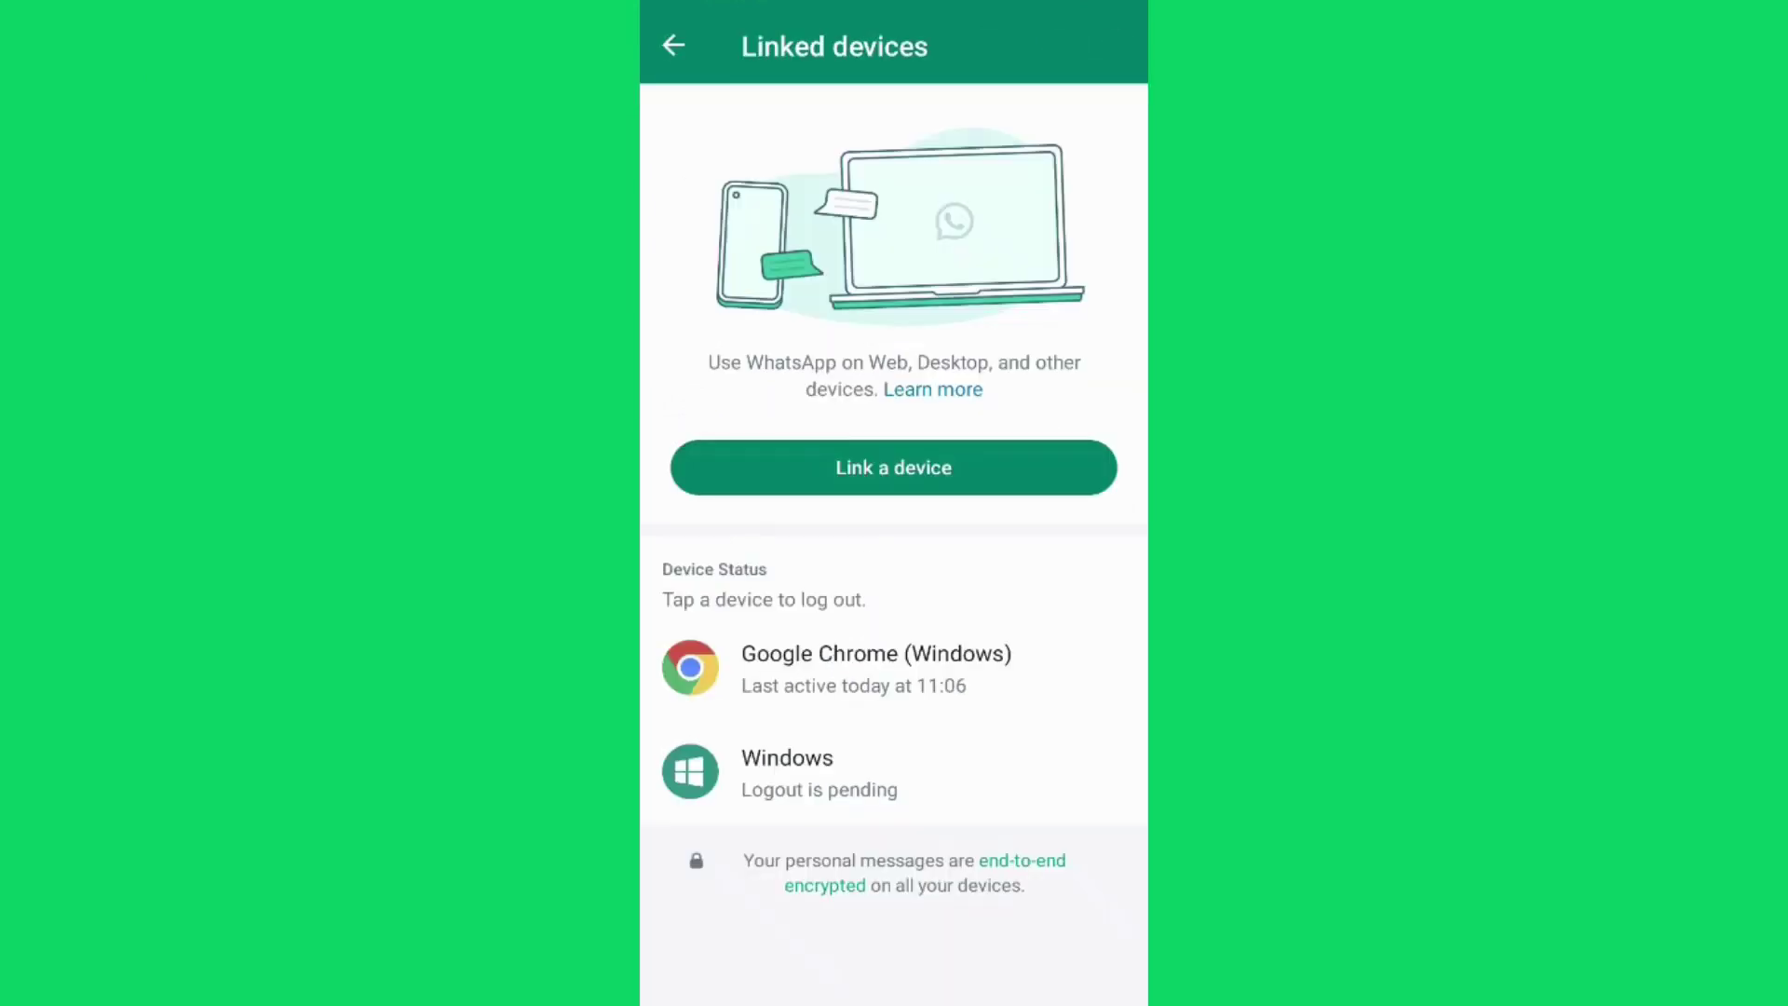
{"action": "left_click", "coordinate": [959, 468]}
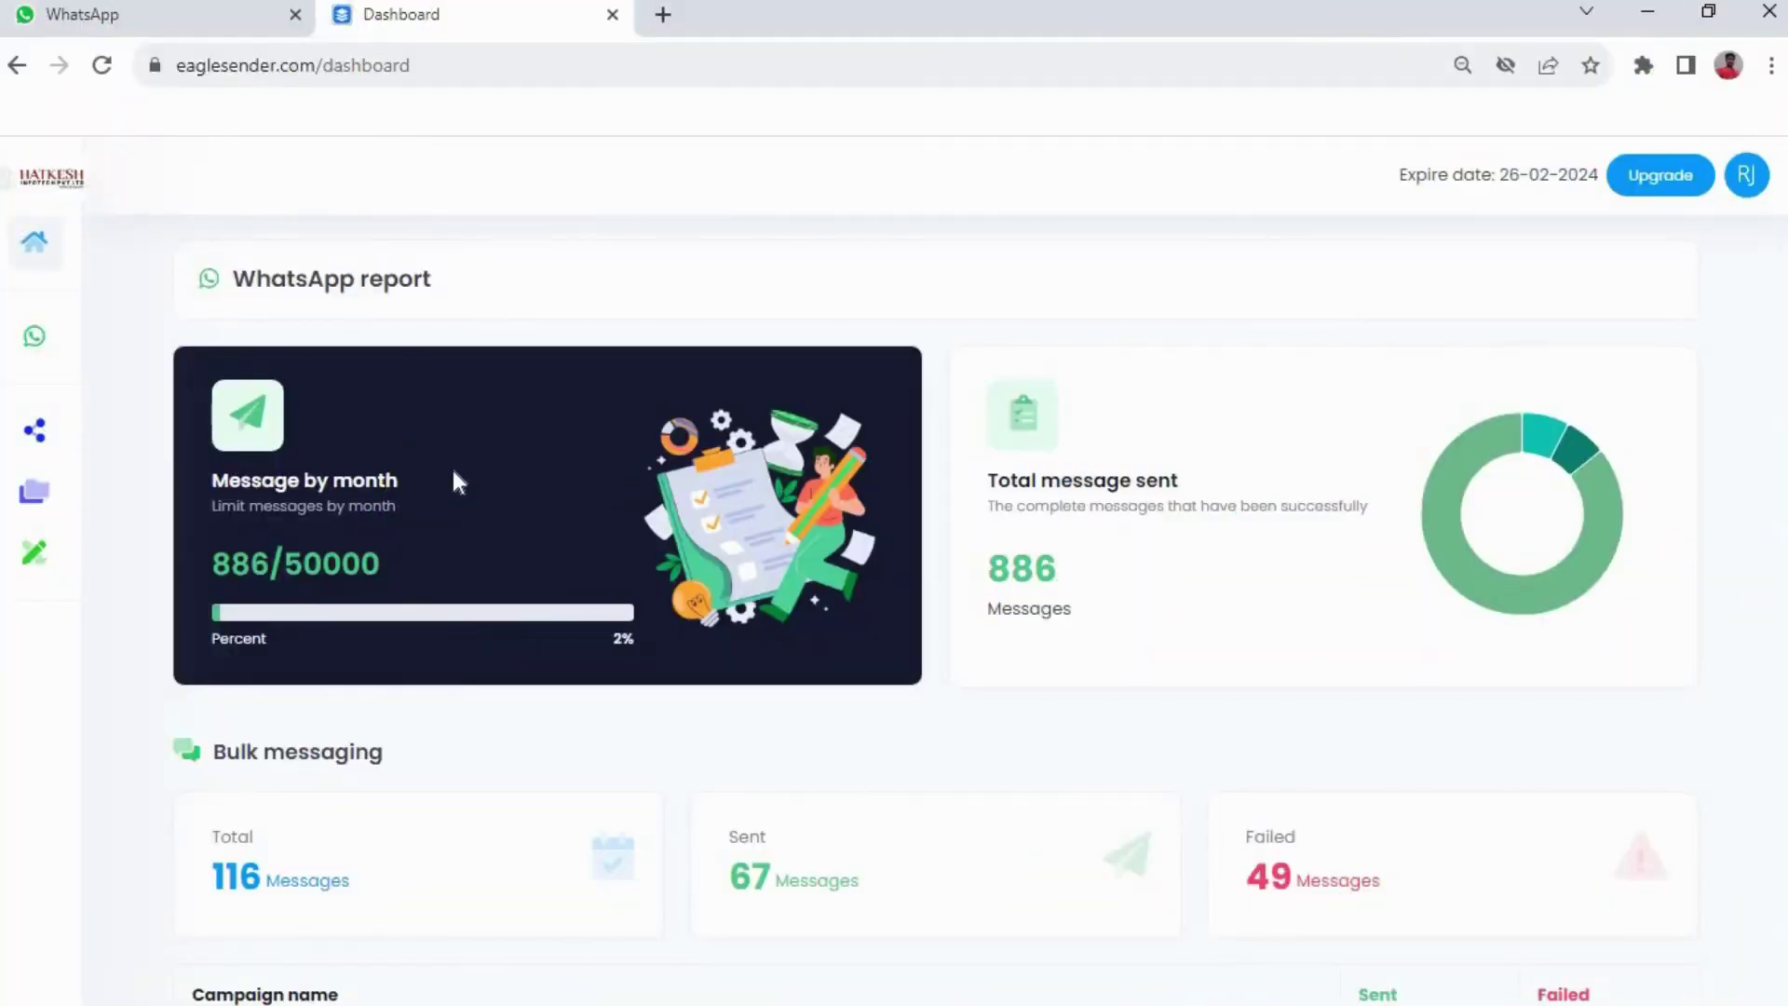
Under WhatsApp > Contacts, create an enabled contact group named 'Add Contact Using Excel'
{"action": "left_click", "coordinate": [62, 336]}
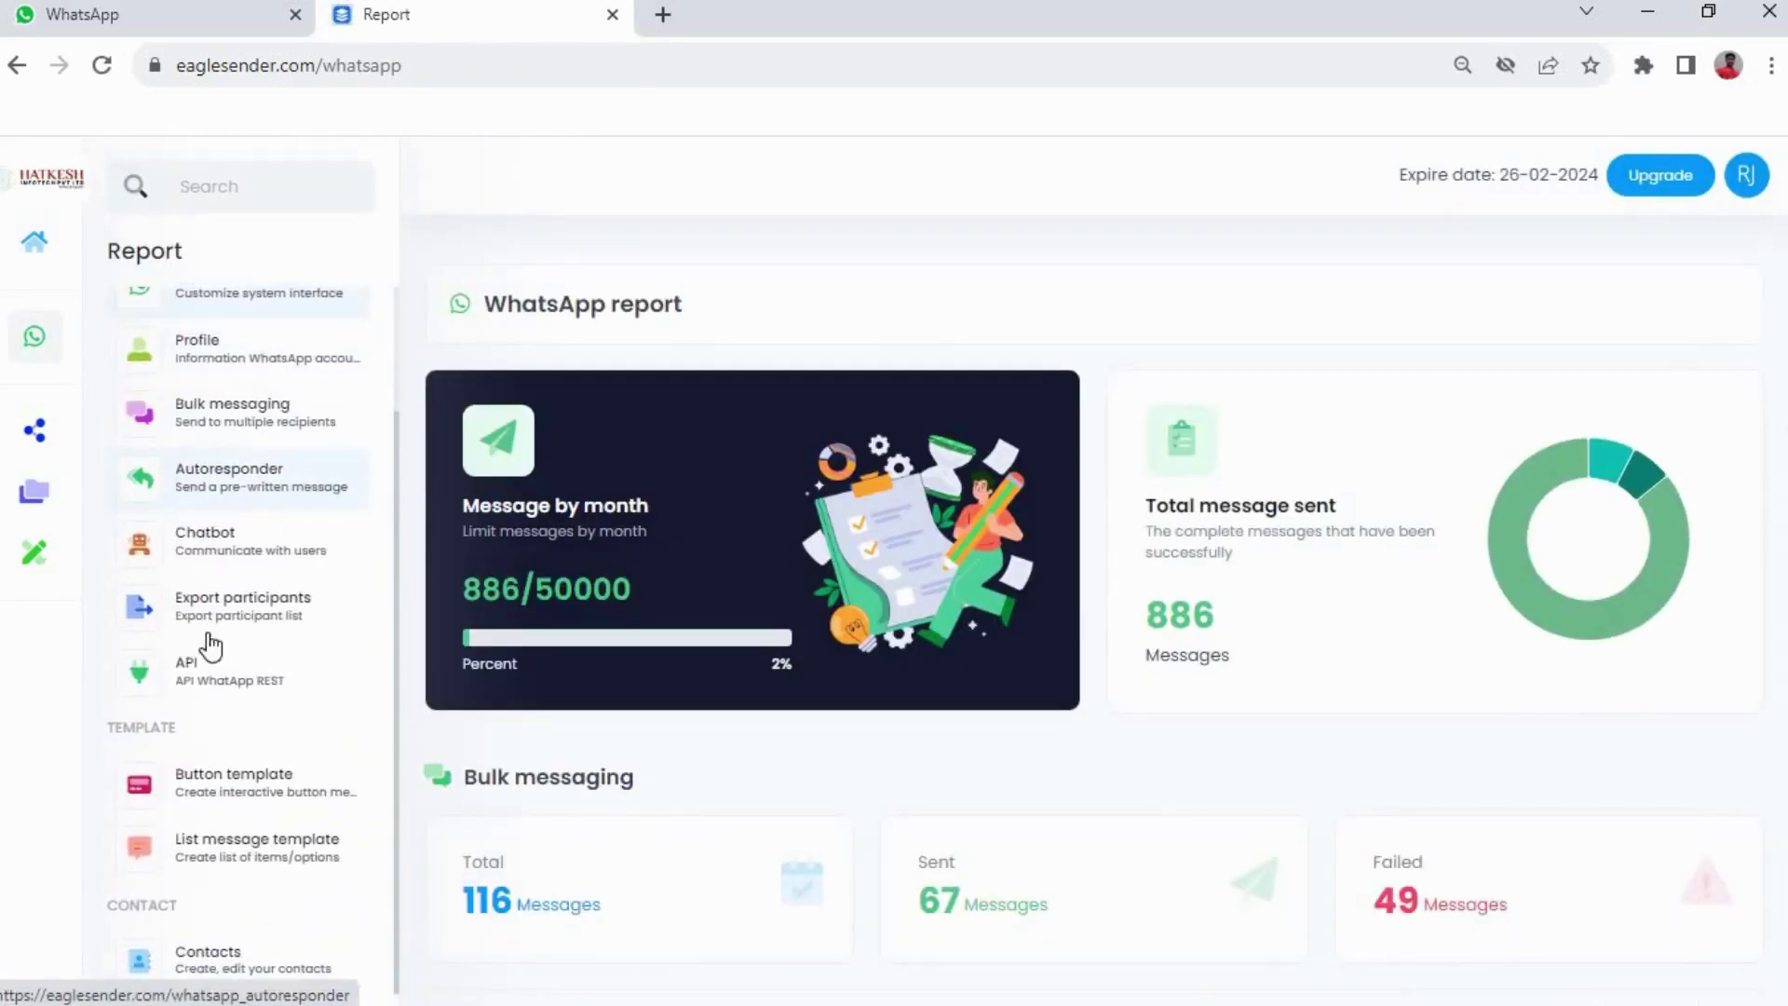
{"action": "left_click", "coordinate": [236, 956]}
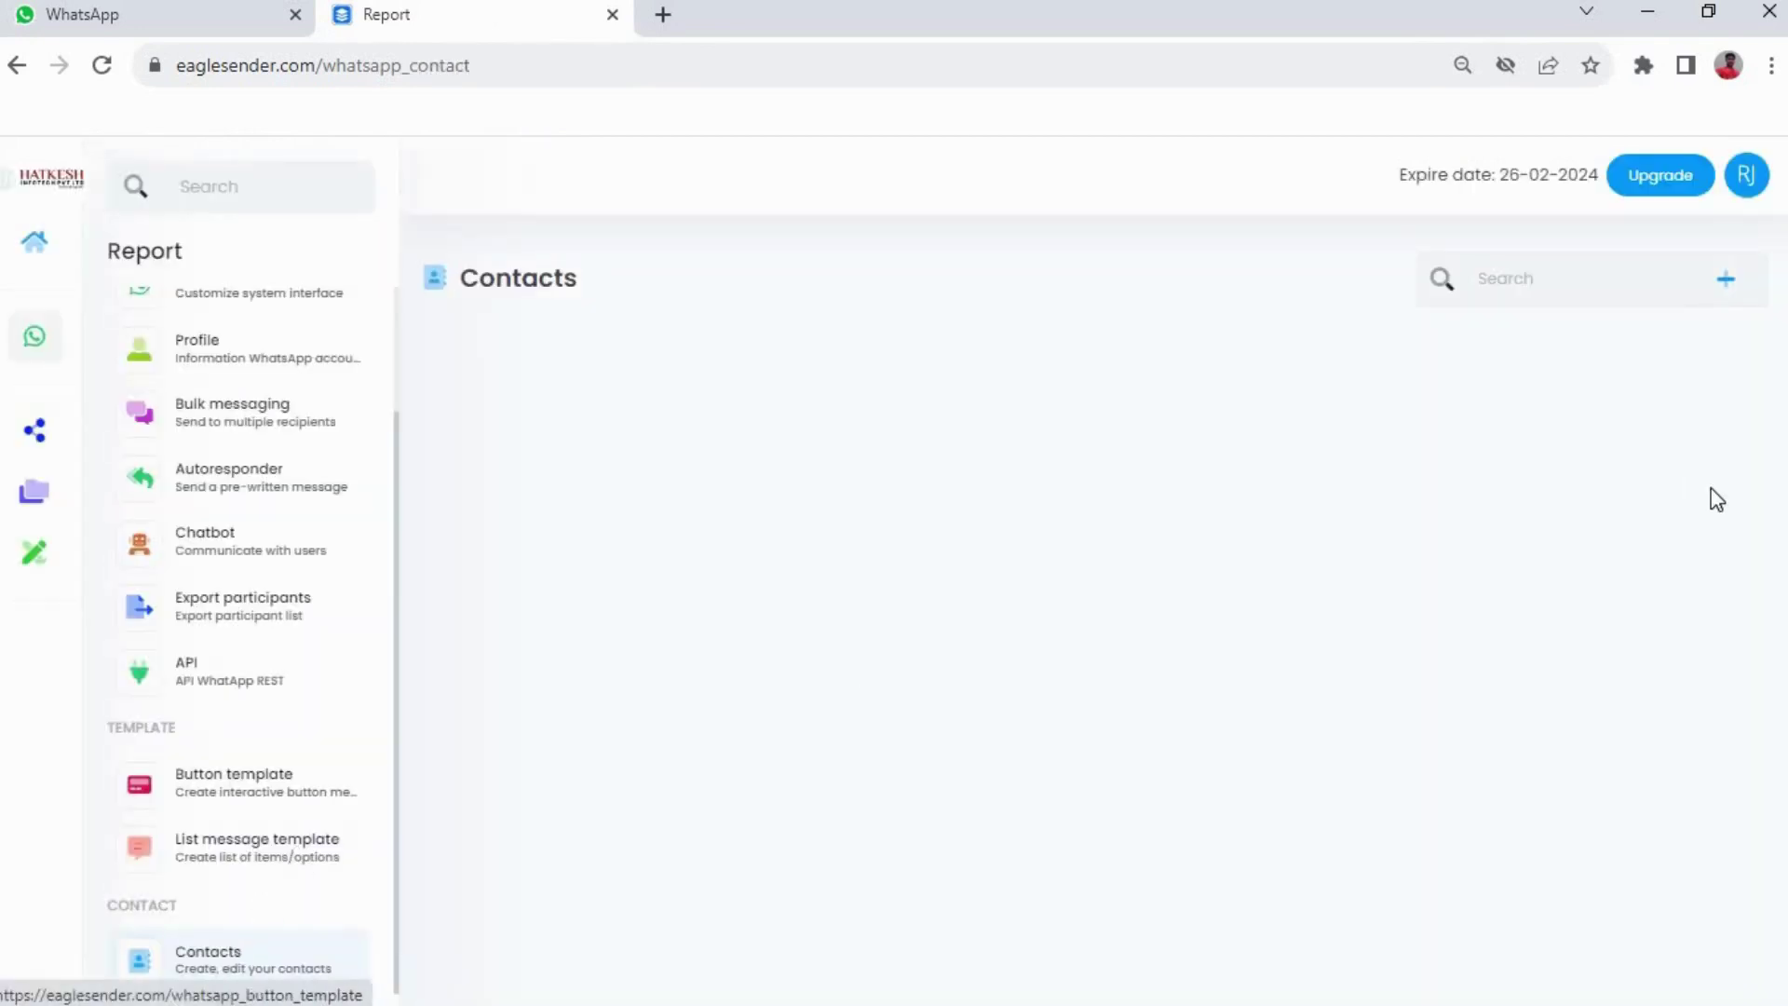
{"action": "left_click", "coordinate": [1728, 281]}
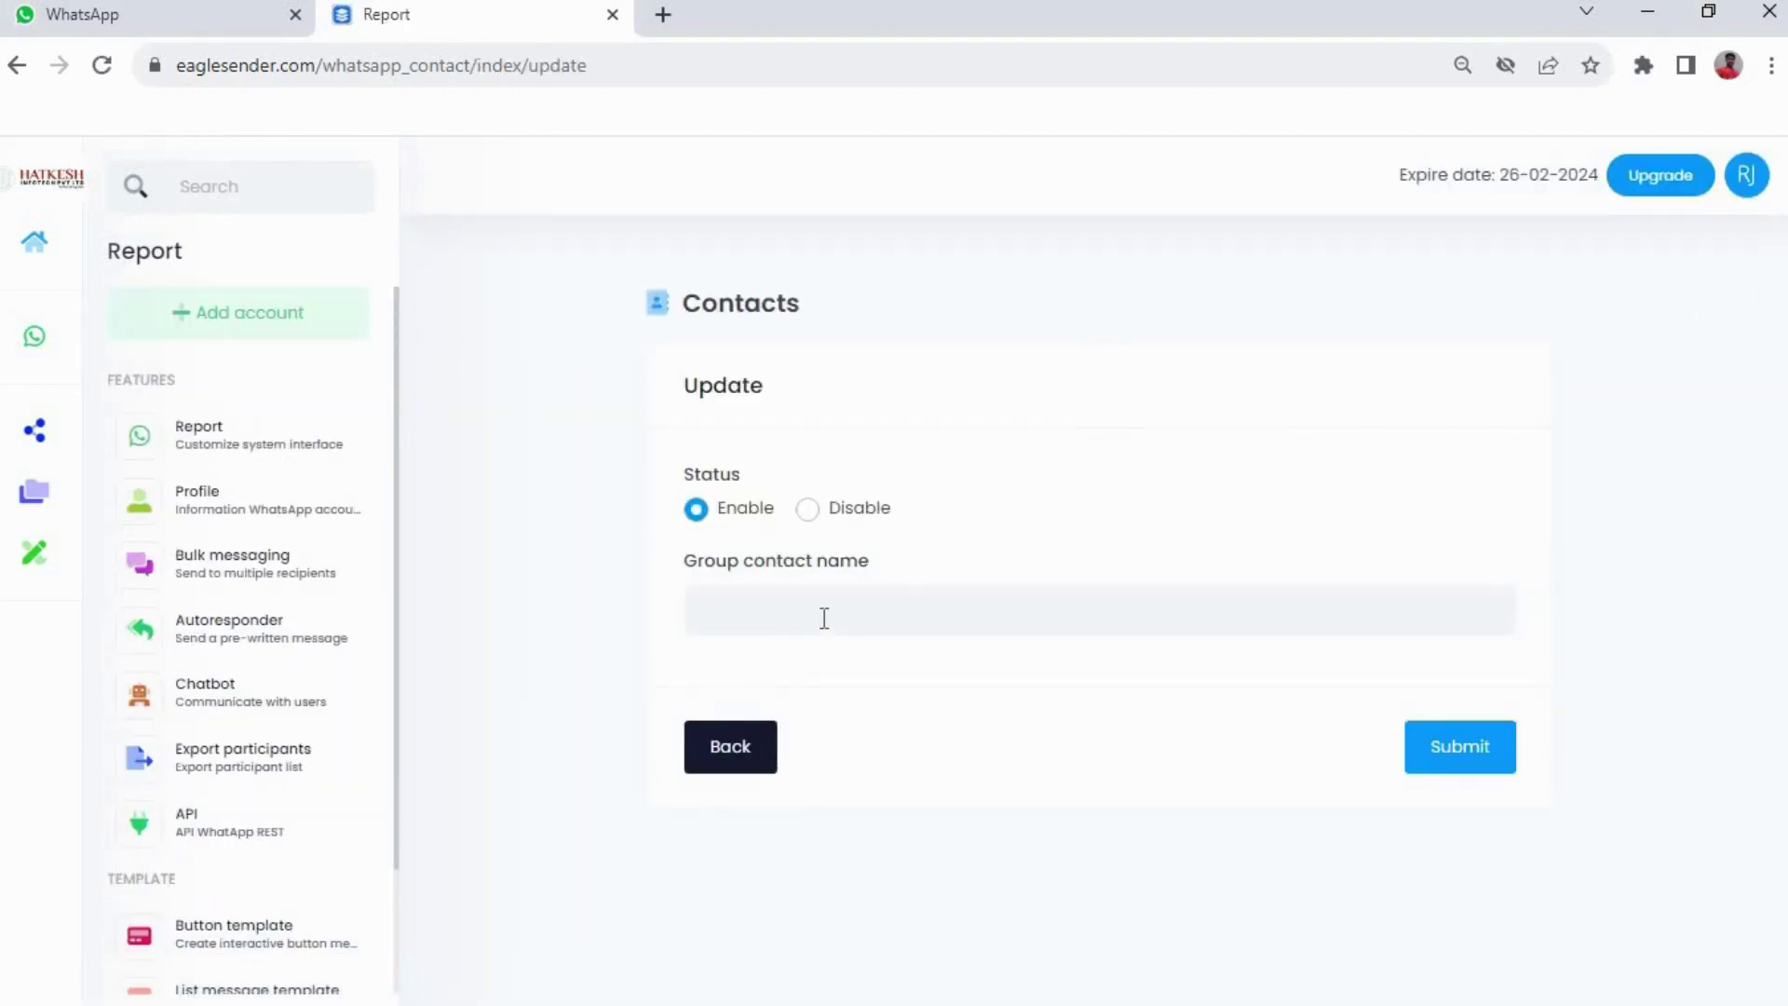
{"action": "left_click", "coordinate": [825, 615]}
{"action": "type", "text": "Add"}
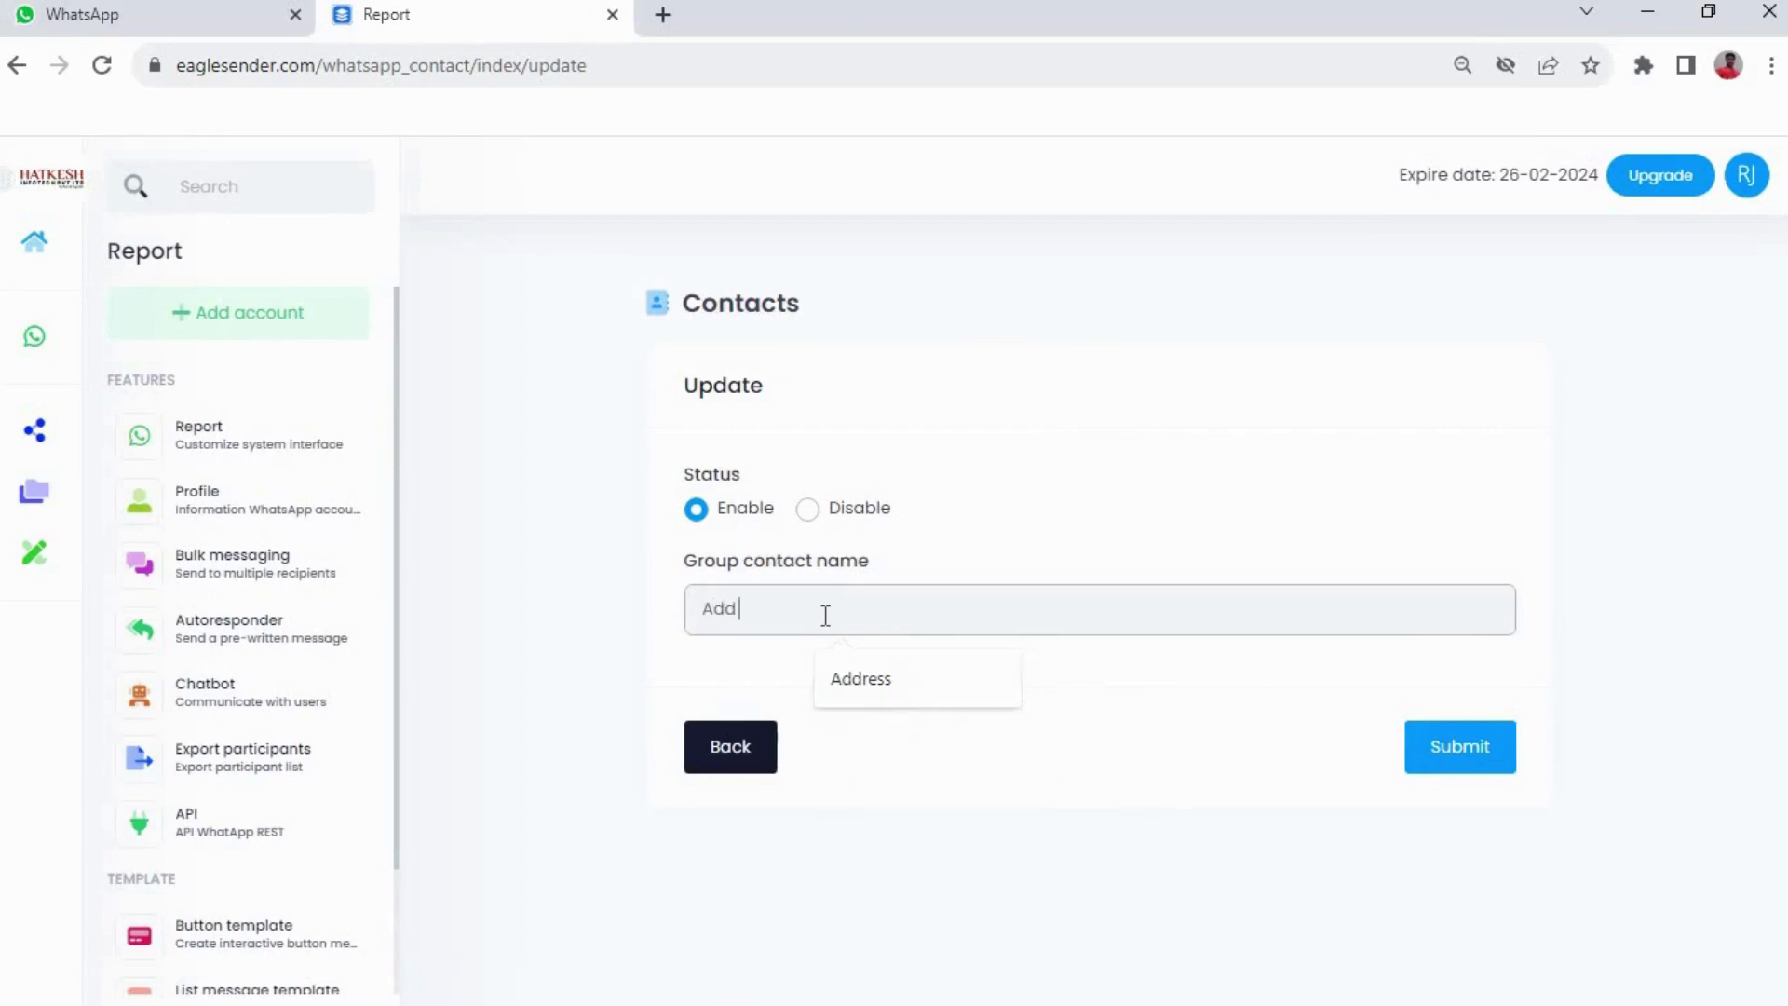
{"action": "type", "text": " Contact"}
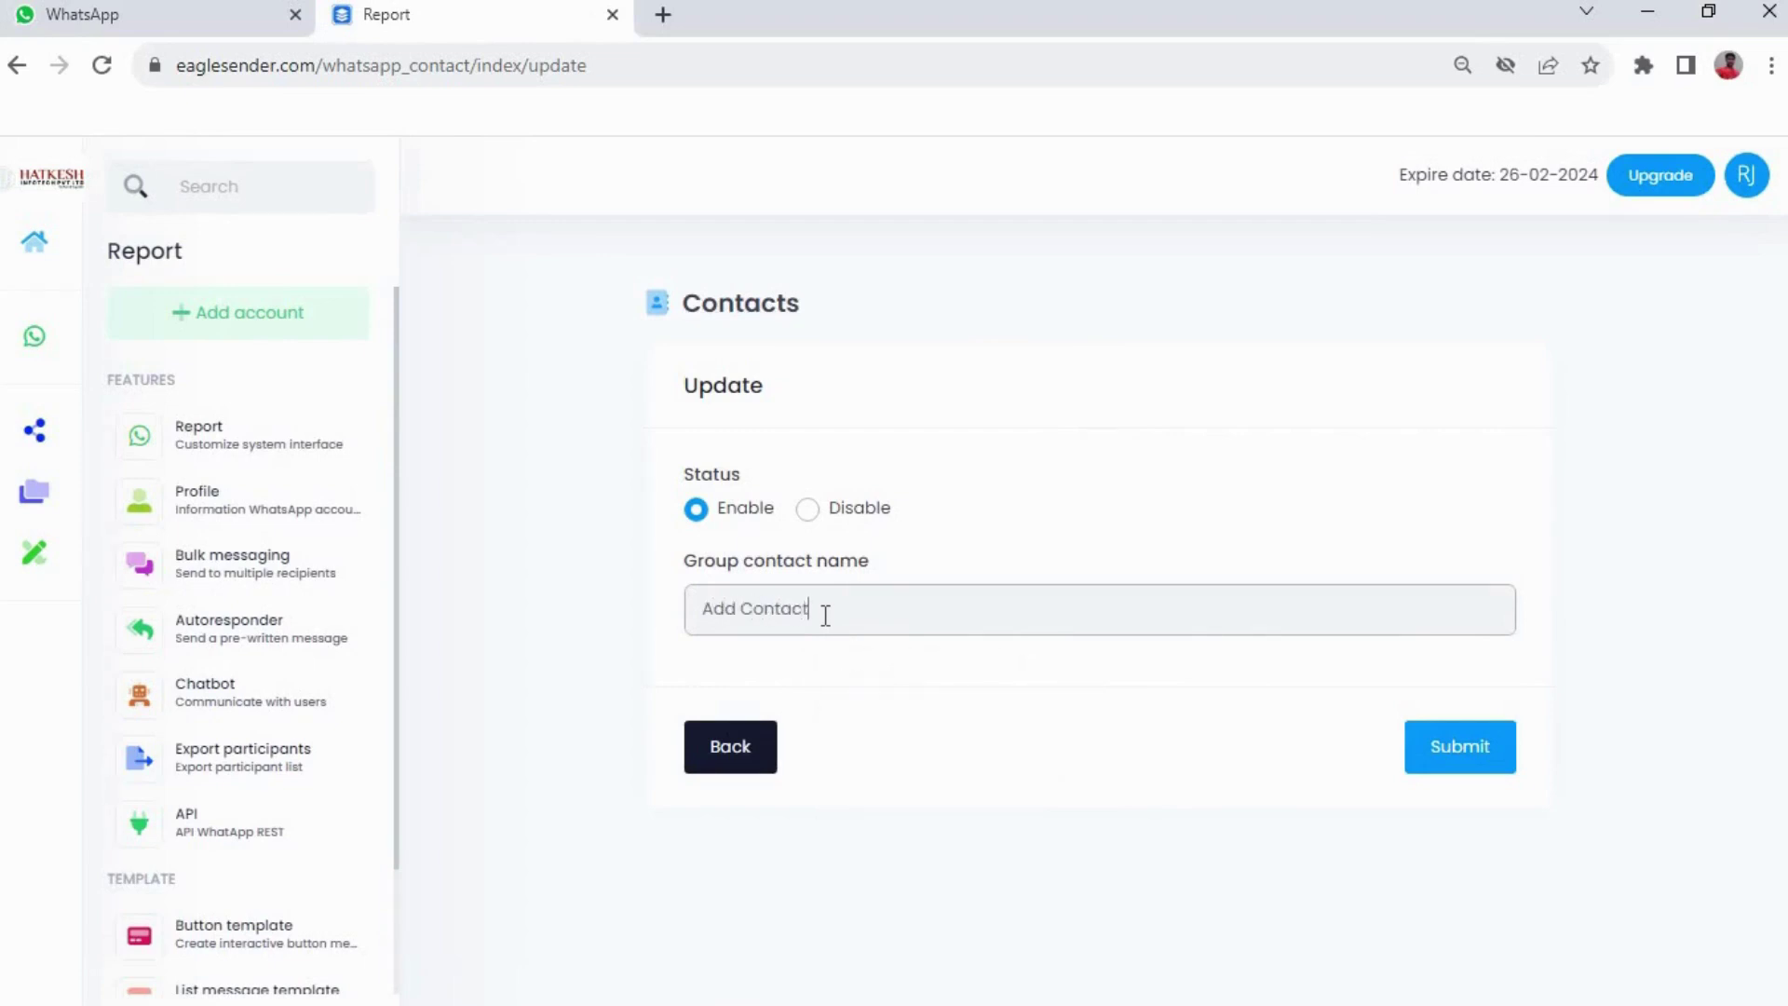
{"action": "type", "text": " Usiing Excc"}
{"action": "key", "text": "BackSpace"}
{"action": "left_click", "coordinate": [1470, 756]}
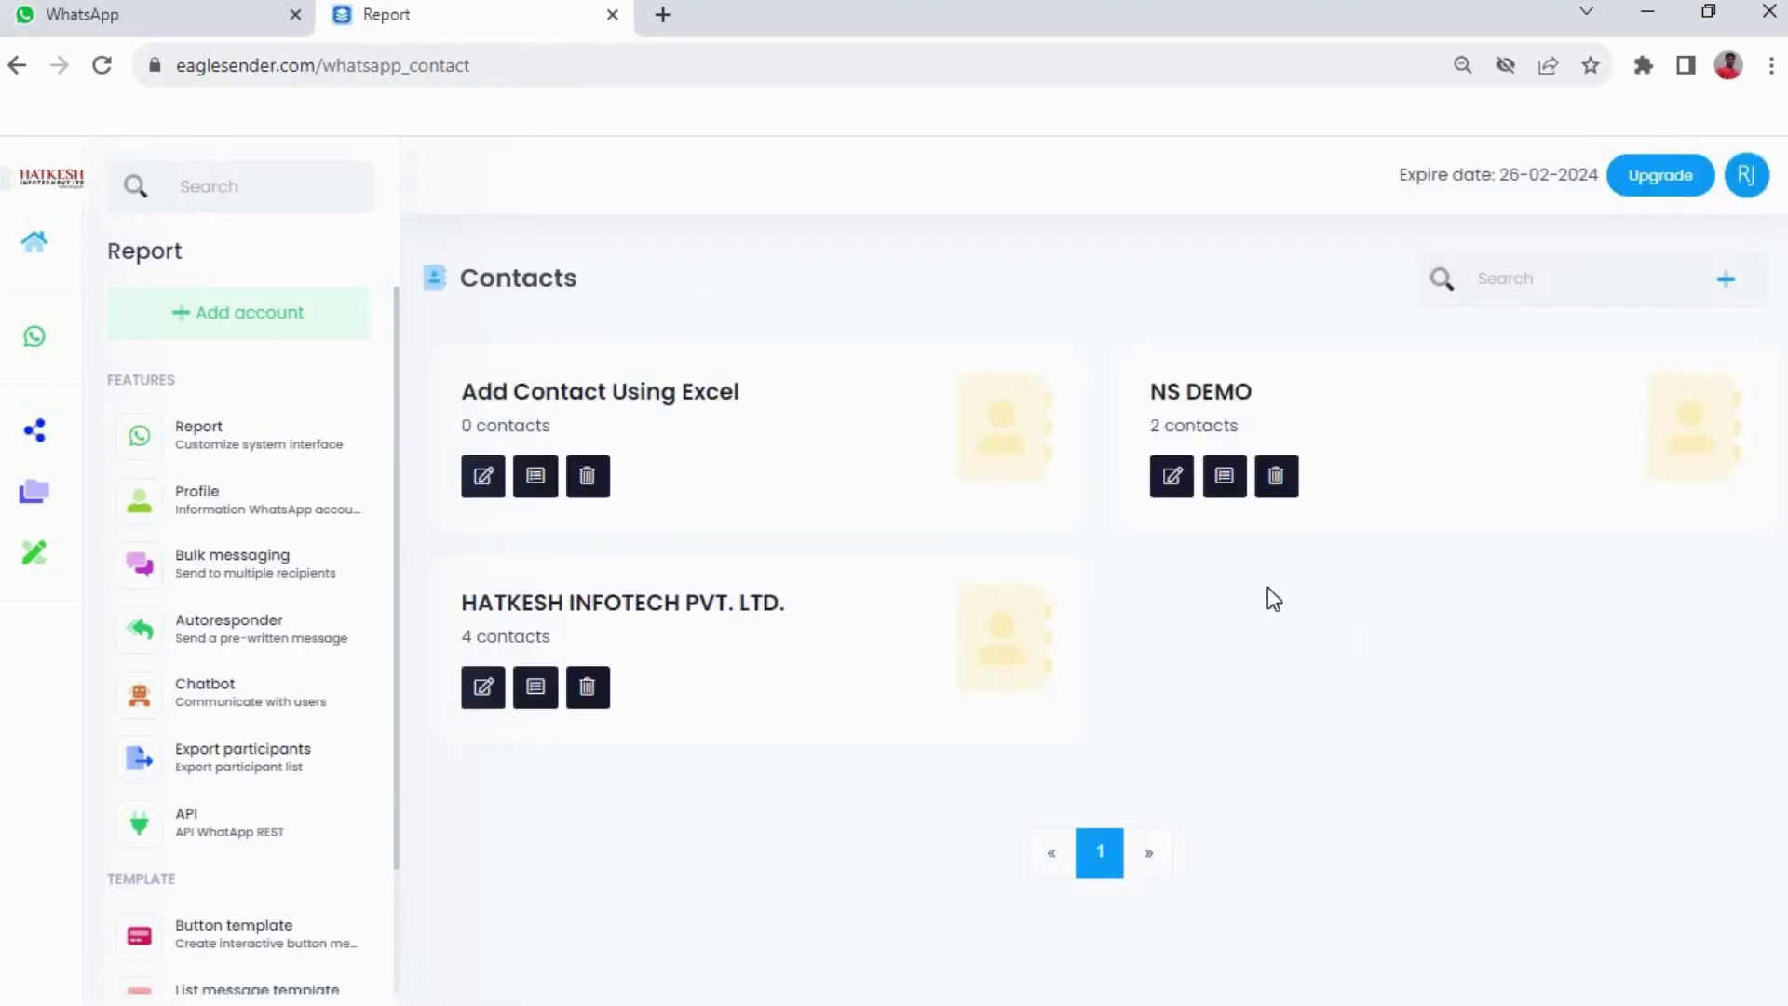
Import the Desktop 'Excel Contact' CSV file into the Add Contact Using Excel group
{"action": "left_click", "coordinate": [539, 474]}
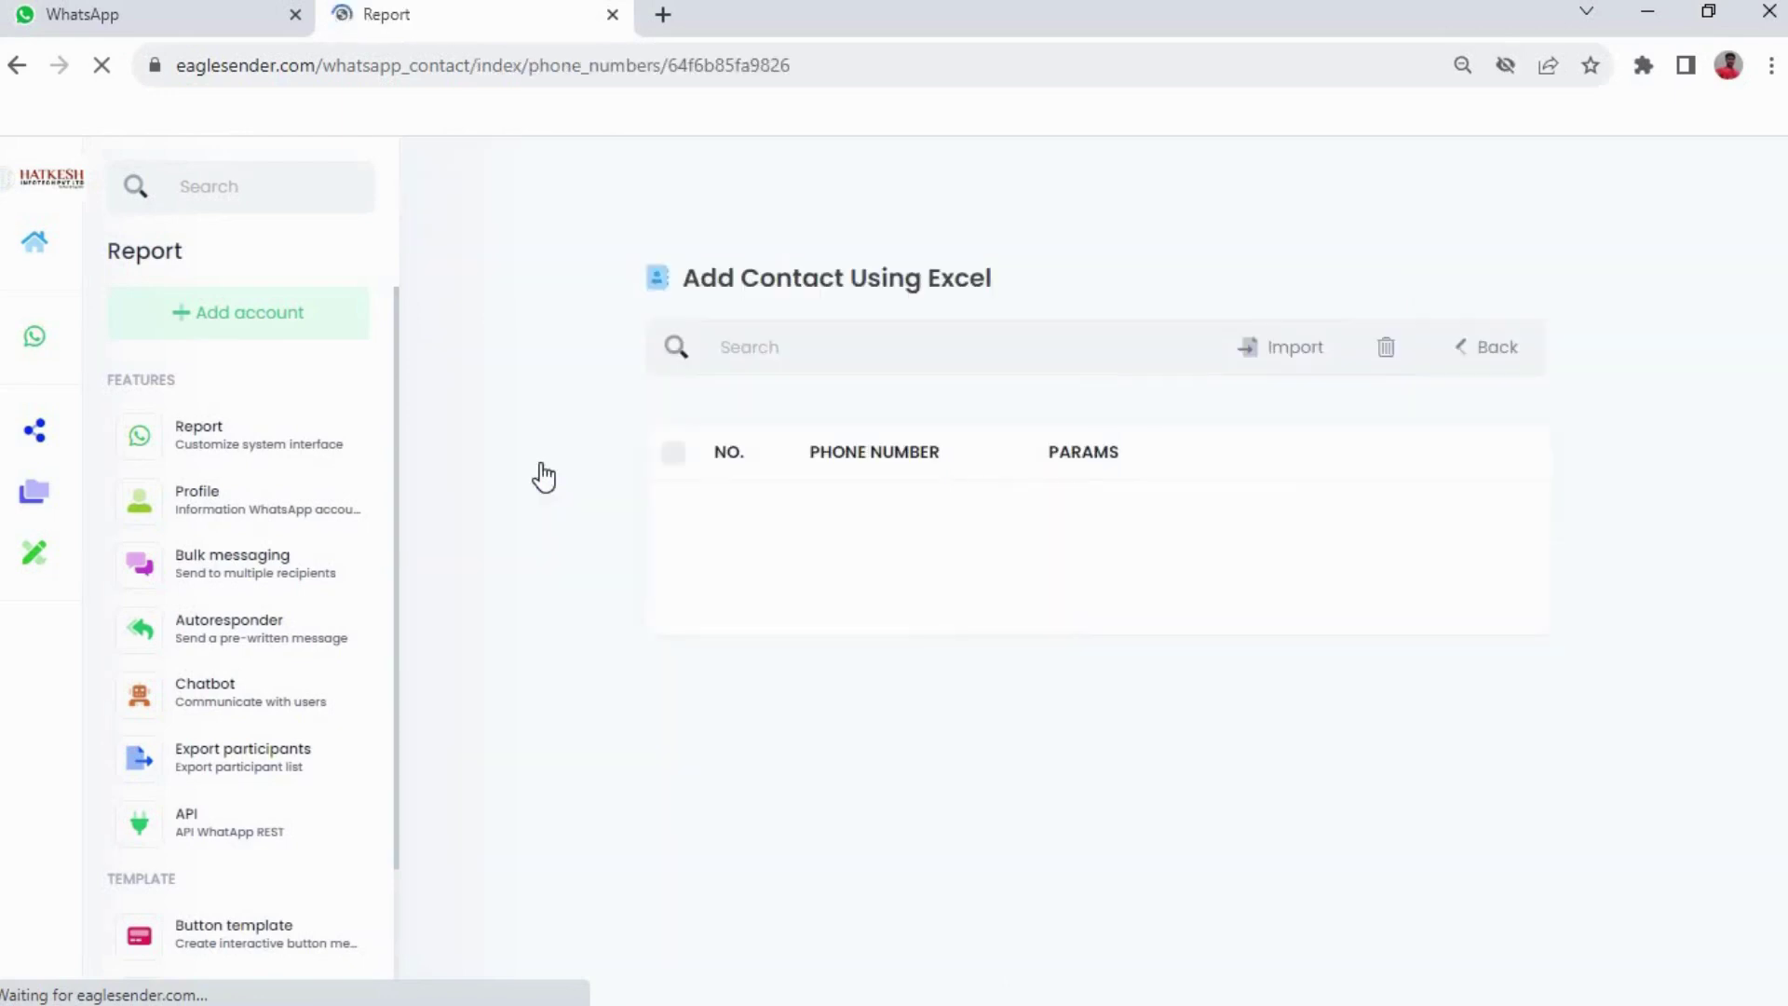
{"action": "left_click", "coordinate": [1271, 365]}
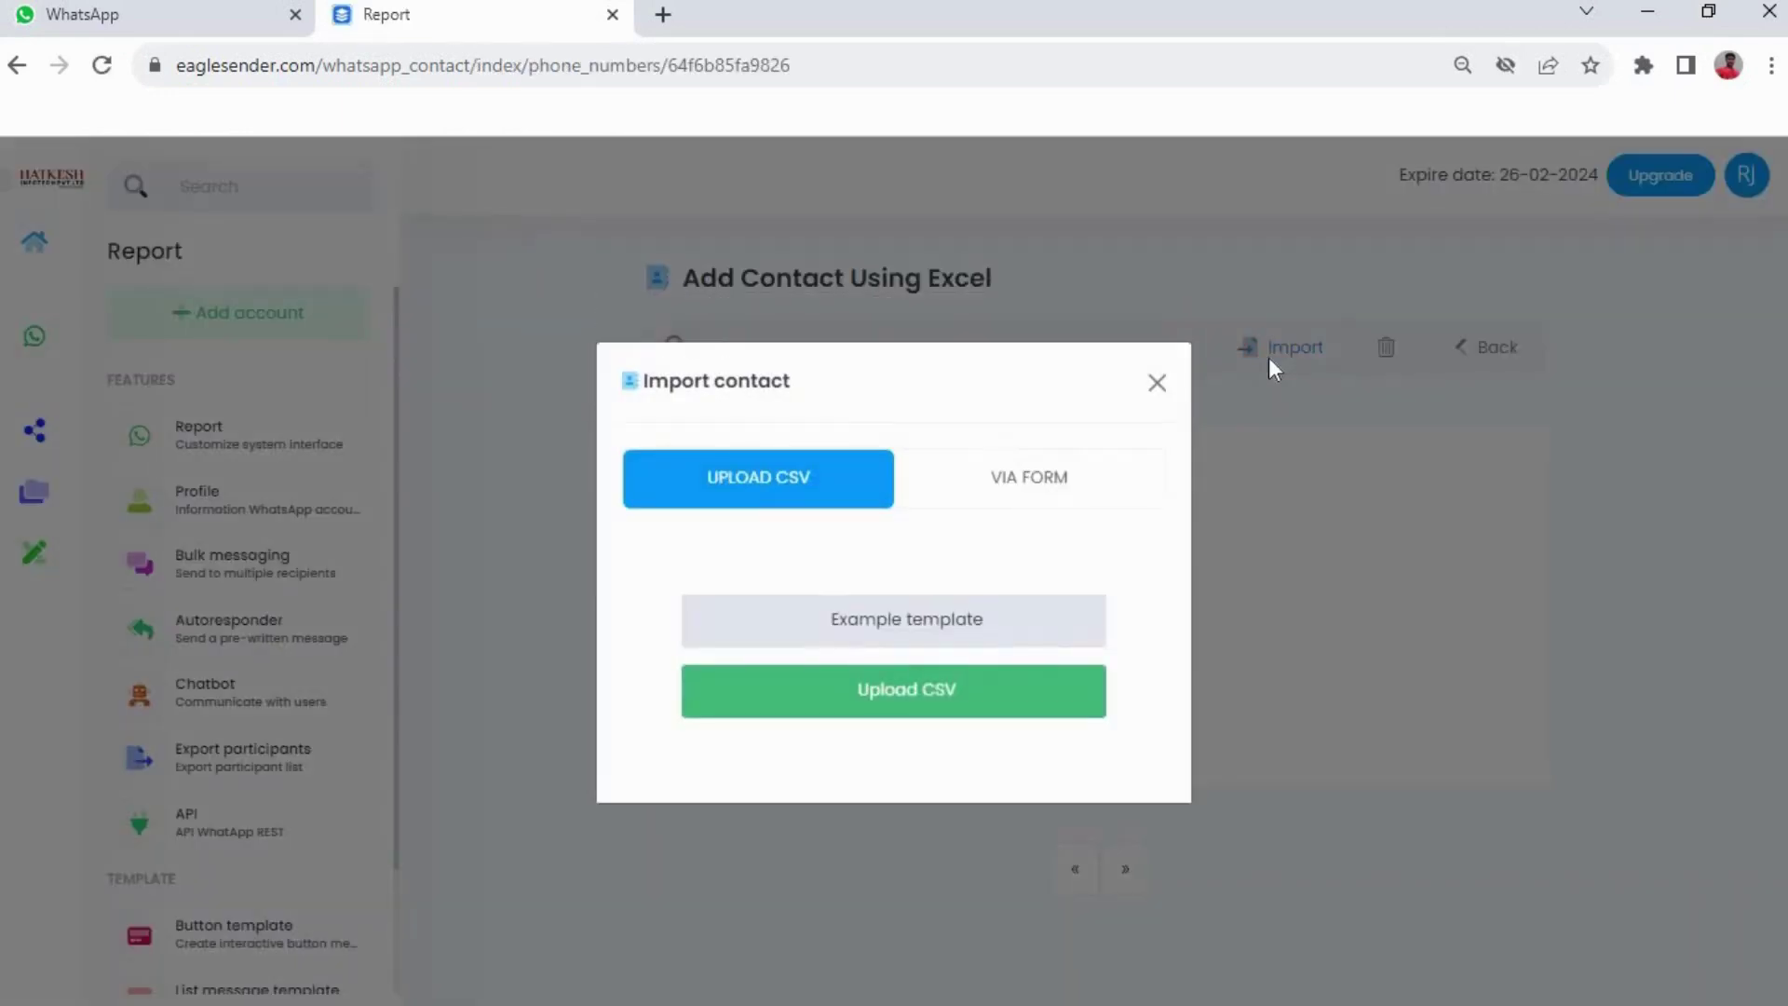
{"action": "left_click", "coordinate": [883, 689]}
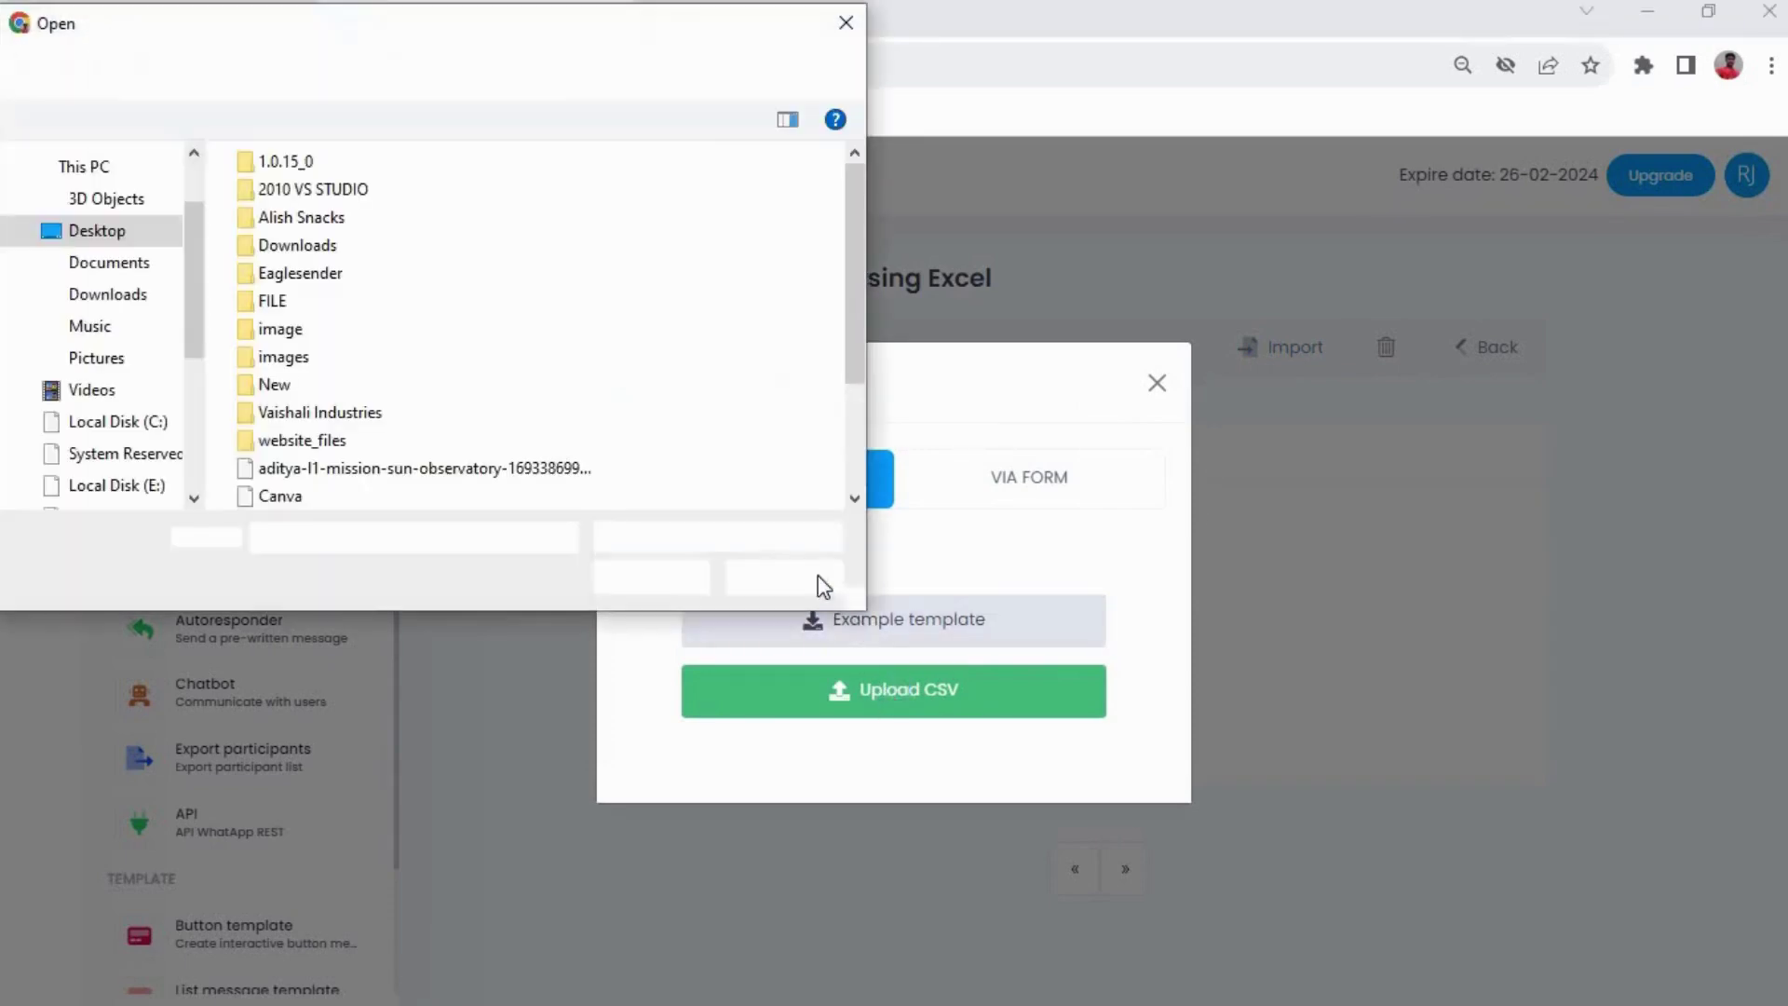
{"action": "left_click", "coordinate": [139, 229]}
{"action": "scroll", "coordinate": [424, 287], "scroll_direction": "down", "scroll_amount": 2}
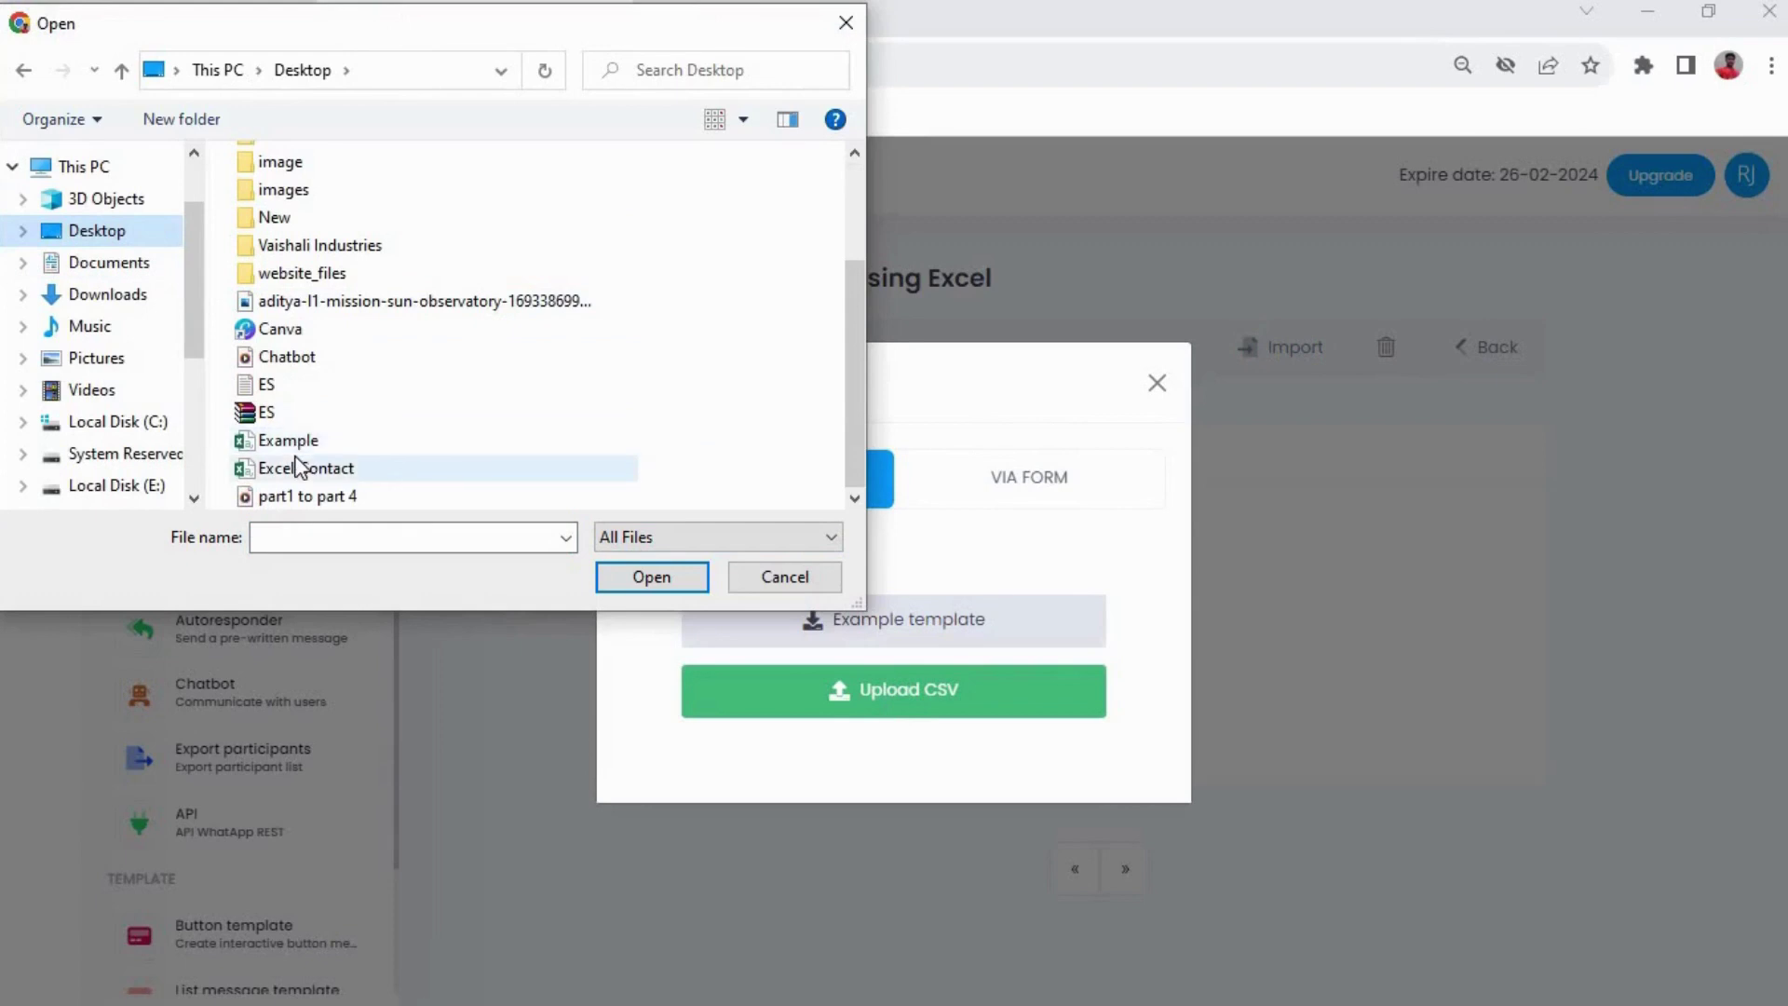
{"action": "left_click", "coordinate": [300, 467]}
{"action": "left_click", "coordinate": [652, 576]}
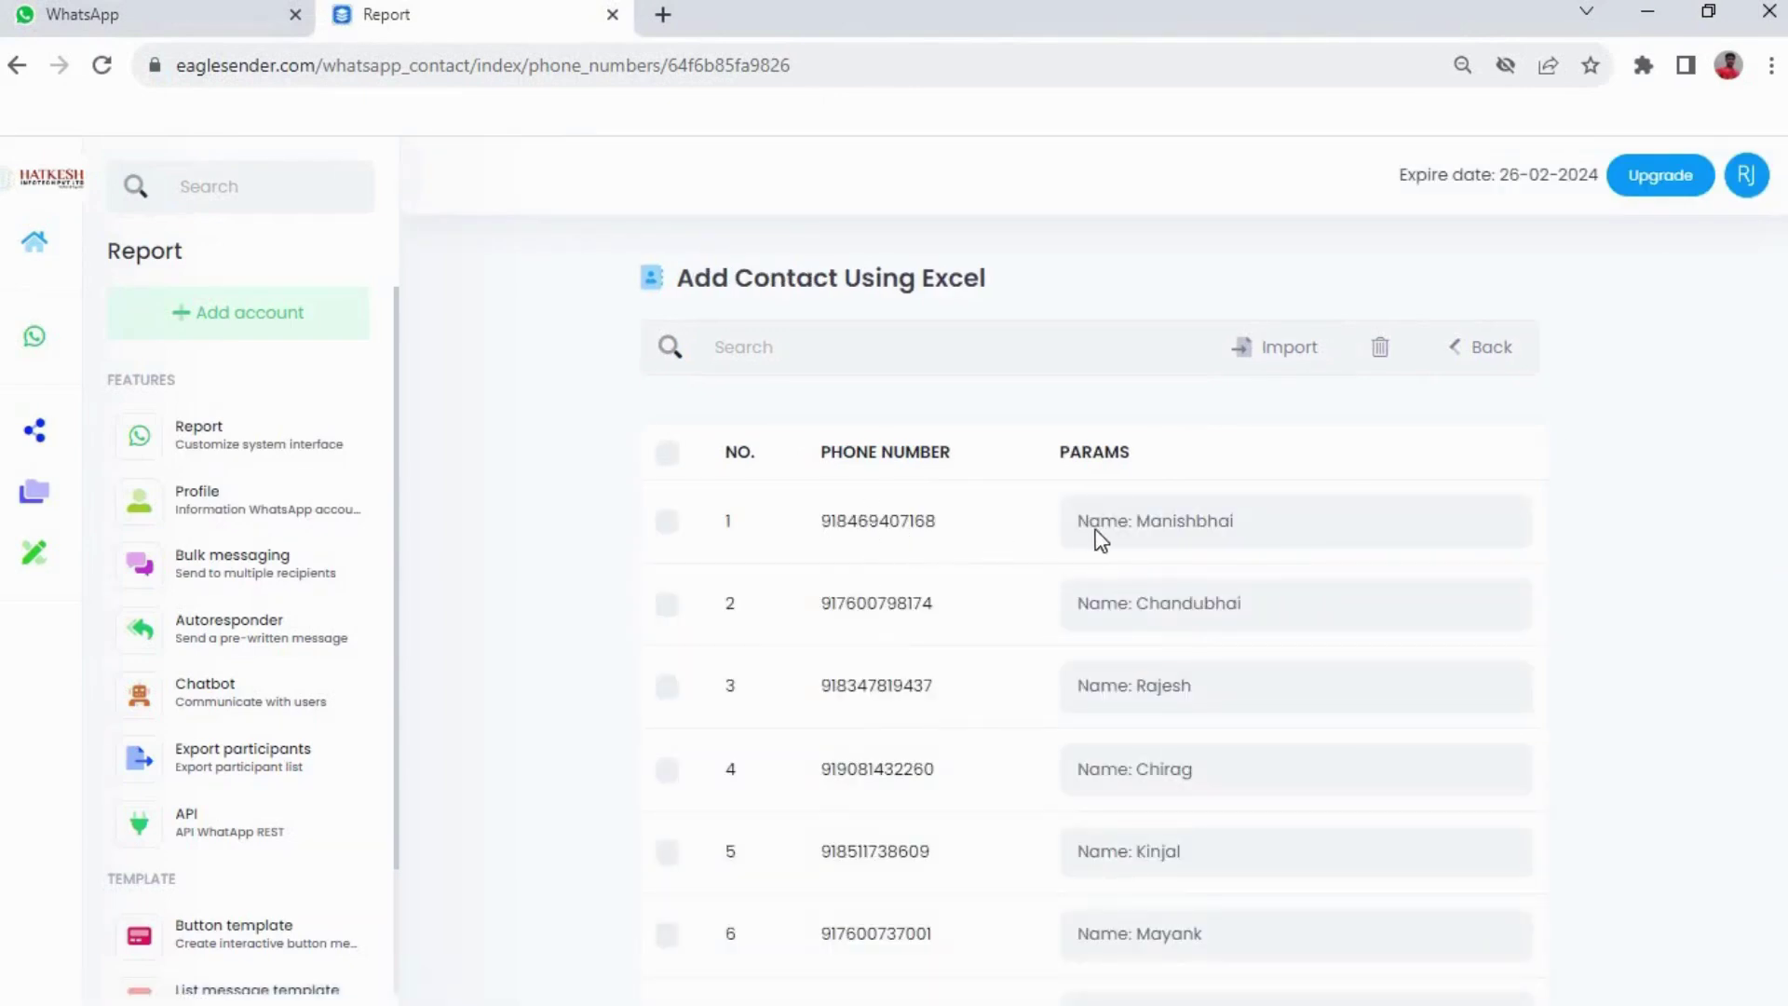
Review the 7 imported contact rows and return to the Contacts page
{"action": "scroll", "coordinate": [974, 475], "scroll_direction": "down", "scroll_amount": 2}
{"action": "scroll", "coordinate": [914, 499], "scroll_direction": "down", "scroll_amount": 1}
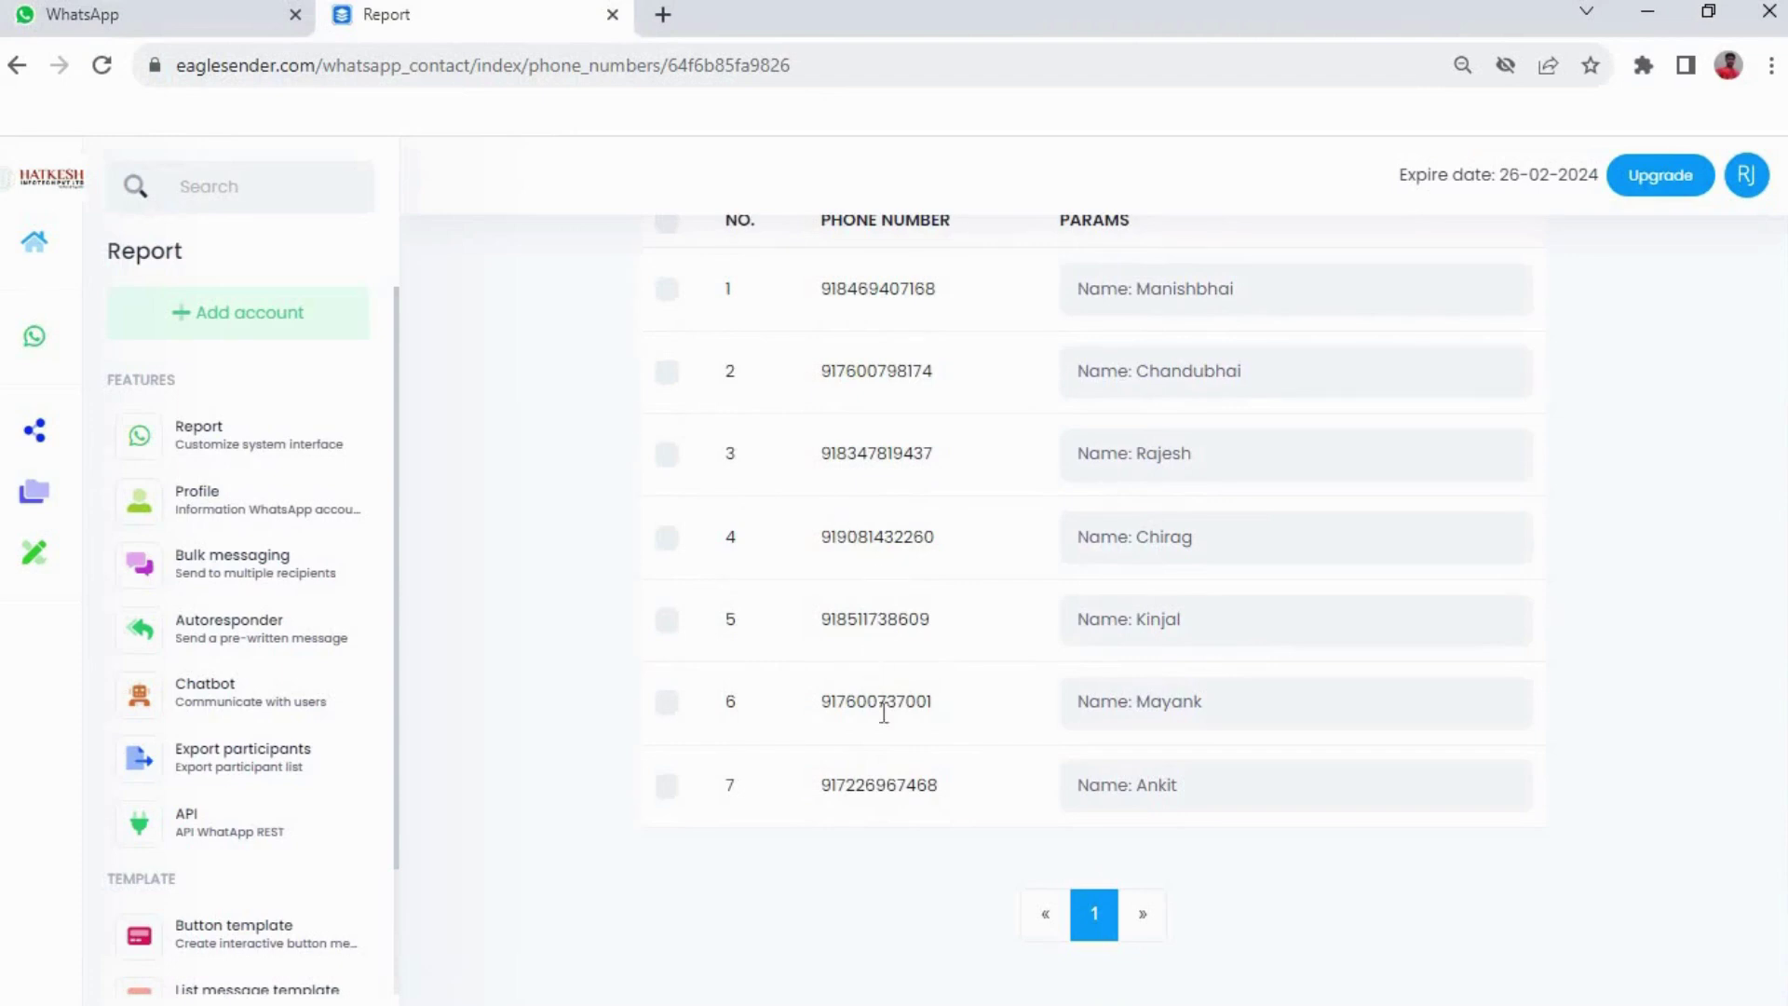
{"action": "scroll", "coordinate": [927, 763], "scroll_direction": "up", "scroll_amount": 3}
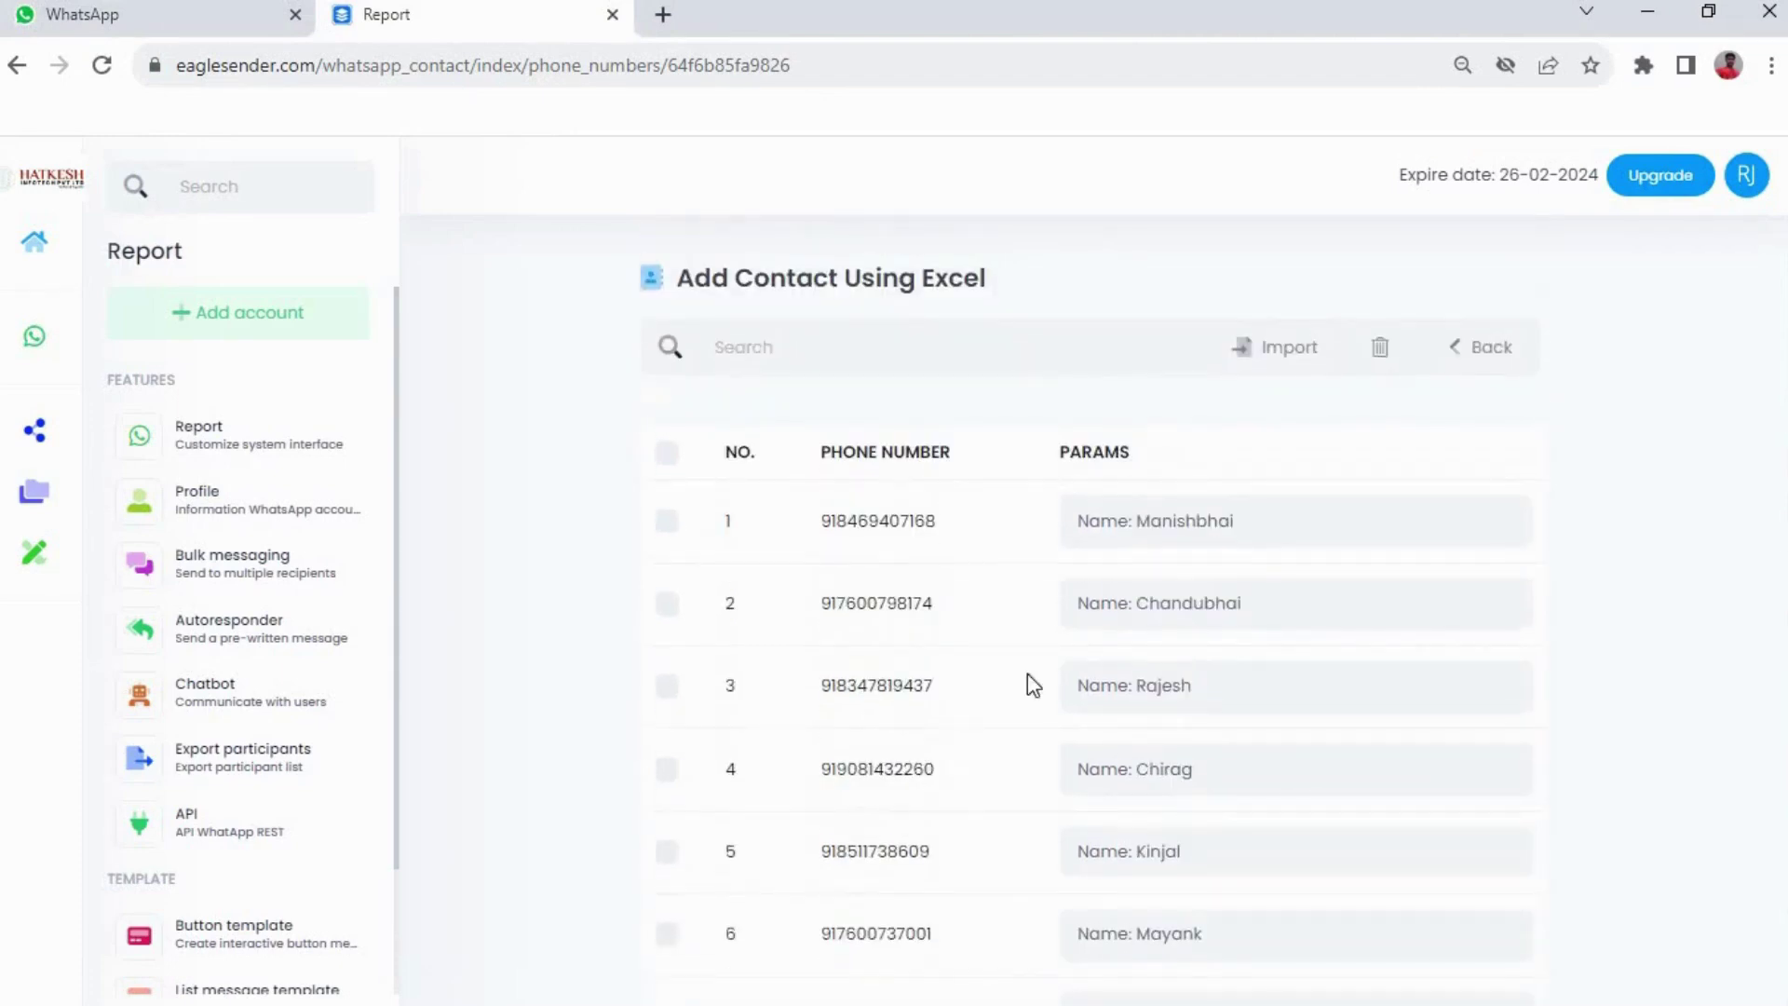
{"action": "left_click", "coordinate": [1447, 361]}
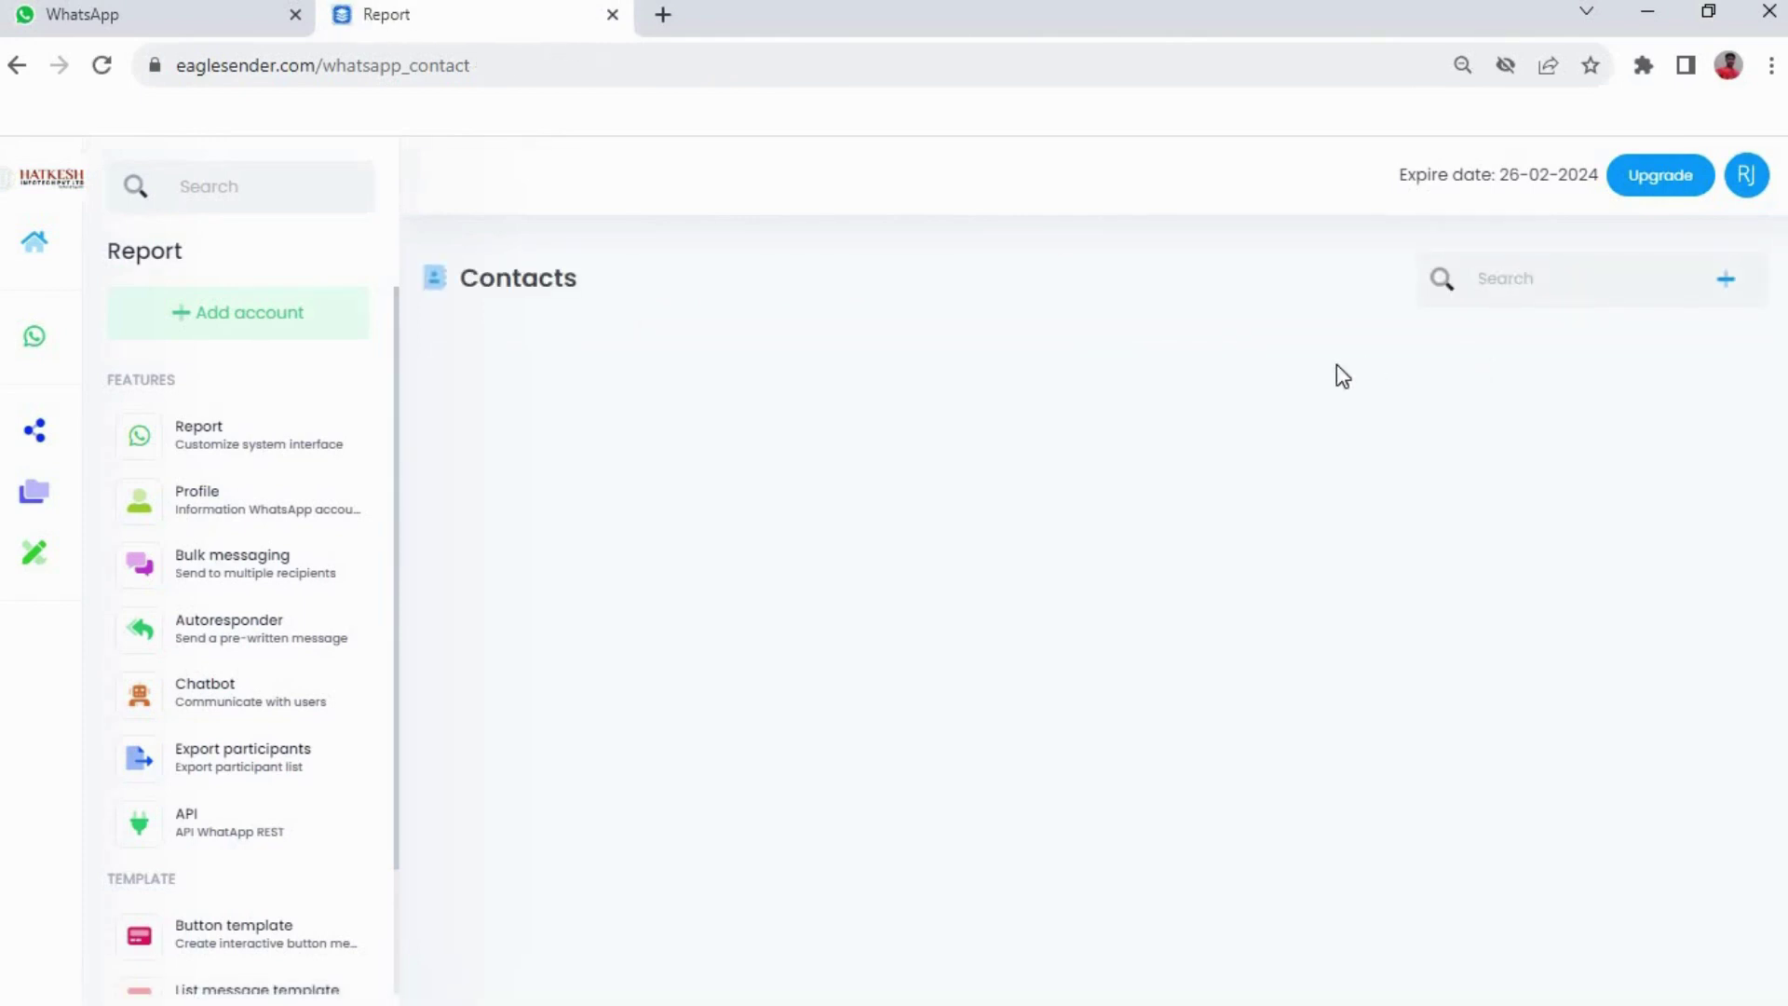
Create an 'Add Contact Manually' contact group and bring up its contact import options
{"action": "mouse_move", "coordinate": [31, 270]}
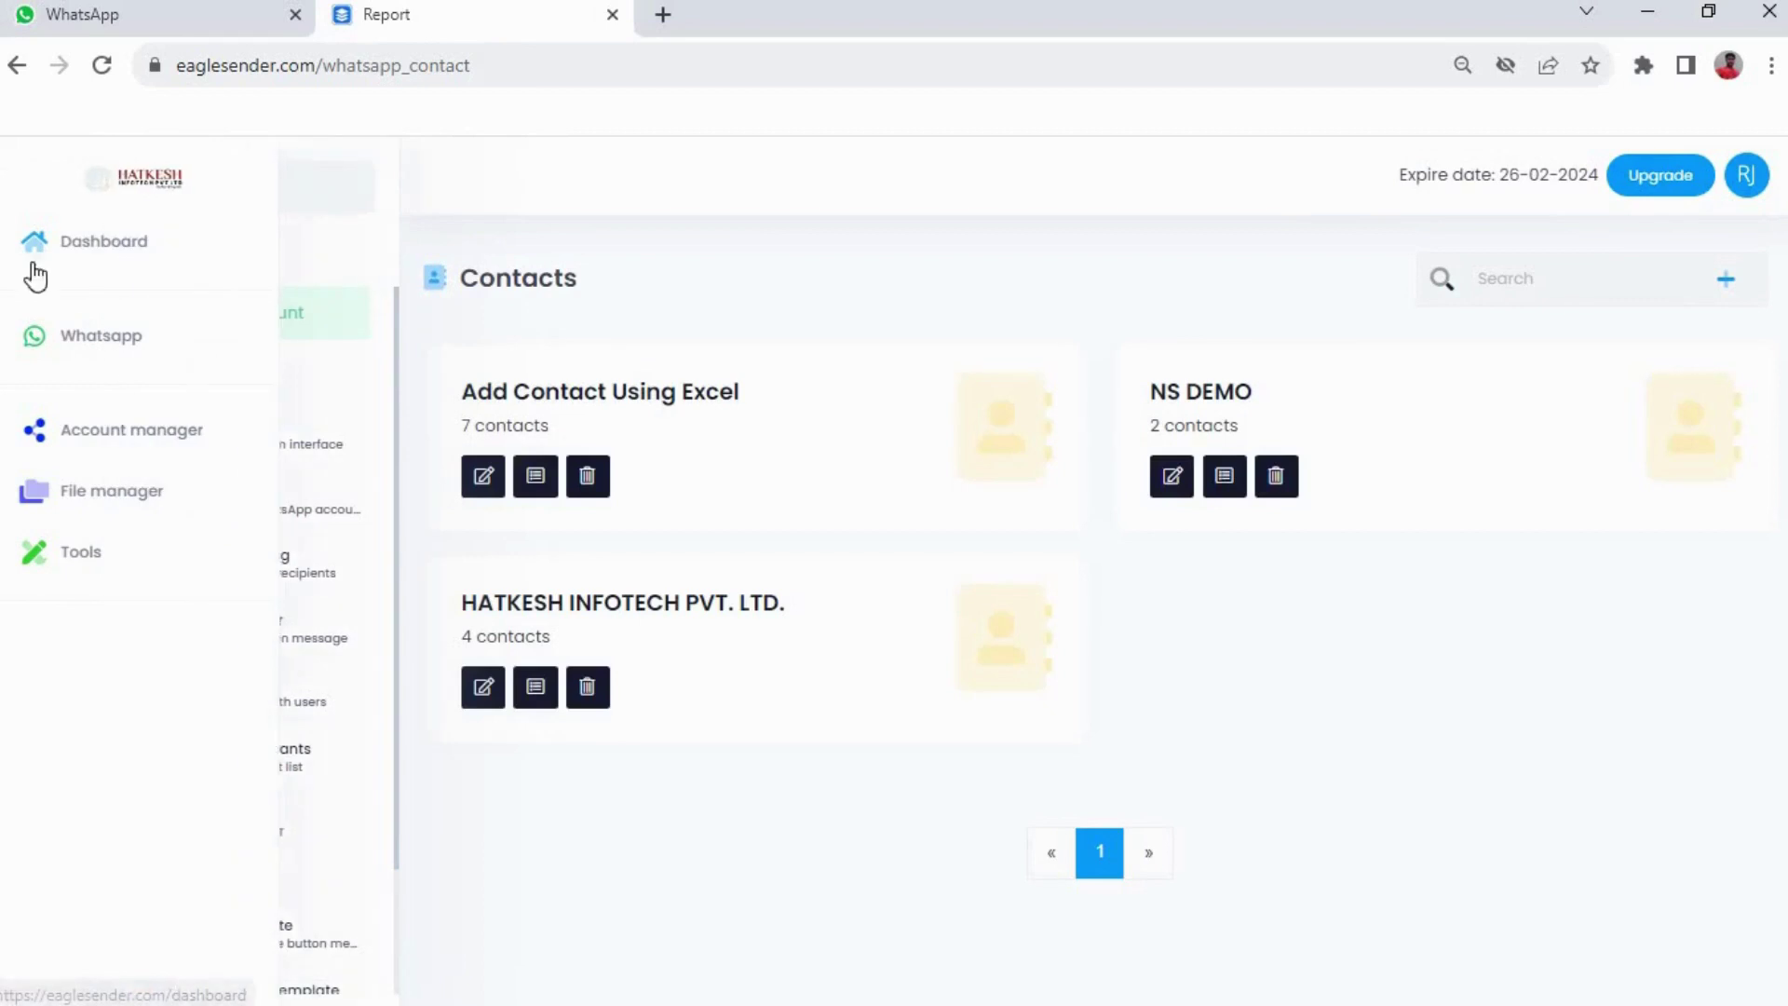
{"action": "left_click", "coordinate": [81, 345]}
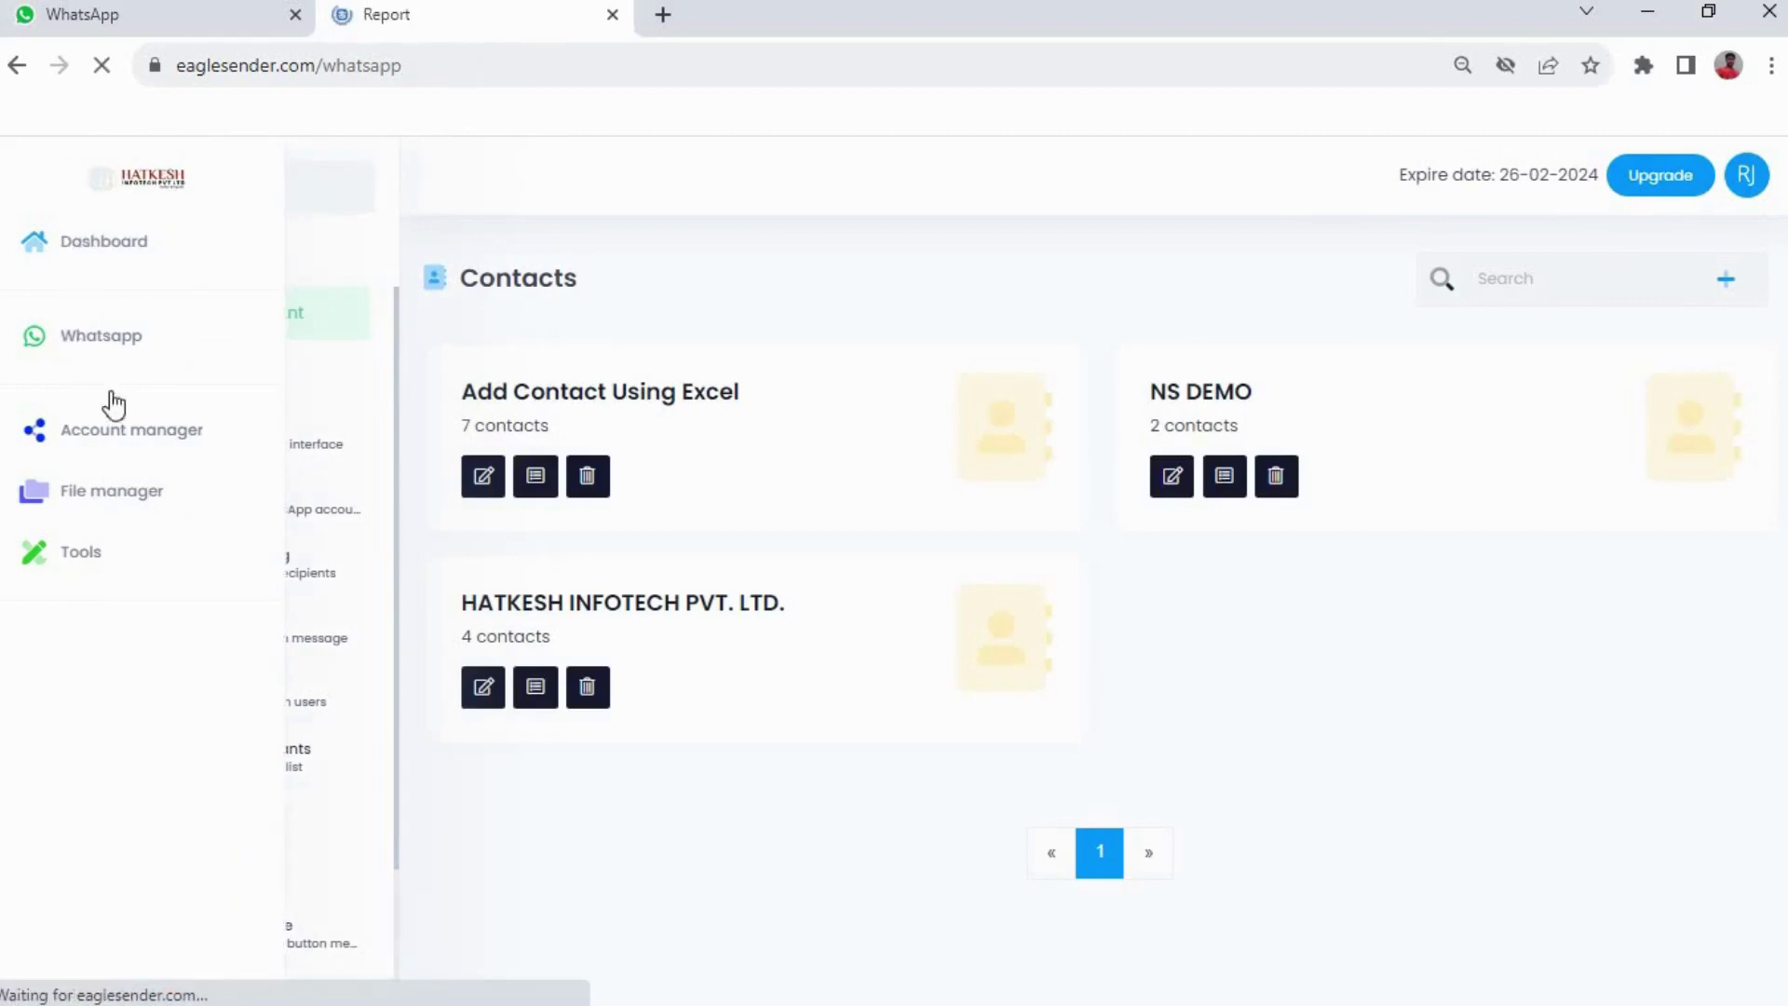
{"action": "scroll", "coordinate": [302, 529], "scroll_direction": "down", "scroll_amount": 2}
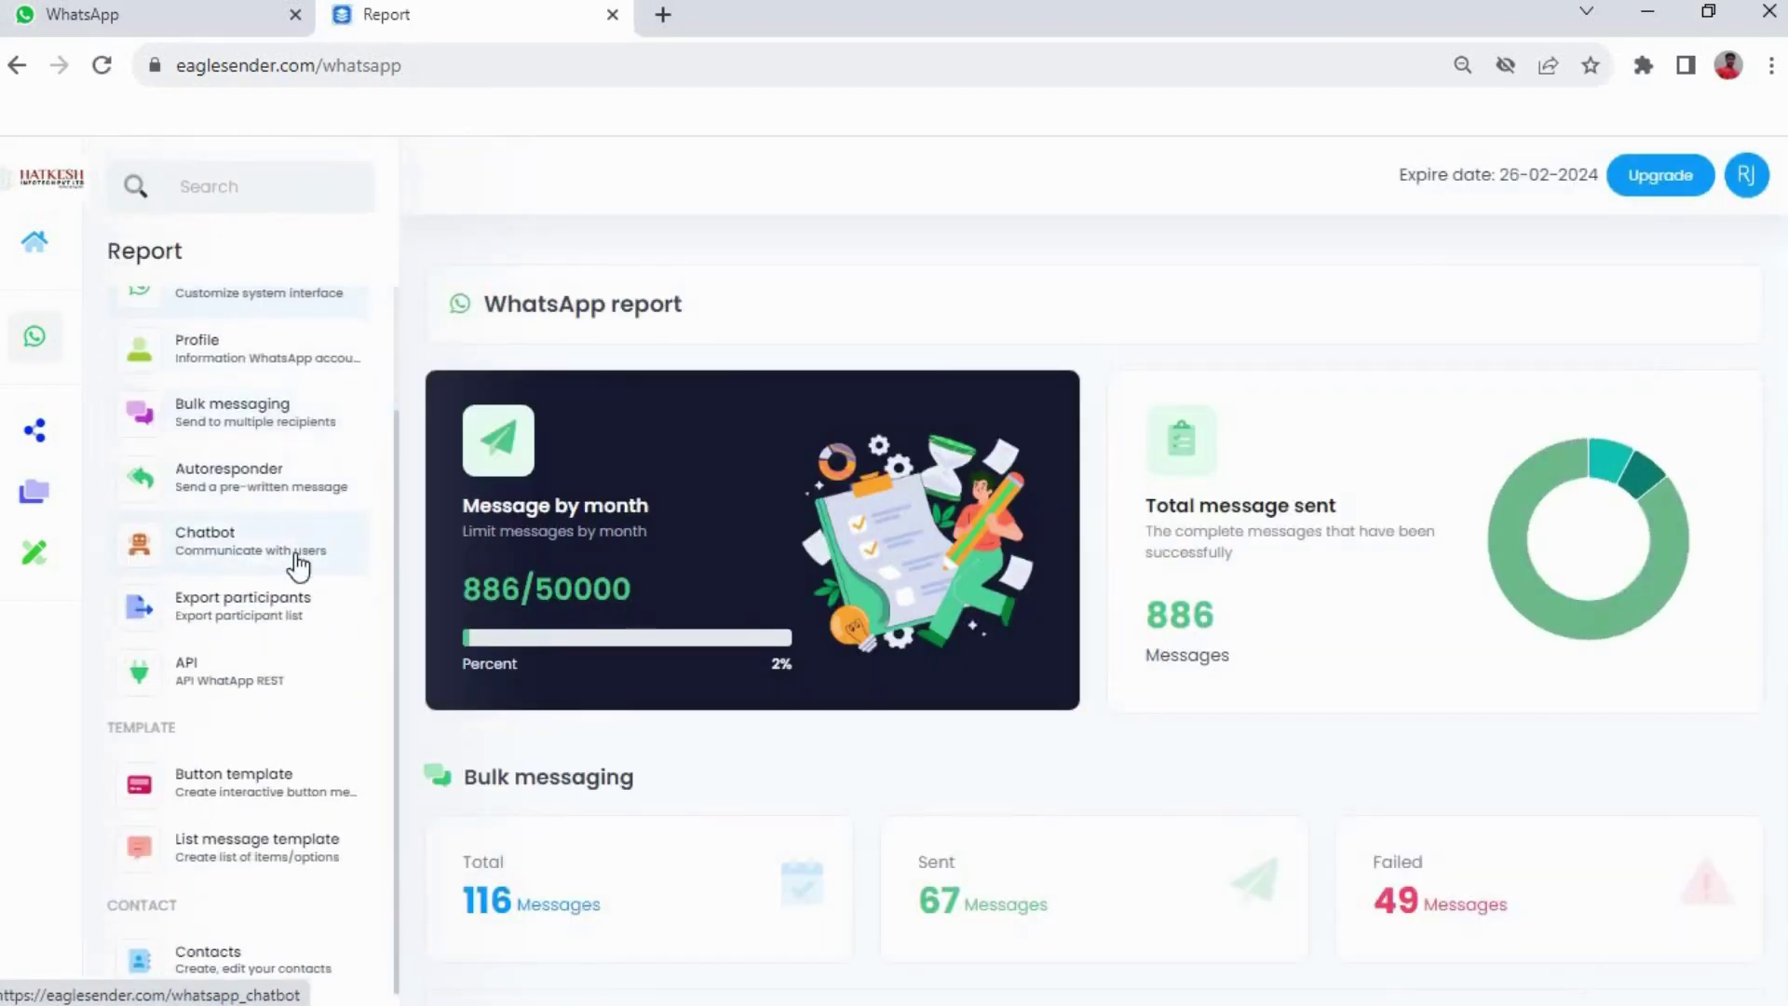
{"action": "left_click", "coordinate": [214, 956]}
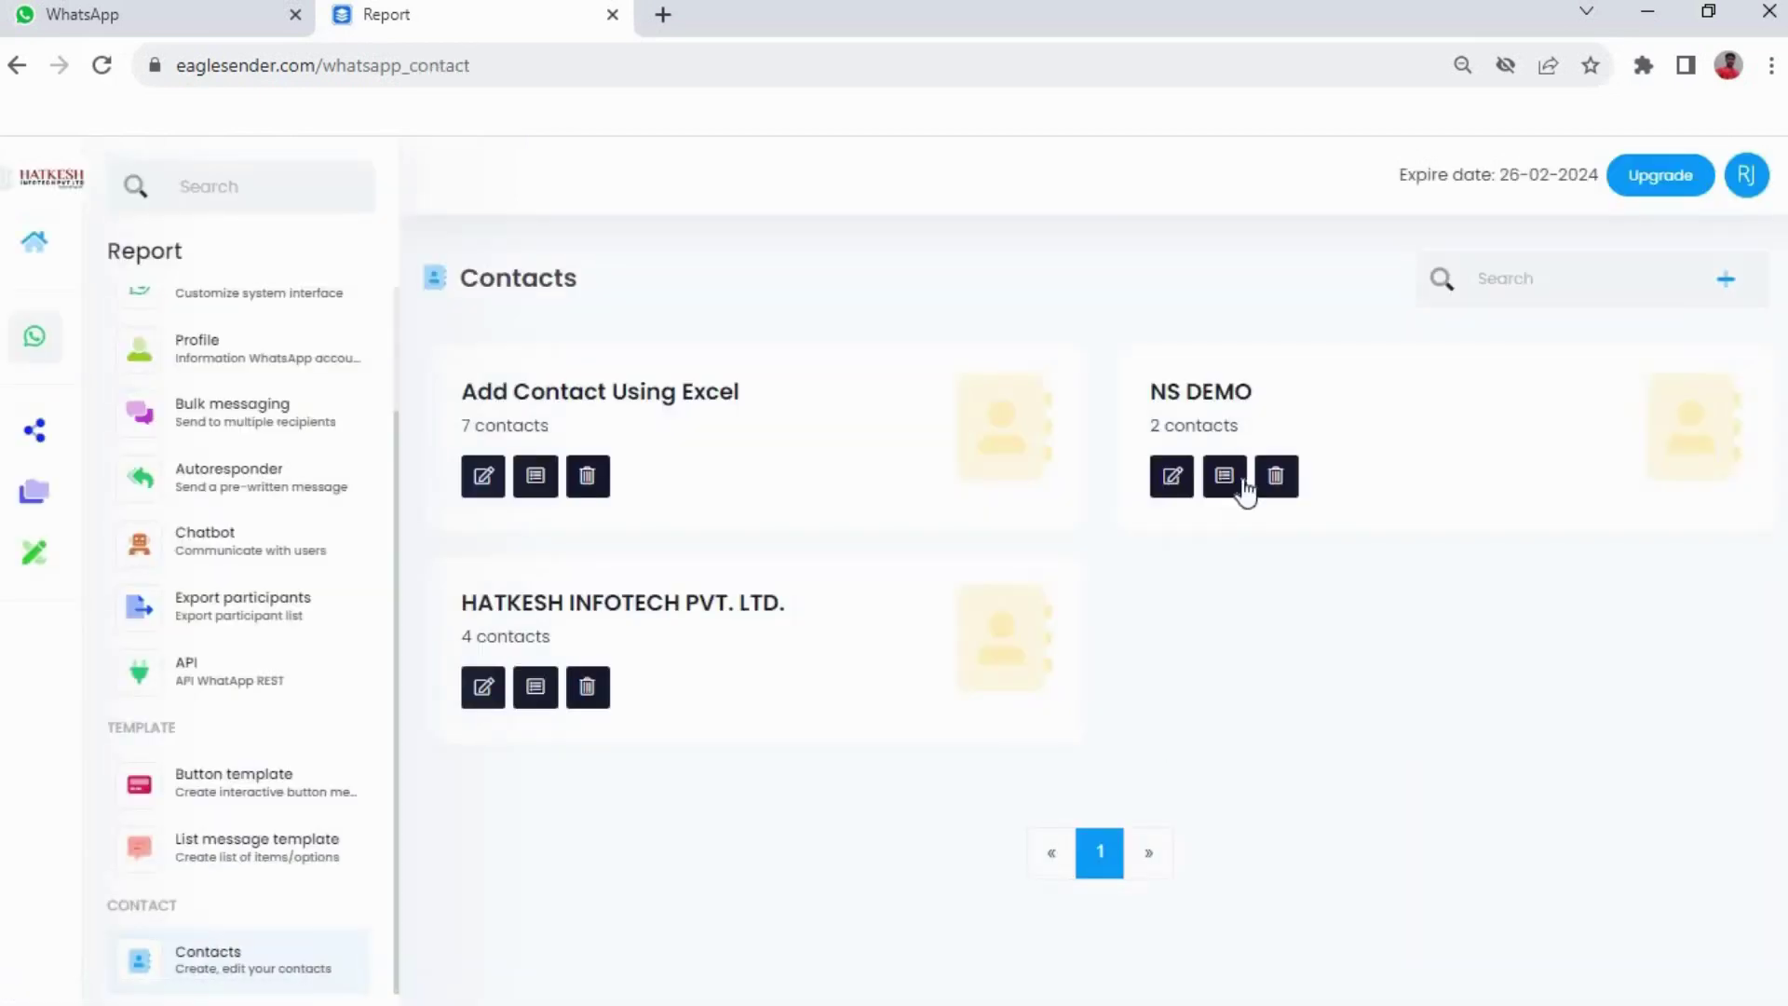
{"action": "left_click", "coordinate": [1730, 285]}
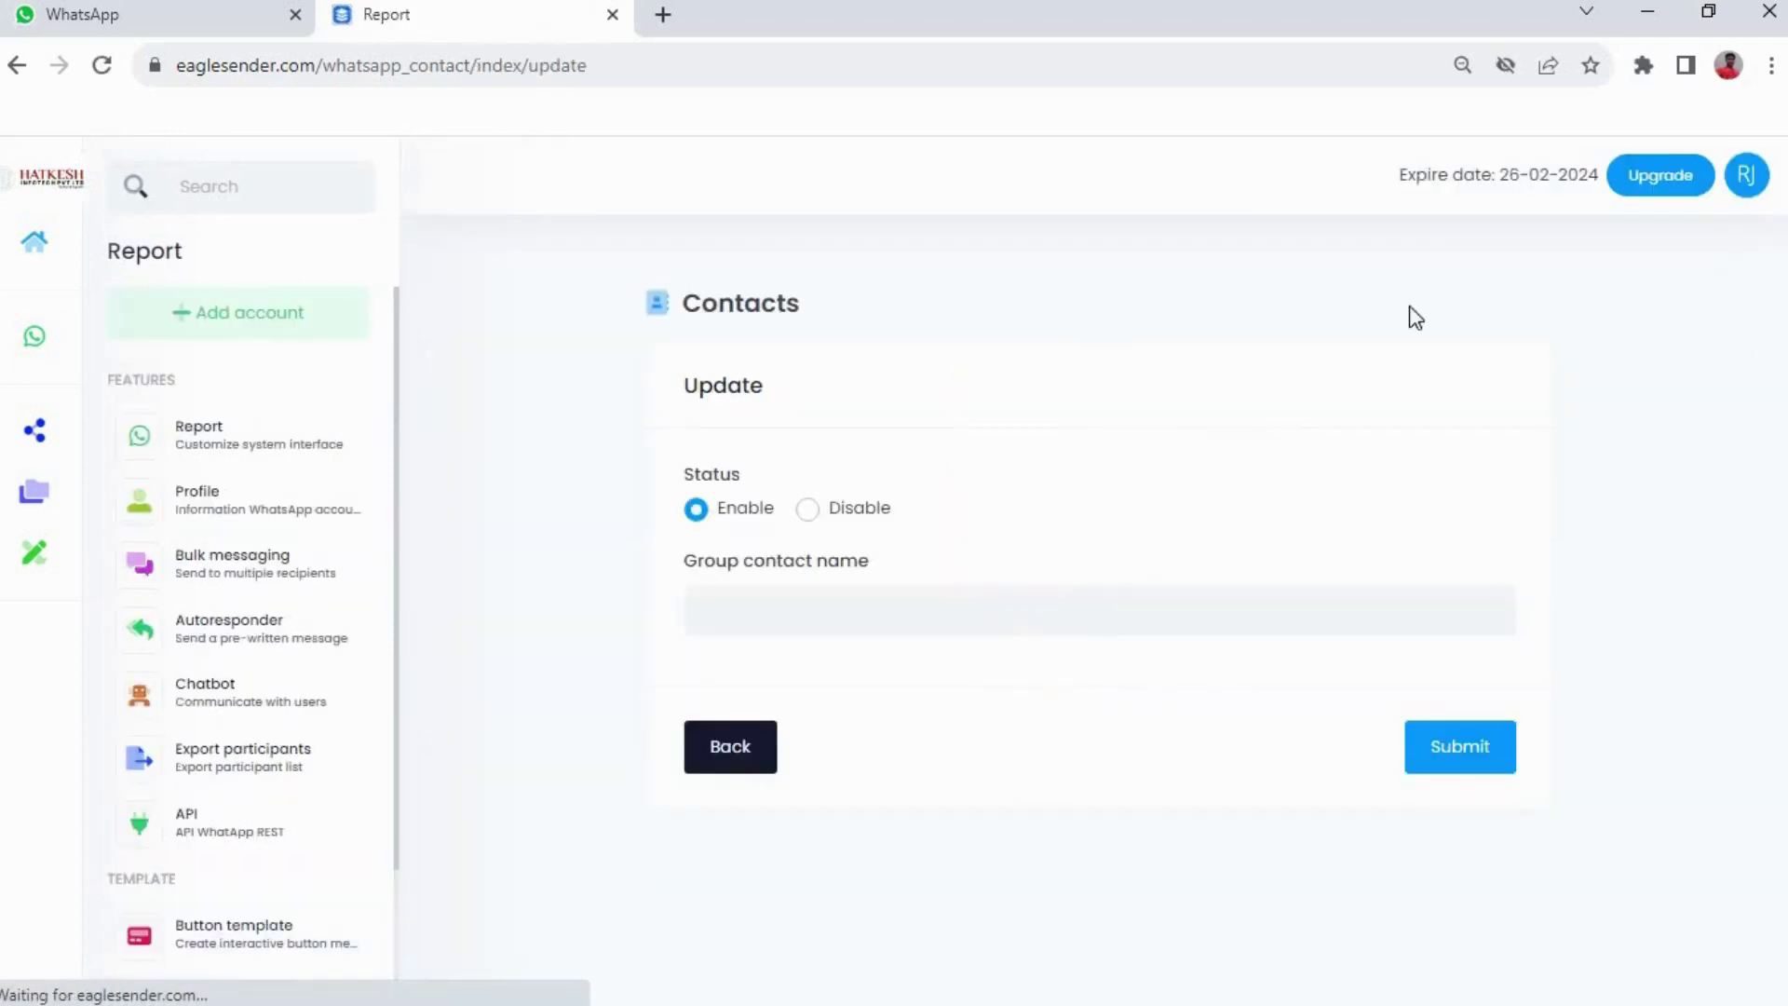
{"action": "left_click", "coordinate": [825, 622]}
{"action": "type", "text": "Add"}
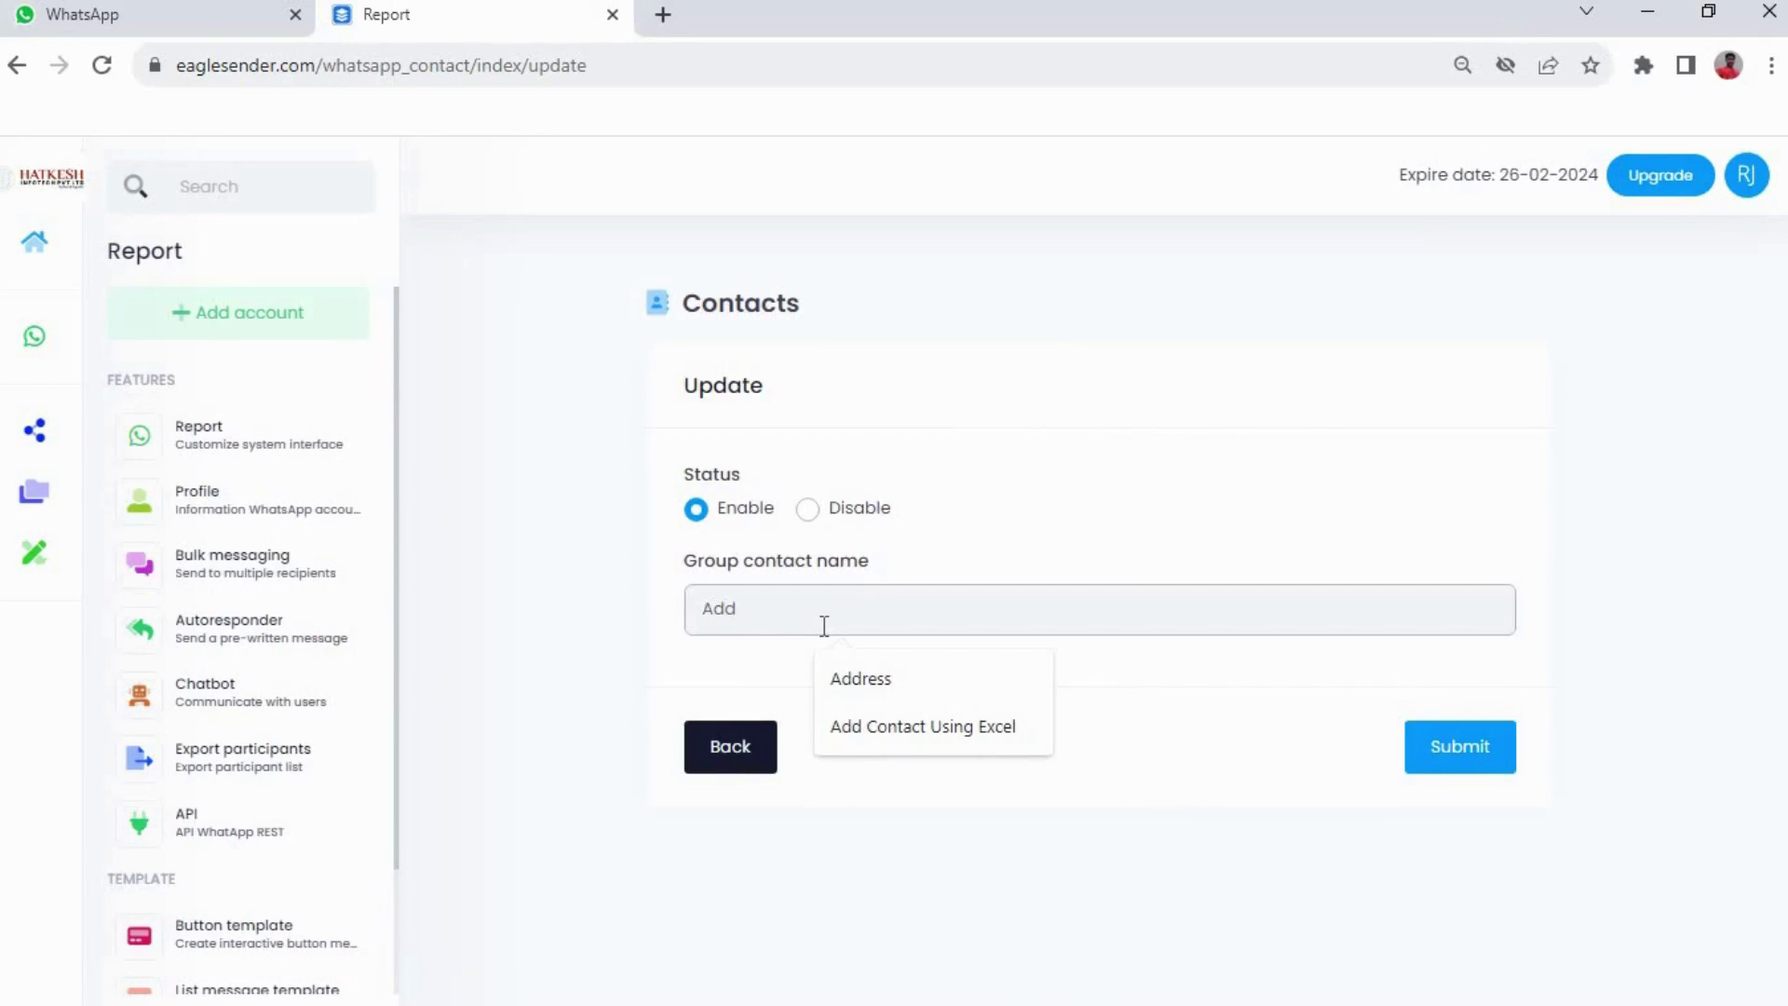
{"action": "type", "text": " Con"}
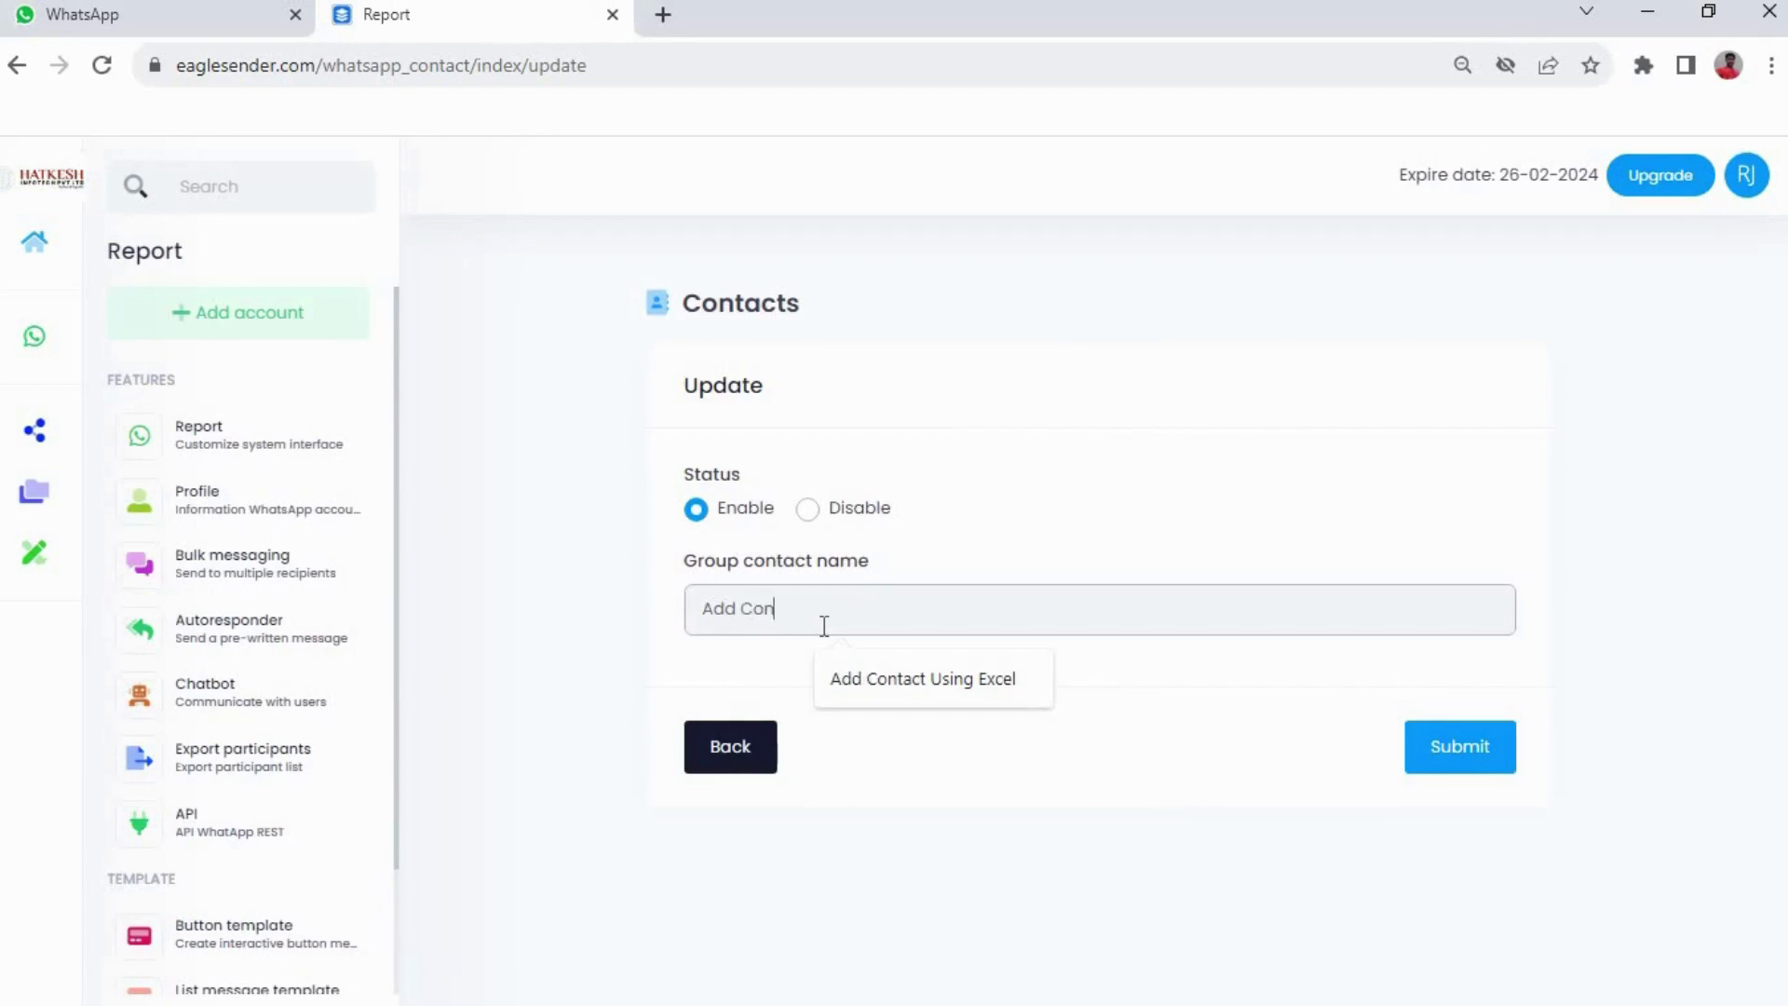
{"action": "type", "text": "tact Manually"}
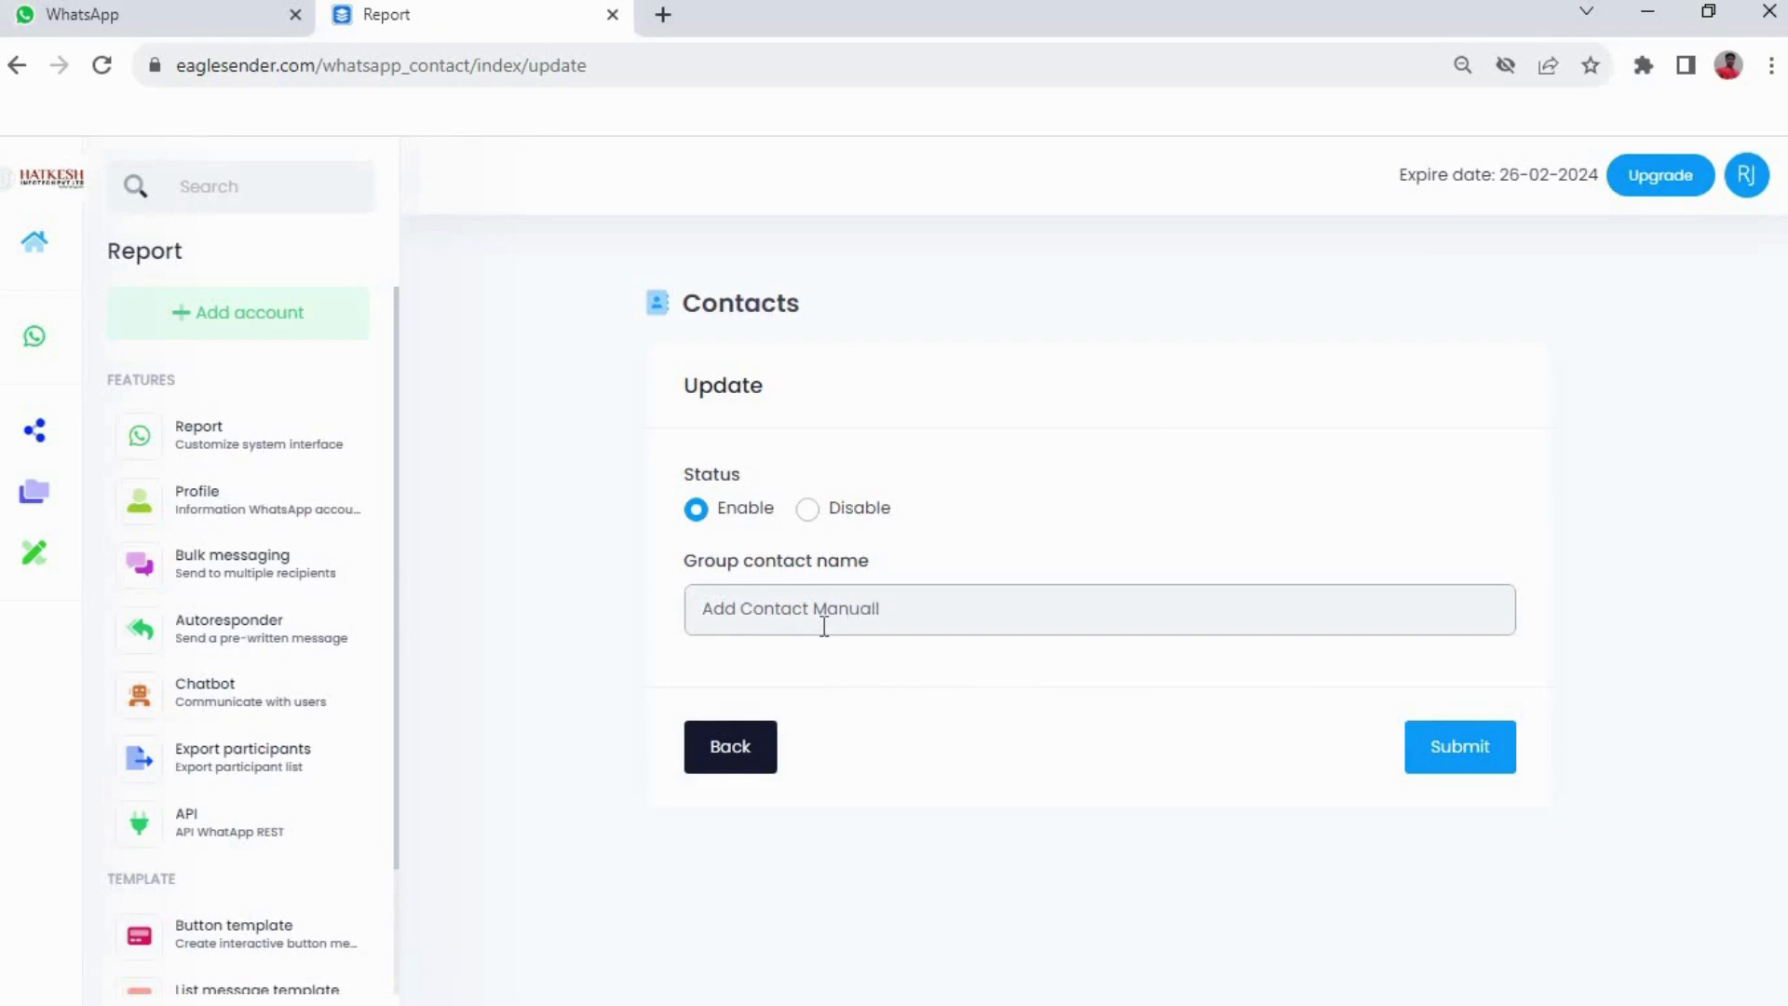
{"action": "left_click", "coordinate": [1460, 750]}
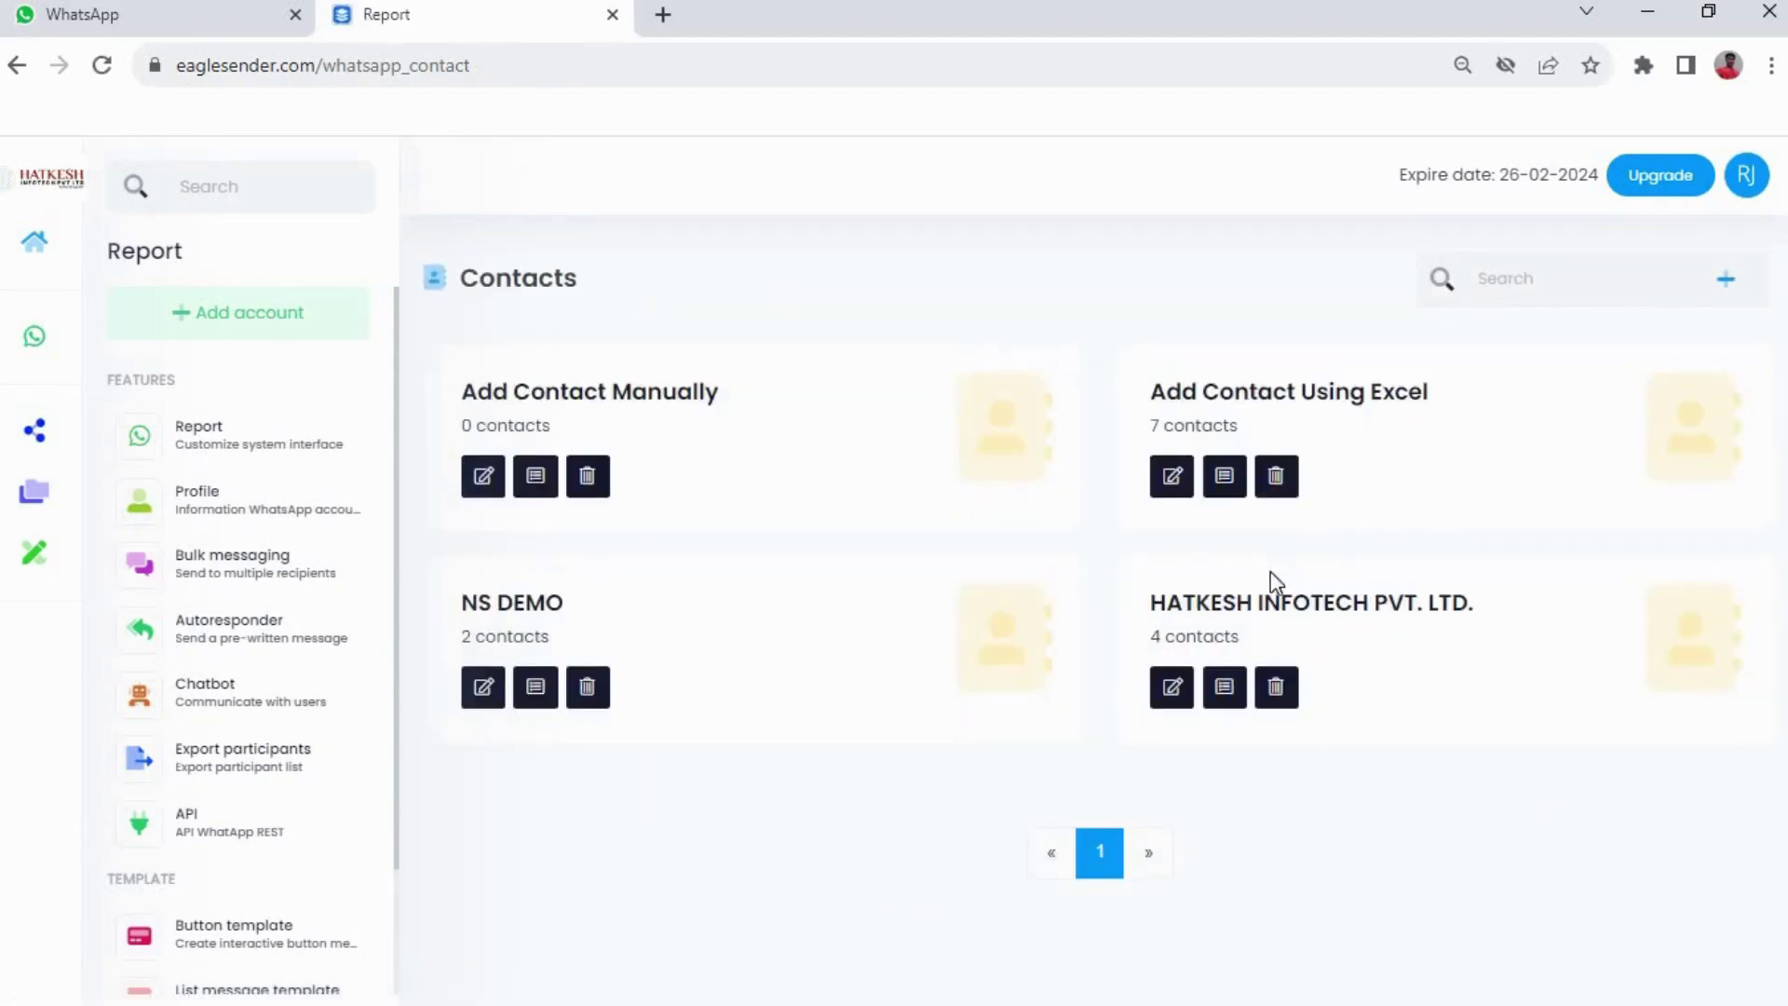
{"action": "left_click", "coordinate": [534, 480]}
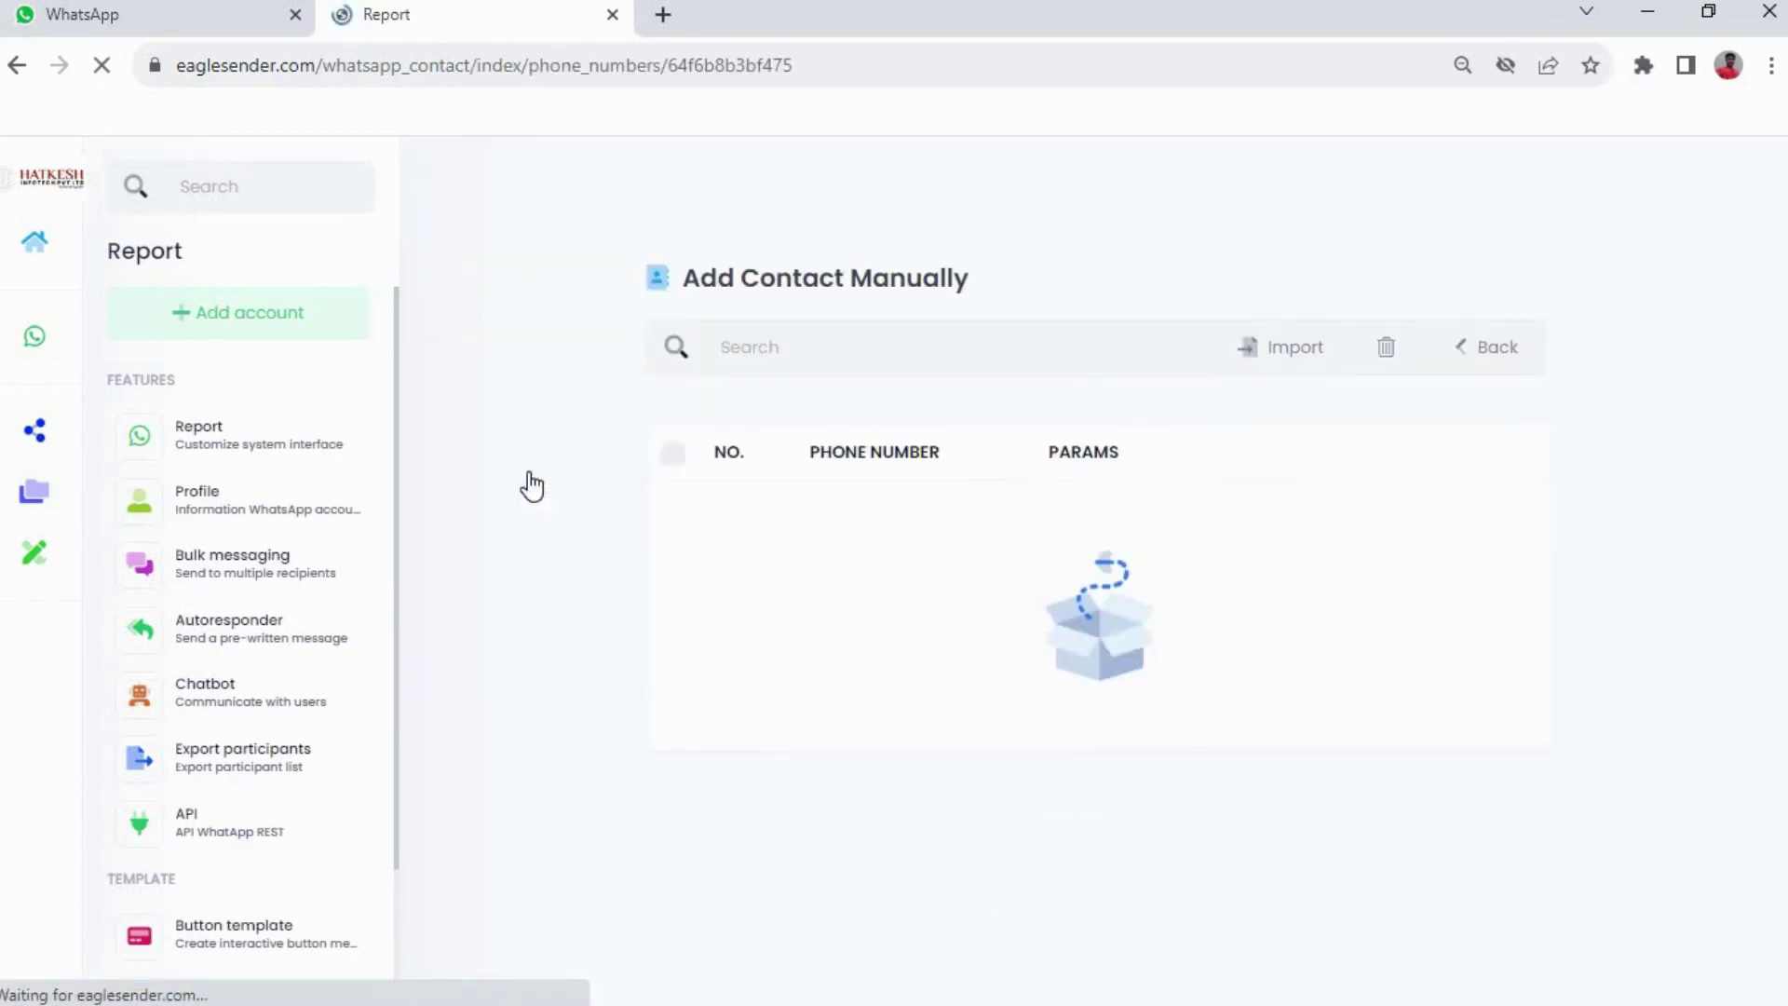
{"action": "left_click", "coordinate": [1290, 359]}
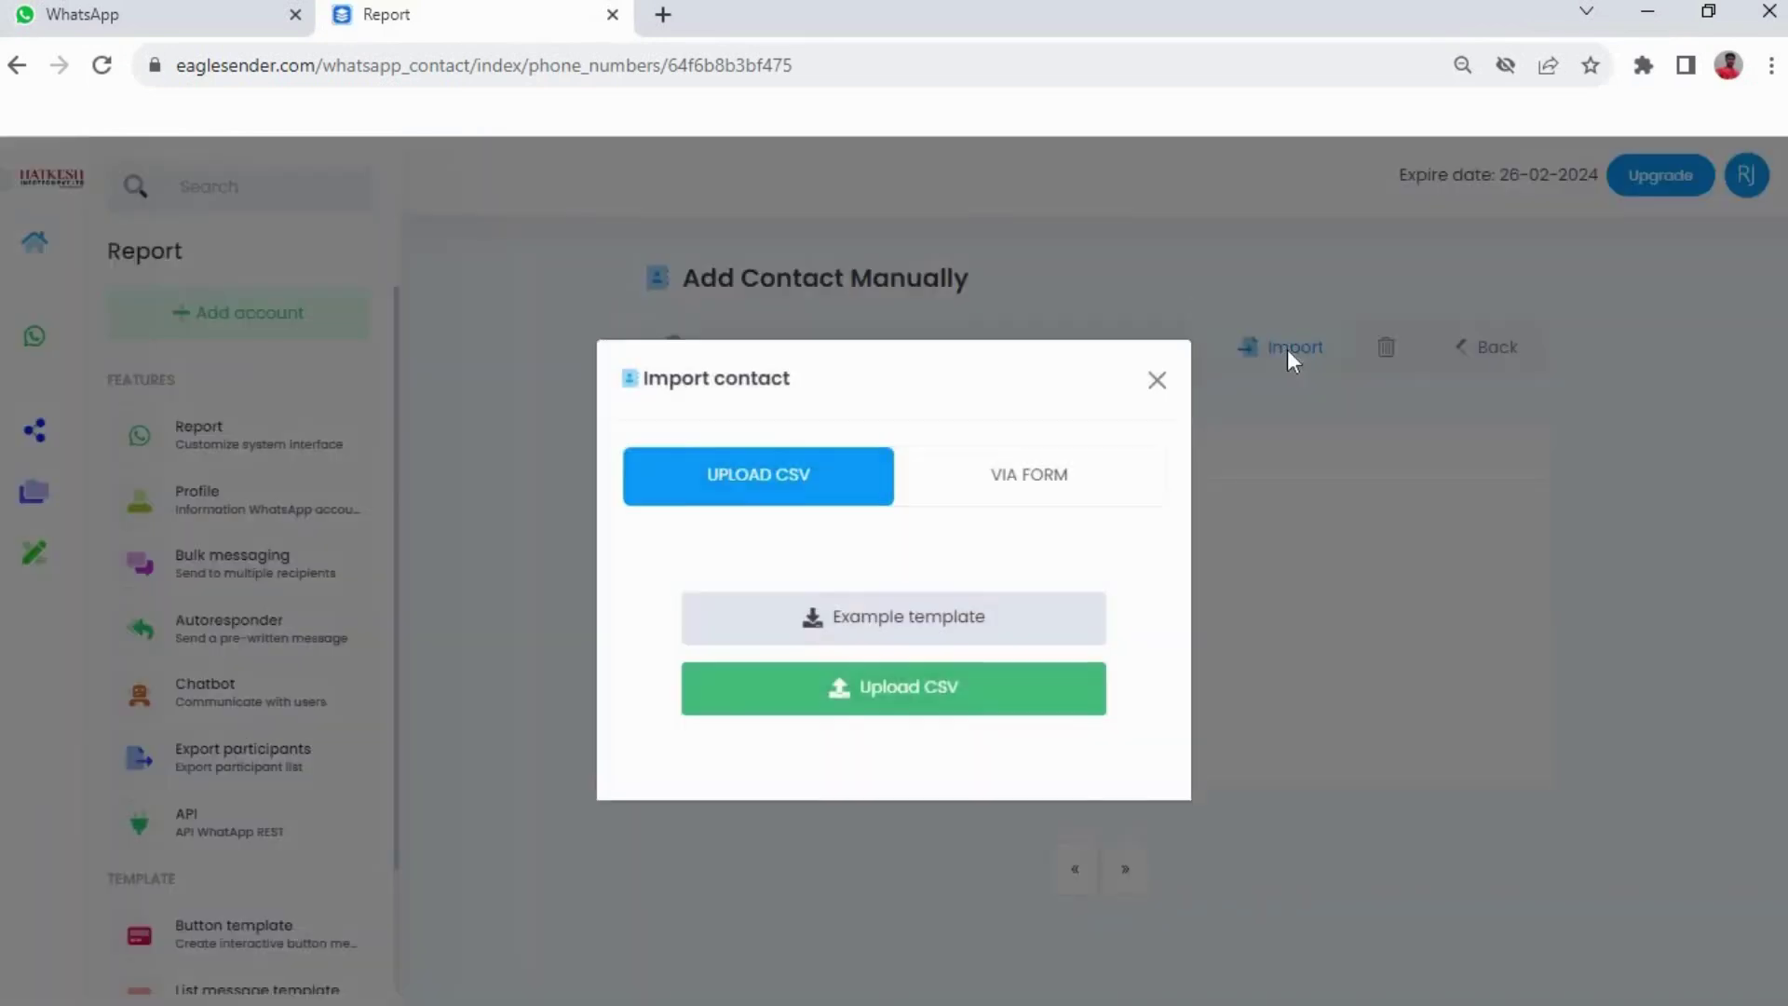
Enter four phone numbers with the 91 country code via the import form and submit them
{"action": "left_click", "coordinate": [982, 479]}
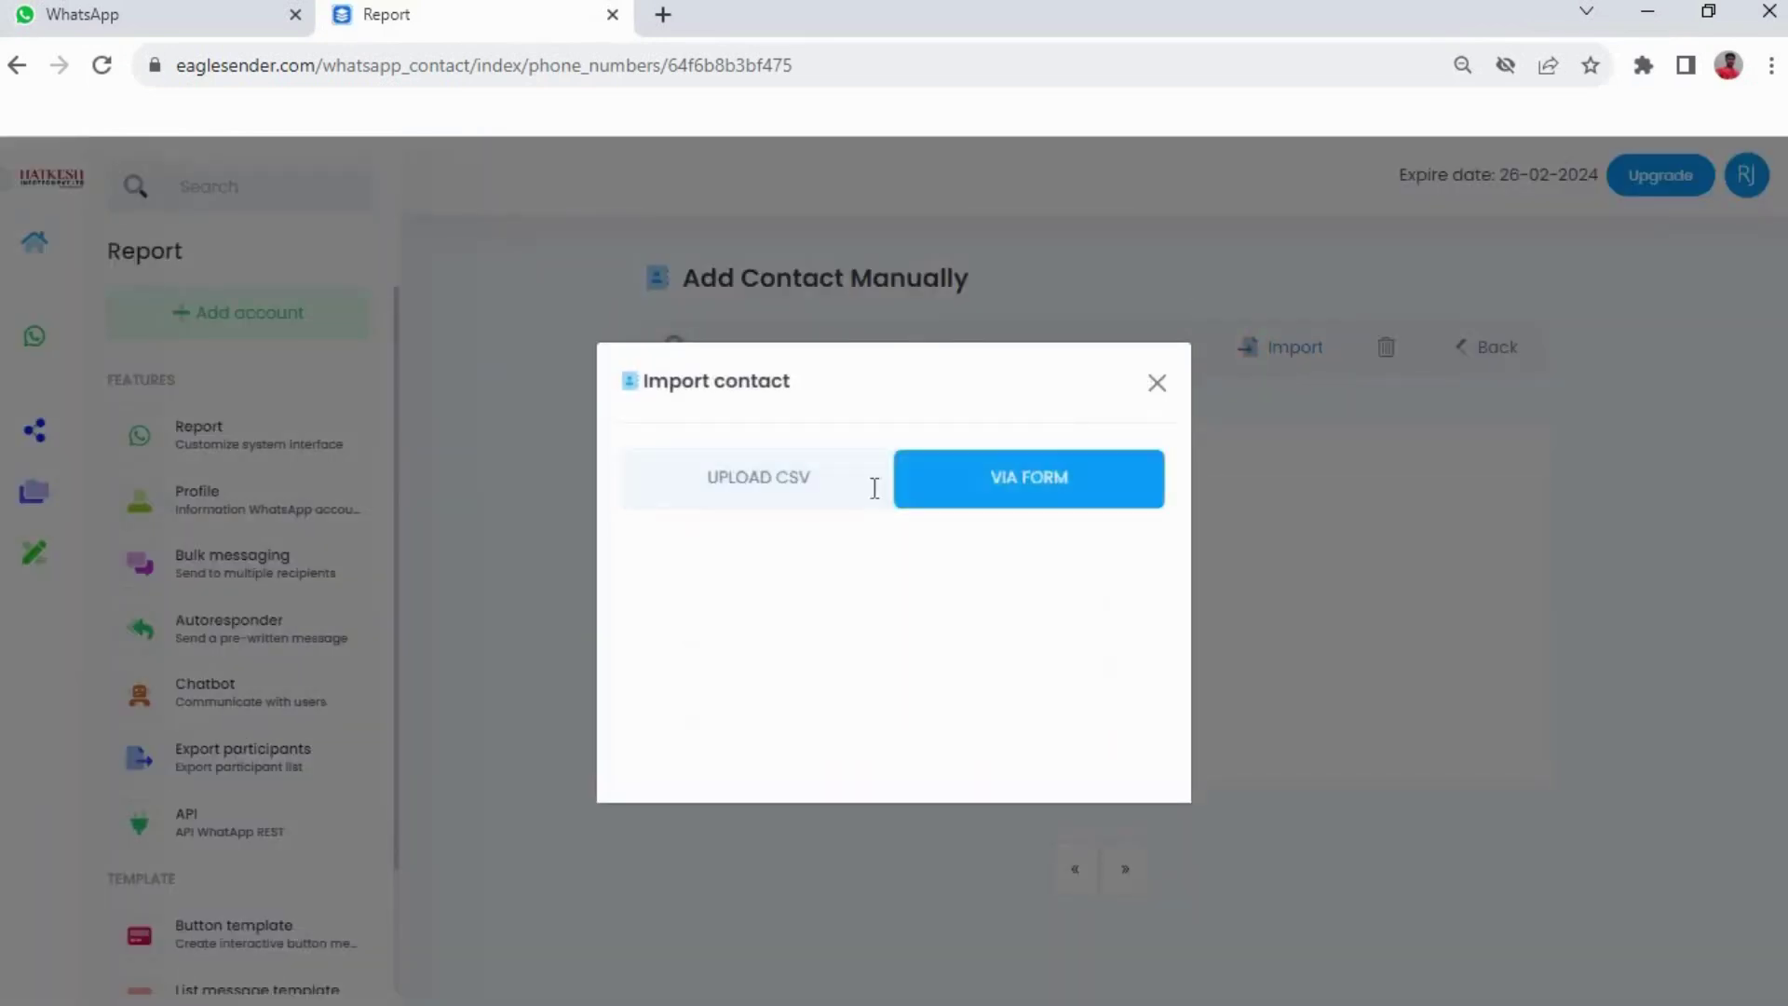
{"action": "left_click", "coordinate": [762, 490]}
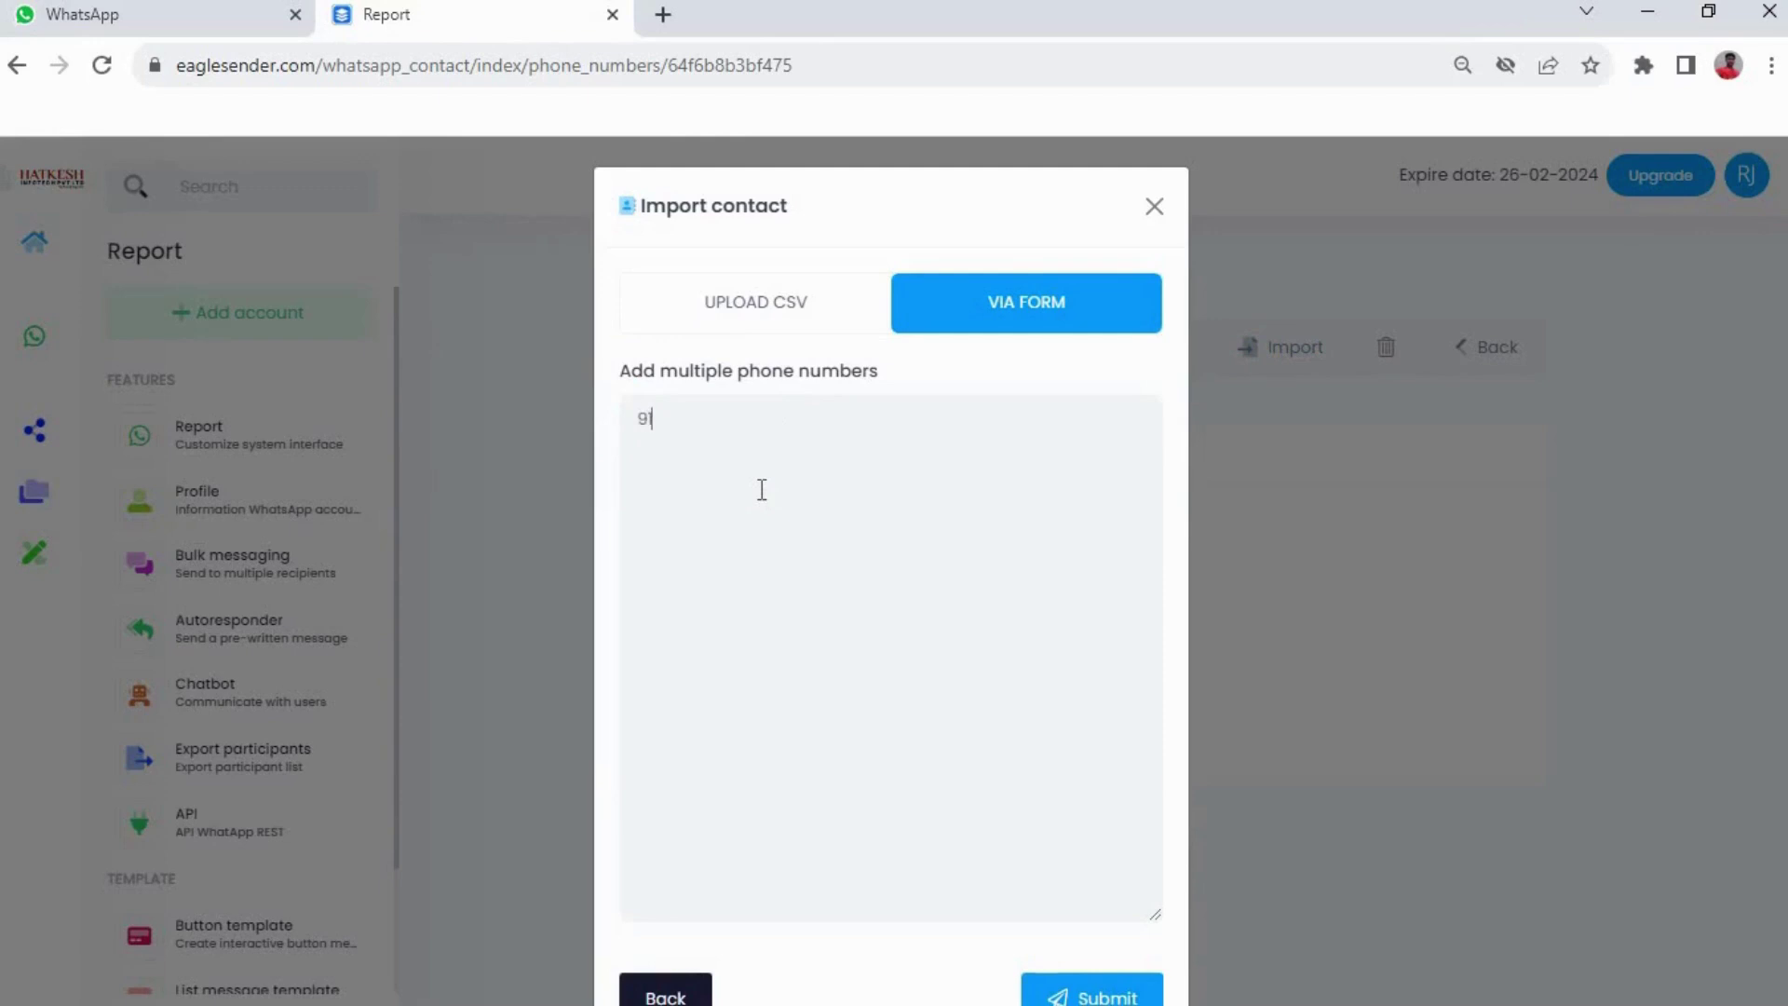
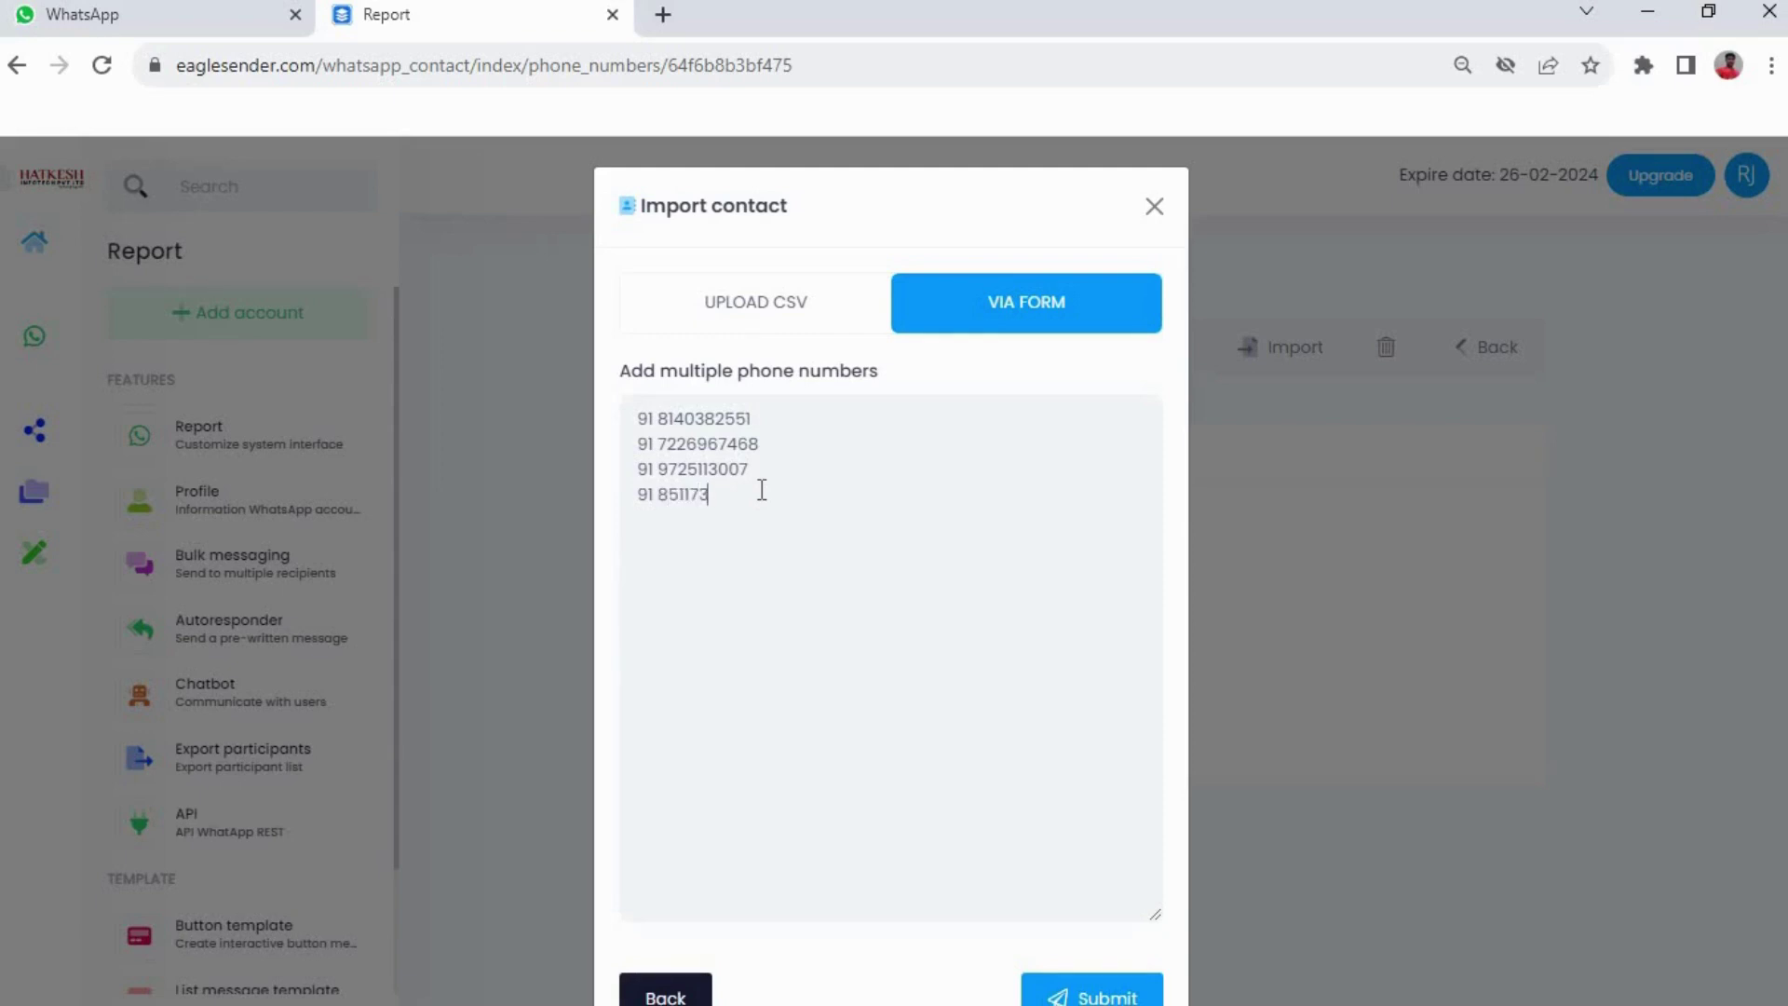
{"action": "scroll", "coordinate": [1114, 531], "scroll_direction": "down", "scroll_amount": 1}
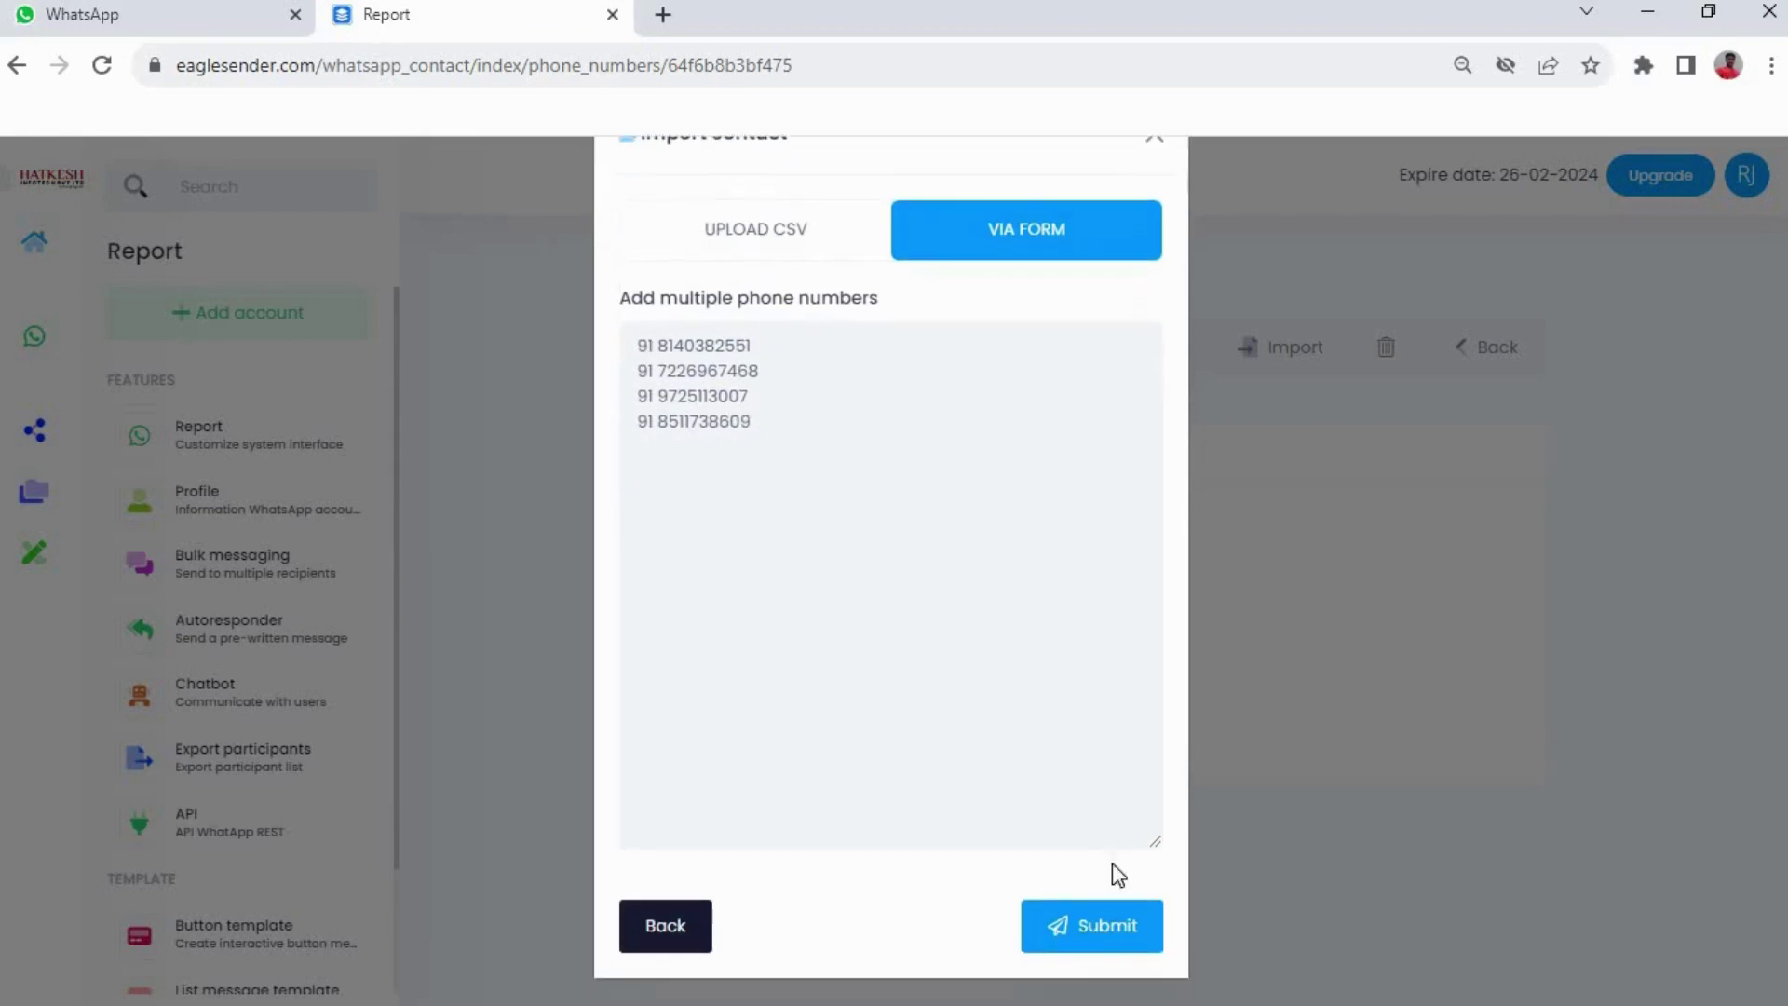
{"action": "left_click", "coordinate": [1099, 943]}
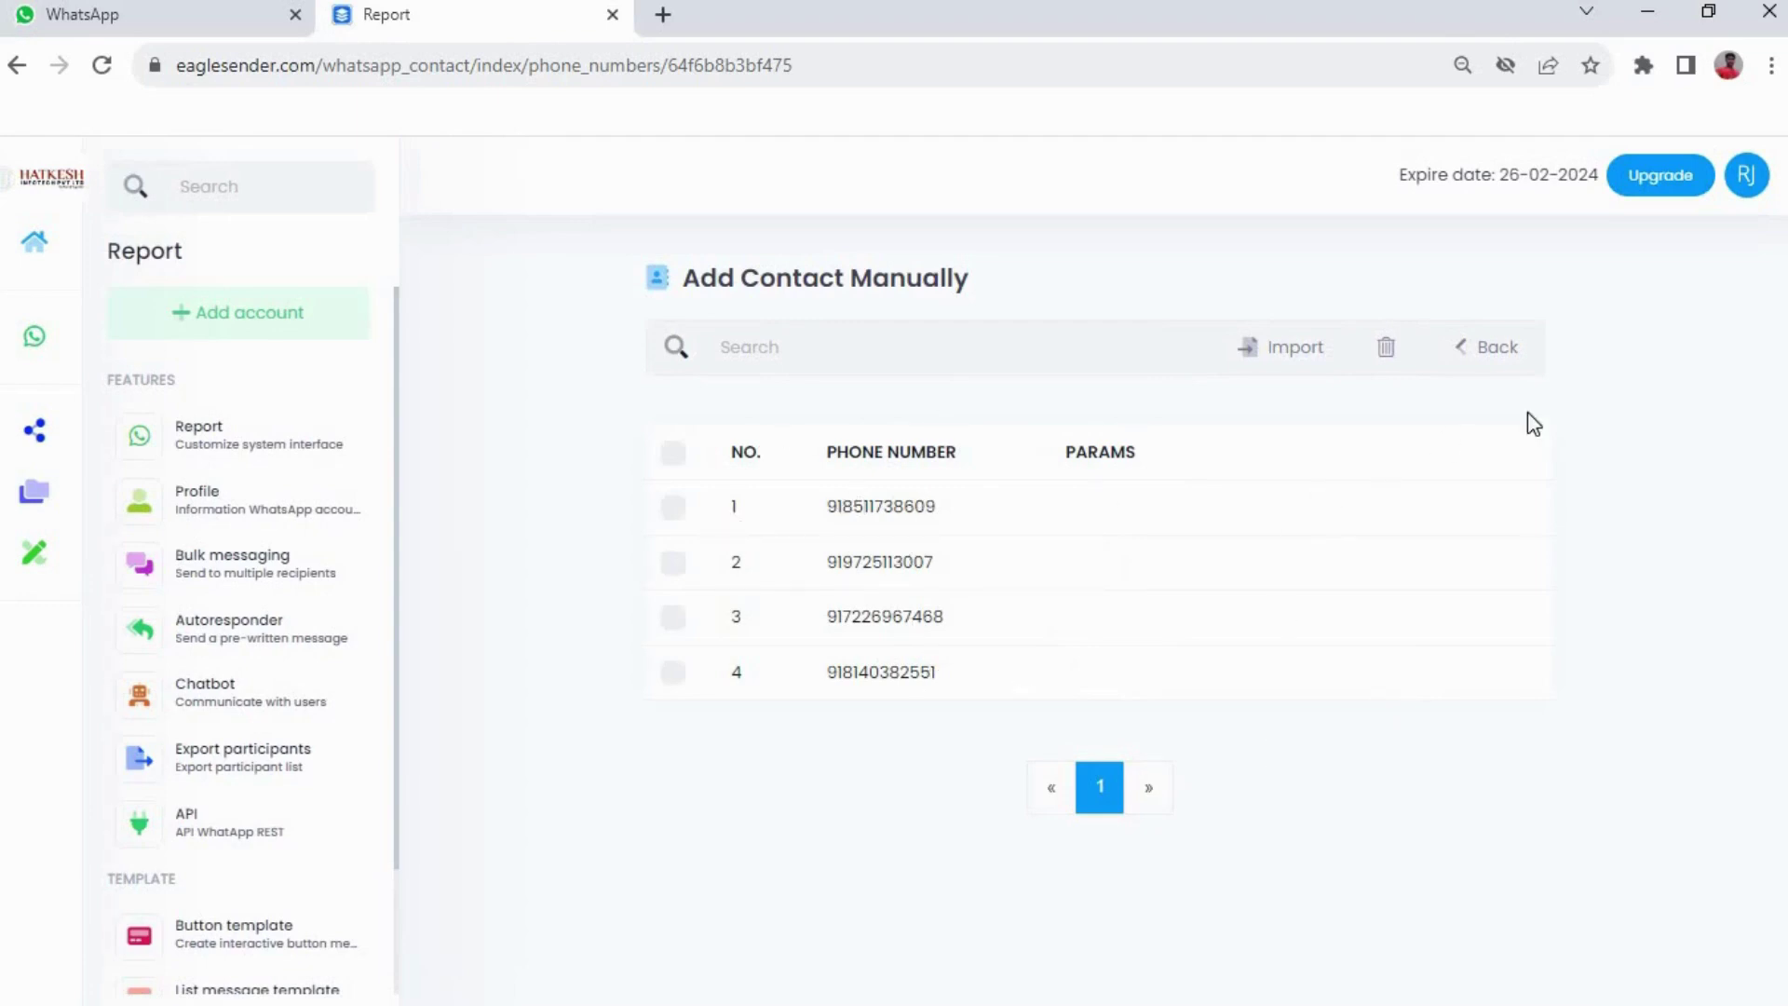
Check the Add Contact Manually group's four numbers, then go back to the contact groups list
{"action": "left_click", "coordinate": [1478, 350]}
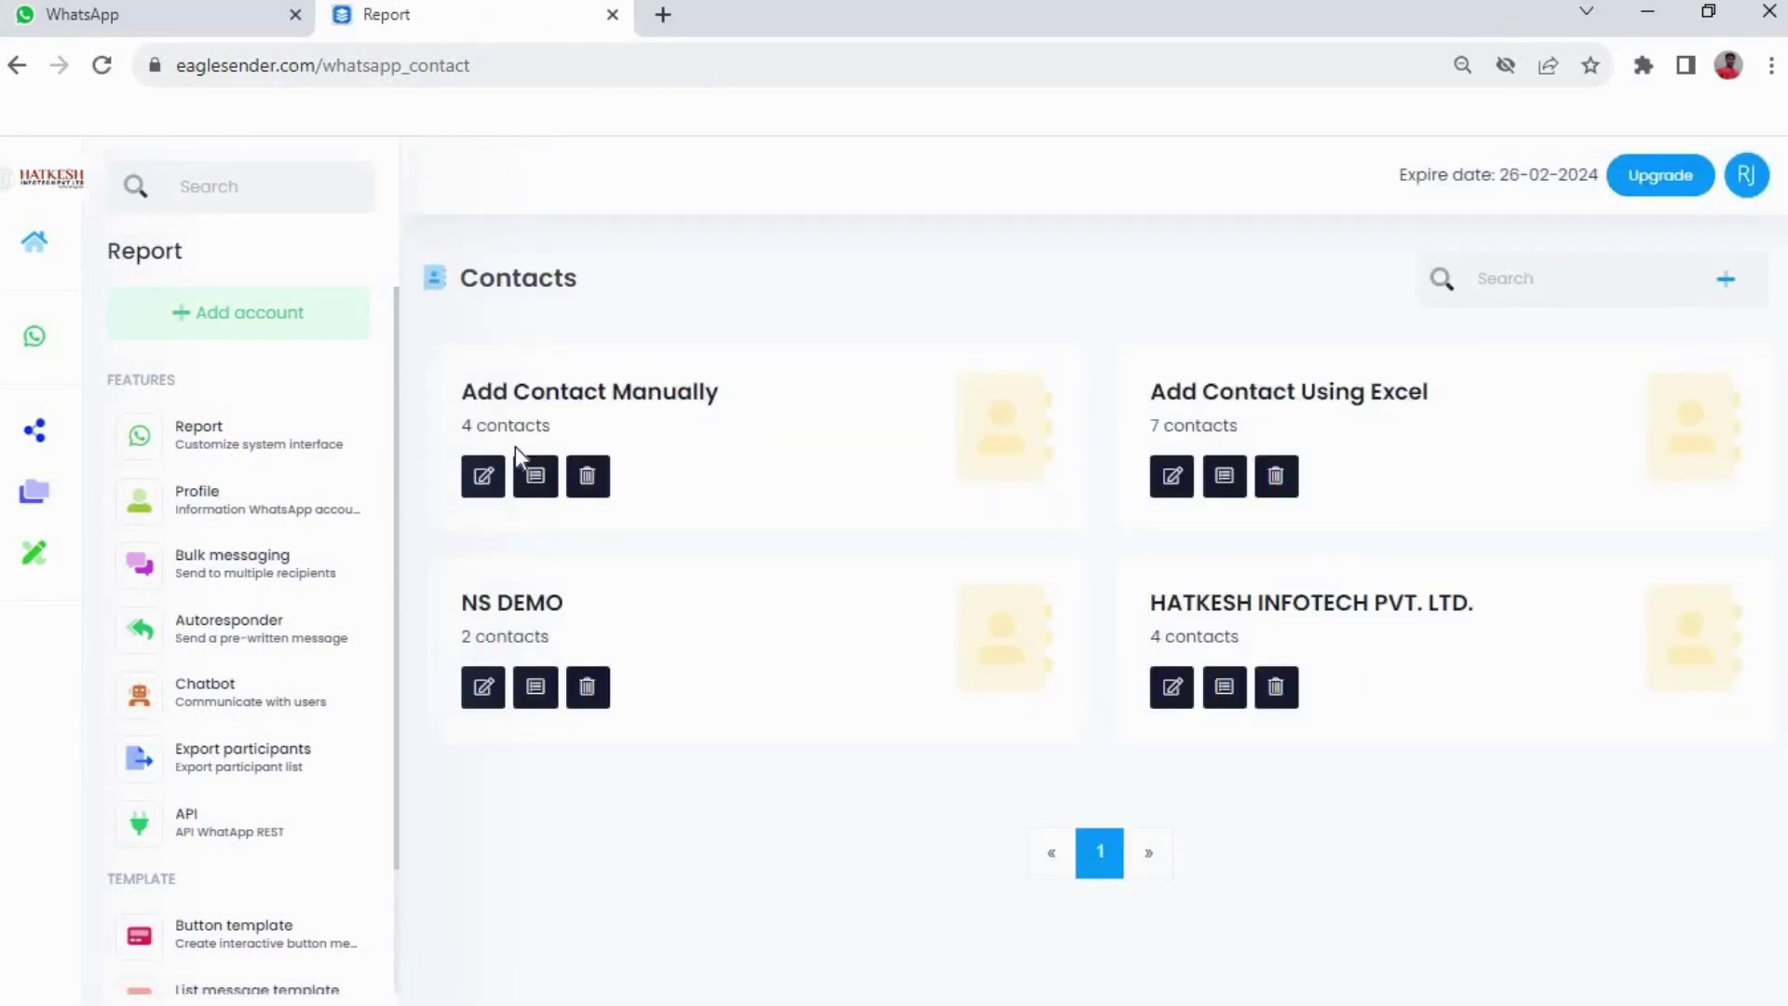
{"action": "left_click", "coordinate": [535, 479]}
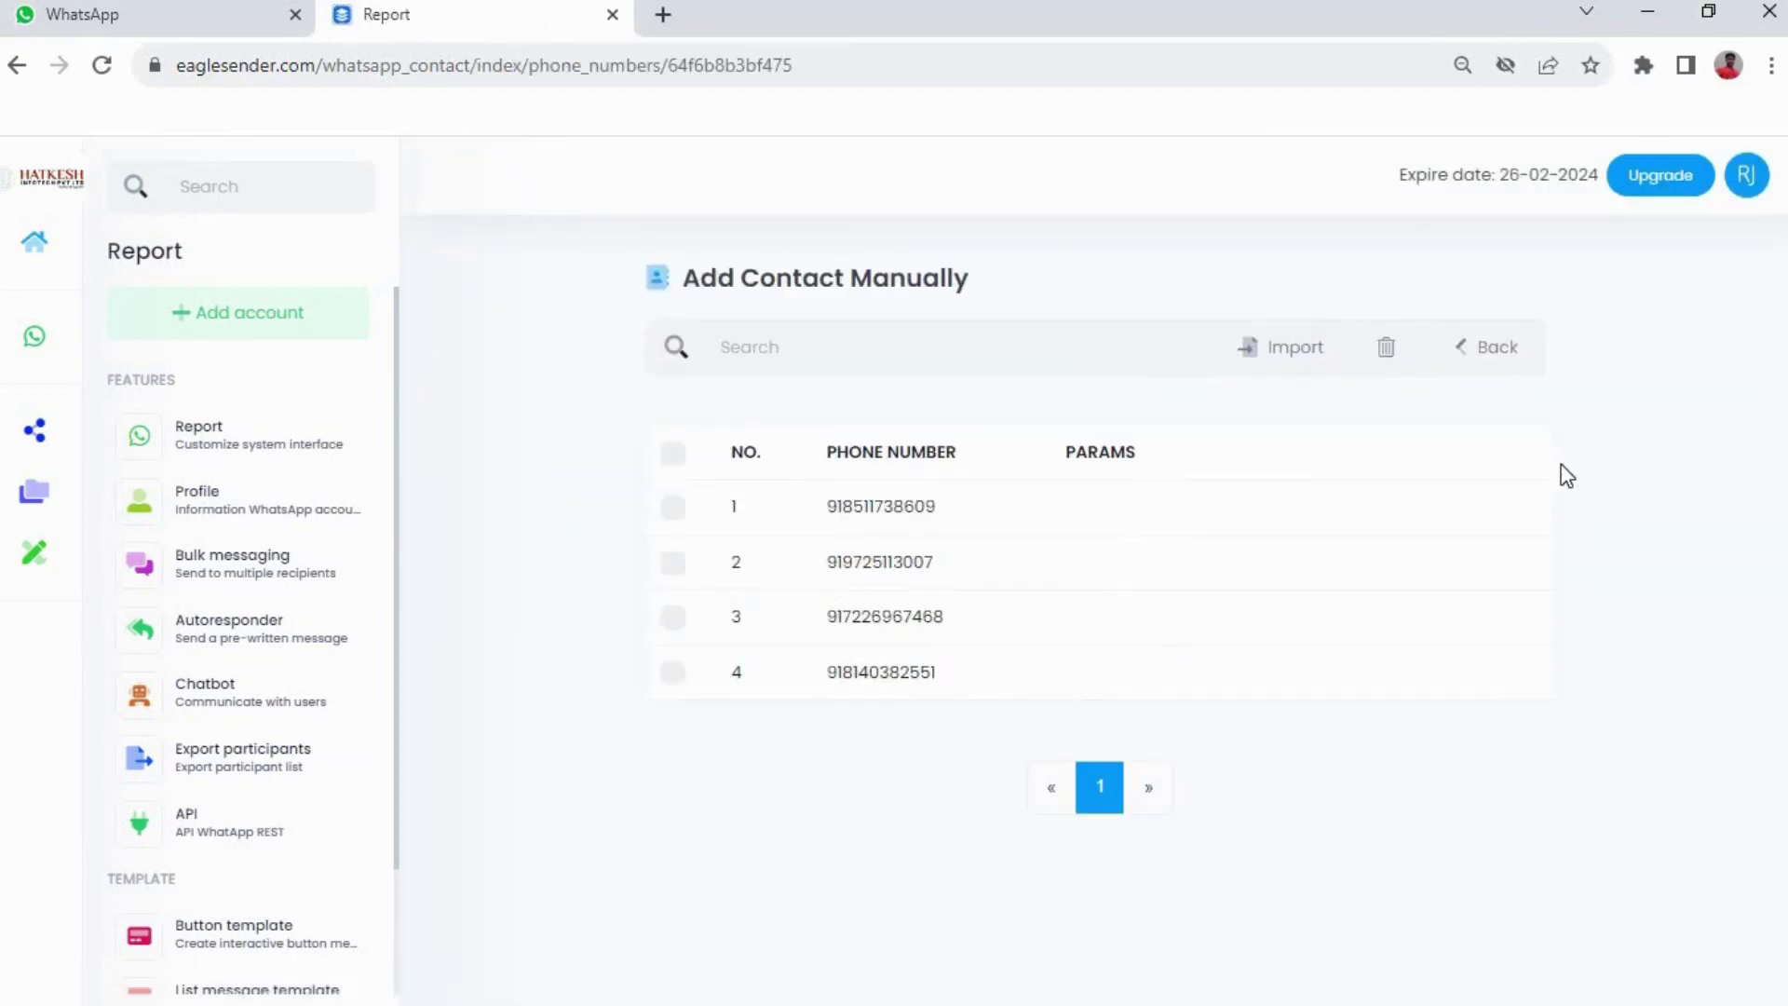
{"action": "left_click", "coordinate": [1471, 359]}
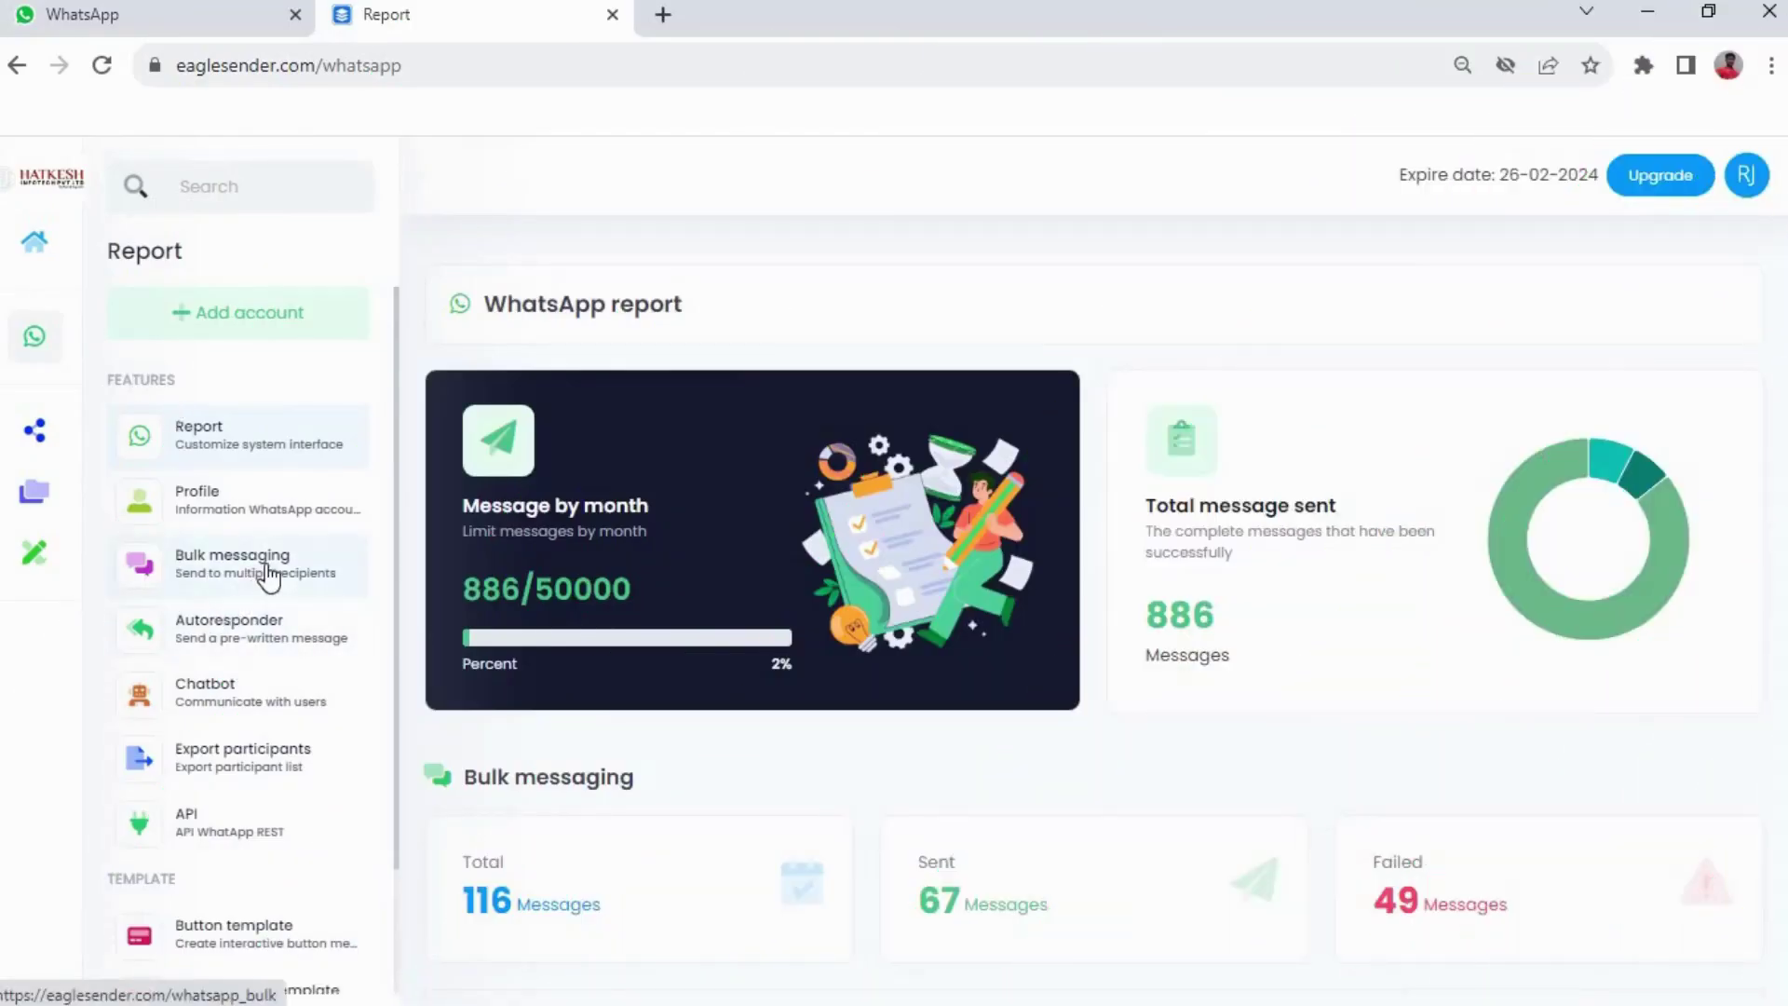
Start a new campaign from the Bulk messaging page
{"action": "left_click", "coordinate": [268, 574]}
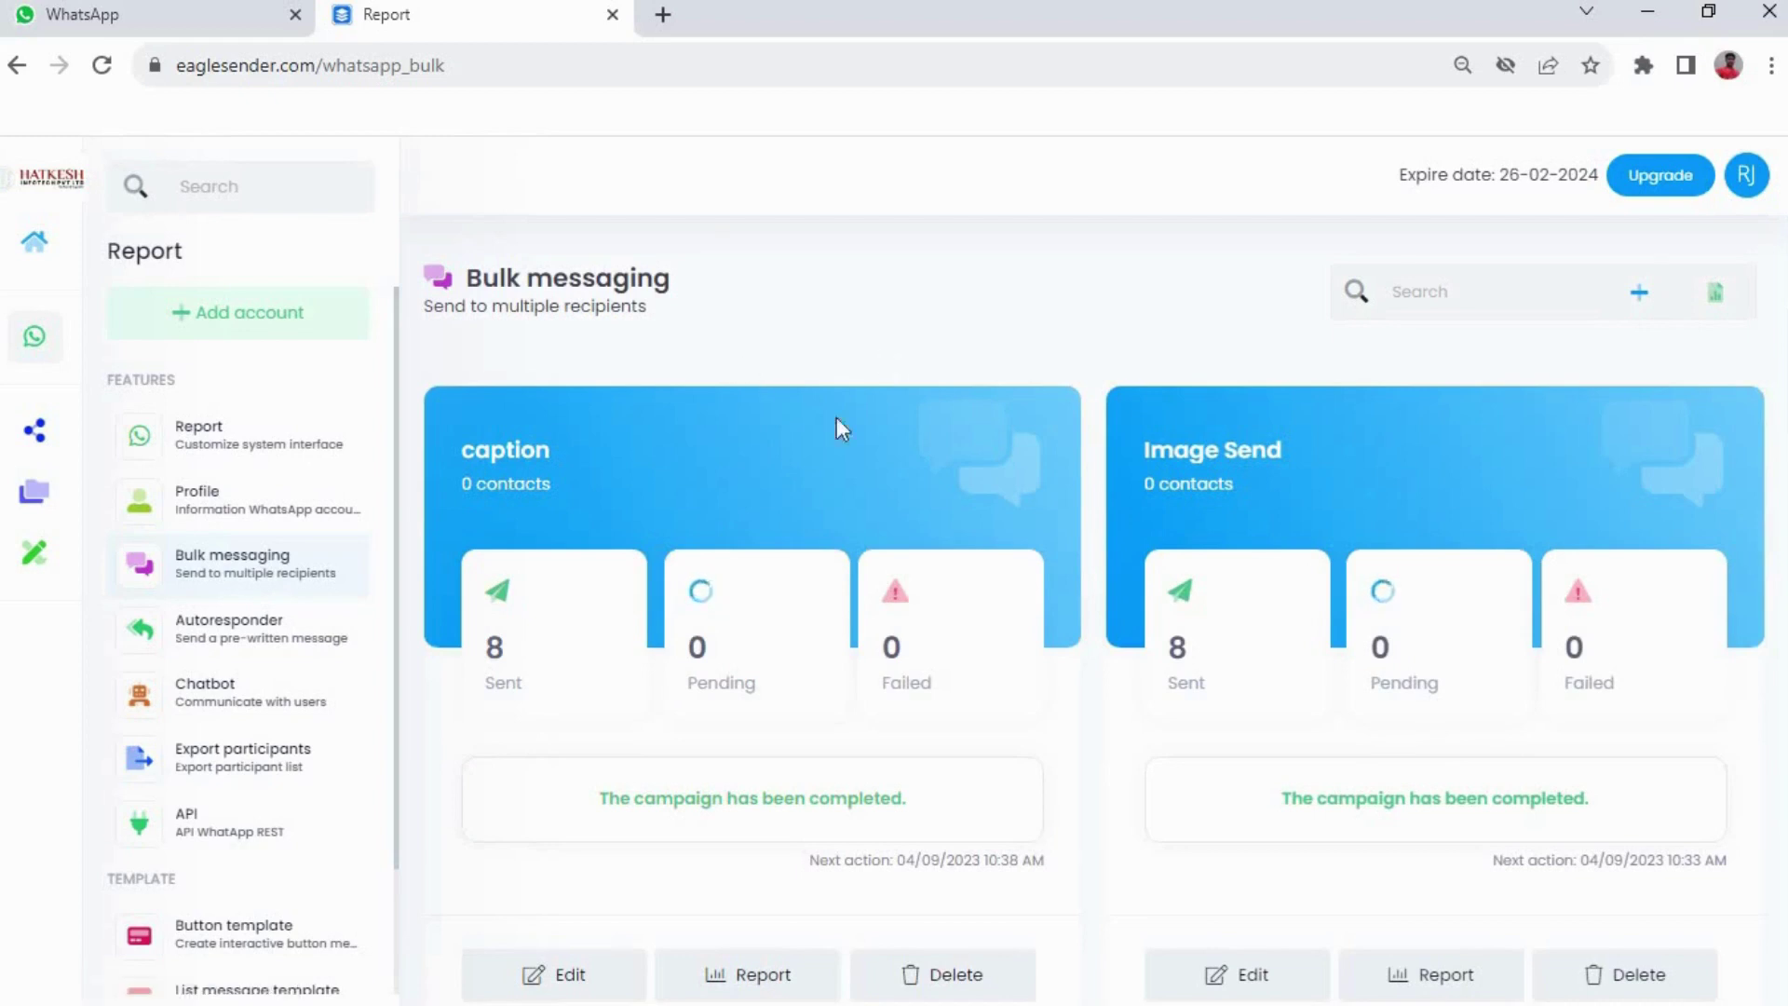
{"action": "left_click", "coordinate": [1644, 293]}
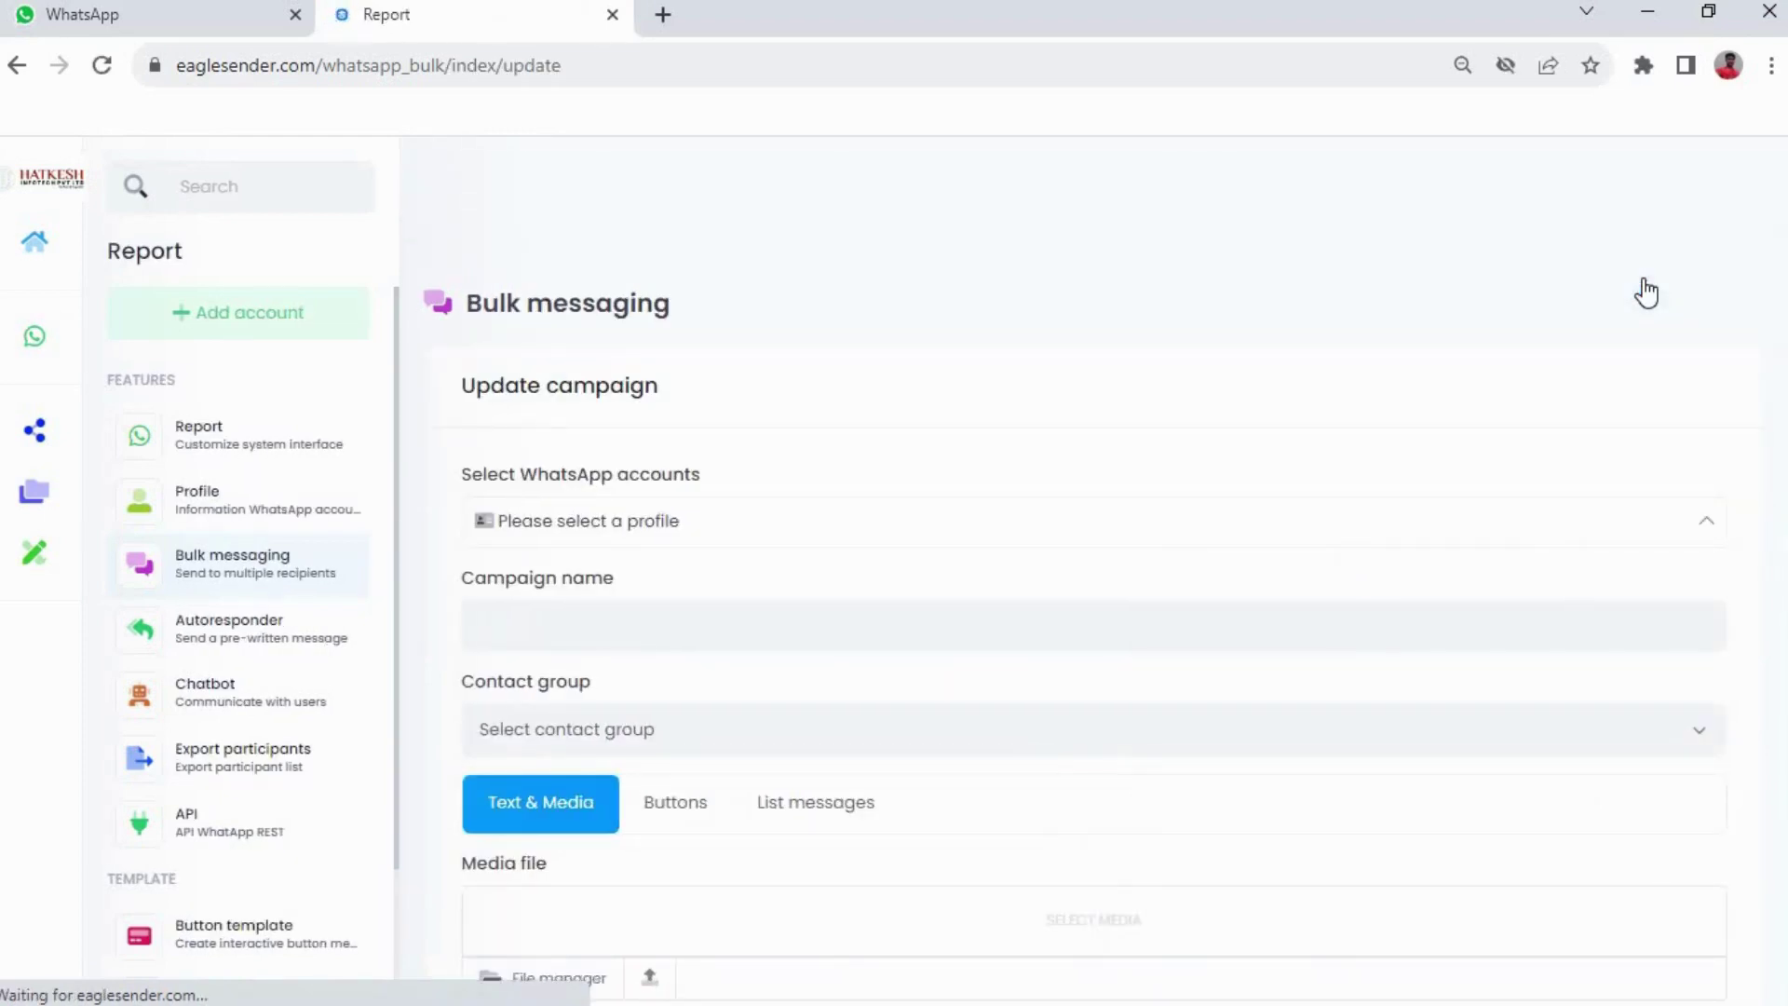
Set the campaign to the company WhatsApp profile, name 'Send Message', contact group 'Add Contact Using Excel'
{"action": "left_click", "coordinate": [1099, 529]}
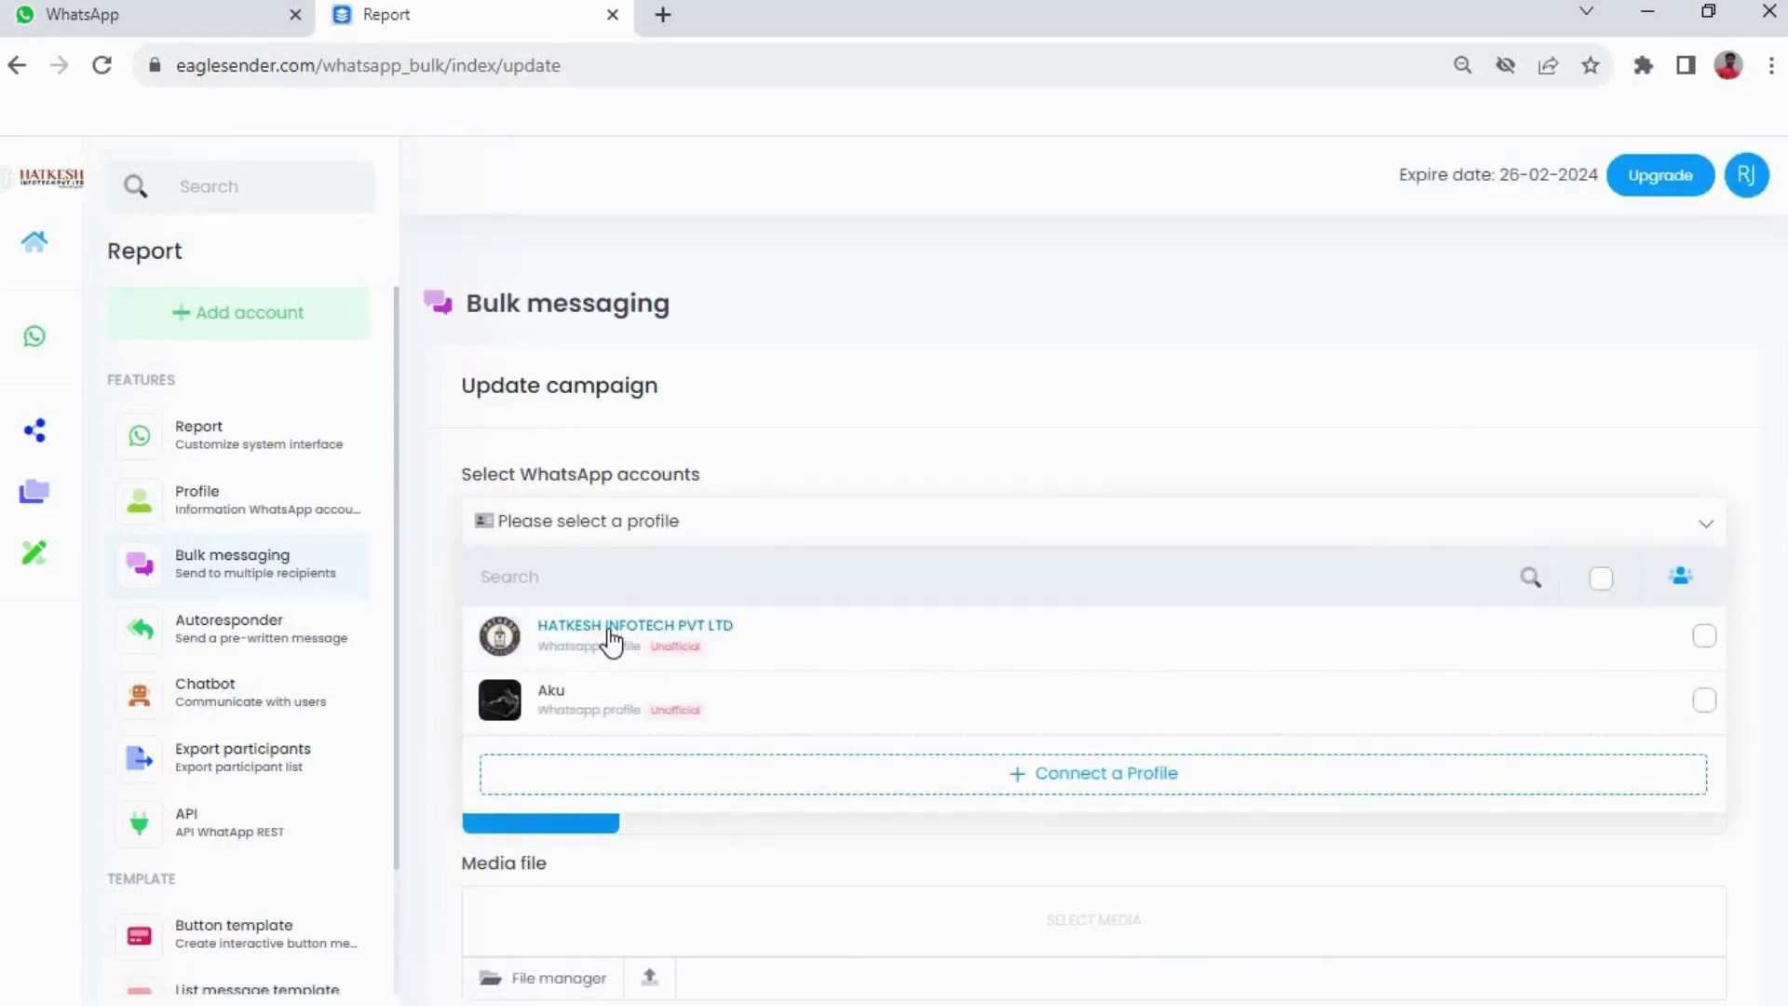
{"action": "left_click", "coordinate": [612, 642]}
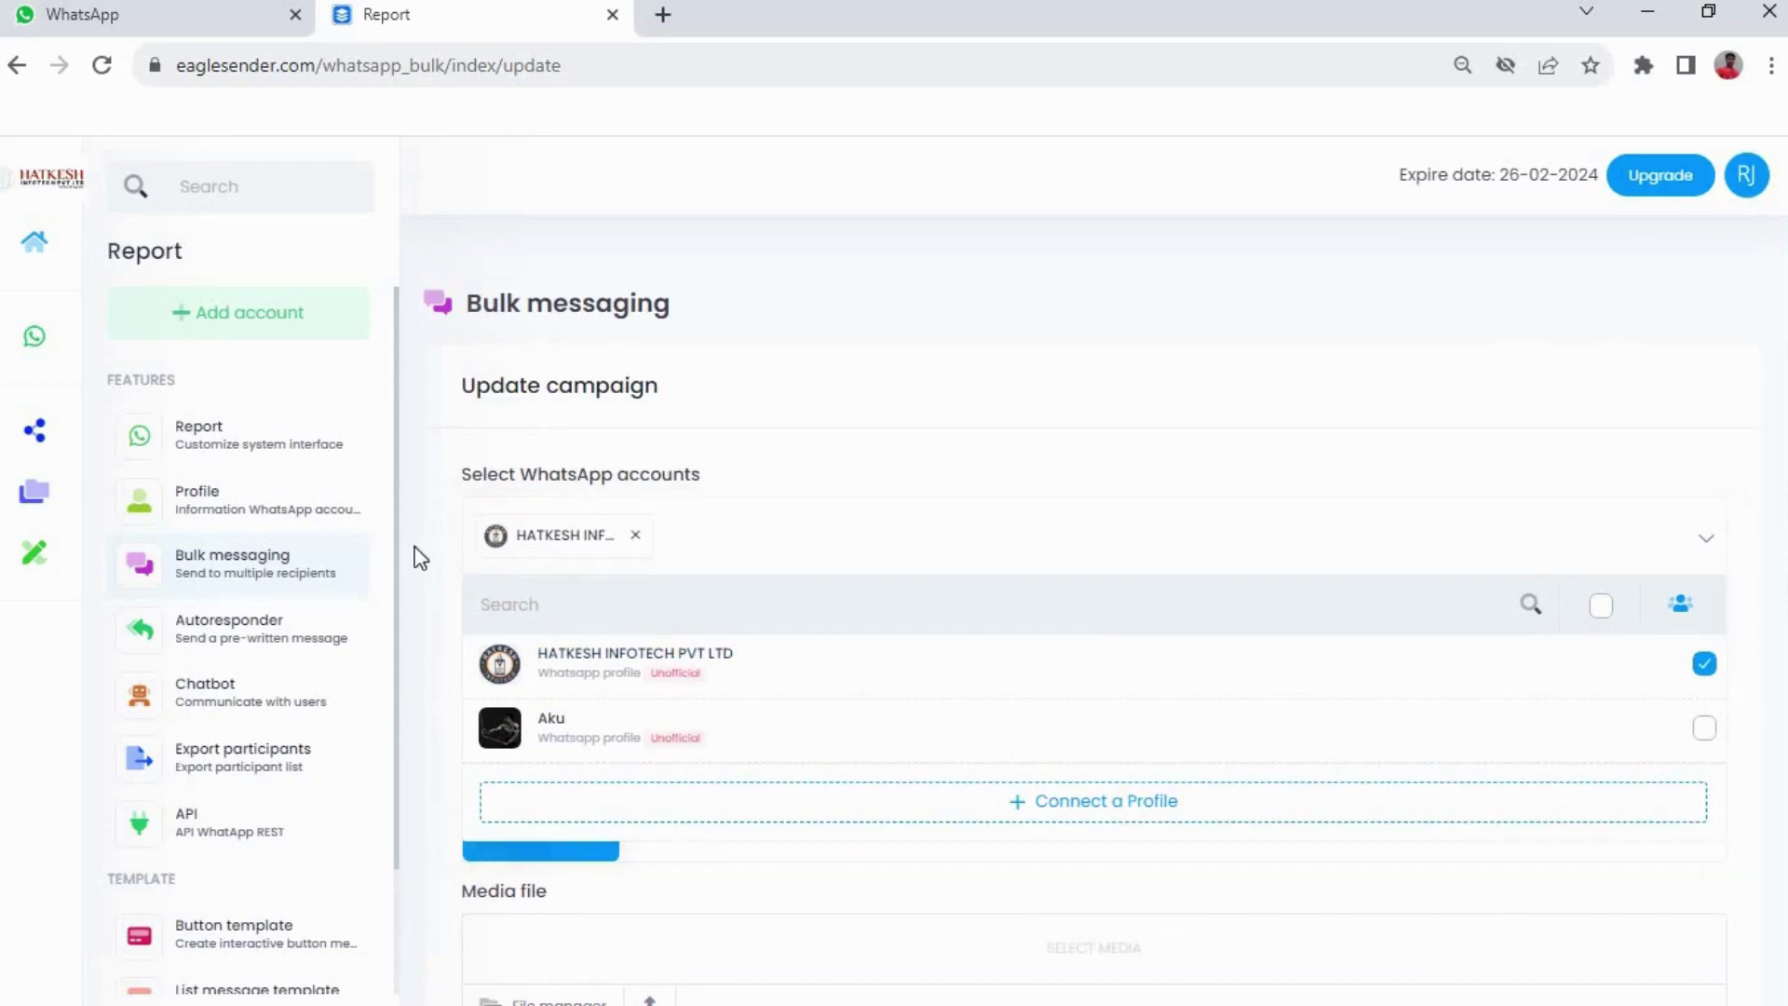
{"action": "left_click", "coordinate": [448, 561]}
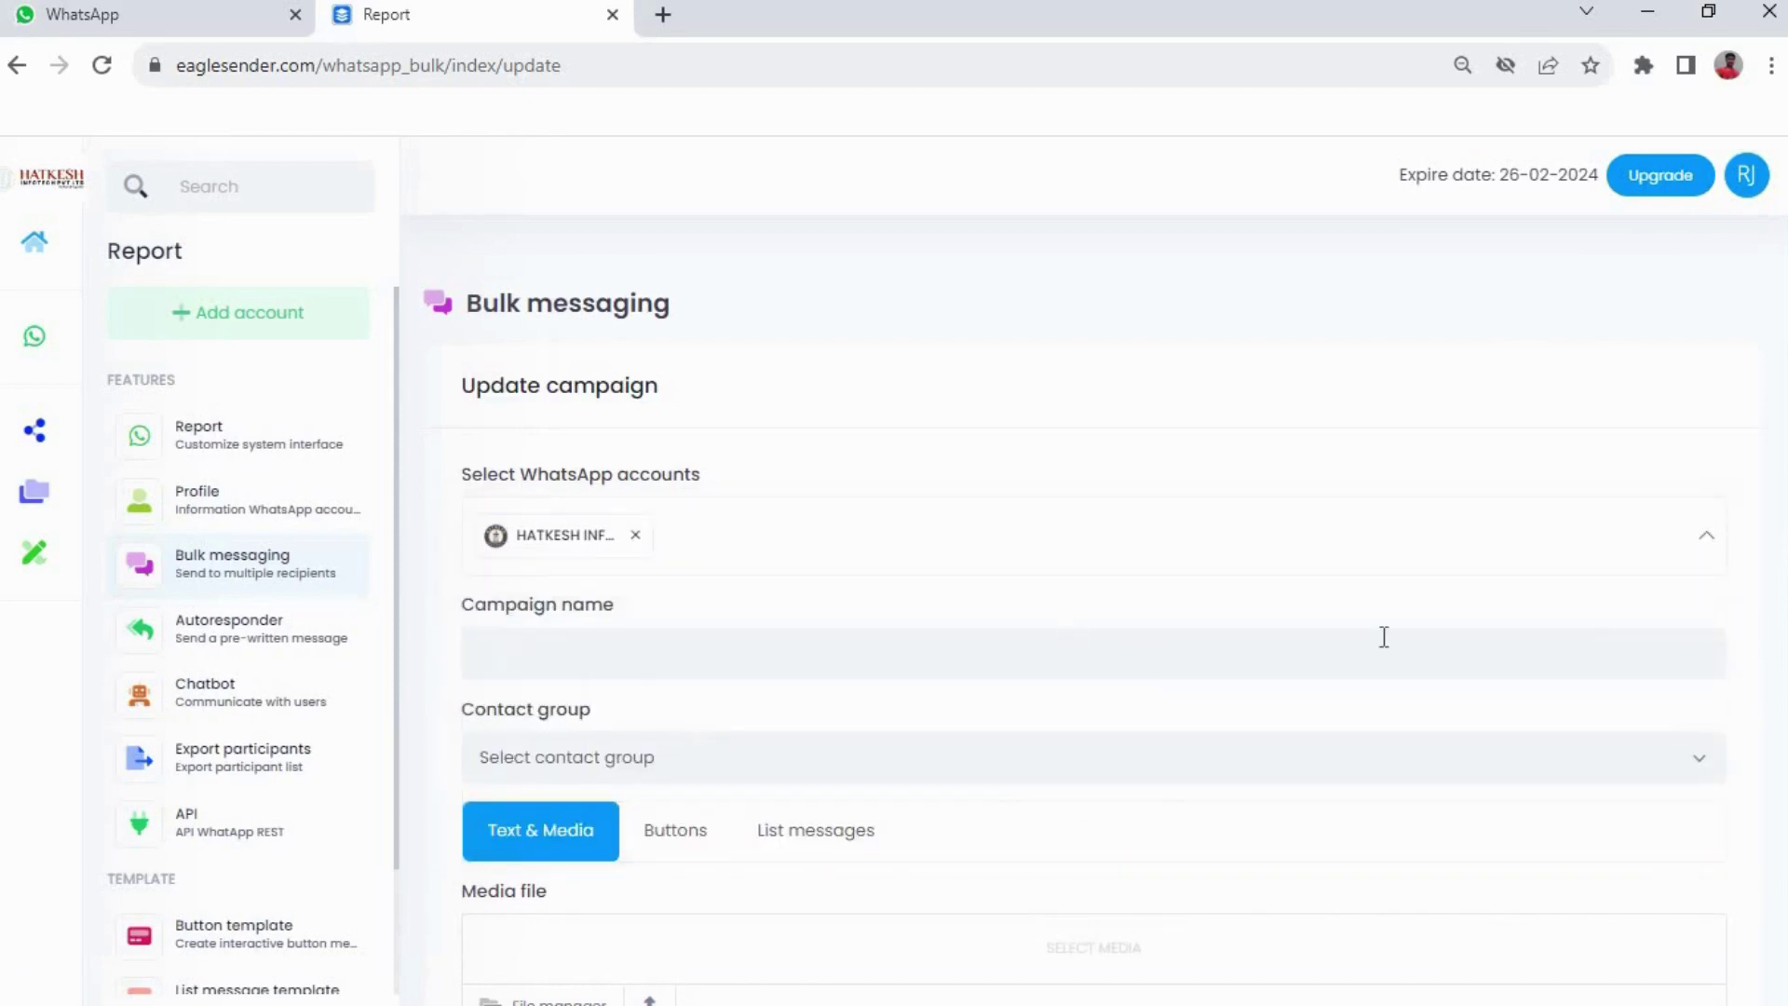
{"action": "left_click", "coordinate": [1528, 649]}
{"action": "type", "text": "S"}
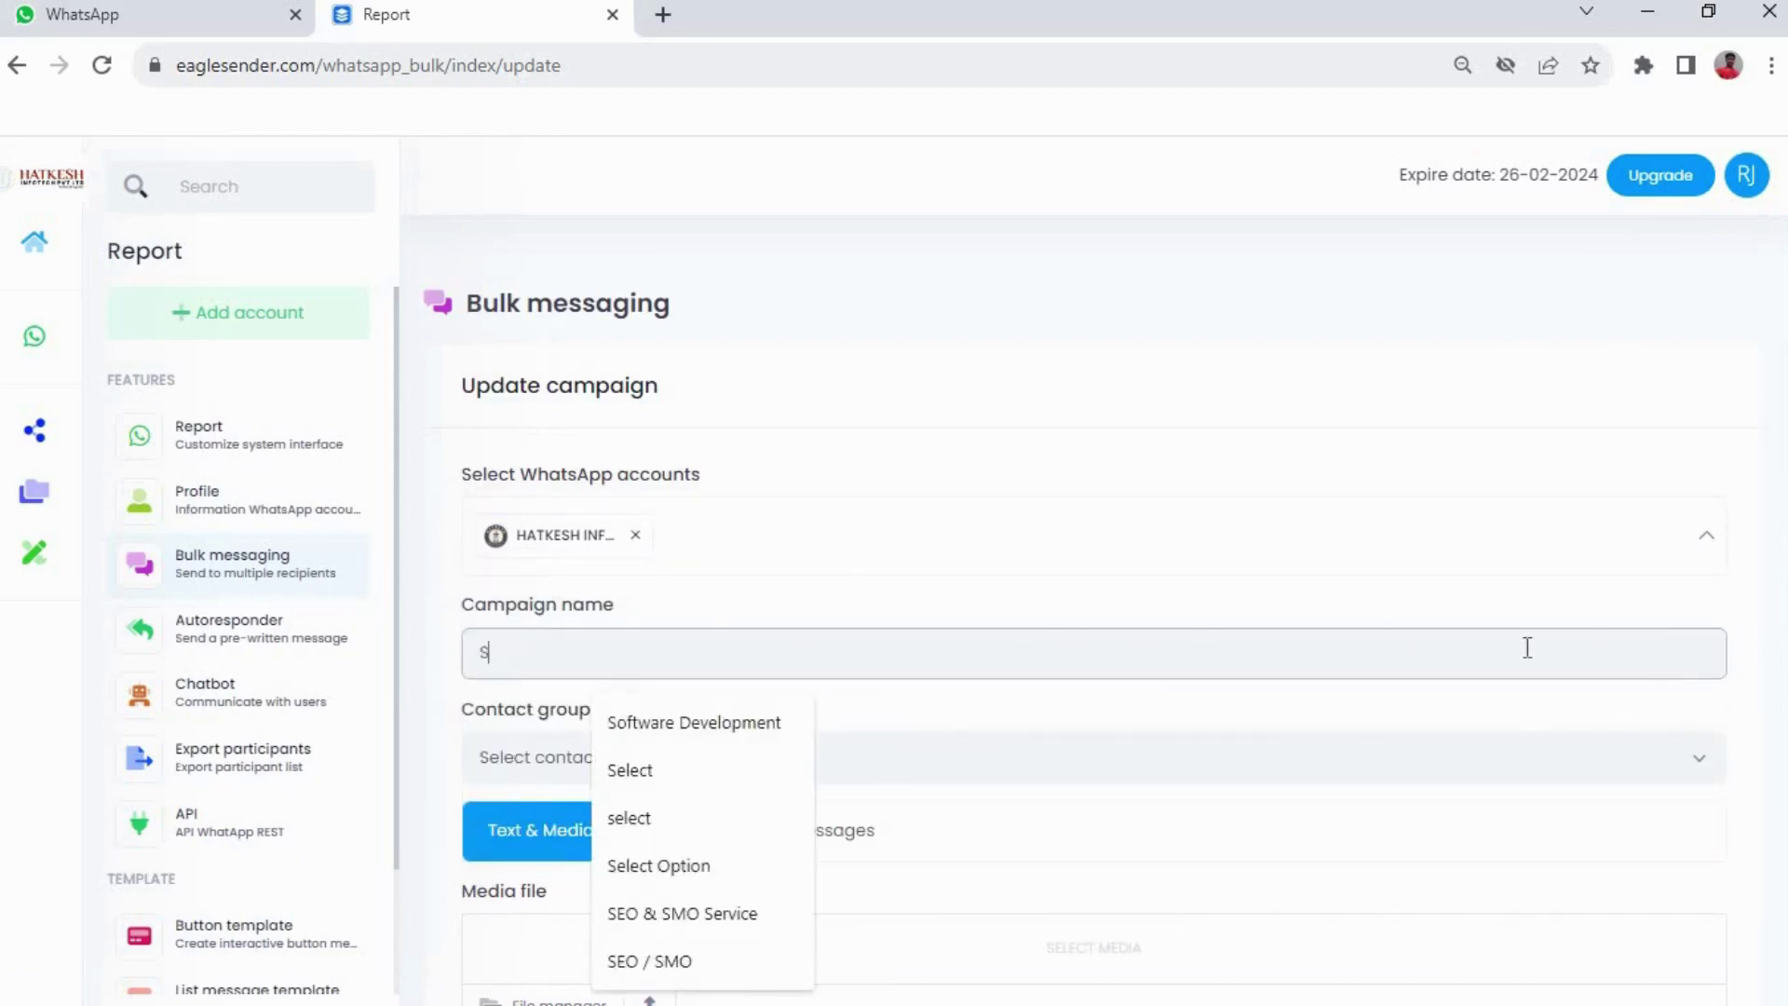
{"action": "type", "text": "end Message"}
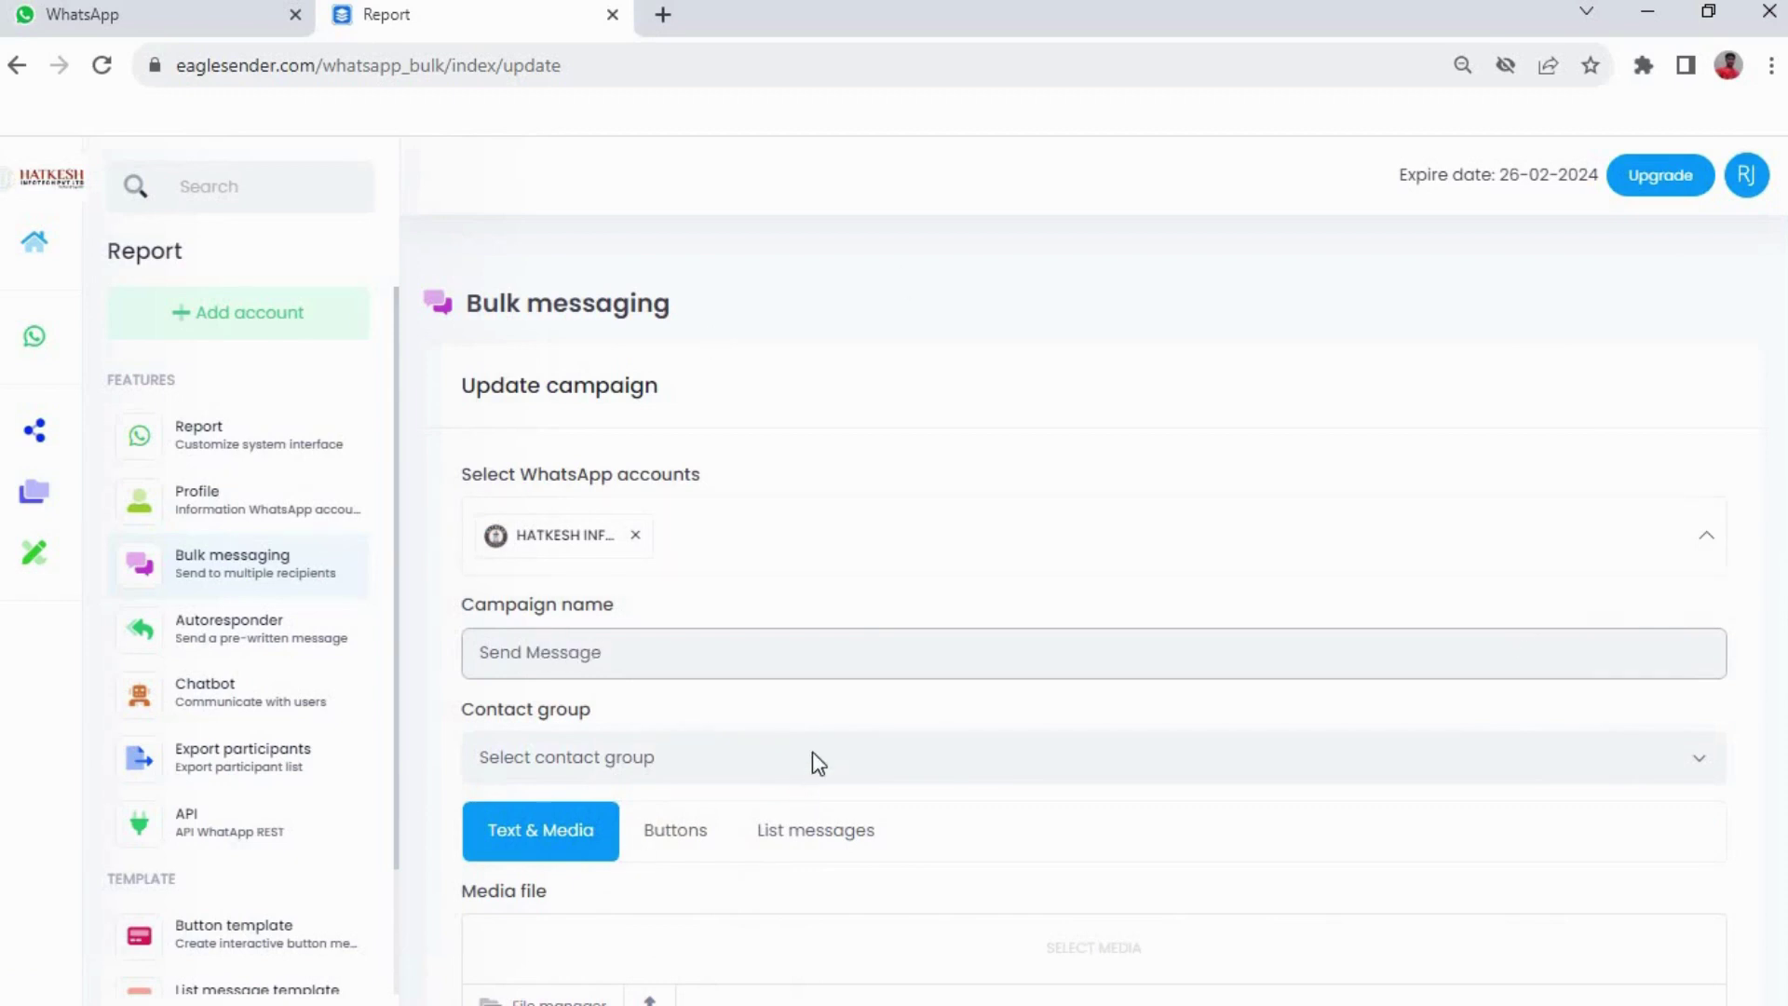
{"action": "left_click", "coordinate": [812, 754]}
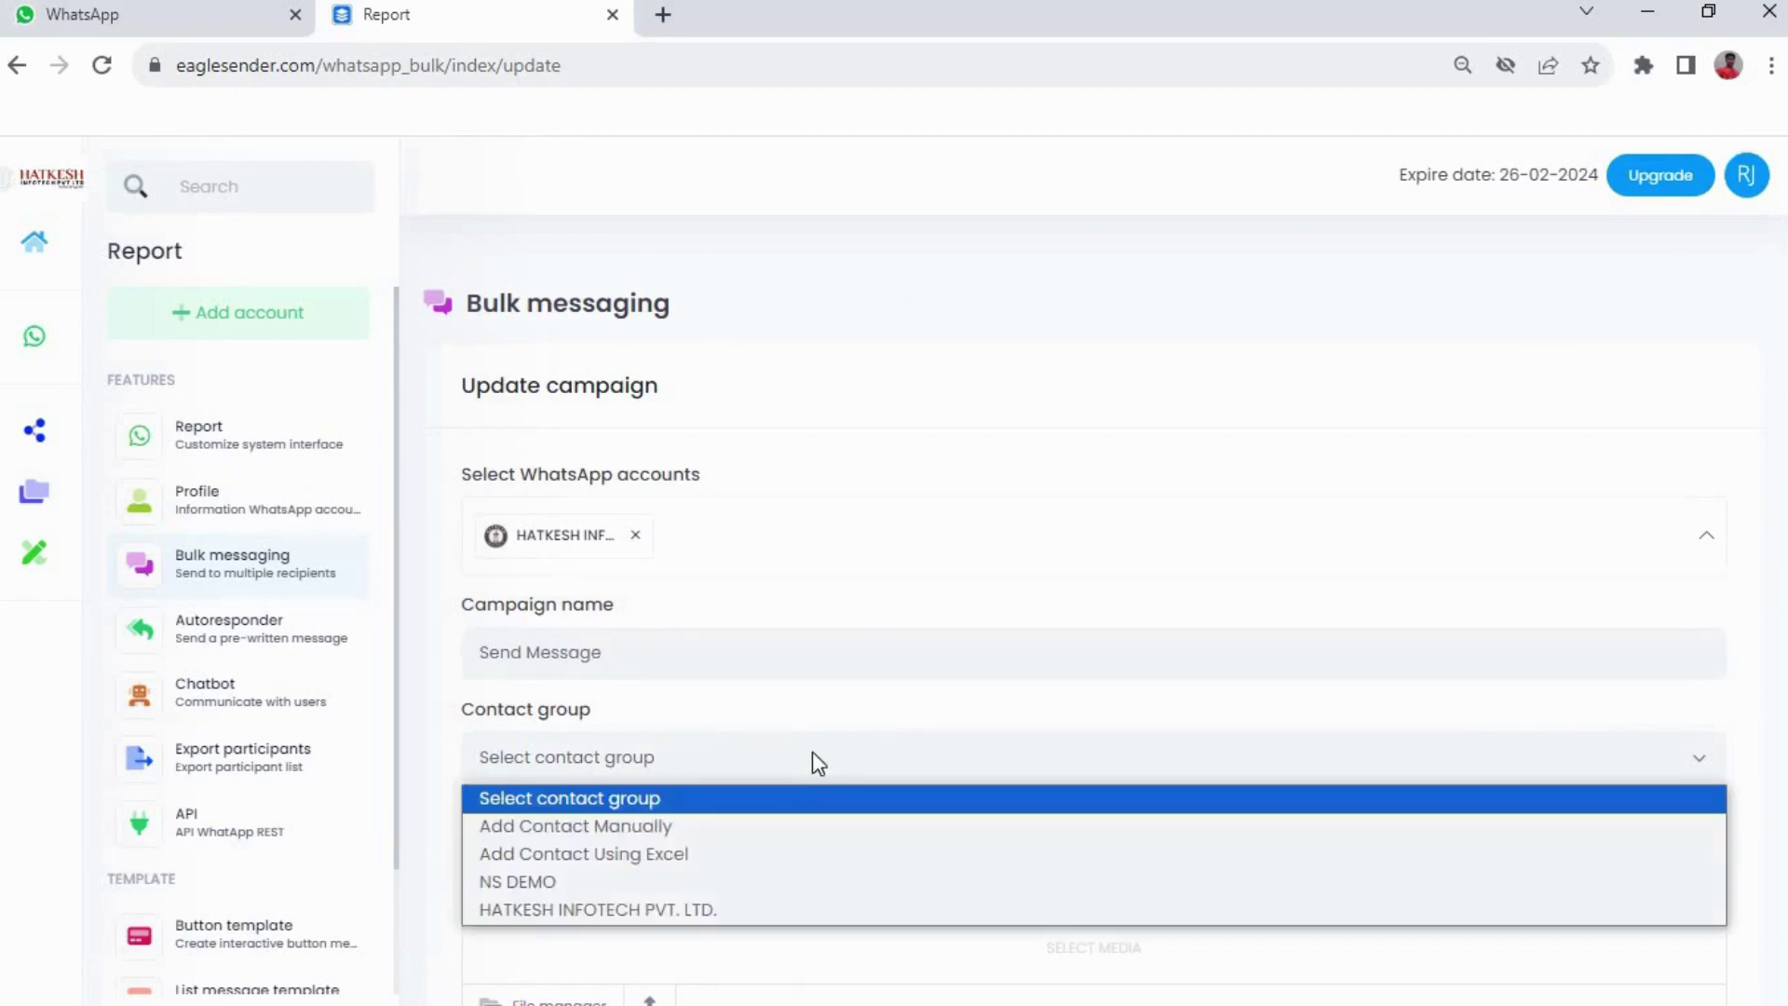
{"action": "left_click", "coordinate": [623, 853]}
{"action": "scroll", "coordinate": [949, 656], "scroll_direction": "down", "scroll_amount": 4}
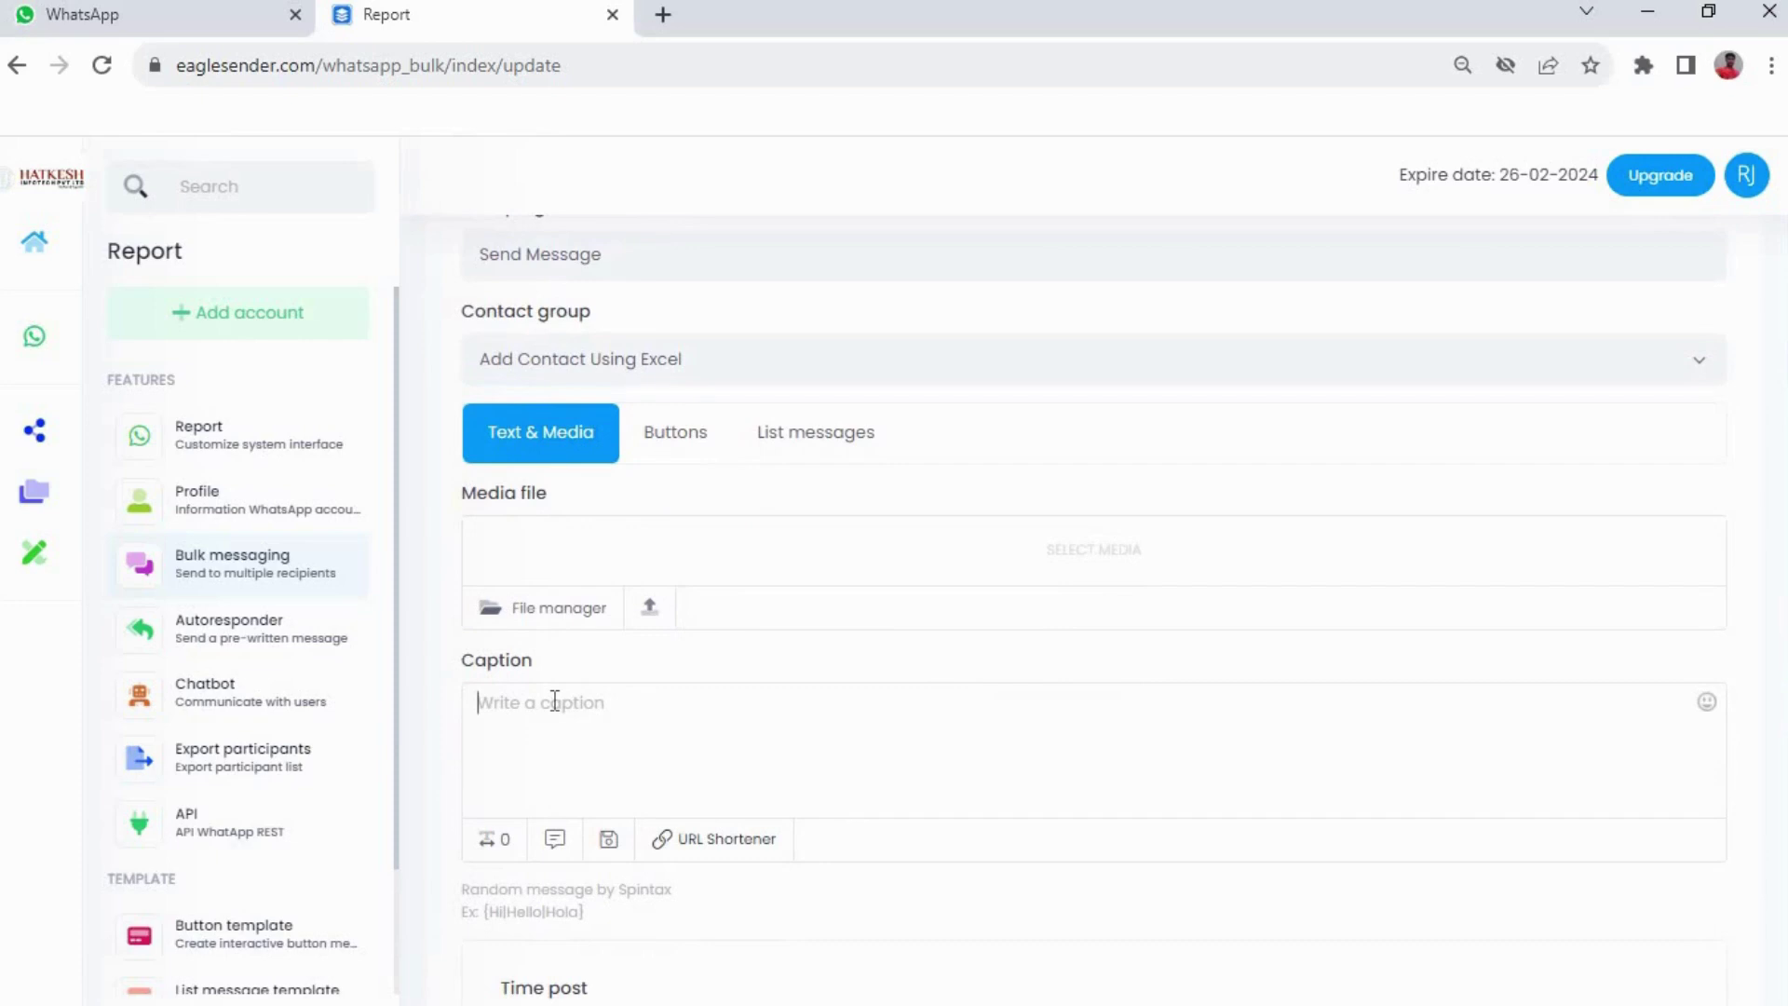
Write the caption 'Hello this Message for Test purpose'
{"action": "left_click", "coordinate": [554, 700]}
{"action": "type", "text": "Hello this Messa"}
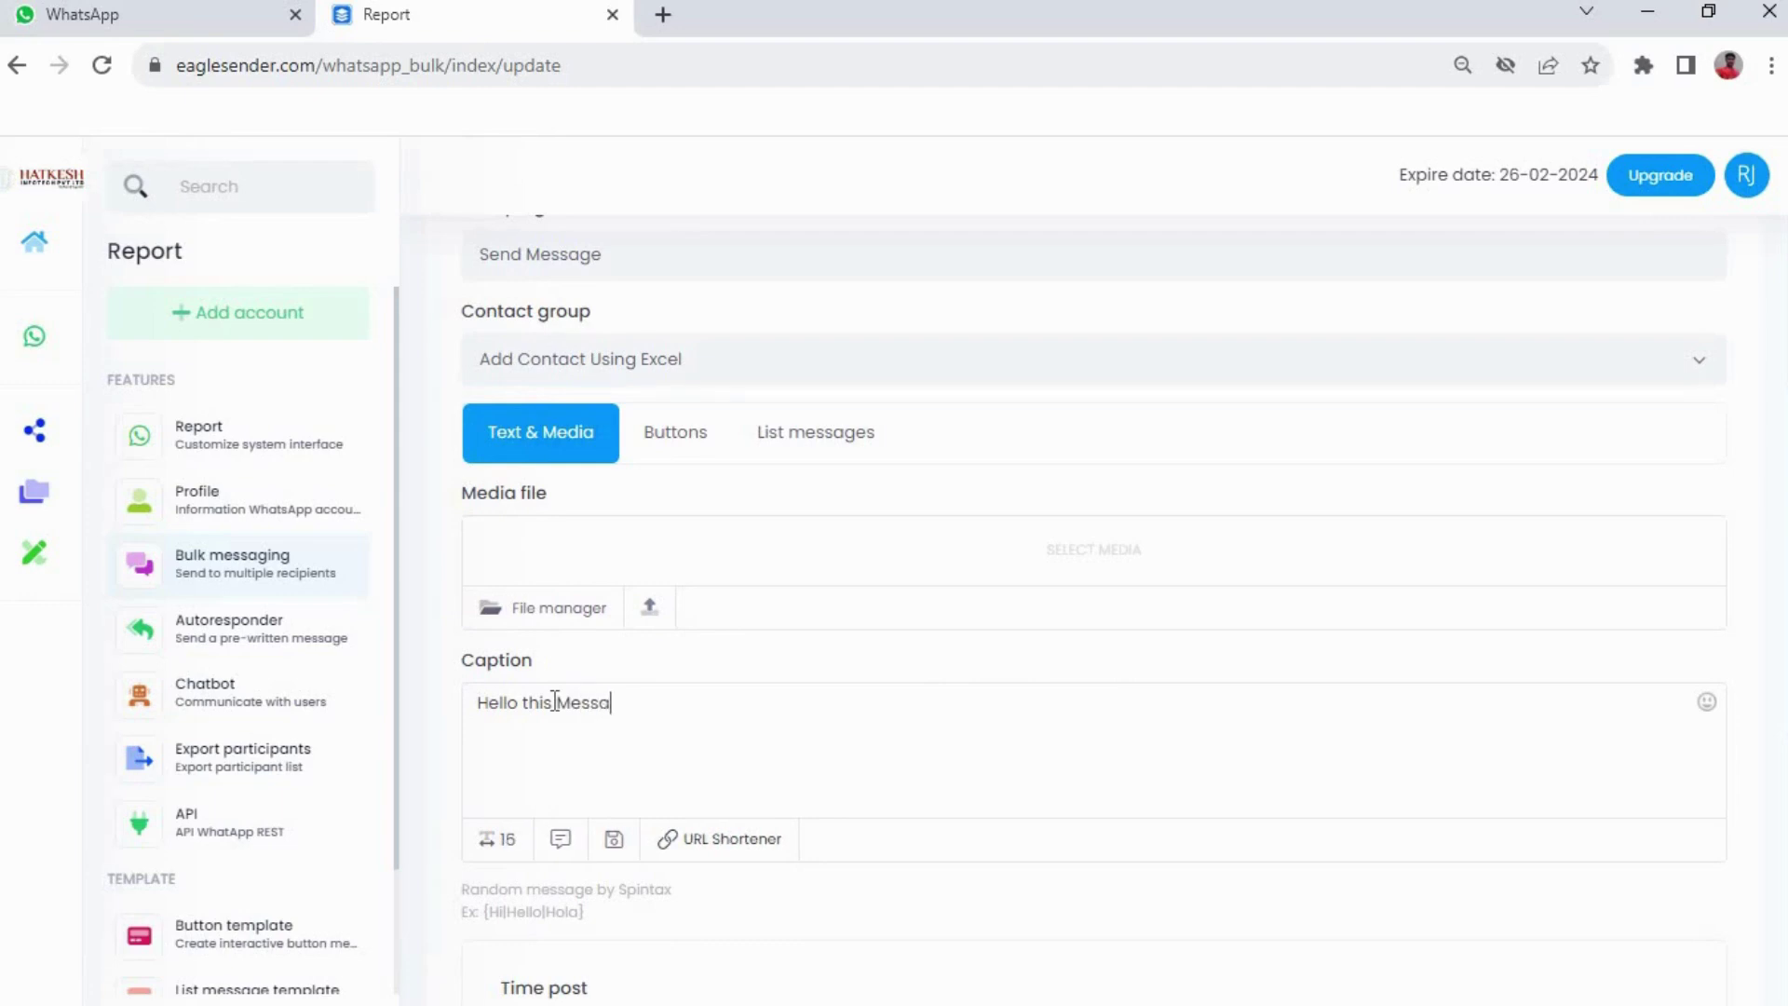
{"action": "type", "text": "ge for"}
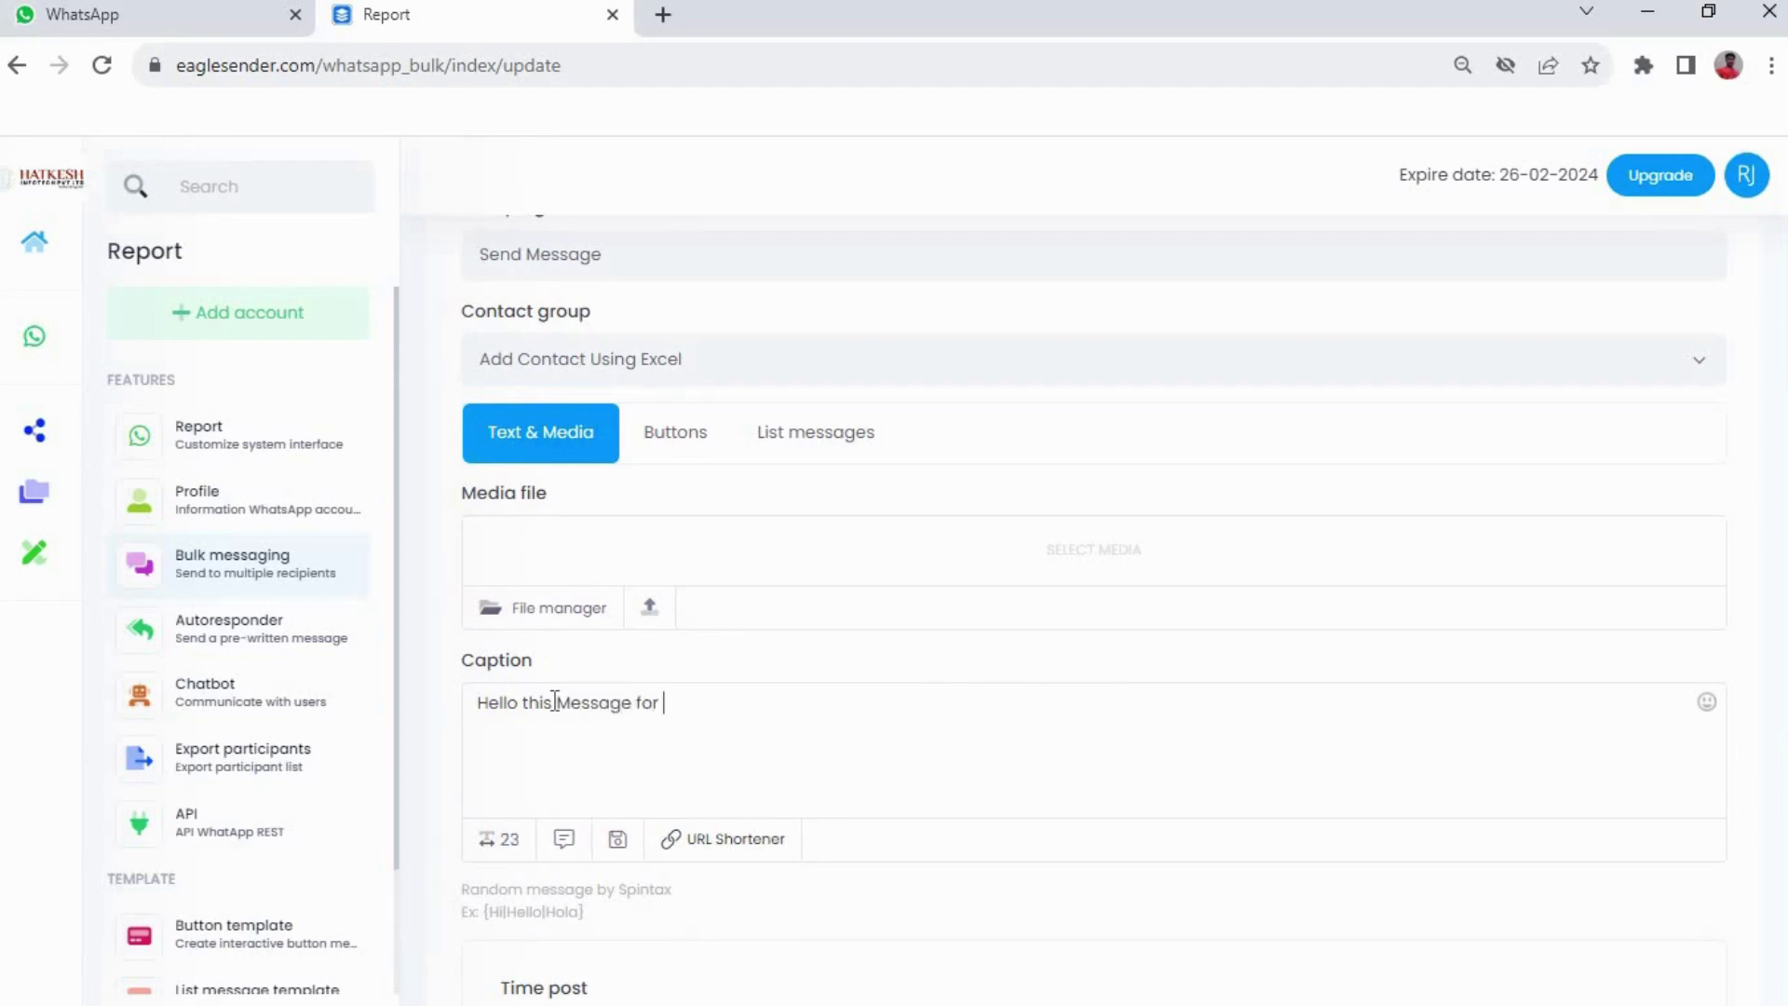
{"action": "type", "text": " Test purpose"}
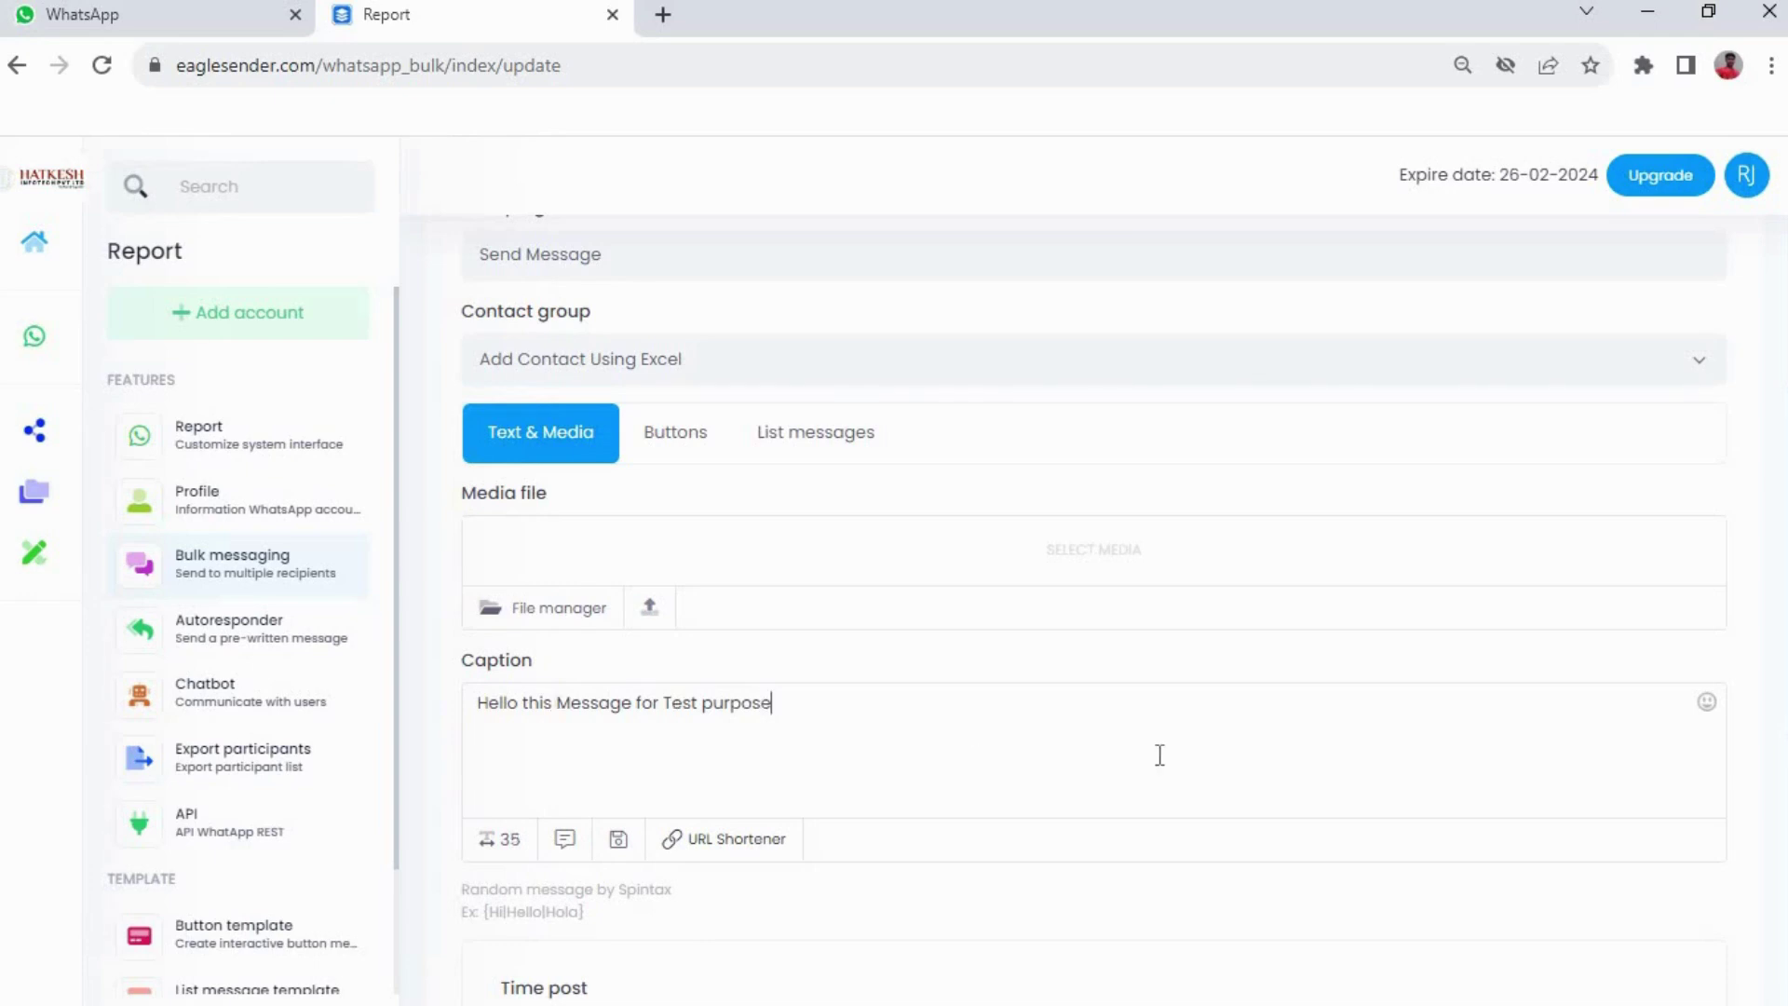
{"action": "scroll", "coordinate": [1163, 750], "scroll_direction": "down", "scroll_amount": 1}
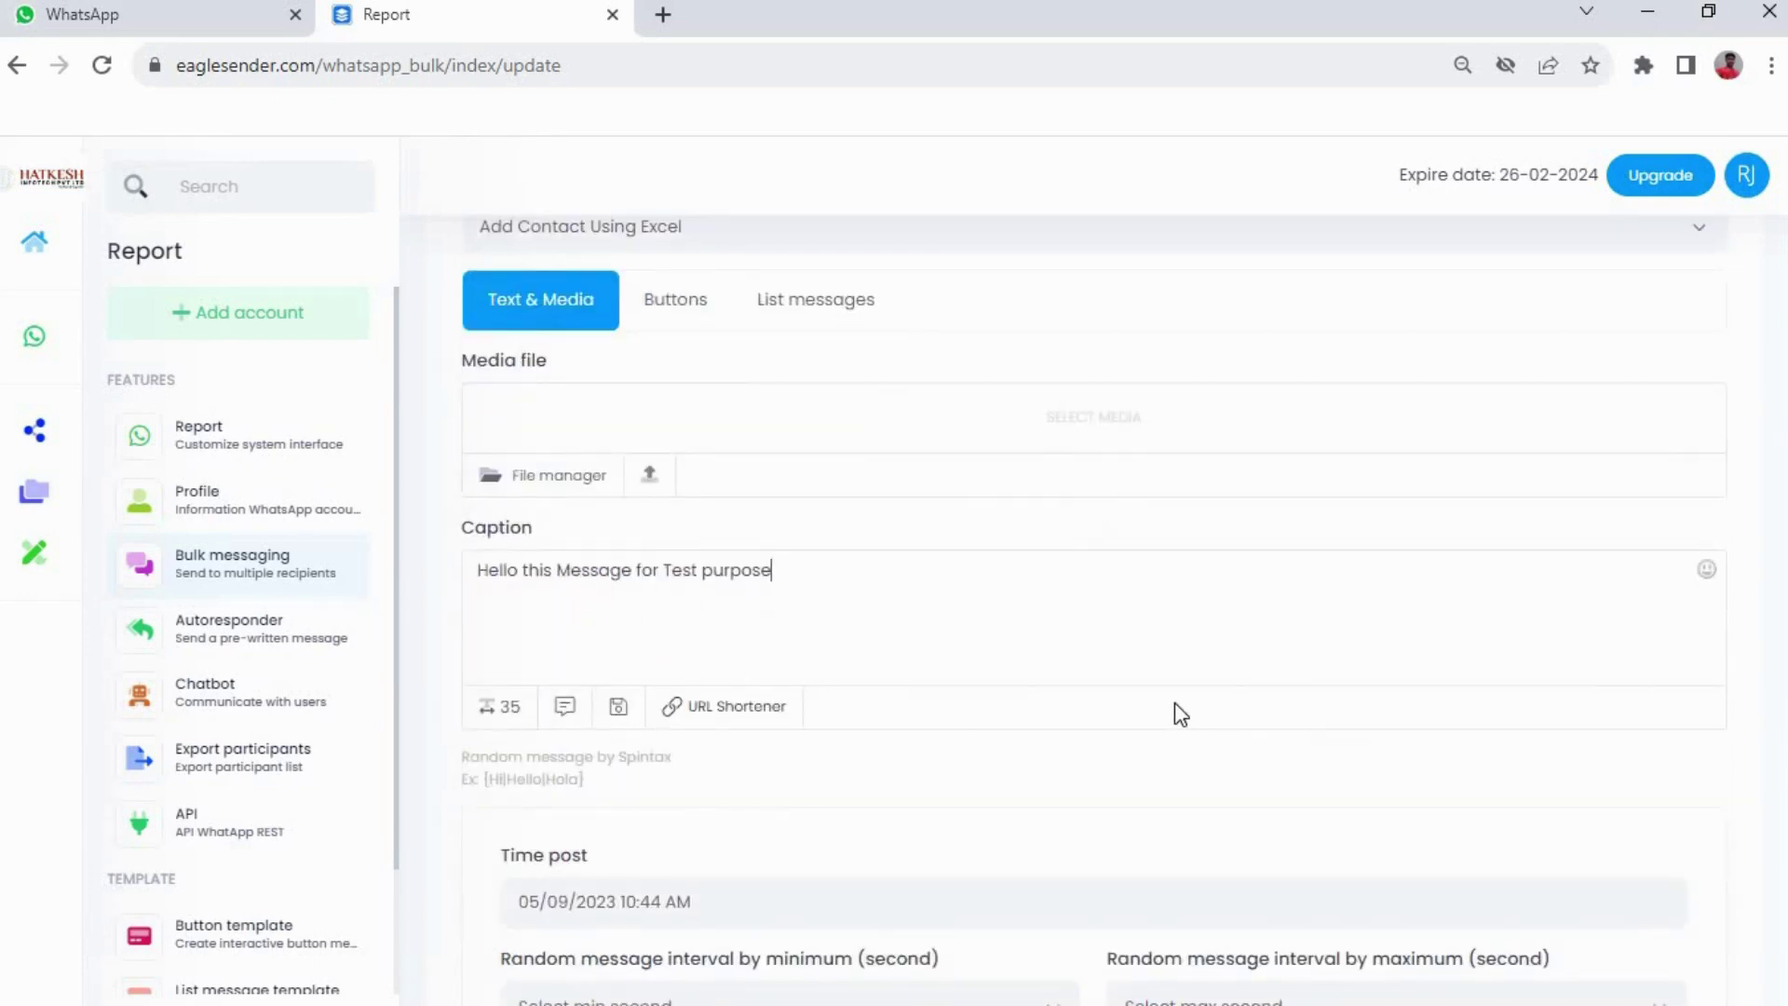
Change the Time post minutes from 44 to 45, giving 05/09/2023 10:45 AM
{"action": "left_click", "coordinate": [932, 897]}
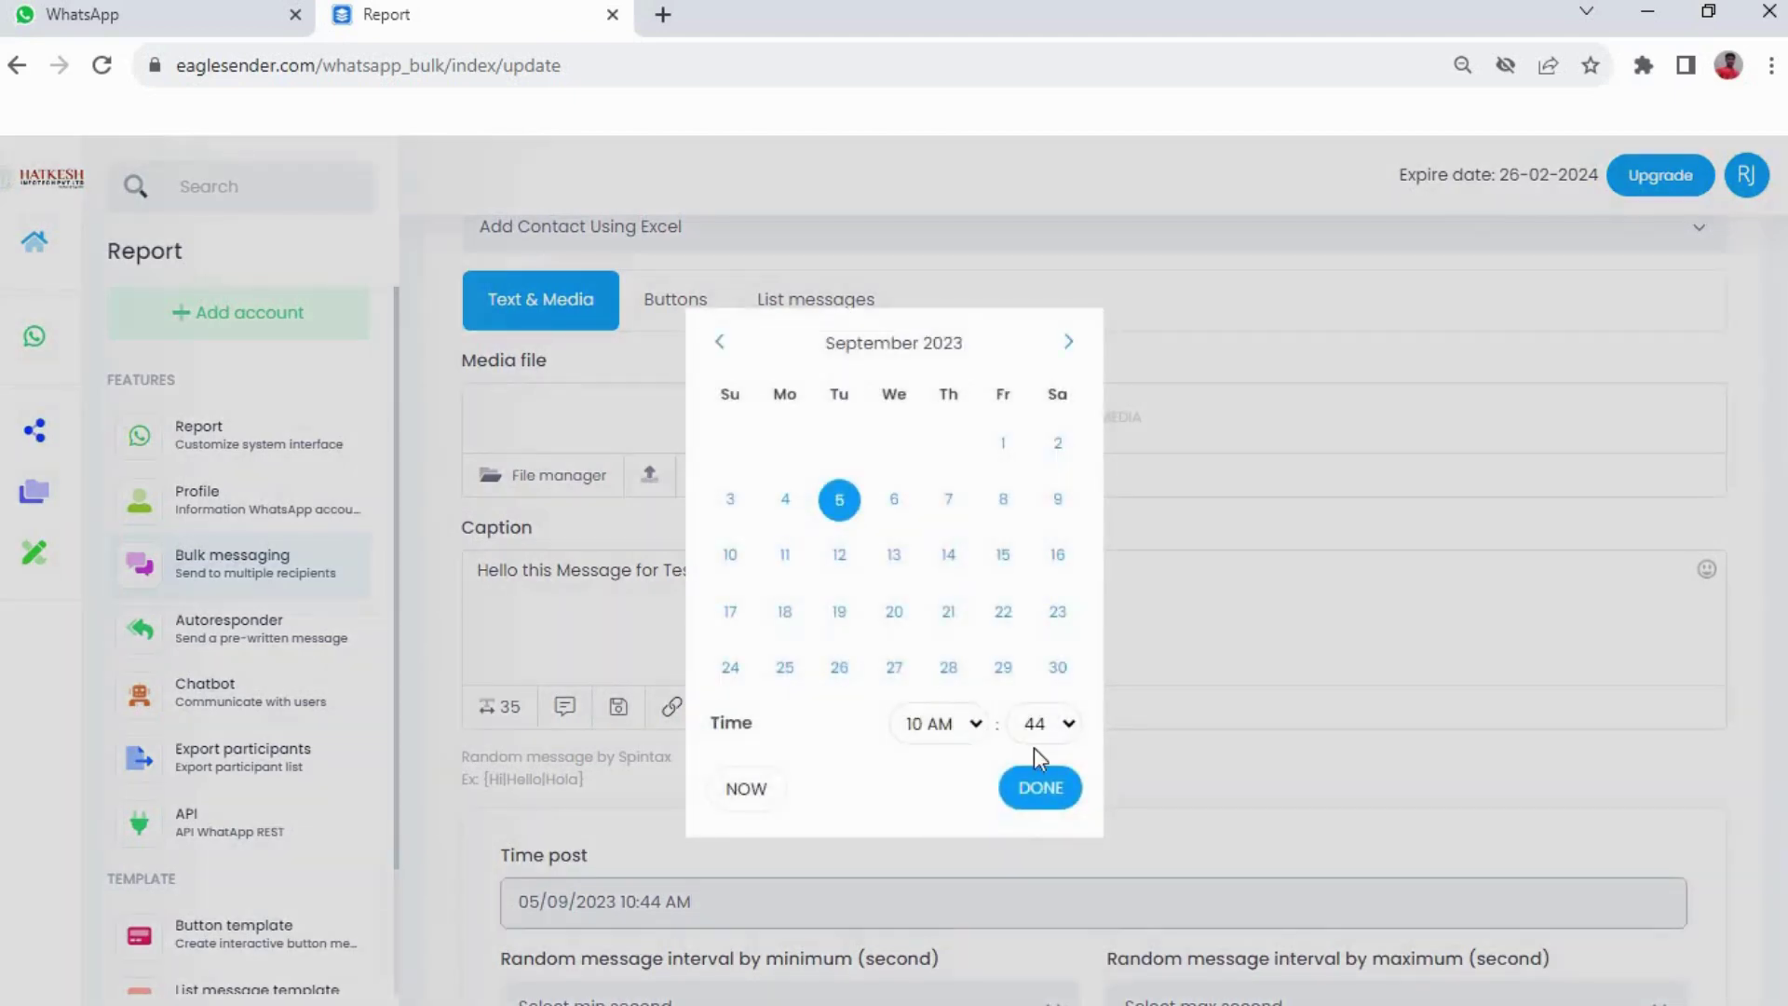
{"action": "left_click", "coordinate": [1071, 725]}
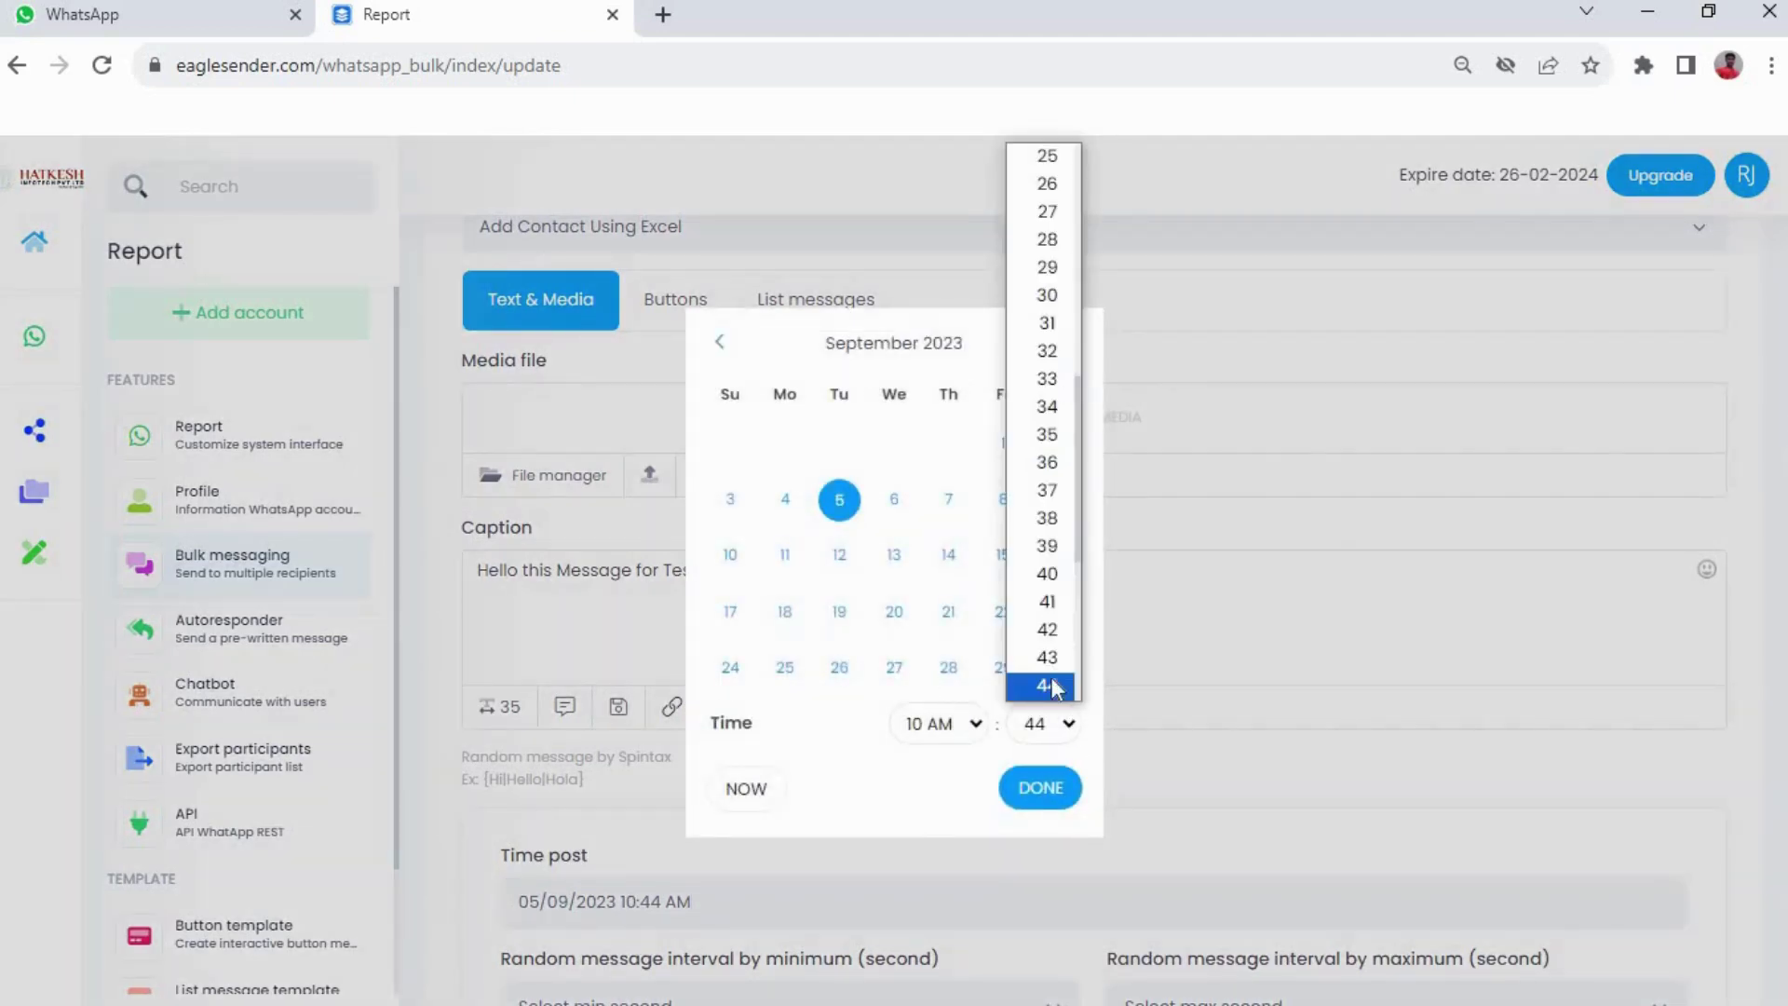
{"action": "scroll", "coordinate": [1052, 687], "scroll_direction": "down", "scroll_amount": 3}
{"action": "key", "text": "Down"}
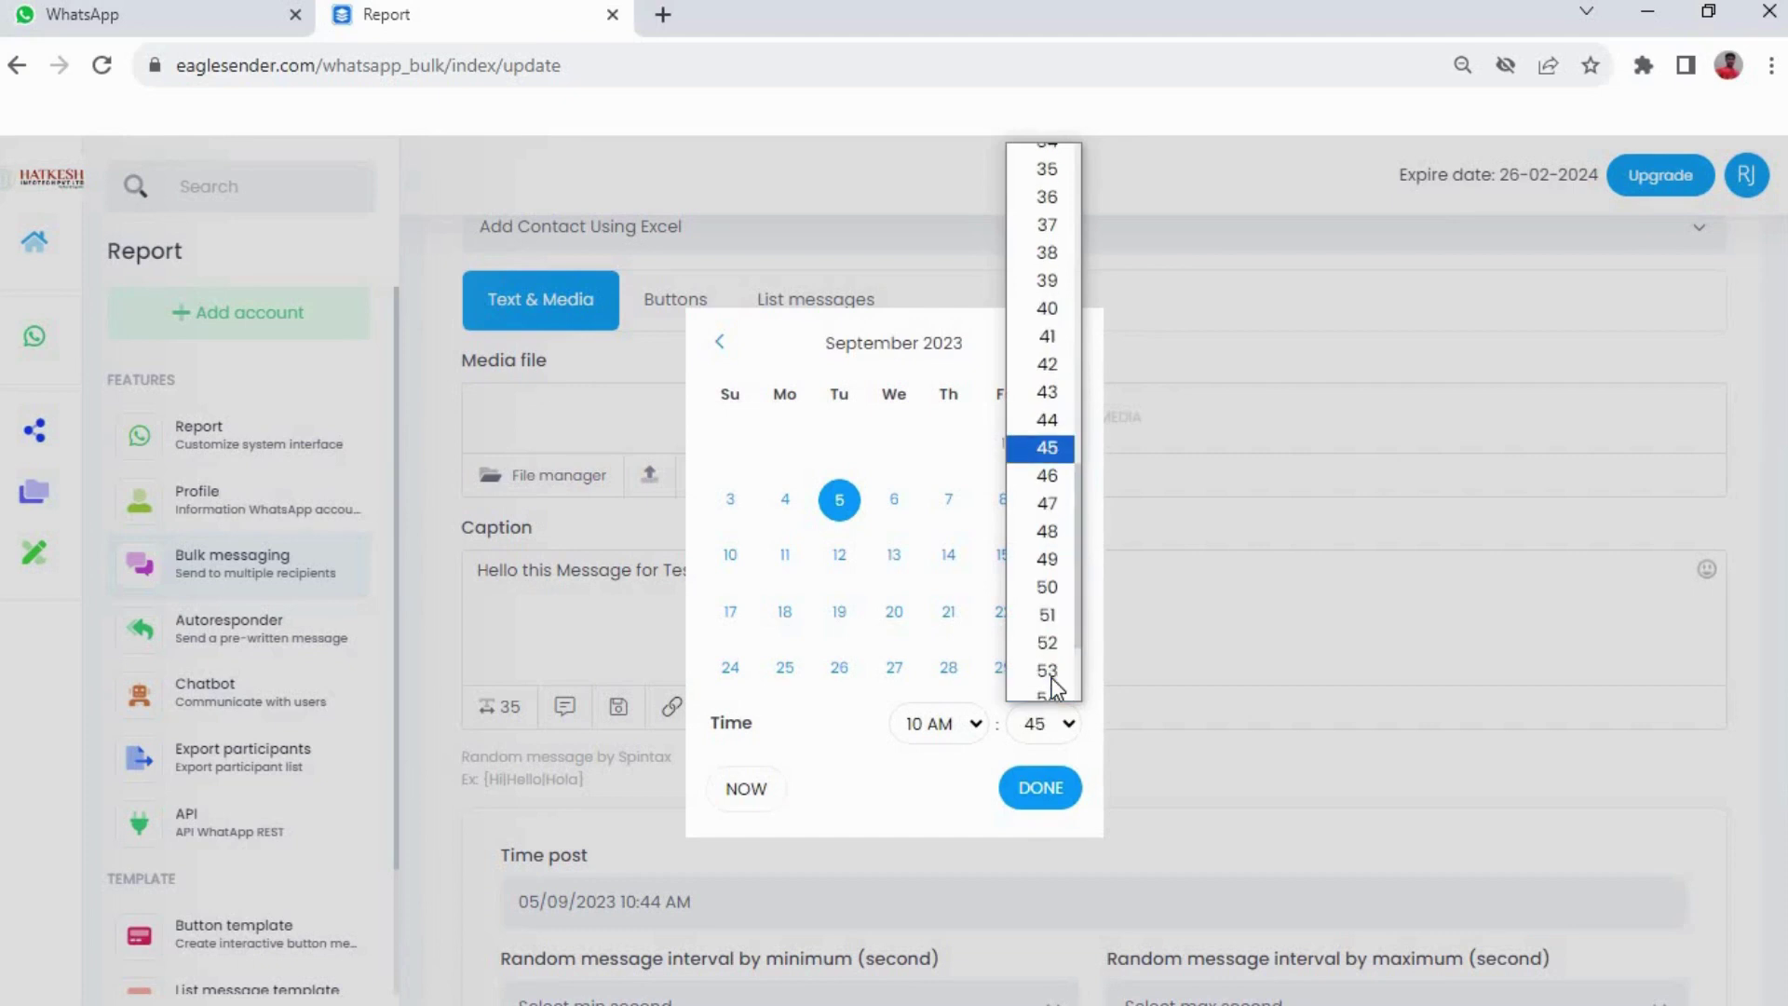
{"action": "left_click", "coordinate": [1069, 456]}
{"action": "left_click", "coordinate": [1043, 787]}
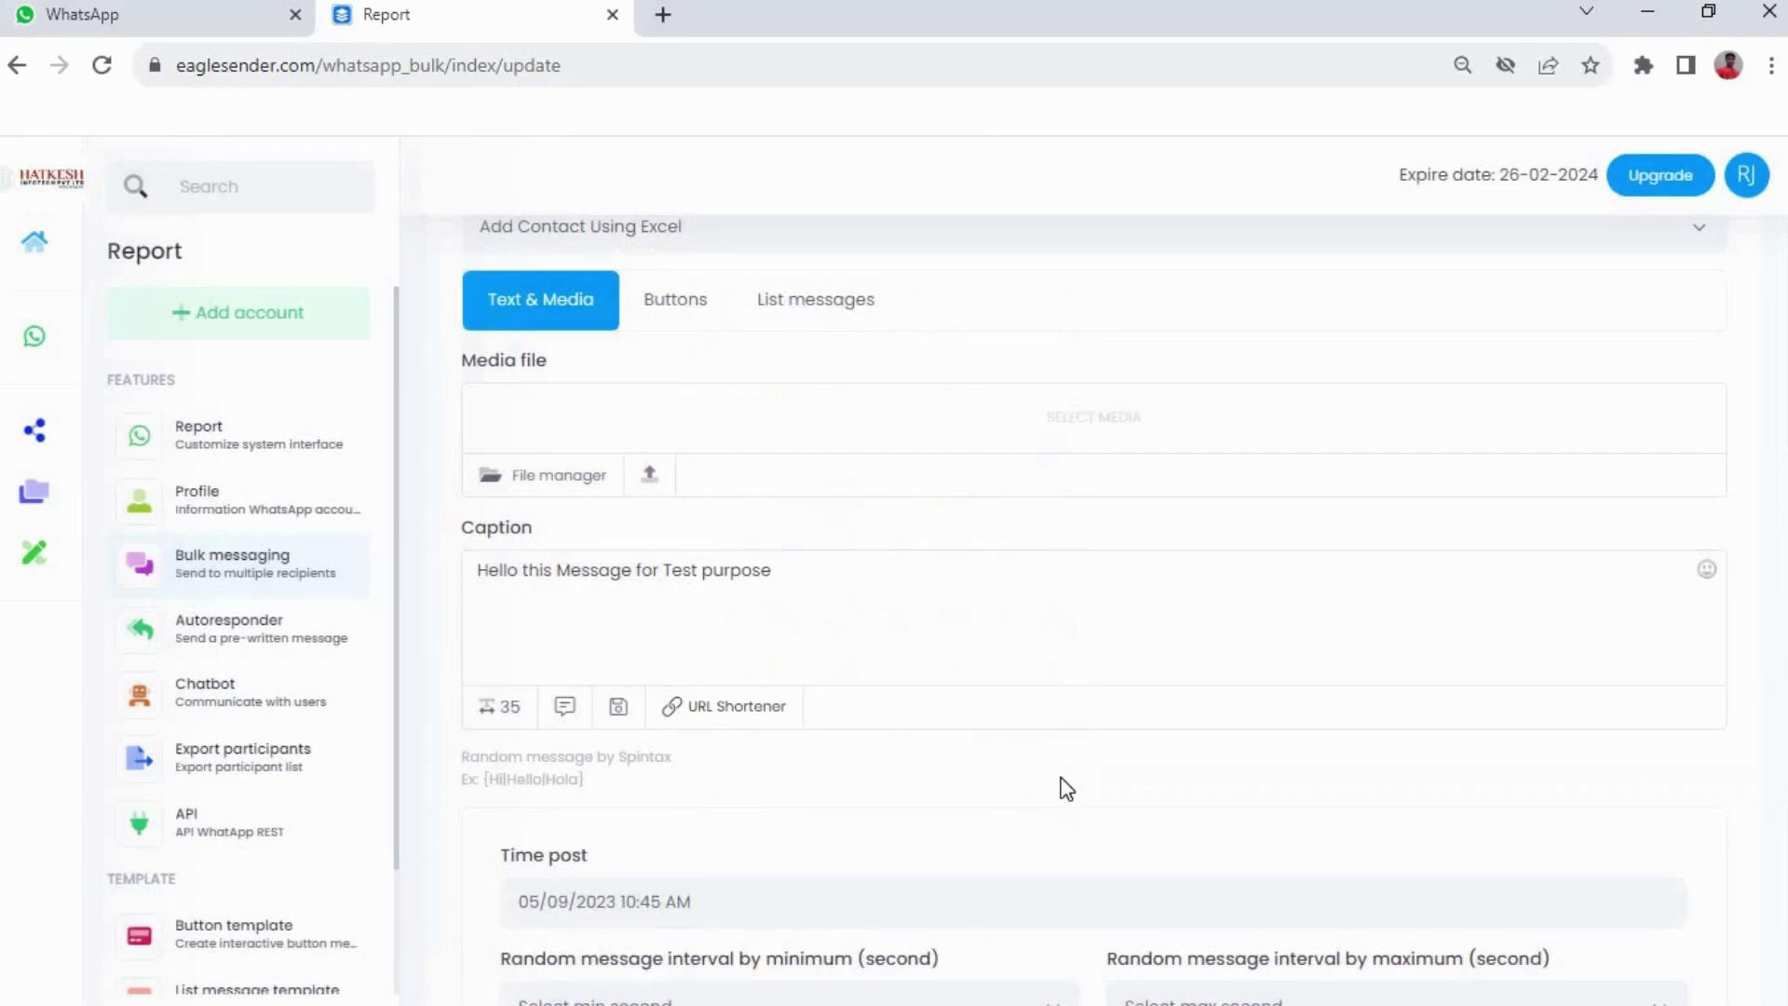
{"action": "scroll", "coordinate": [843, 759], "scroll_direction": "down", "scroll_amount": 3}
Set the campaign's minimum random message interval to 2 seconds
{"action": "left_click", "coordinate": [1052, 742]}
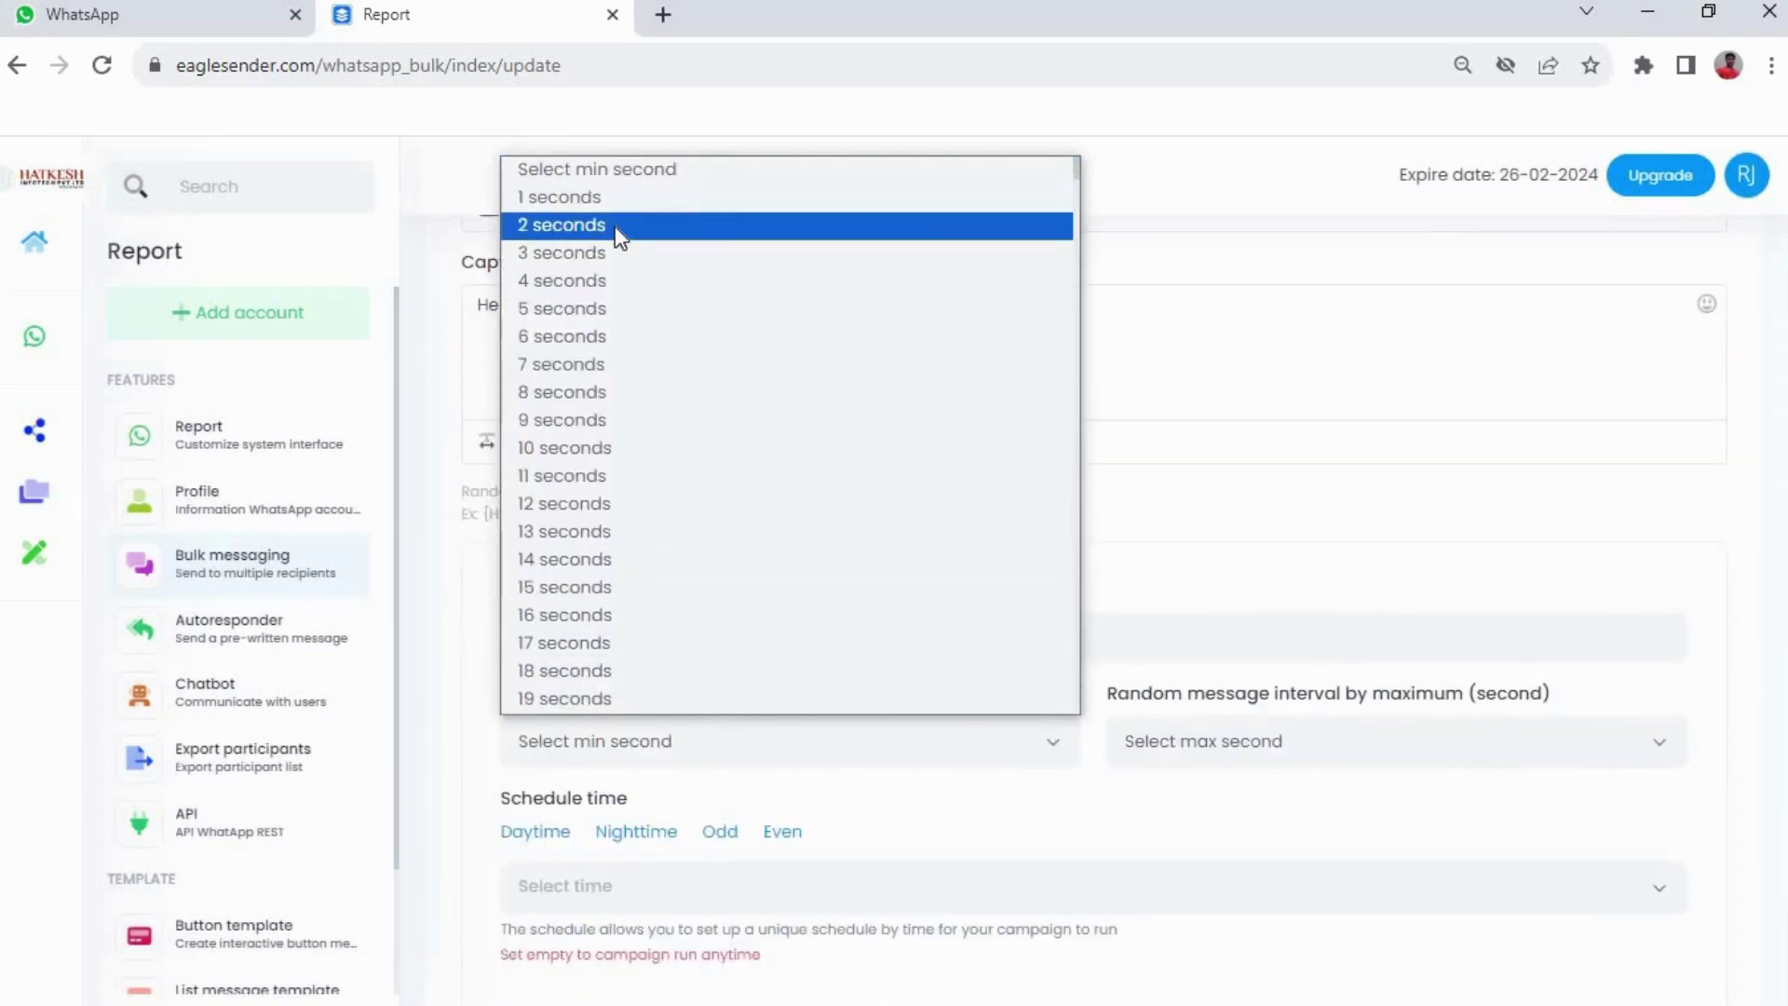
{"action": "key", "text": "Escape"}
{"action": "left_click", "coordinate": [1289, 738]}
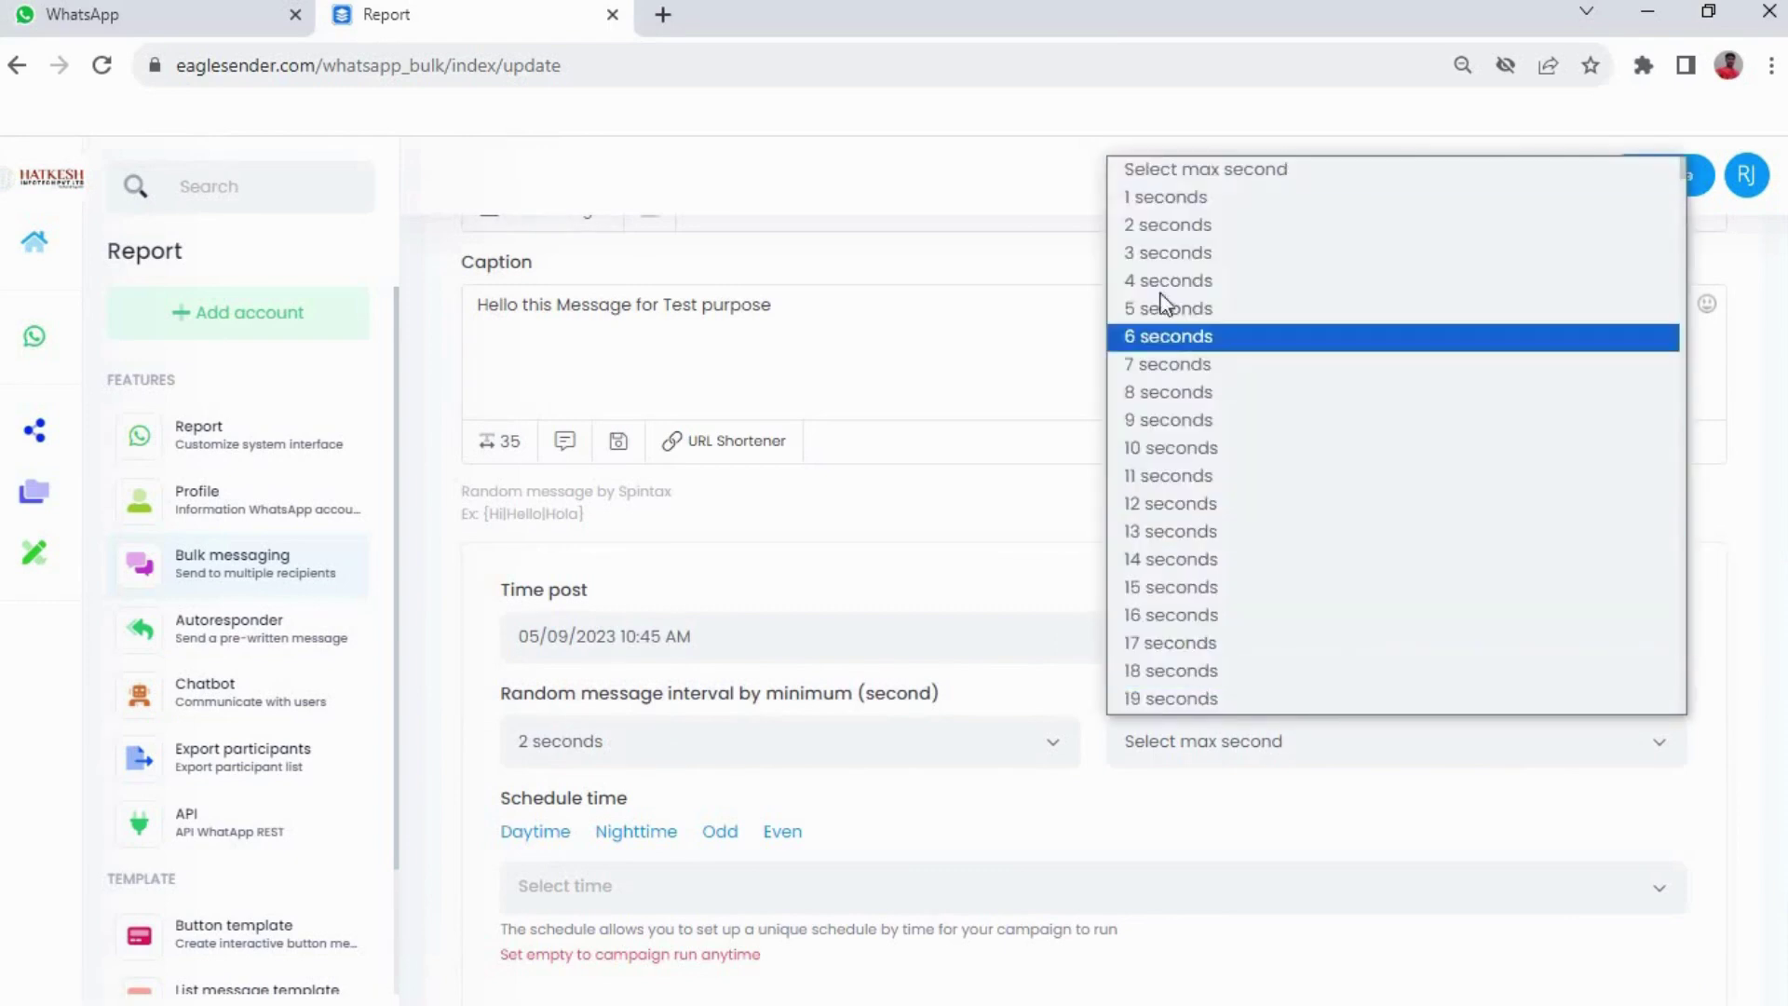
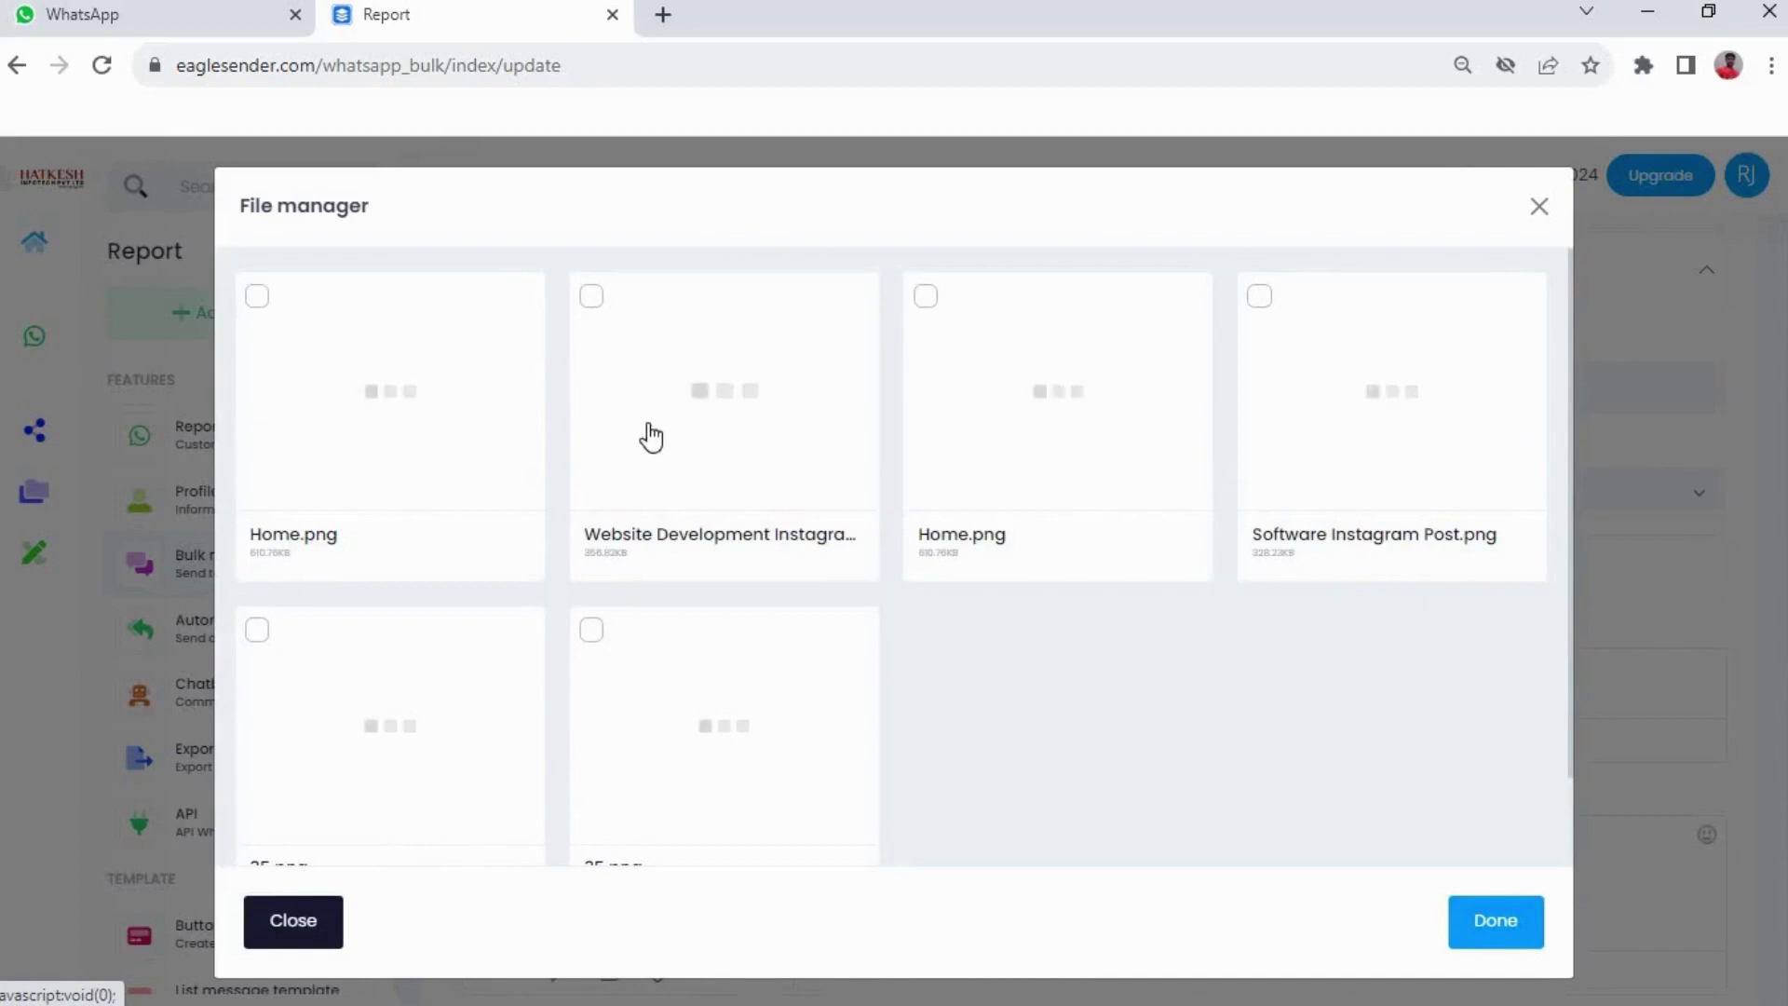
Attach Home.png as the media file and add the caption 'This Send Image for Test purpose'
{"action": "left_click", "coordinate": [257, 298]}
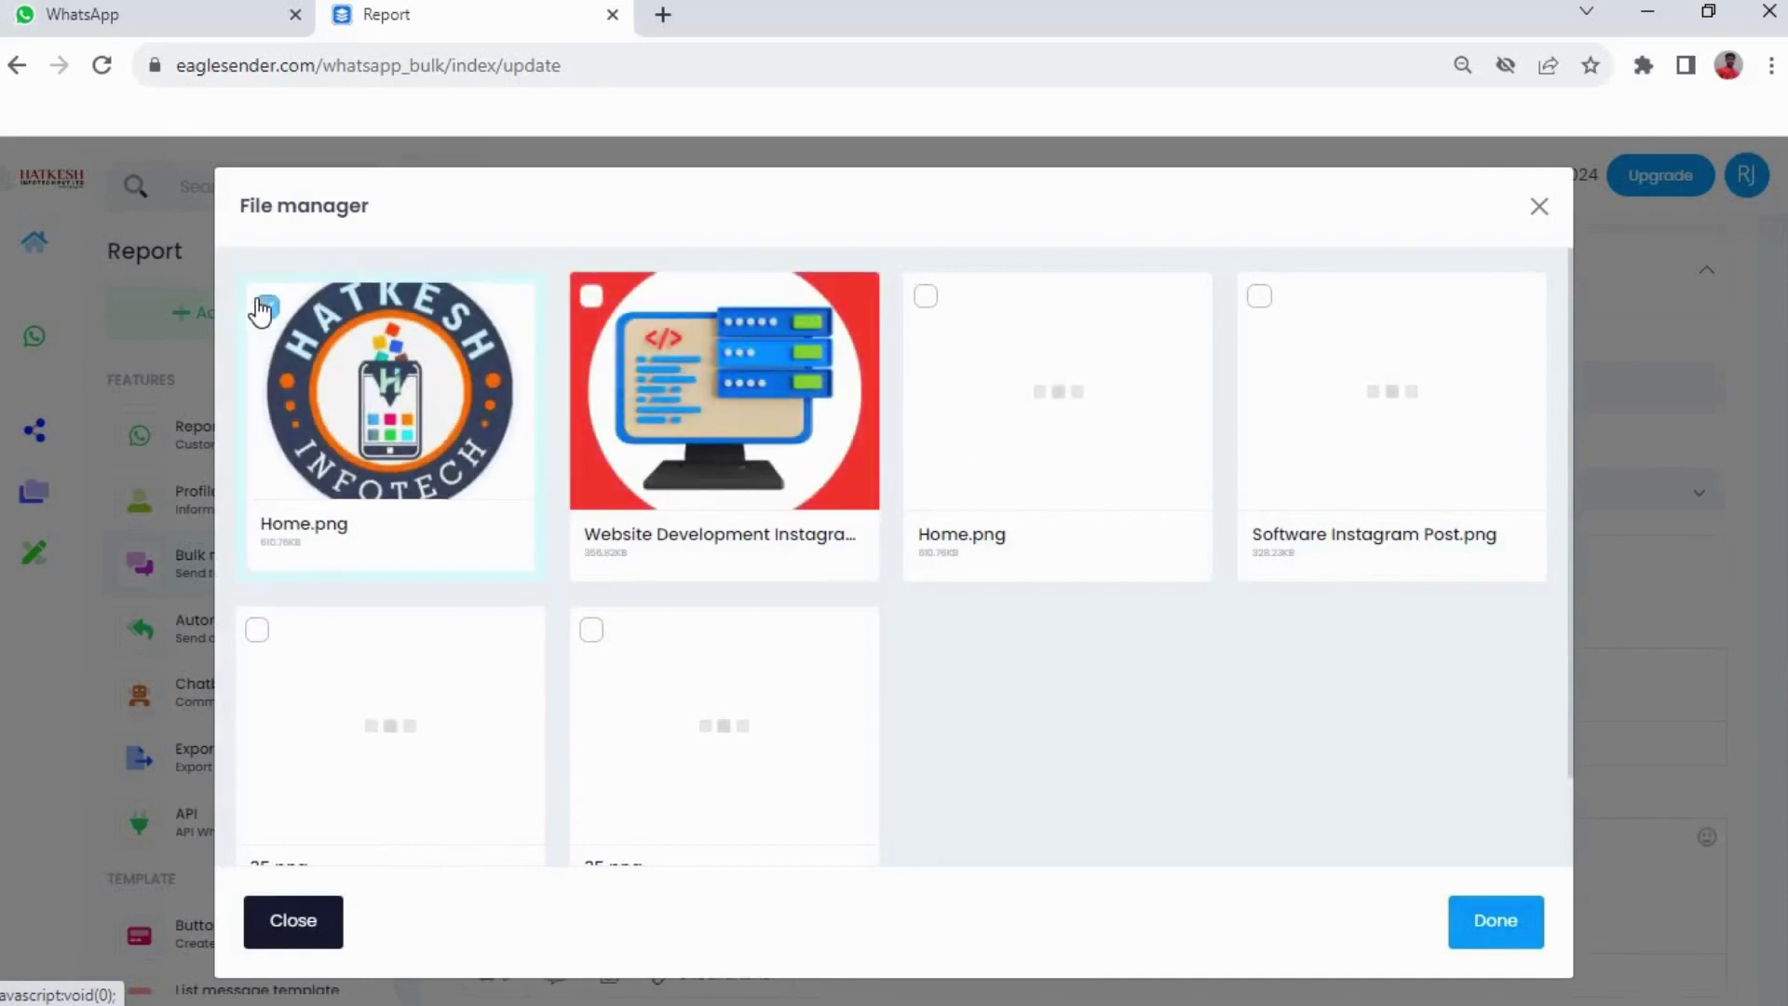
{"action": "left_click", "coordinate": [1500, 922]}
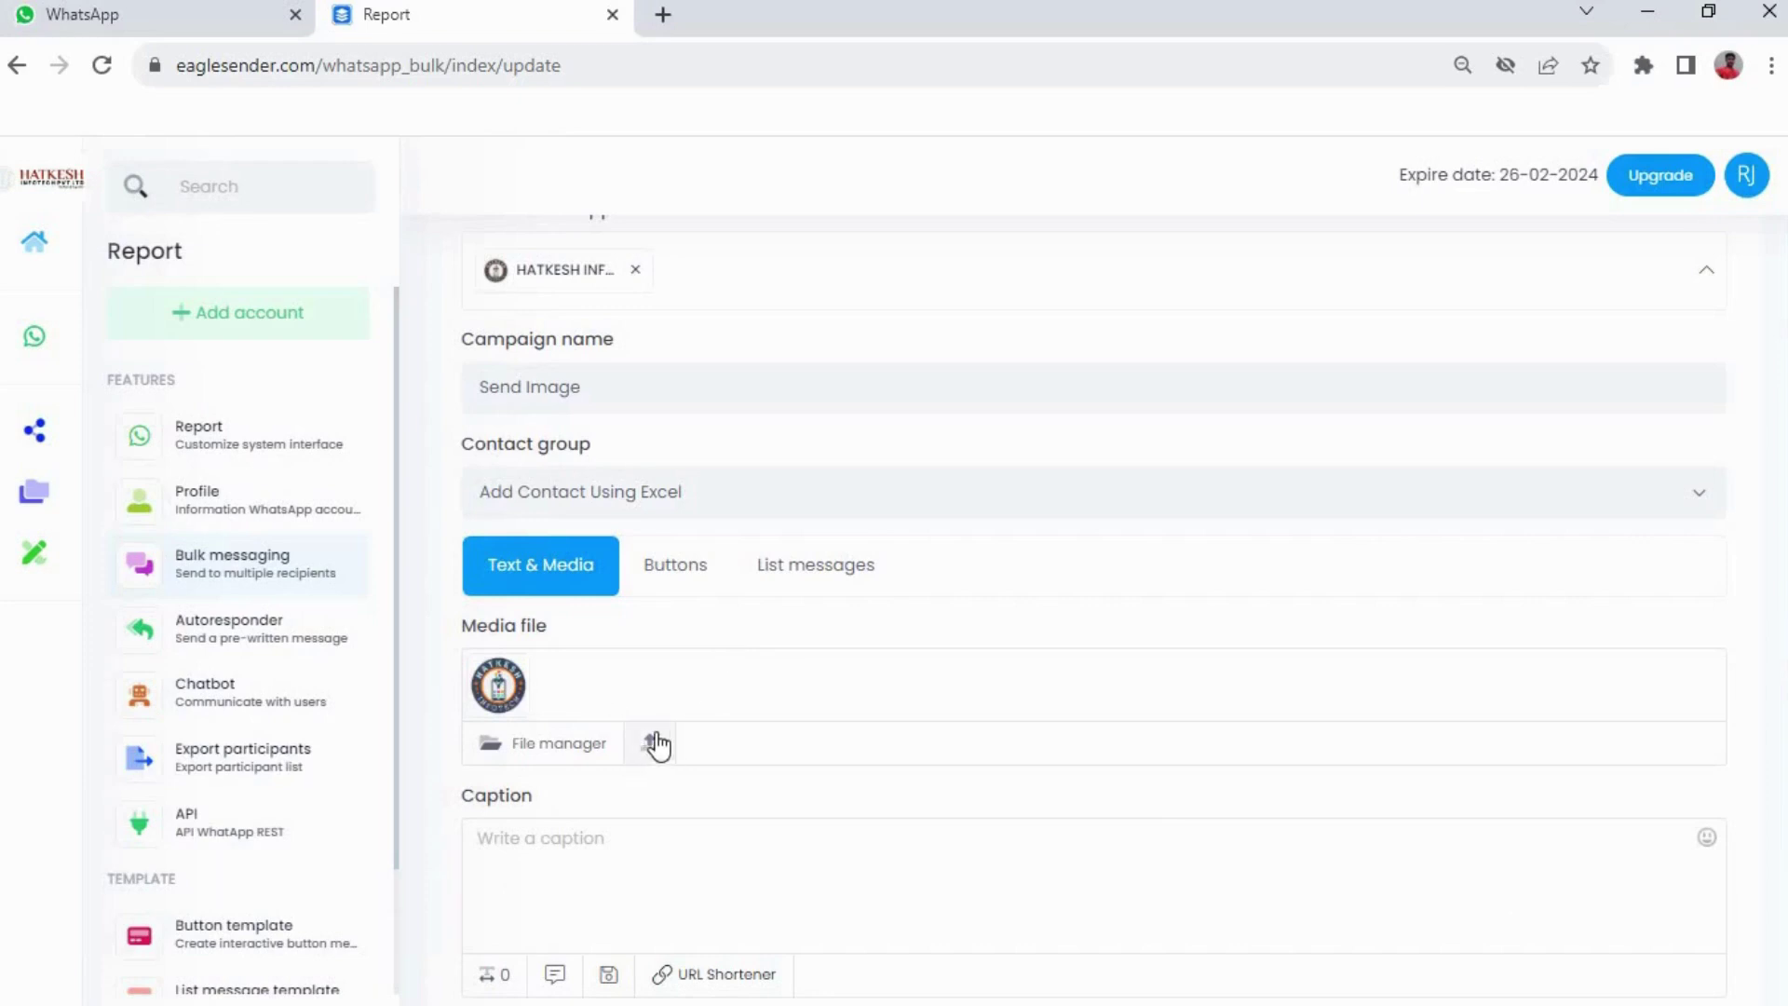
{"action": "scroll", "coordinate": [652, 726], "scroll_direction": "down", "scroll_amount": 4}
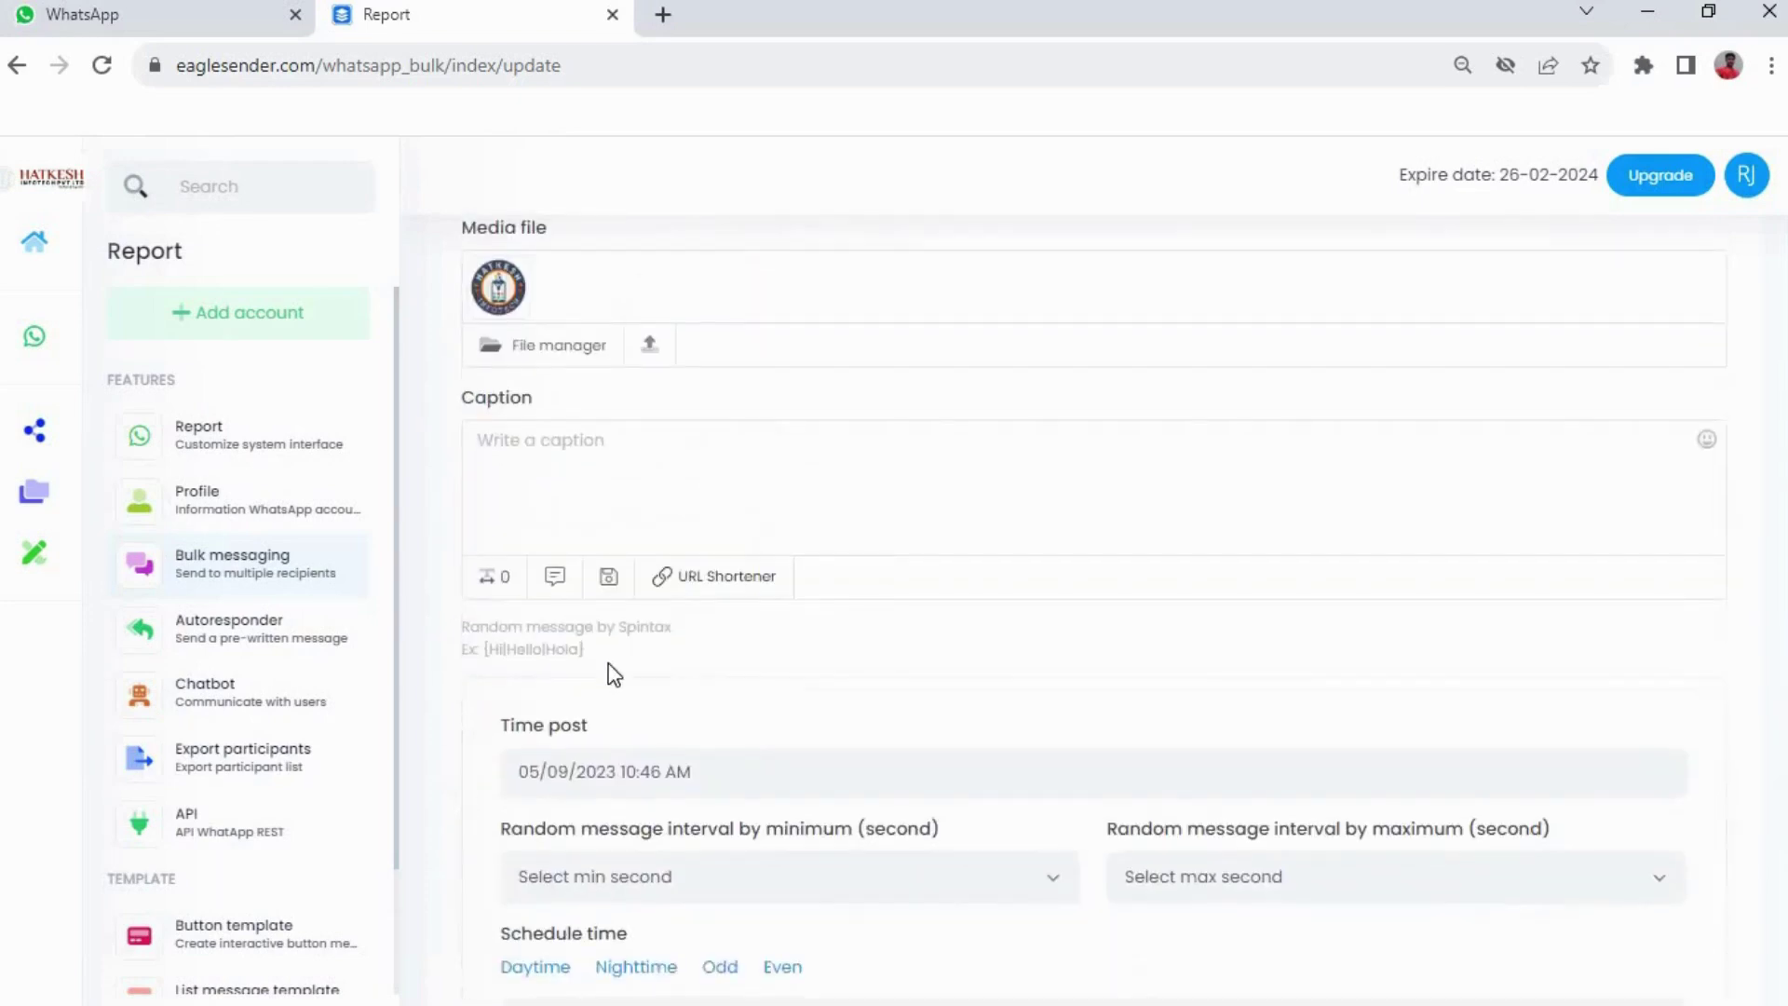
{"action": "left_click", "coordinate": [570, 458]}
{"action": "type", "text": "This S"}
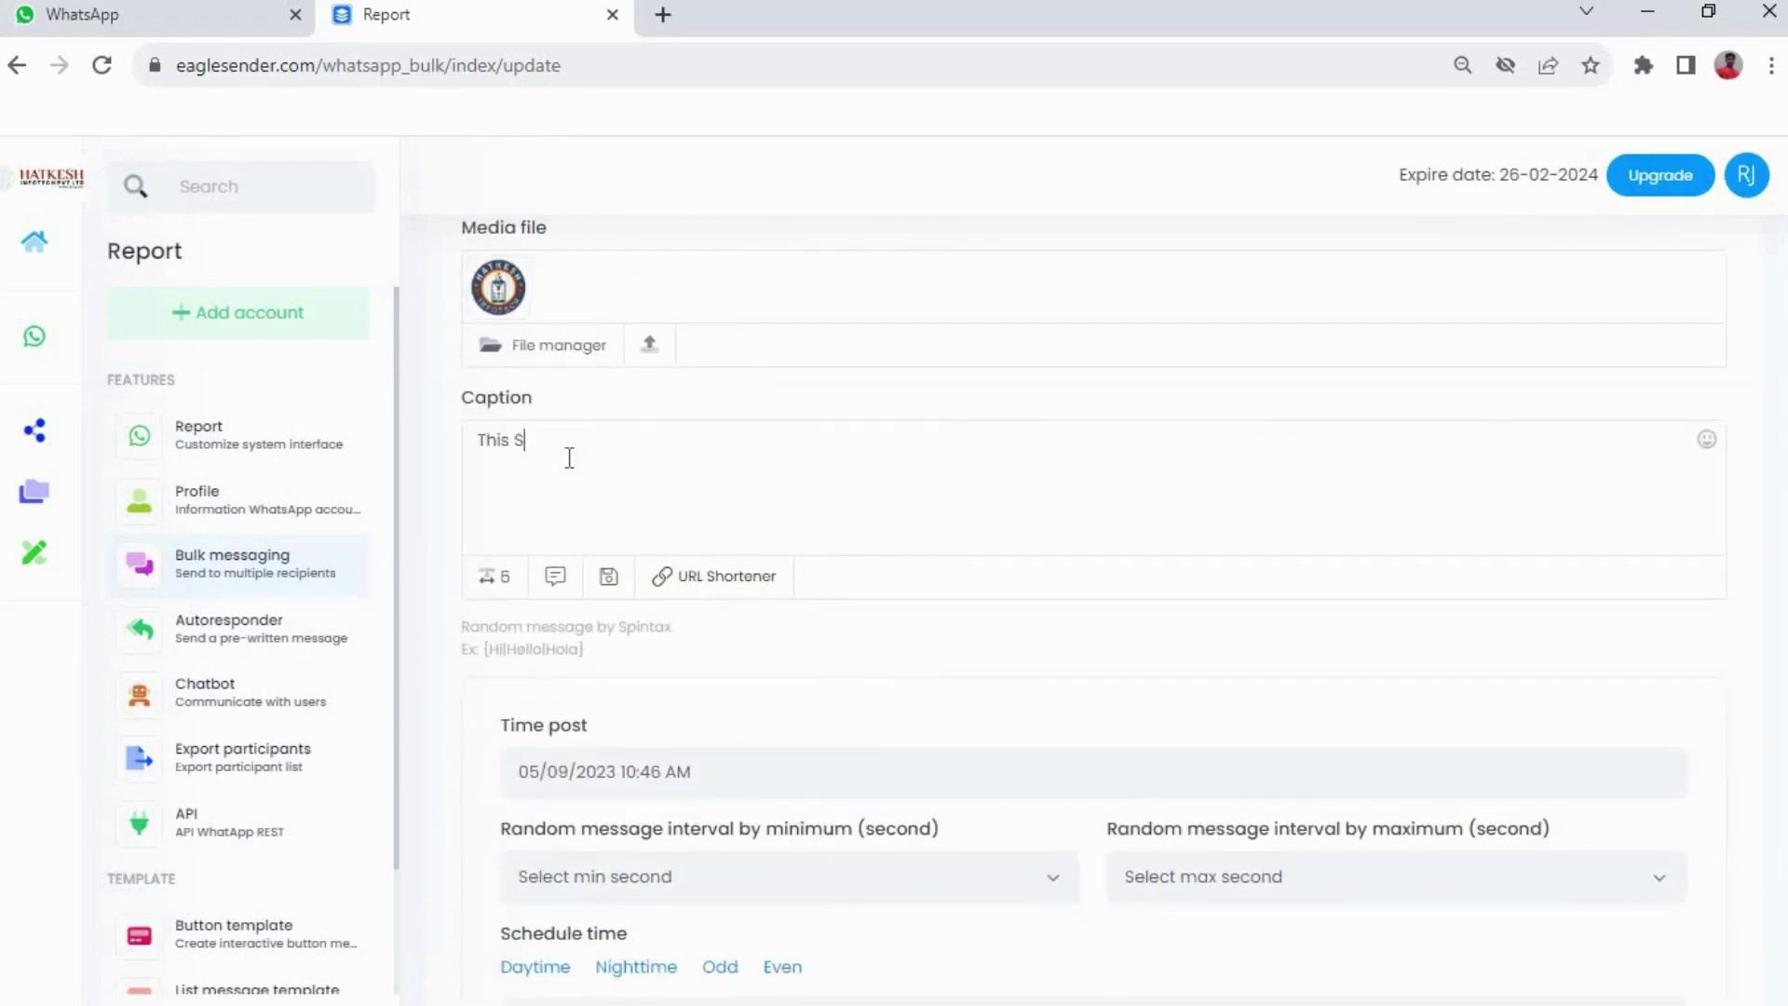
{"action": "type", "text": "end Ima"}
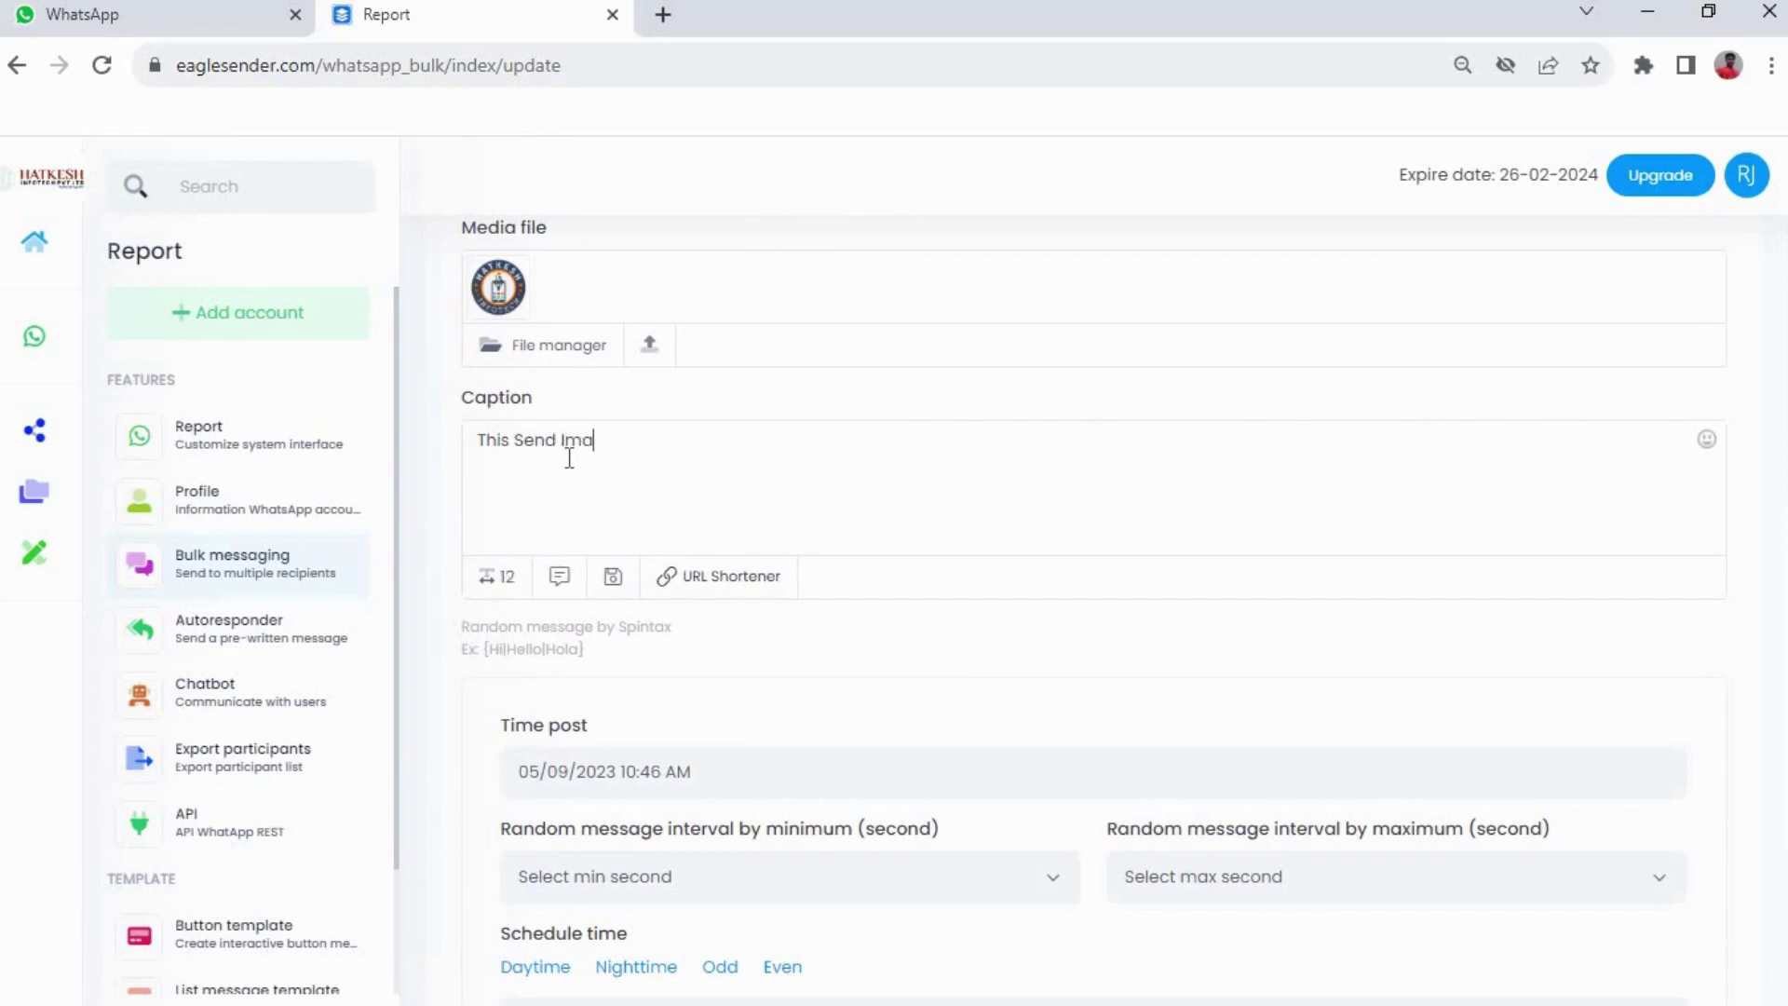
{"action": "type", "text": "ge for "}
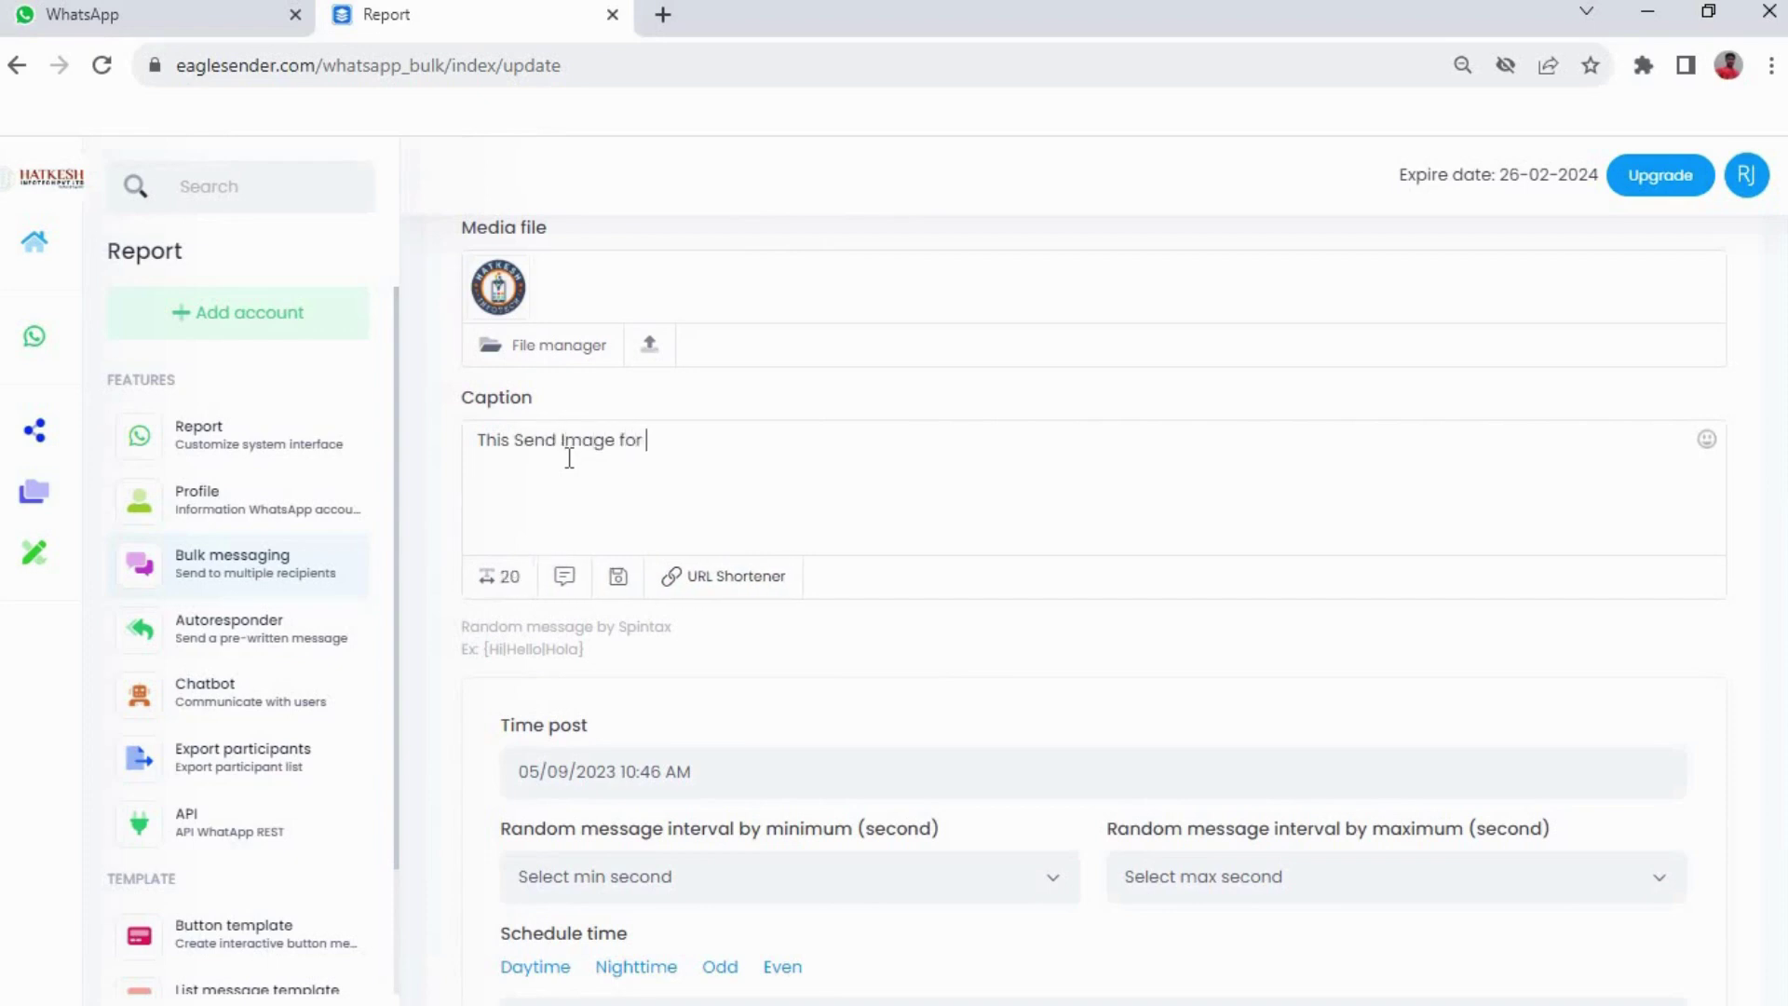
{"action": "type", "text": "Test pu"}
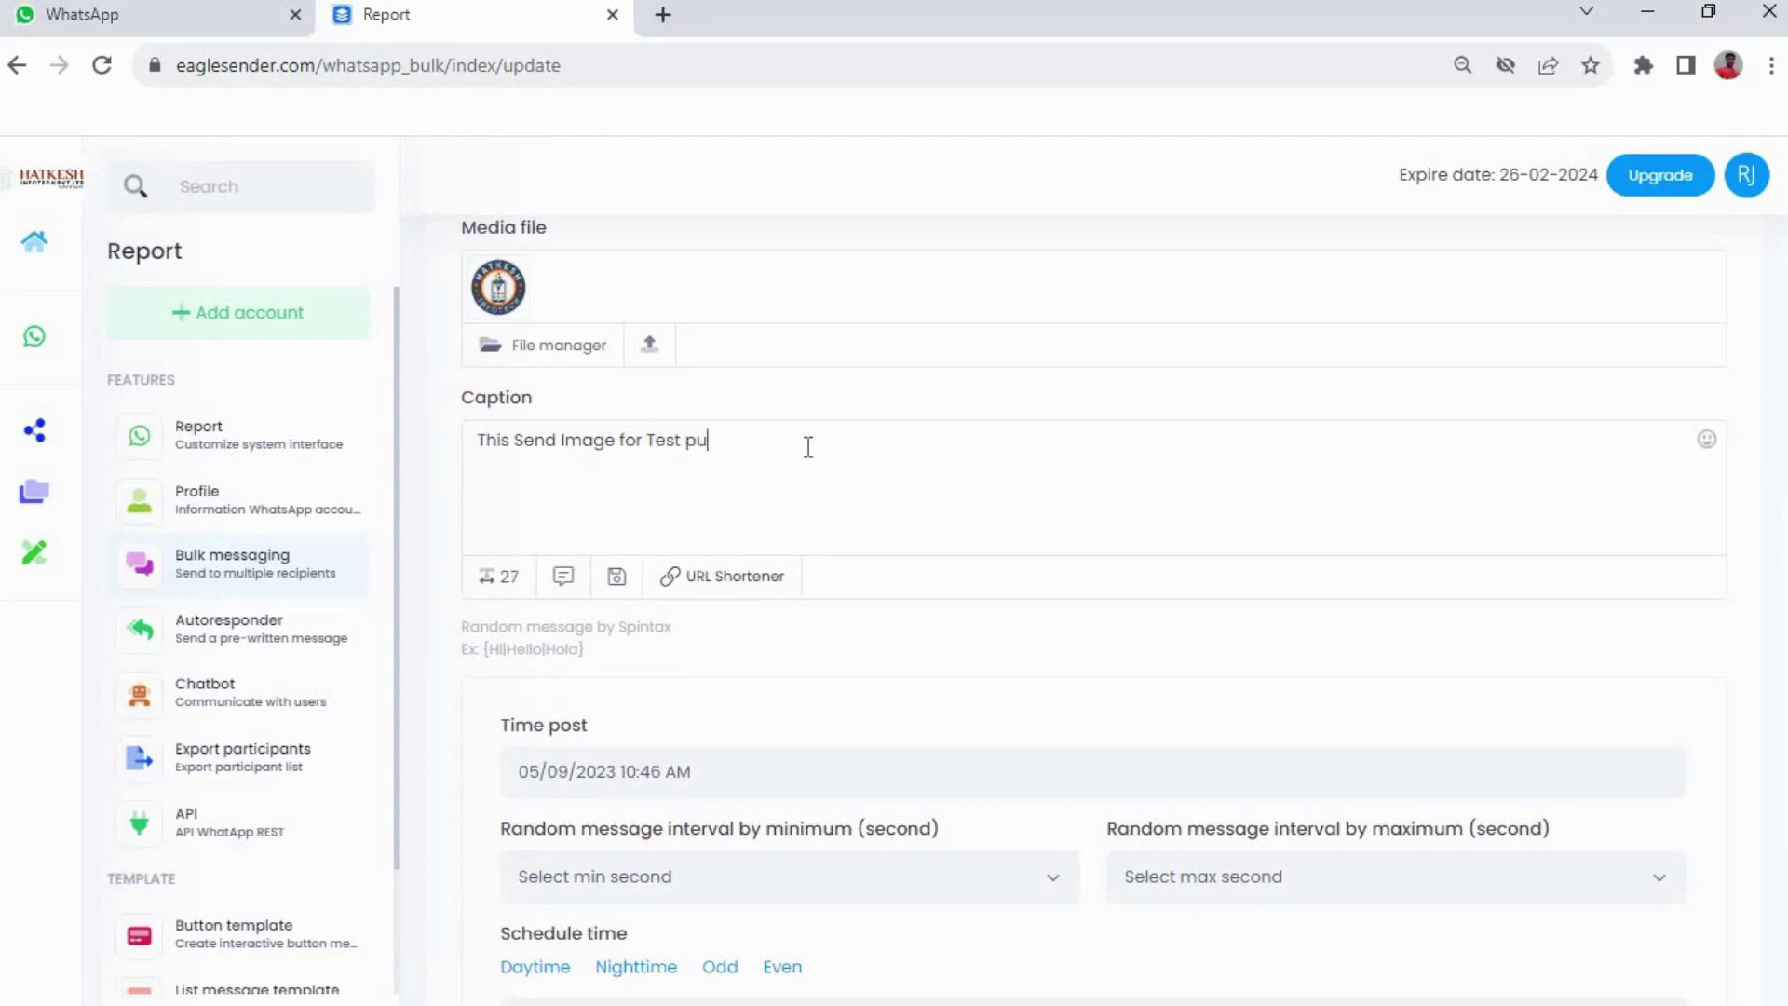
{"action": "type", "text": "rpose"}
{"action": "scroll", "coordinate": [899, 499], "scroll_direction": "up", "scroll_amount": 1}
{"action": "scroll", "coordinate": [918, 596], "scroll_direction": "down", "scroll_amount": 5}
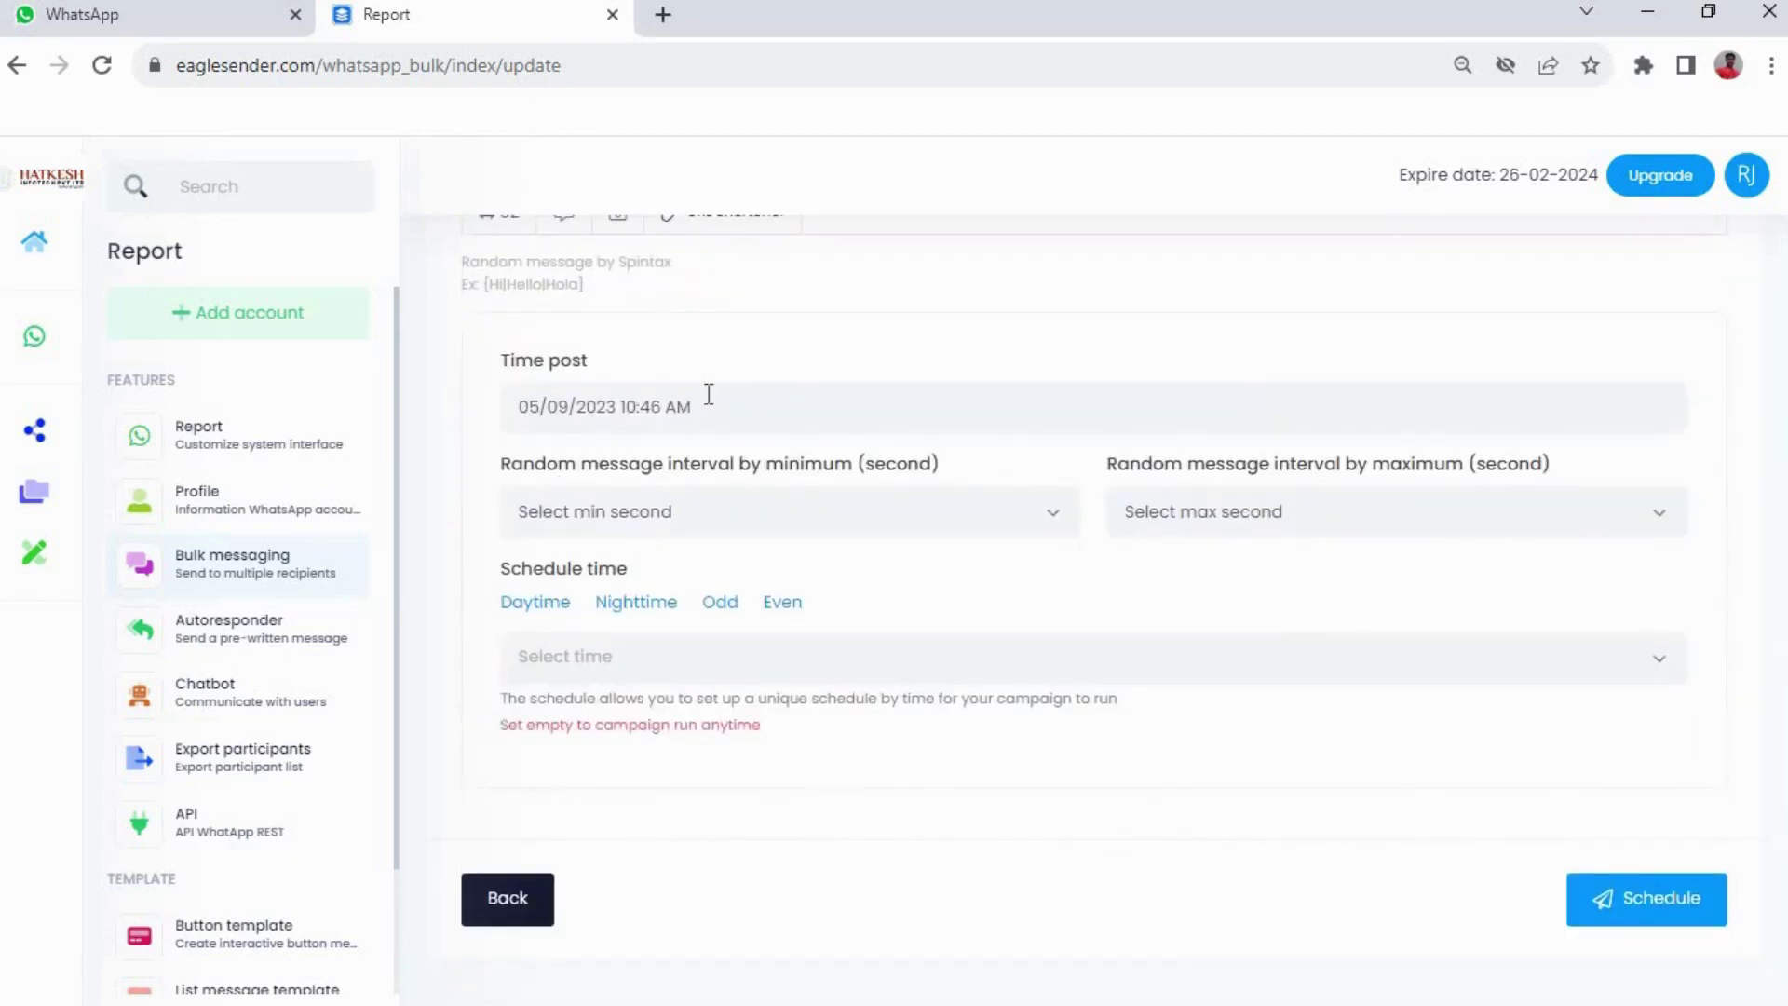
Set the post time to 05/09/2023 10:48 AM
{"action": "left_click", "coordinate": [709, 394]}
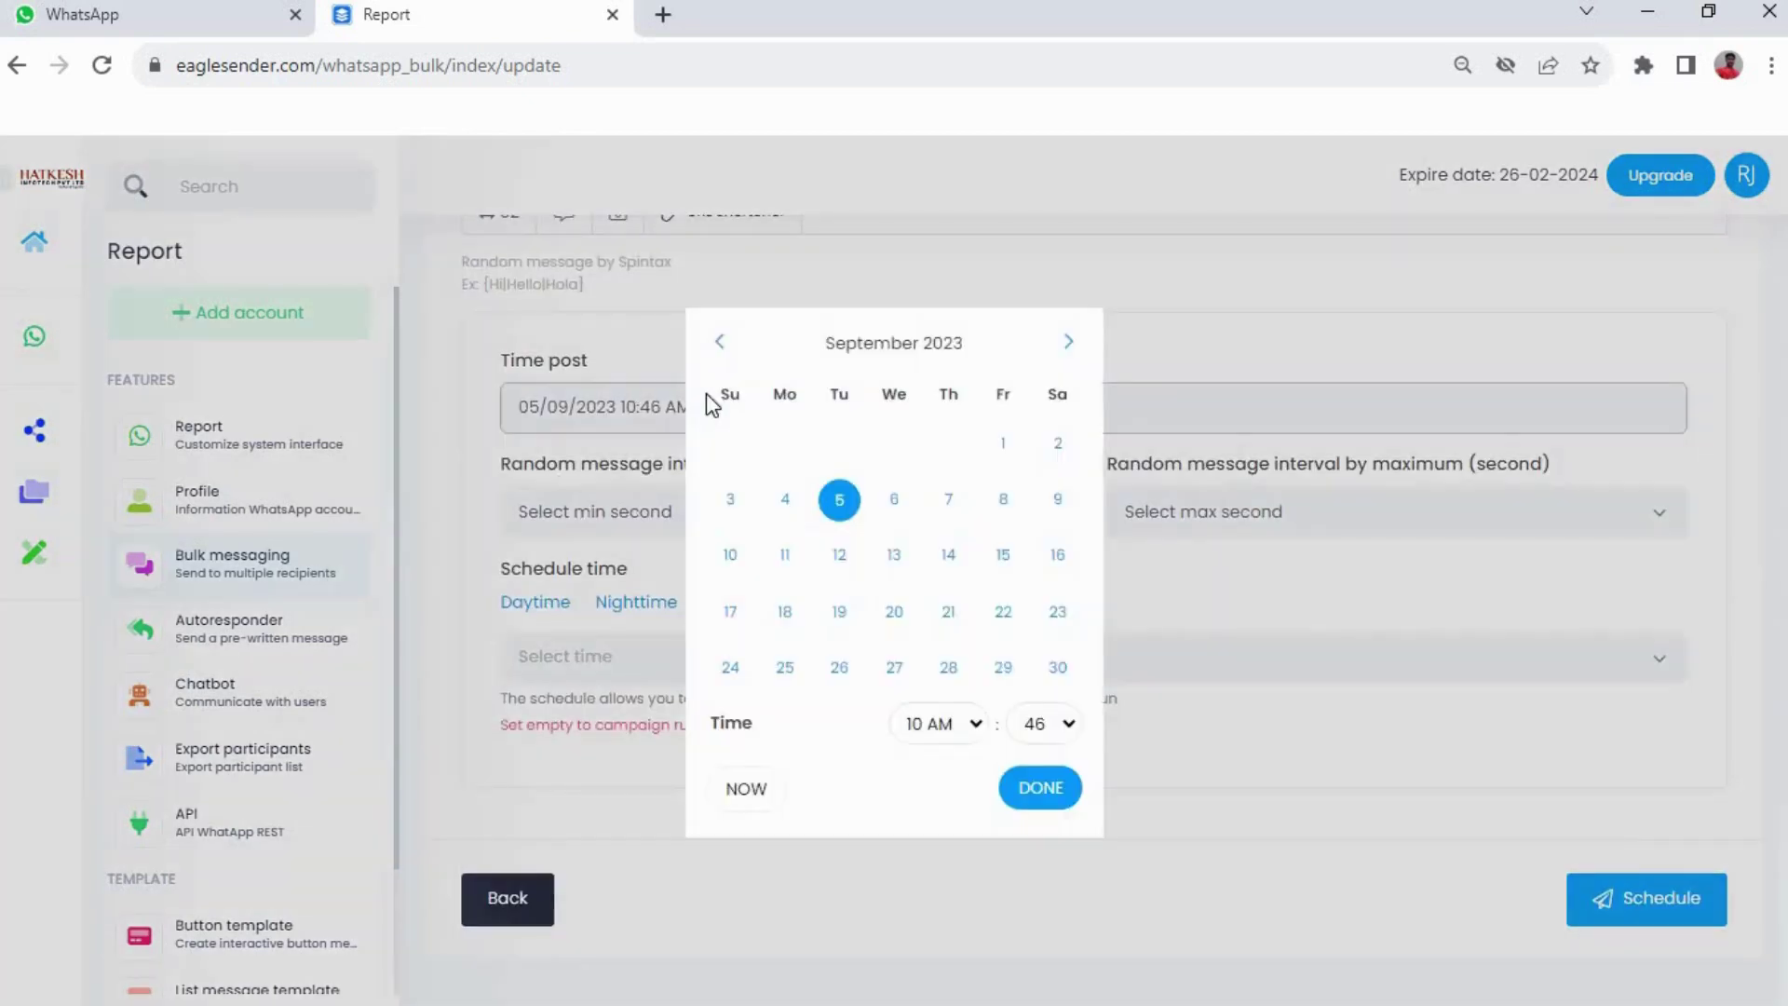
{"action": "left_click", "coordinate": [1067, 723]}
{"action": "key", "text": "Down"}
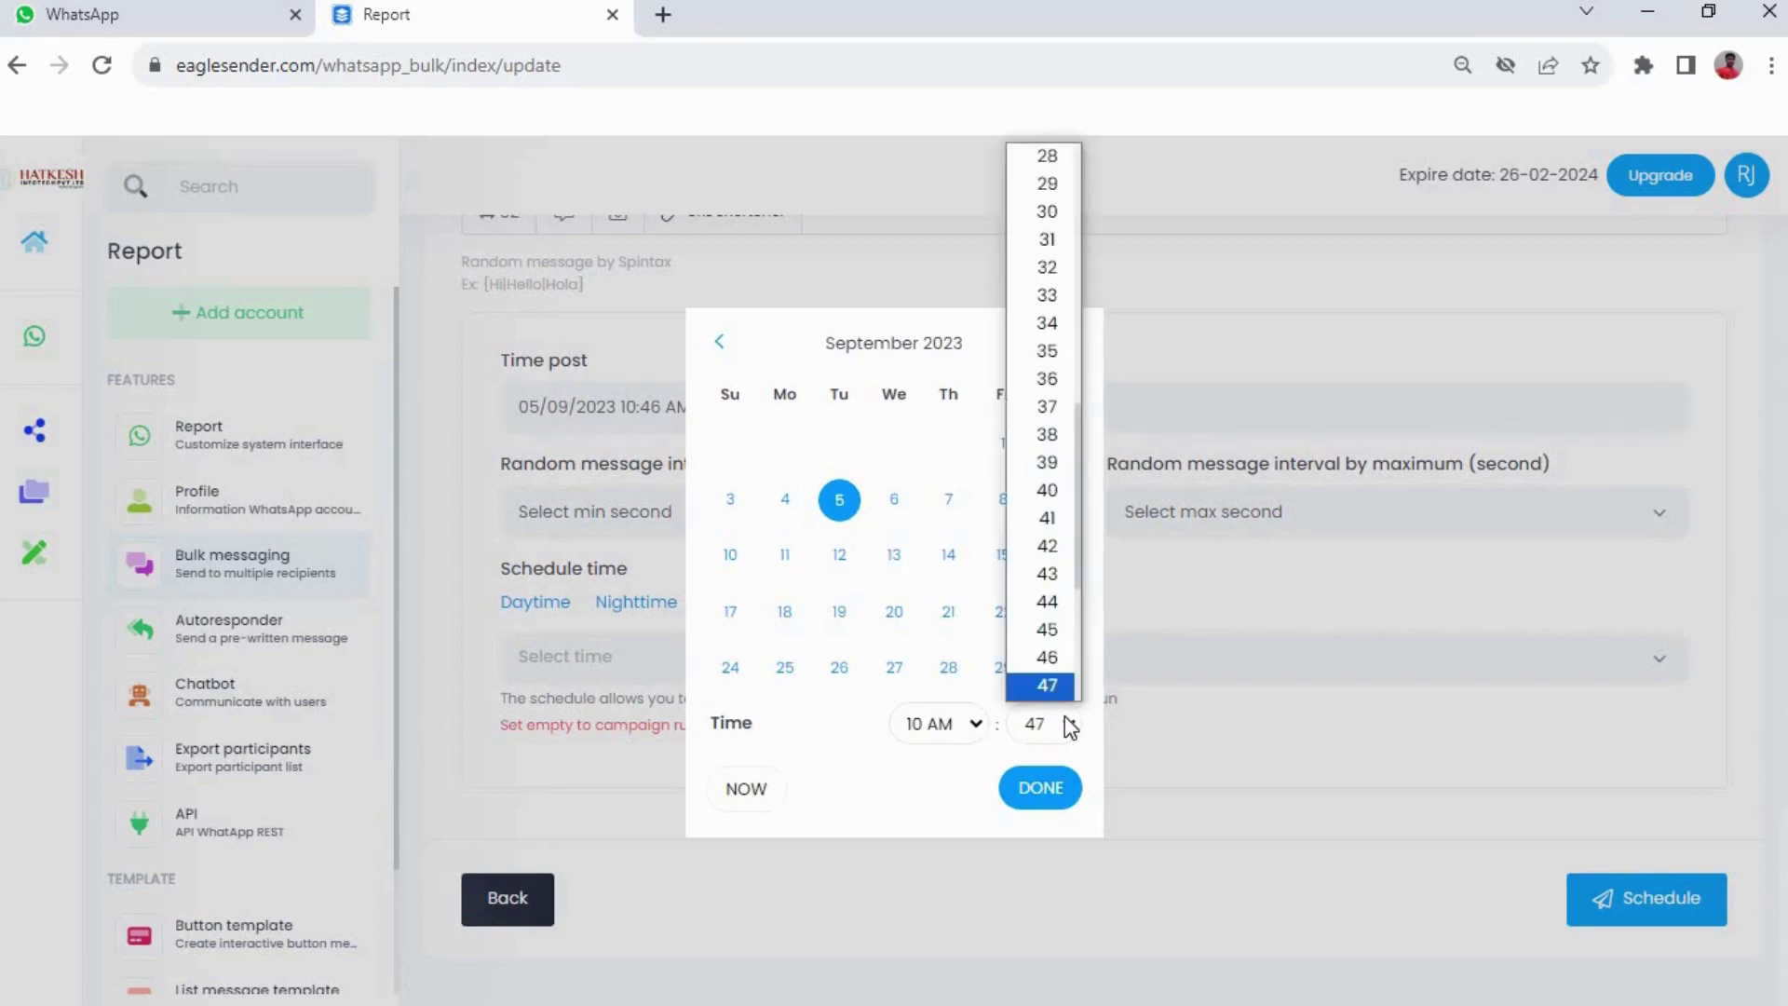
{"action": "key", "text": "Return"}
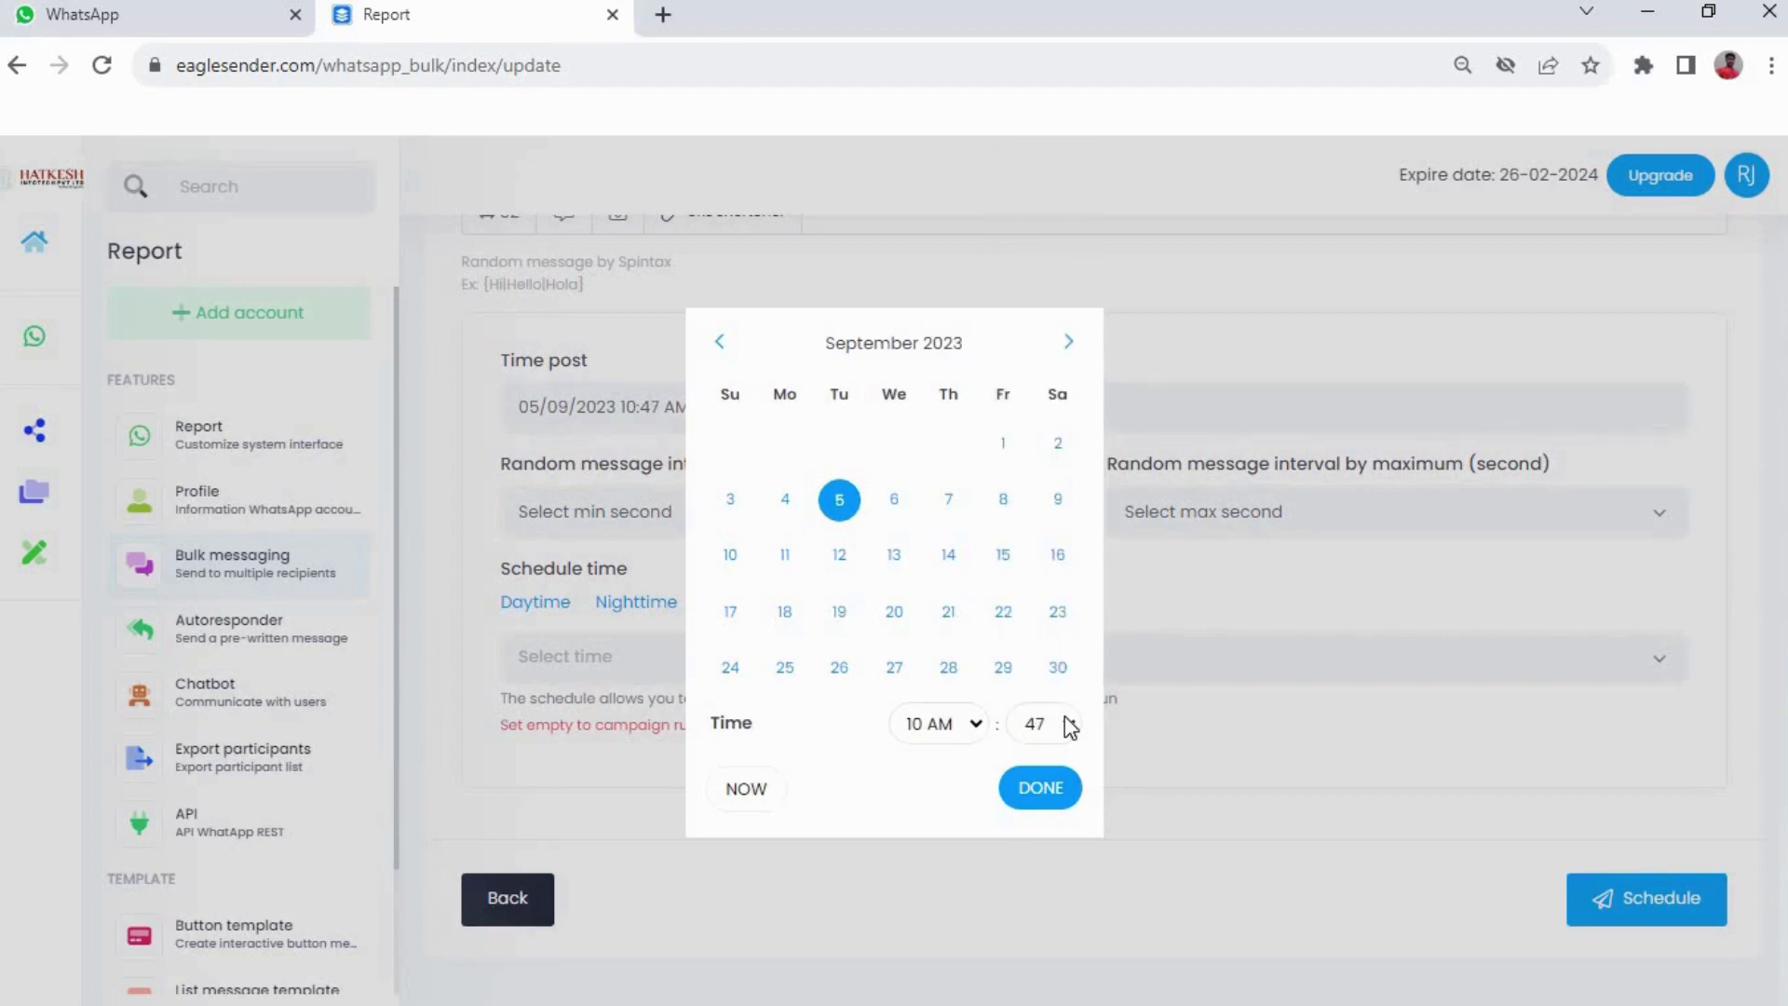
{"action": "left_click", "coordinate": [1065, 717]}
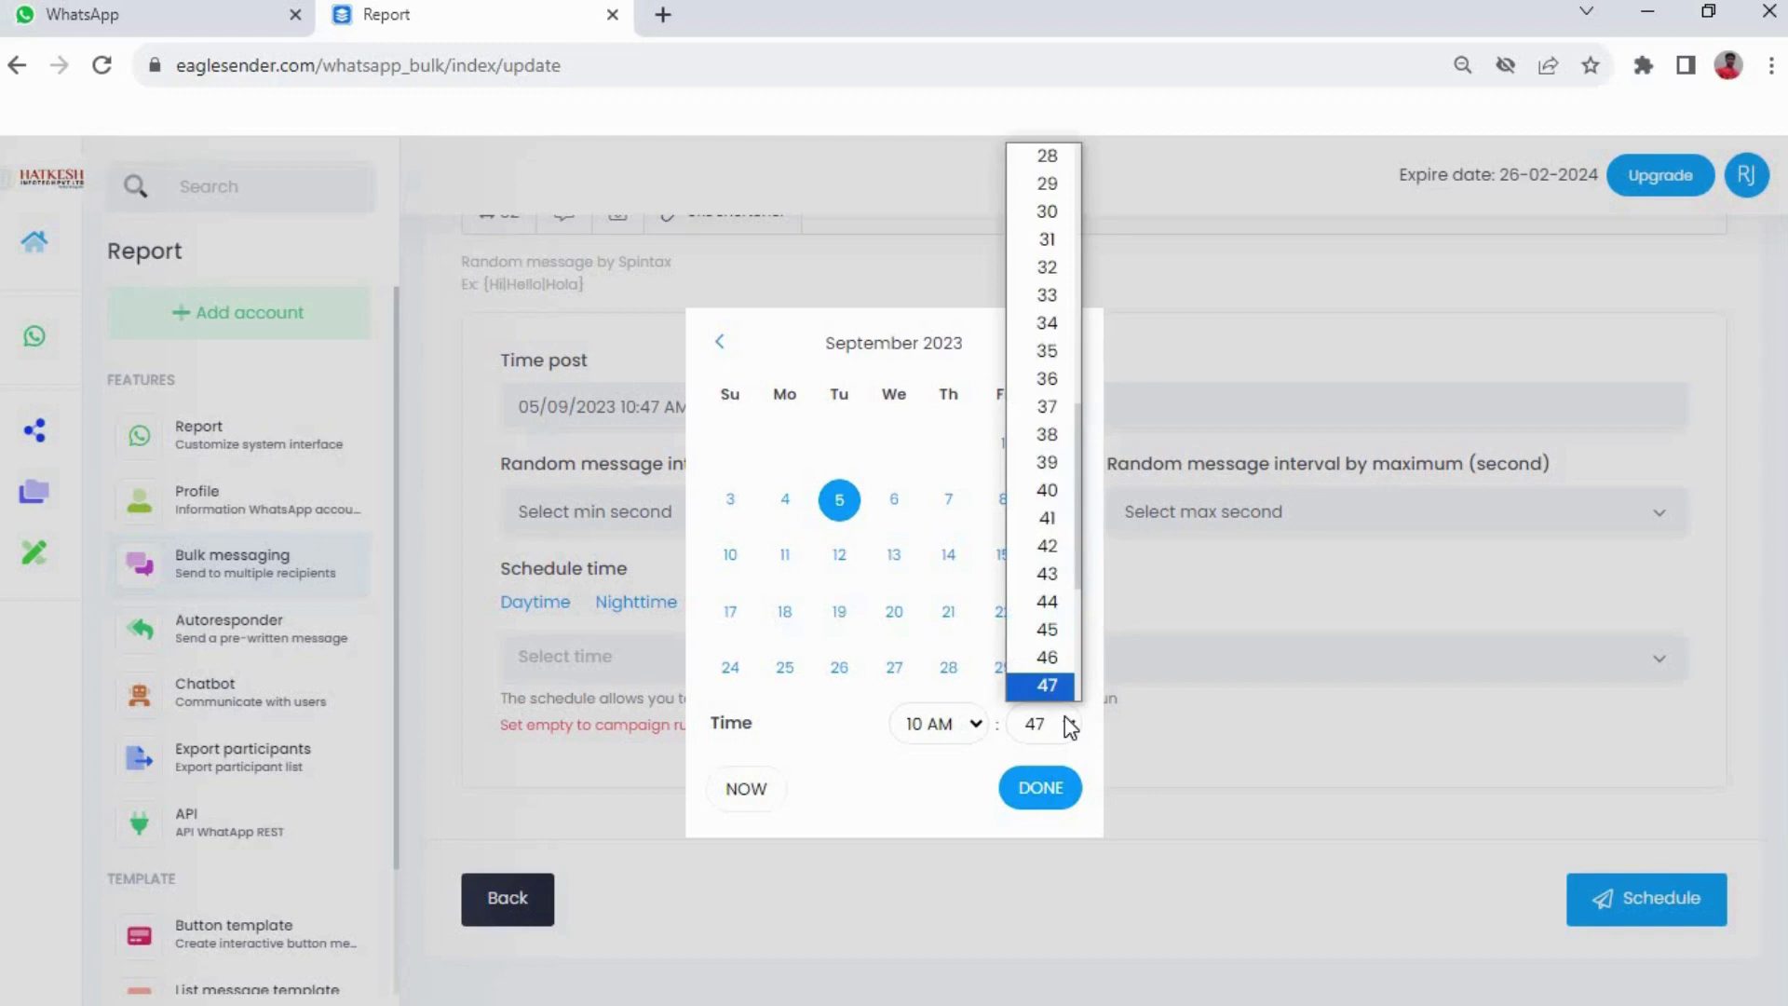
{"action": "key", "text": "Down"}
{"action": "key", "text": "Return"}
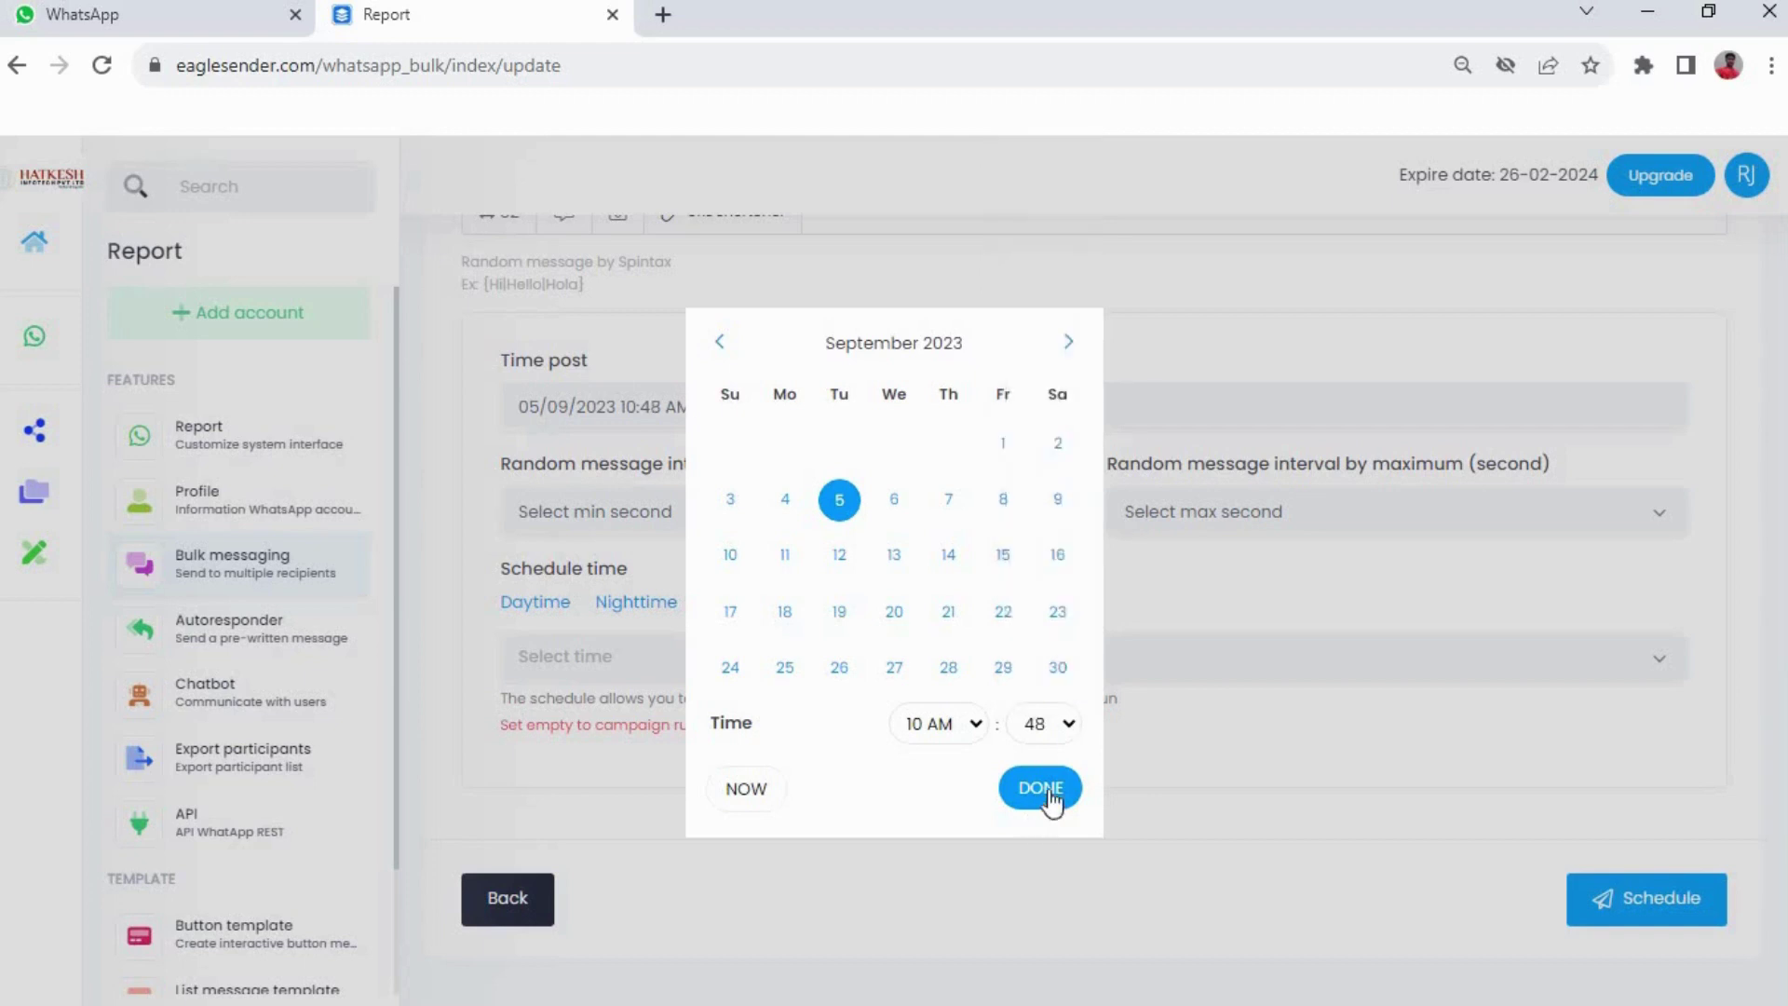
{"action": "left_click", "coordinate": [1042, 790]}
Use a 2 to 5 second random interval and schedule the Send Image campaign
{"action": "left_click", "coordinate": [925, 507]}
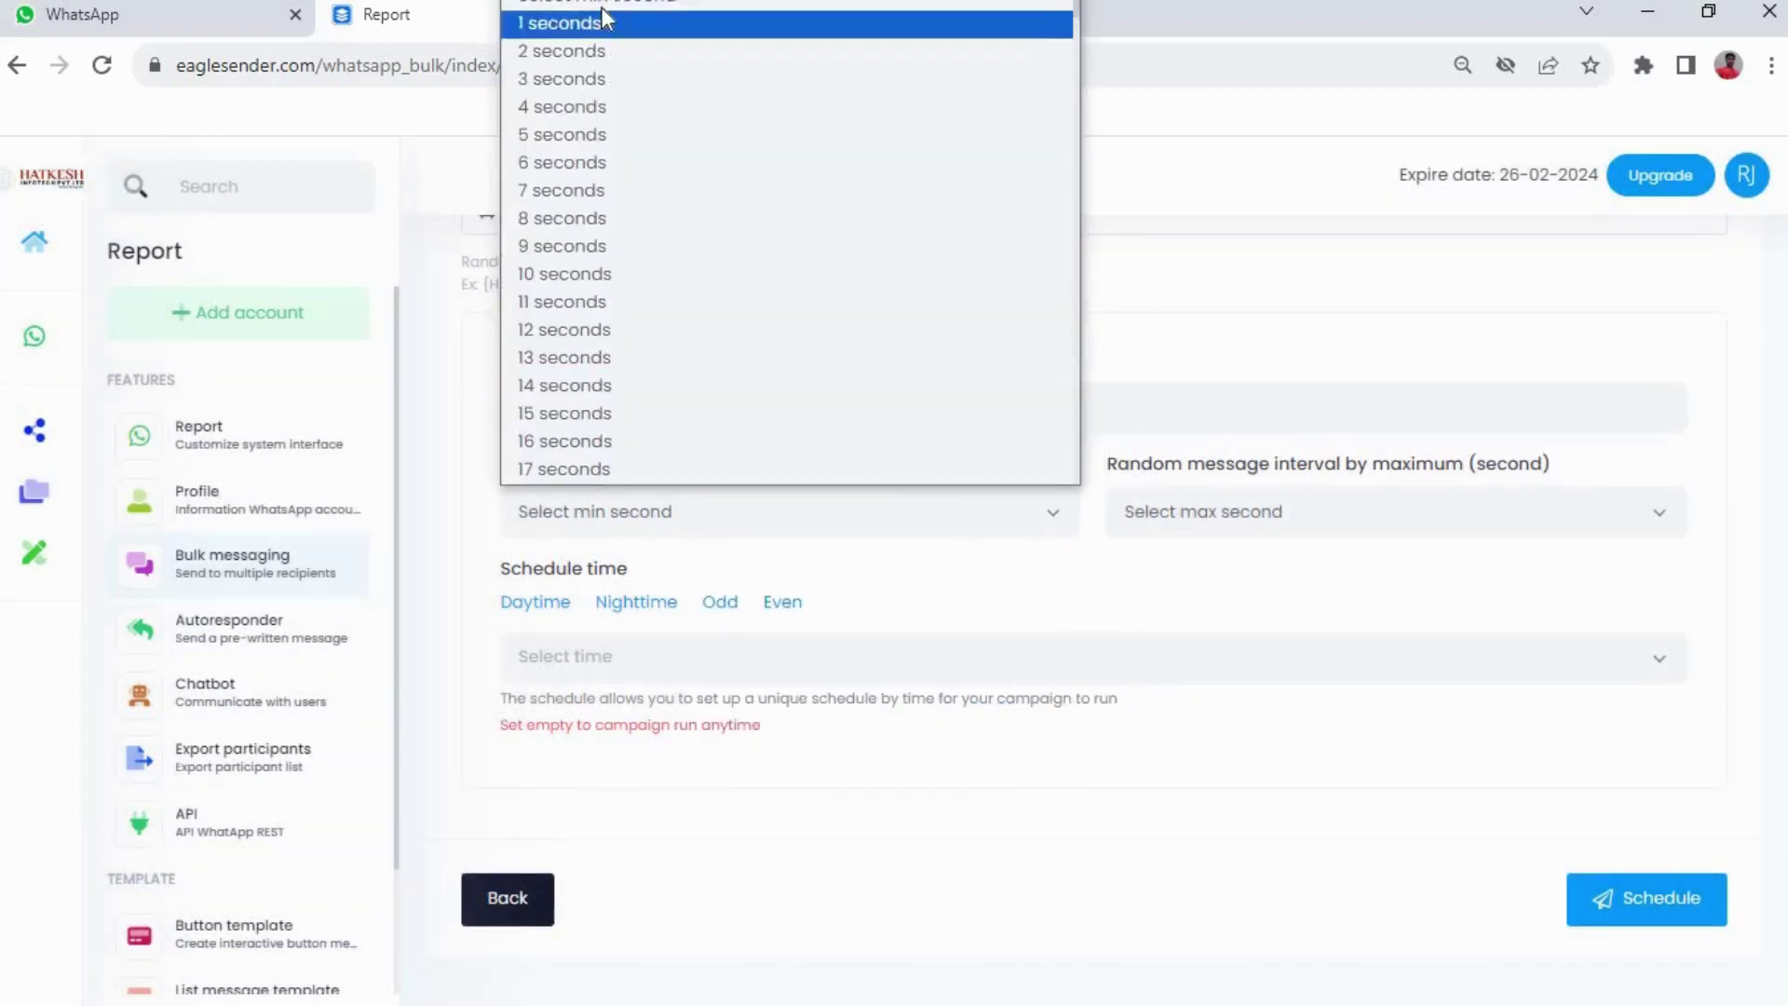
{"action": "key", "text": "Escape"}
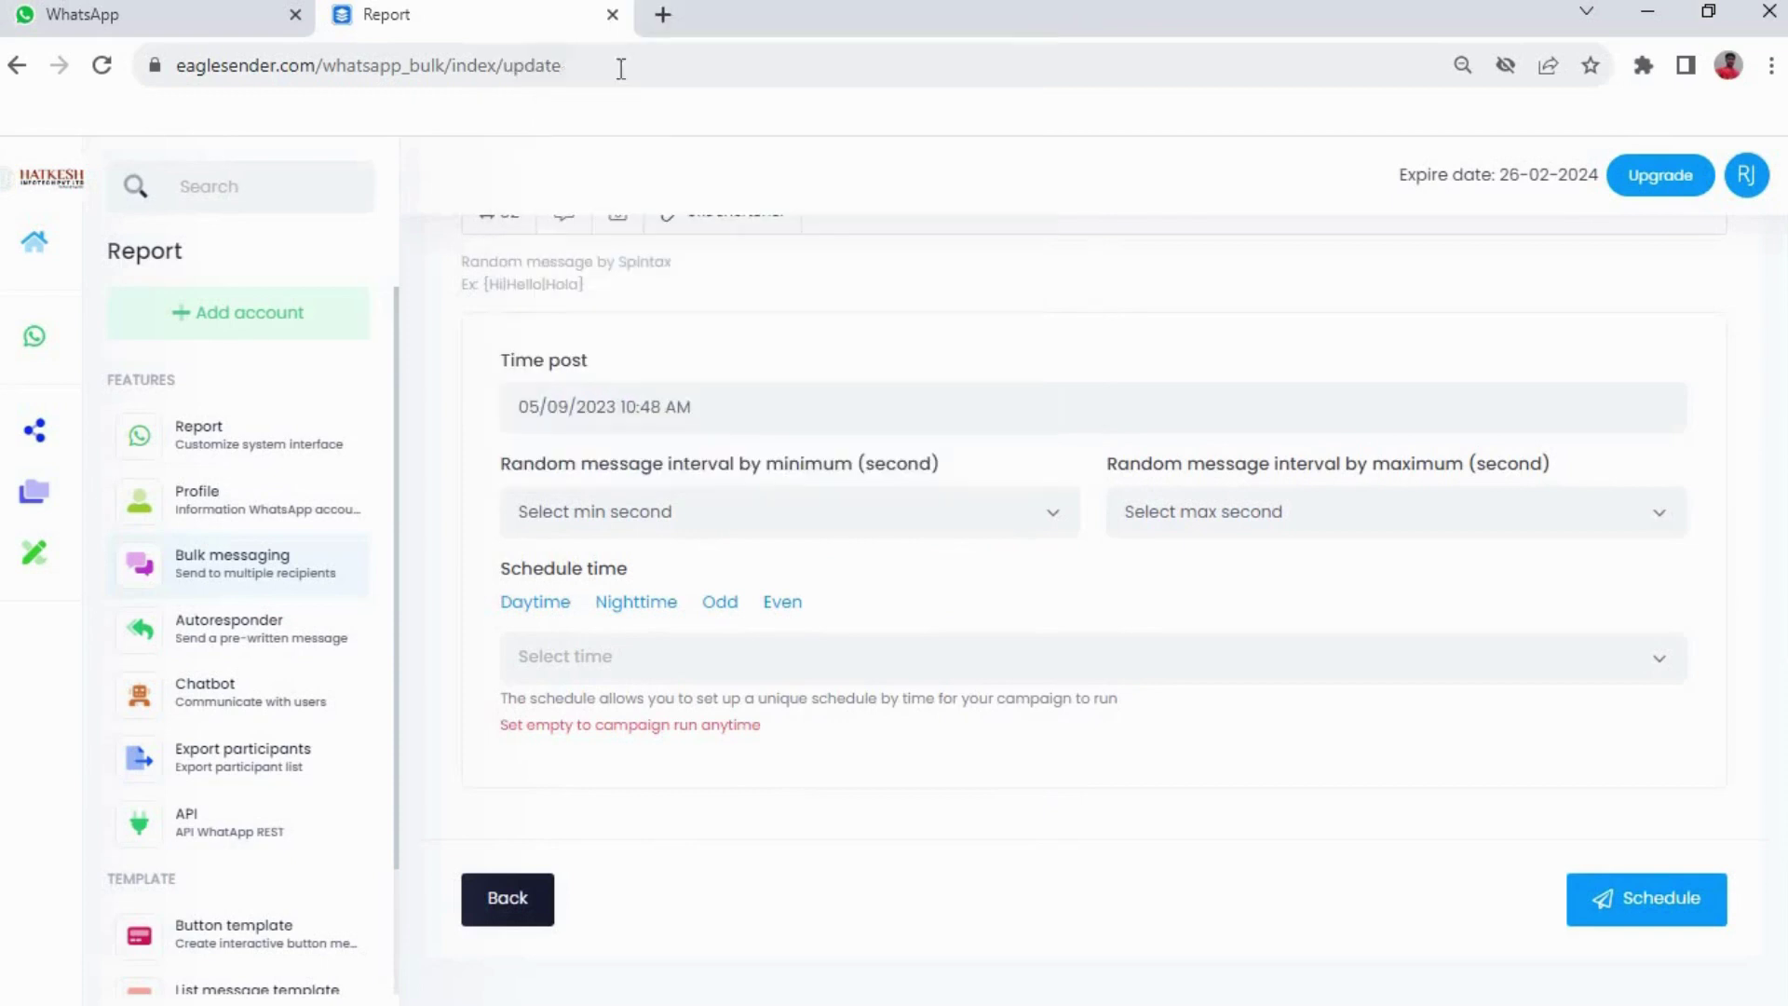
{"action": "left_click", "coordinate": [1333, 511]}
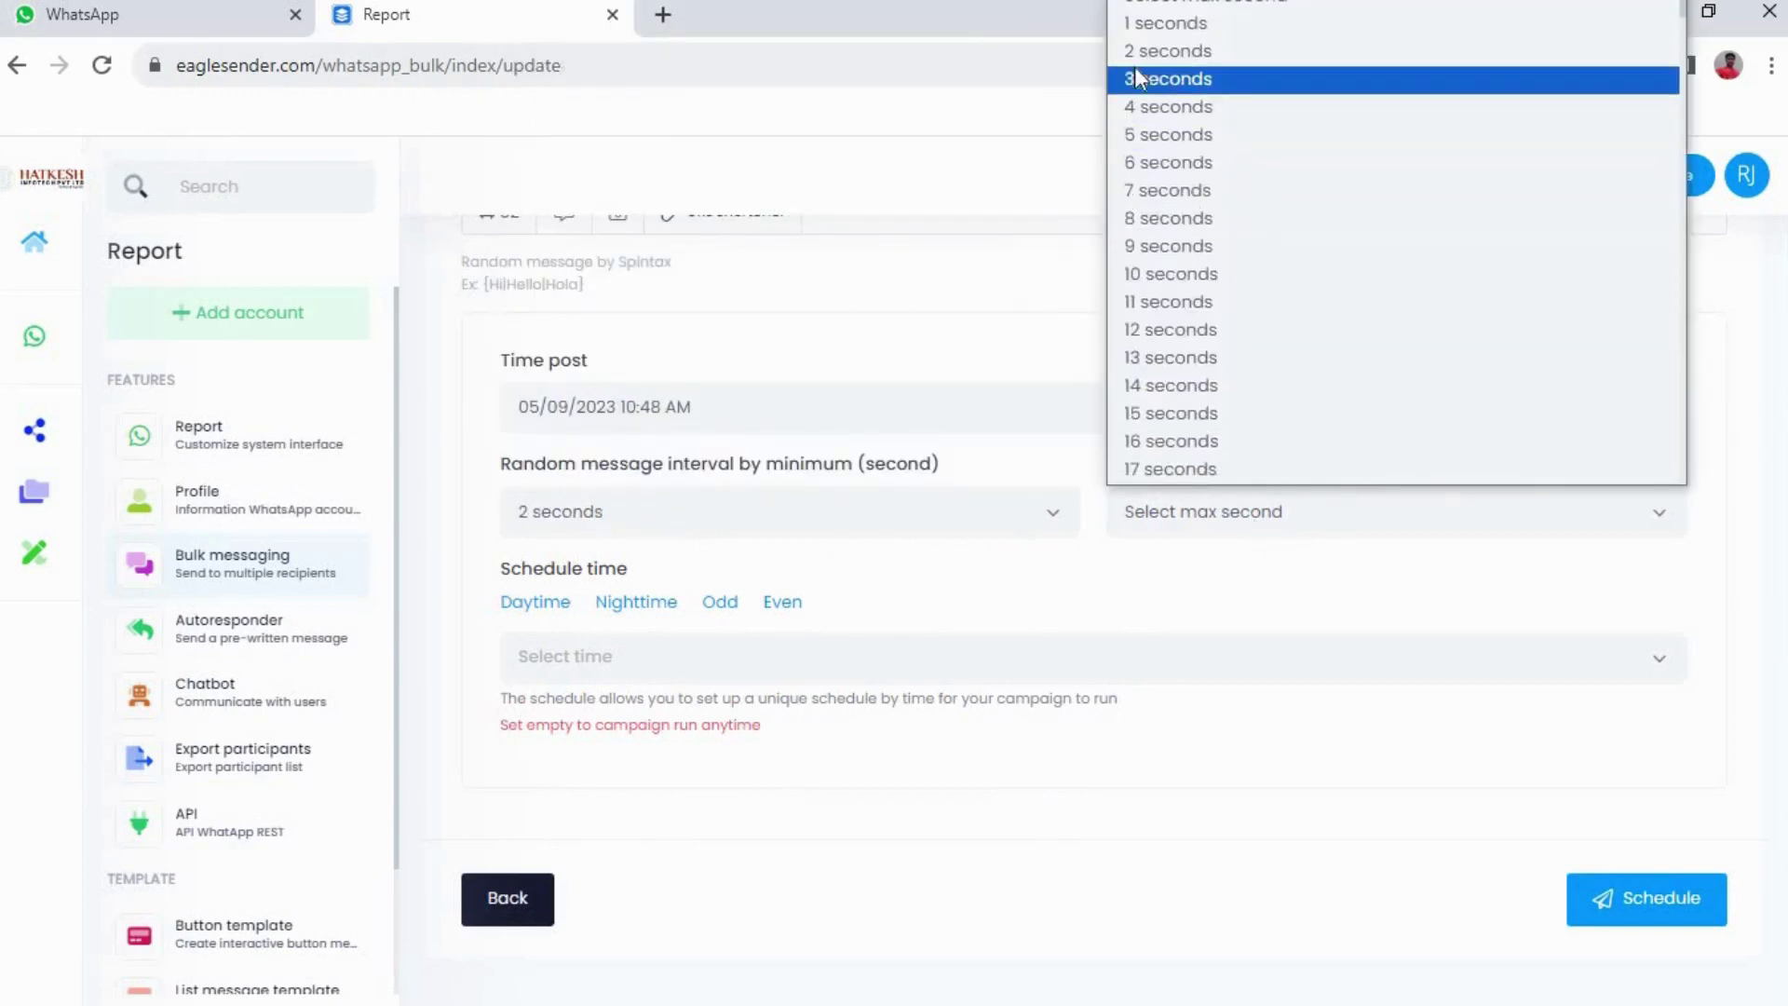
{"action": "left_click", "coordinate": [1170, 137]}
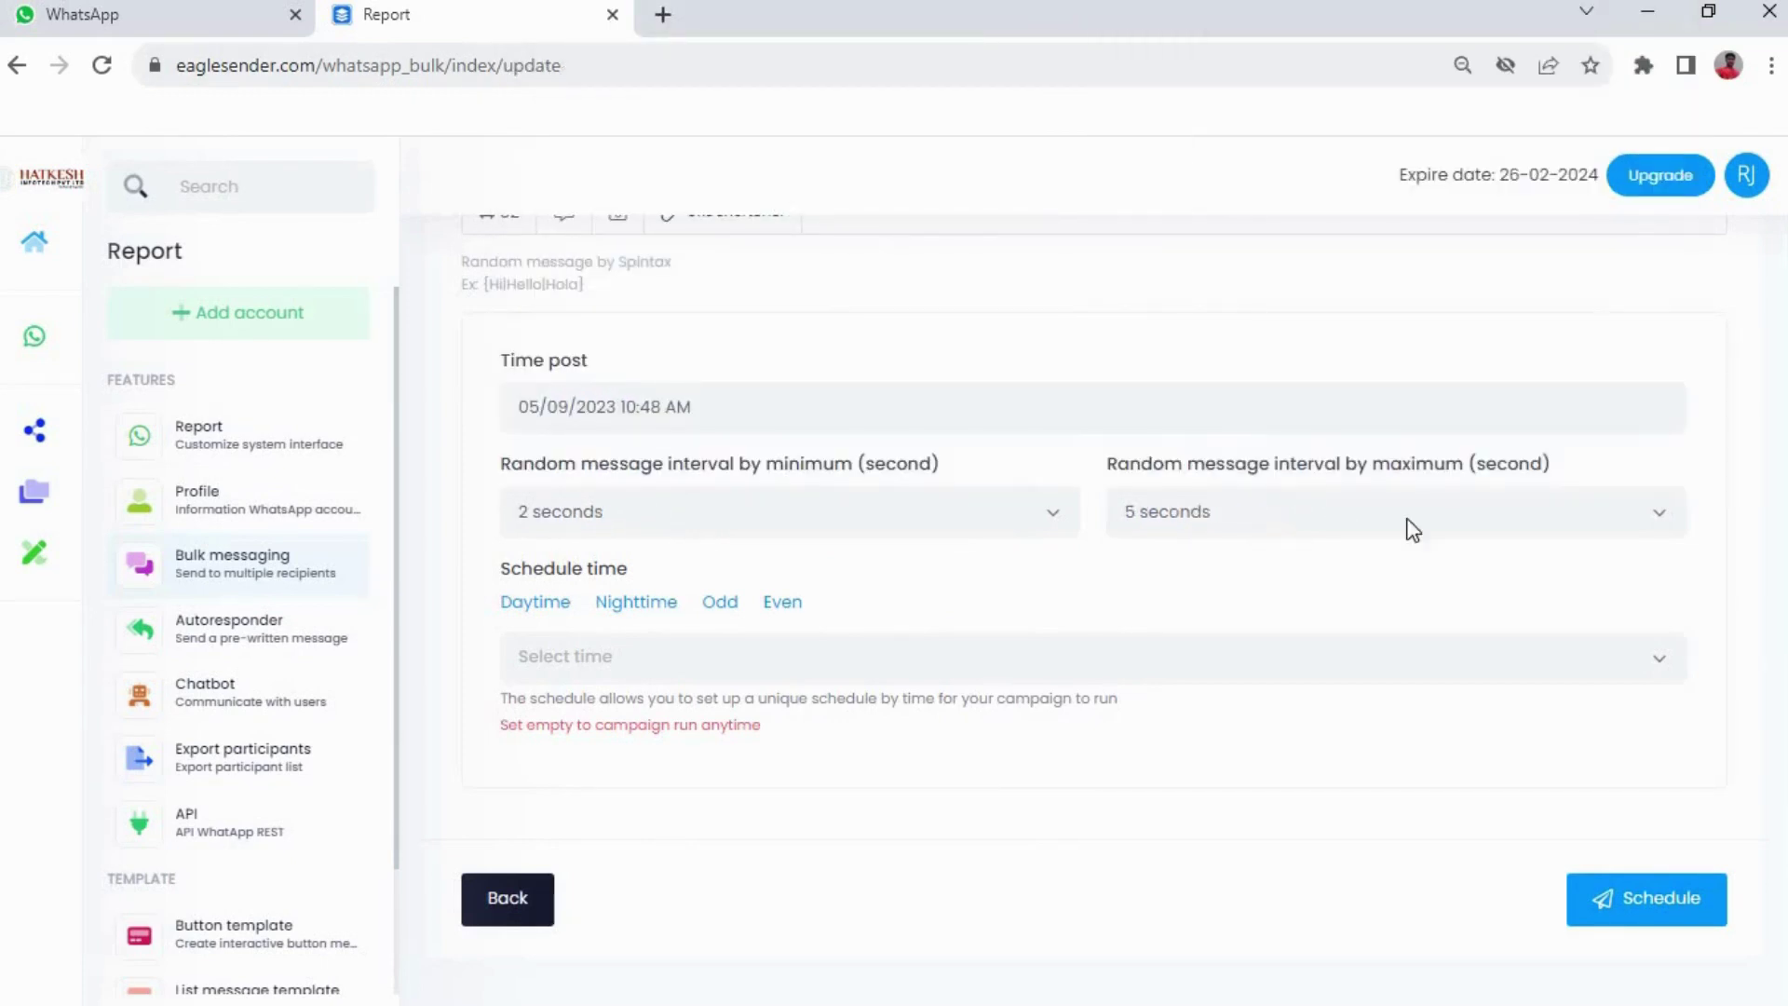
{"action": "left_click", "coordinate": [1688, 900]}
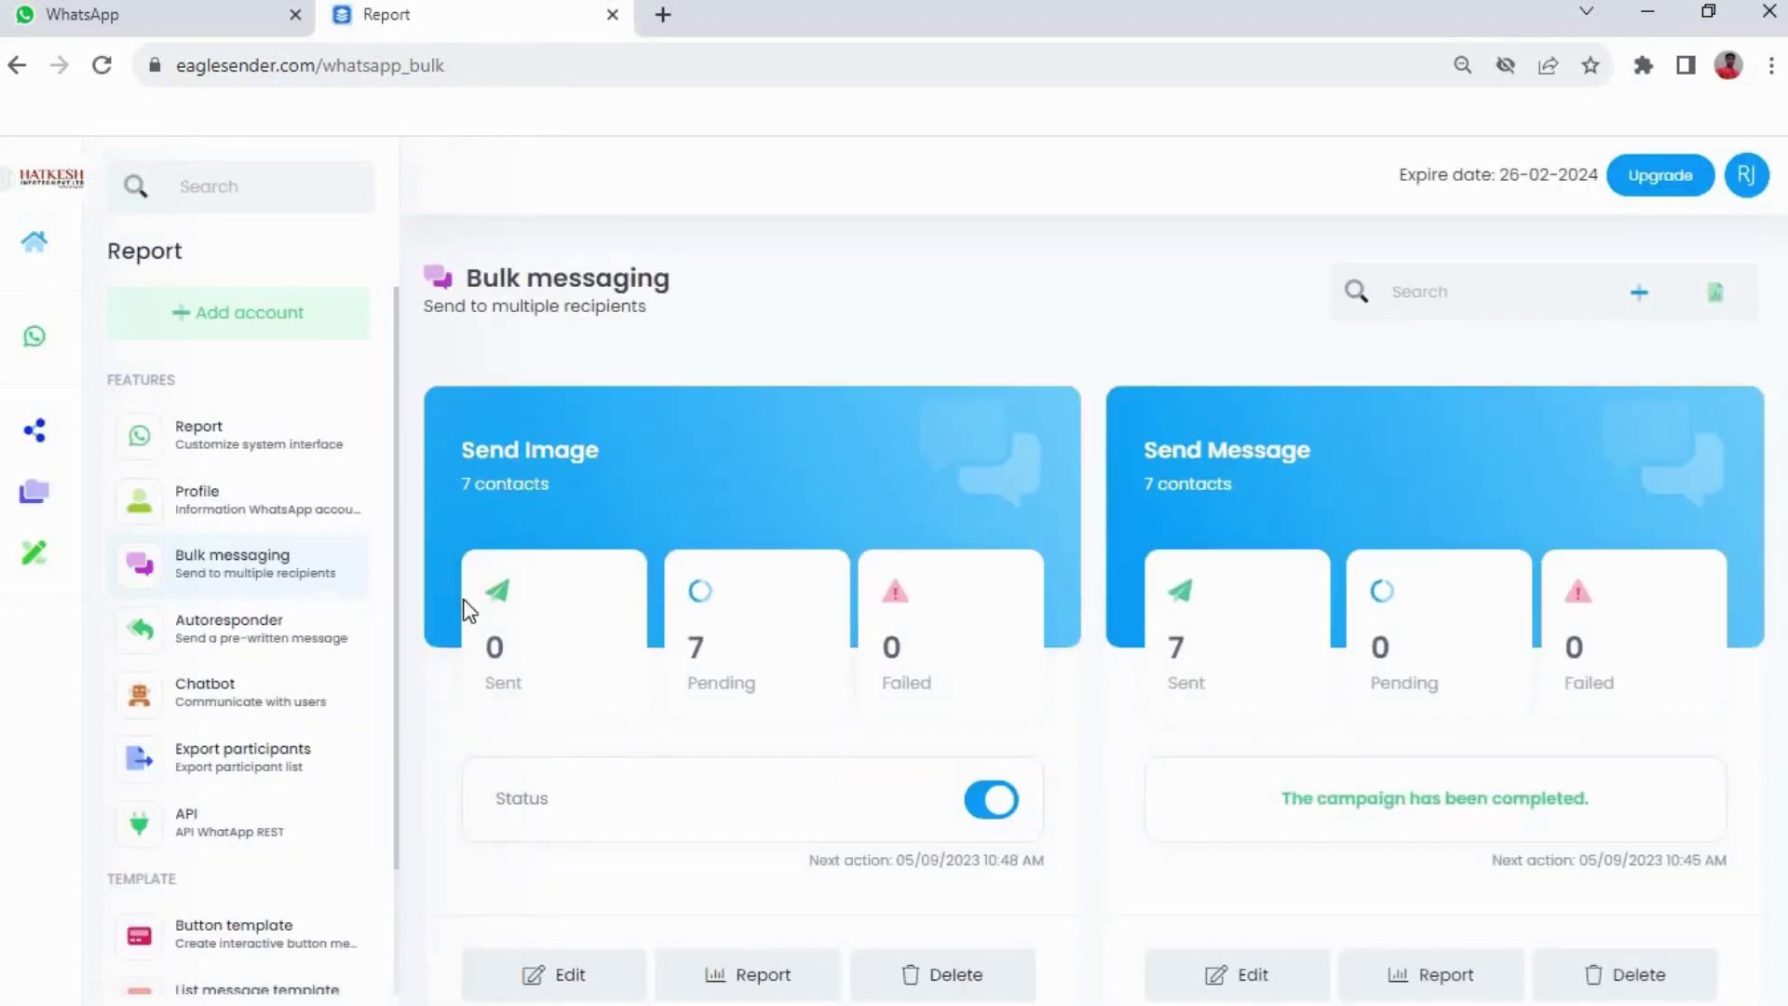
Refresh the Bulk messaging list until the campaign shows 7 sent, delete it, and check WhatsApp
{"action": "left_click", "coordinate": [268, 561]}
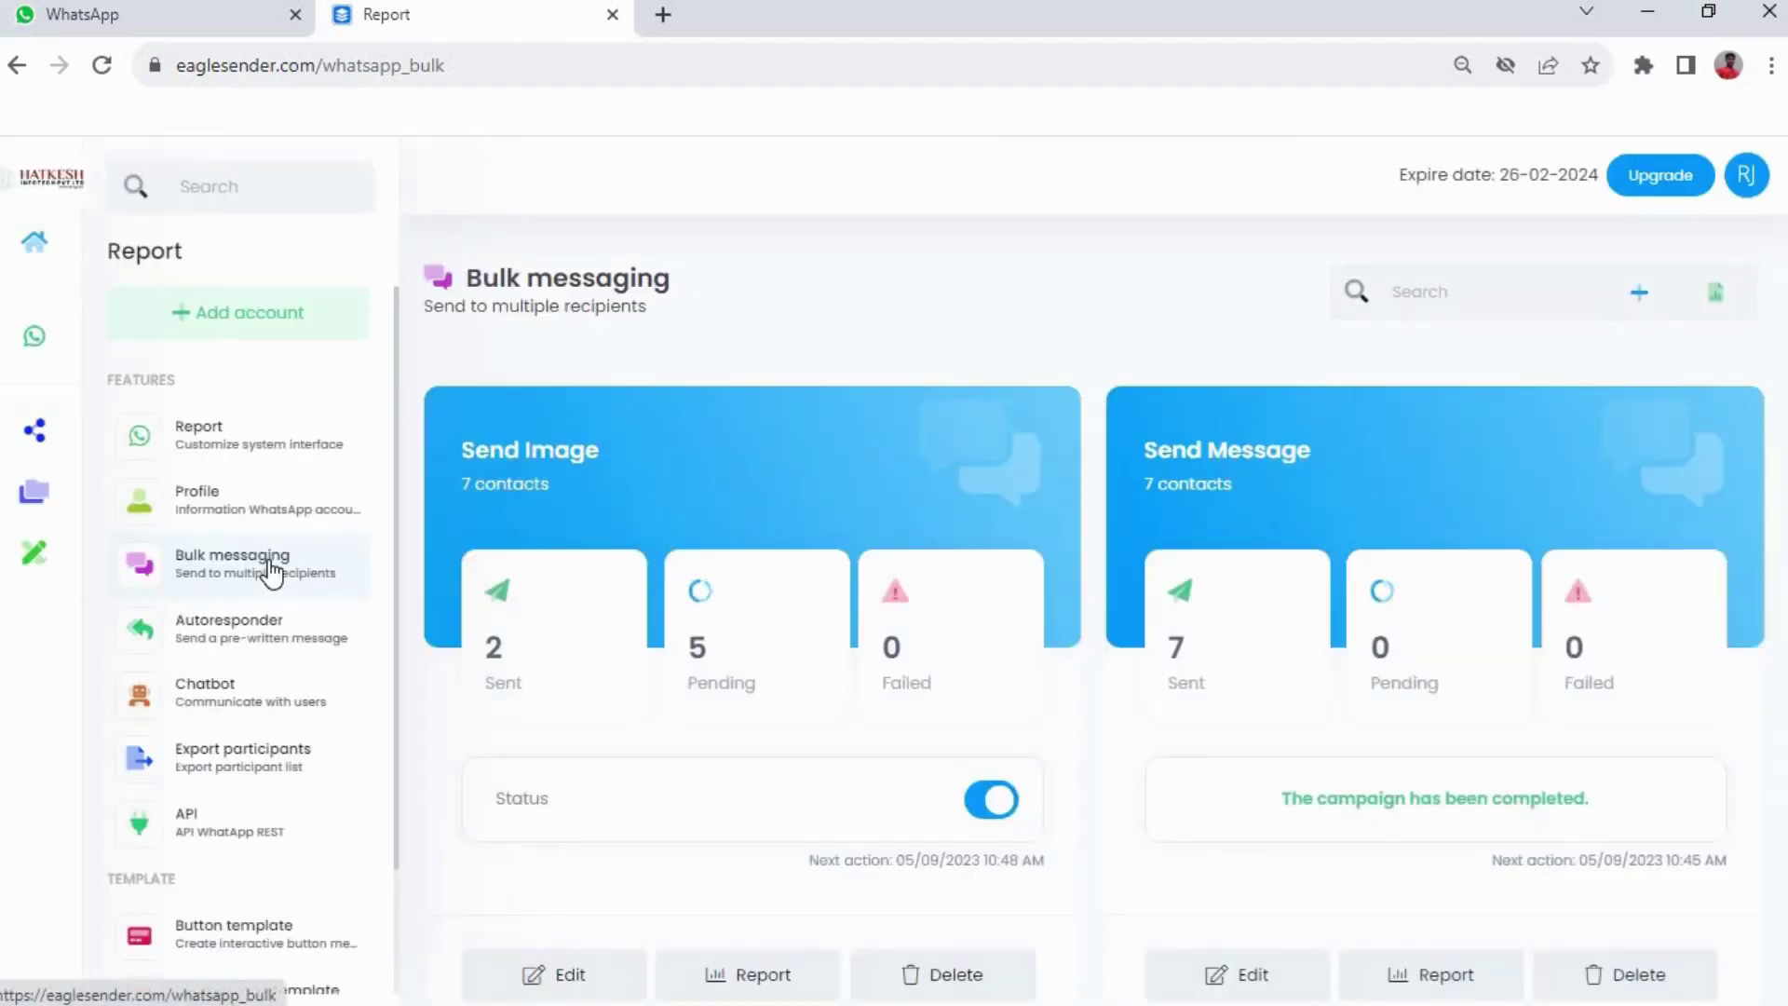
{"action": "left_click", "coordinate": [271, 570]}
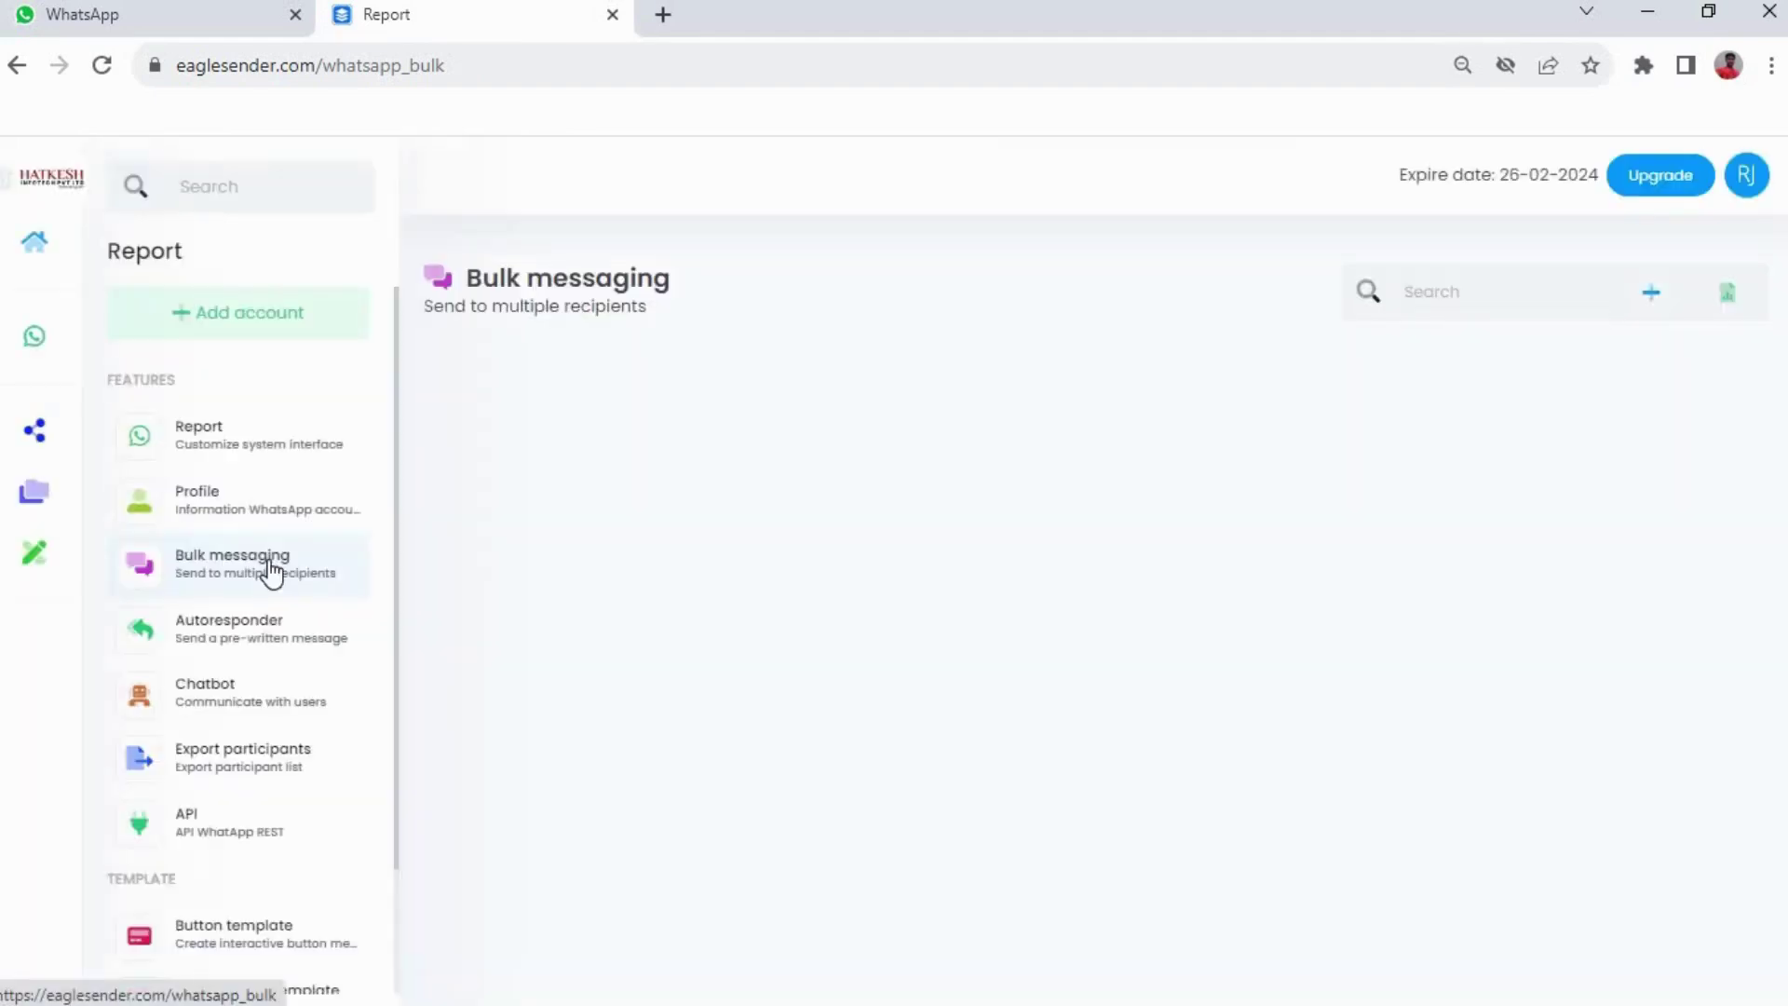
{"action": "left_click", "coordinate": [271, 570]}
{"action": "left_click", "coordinate": [271, 570]}
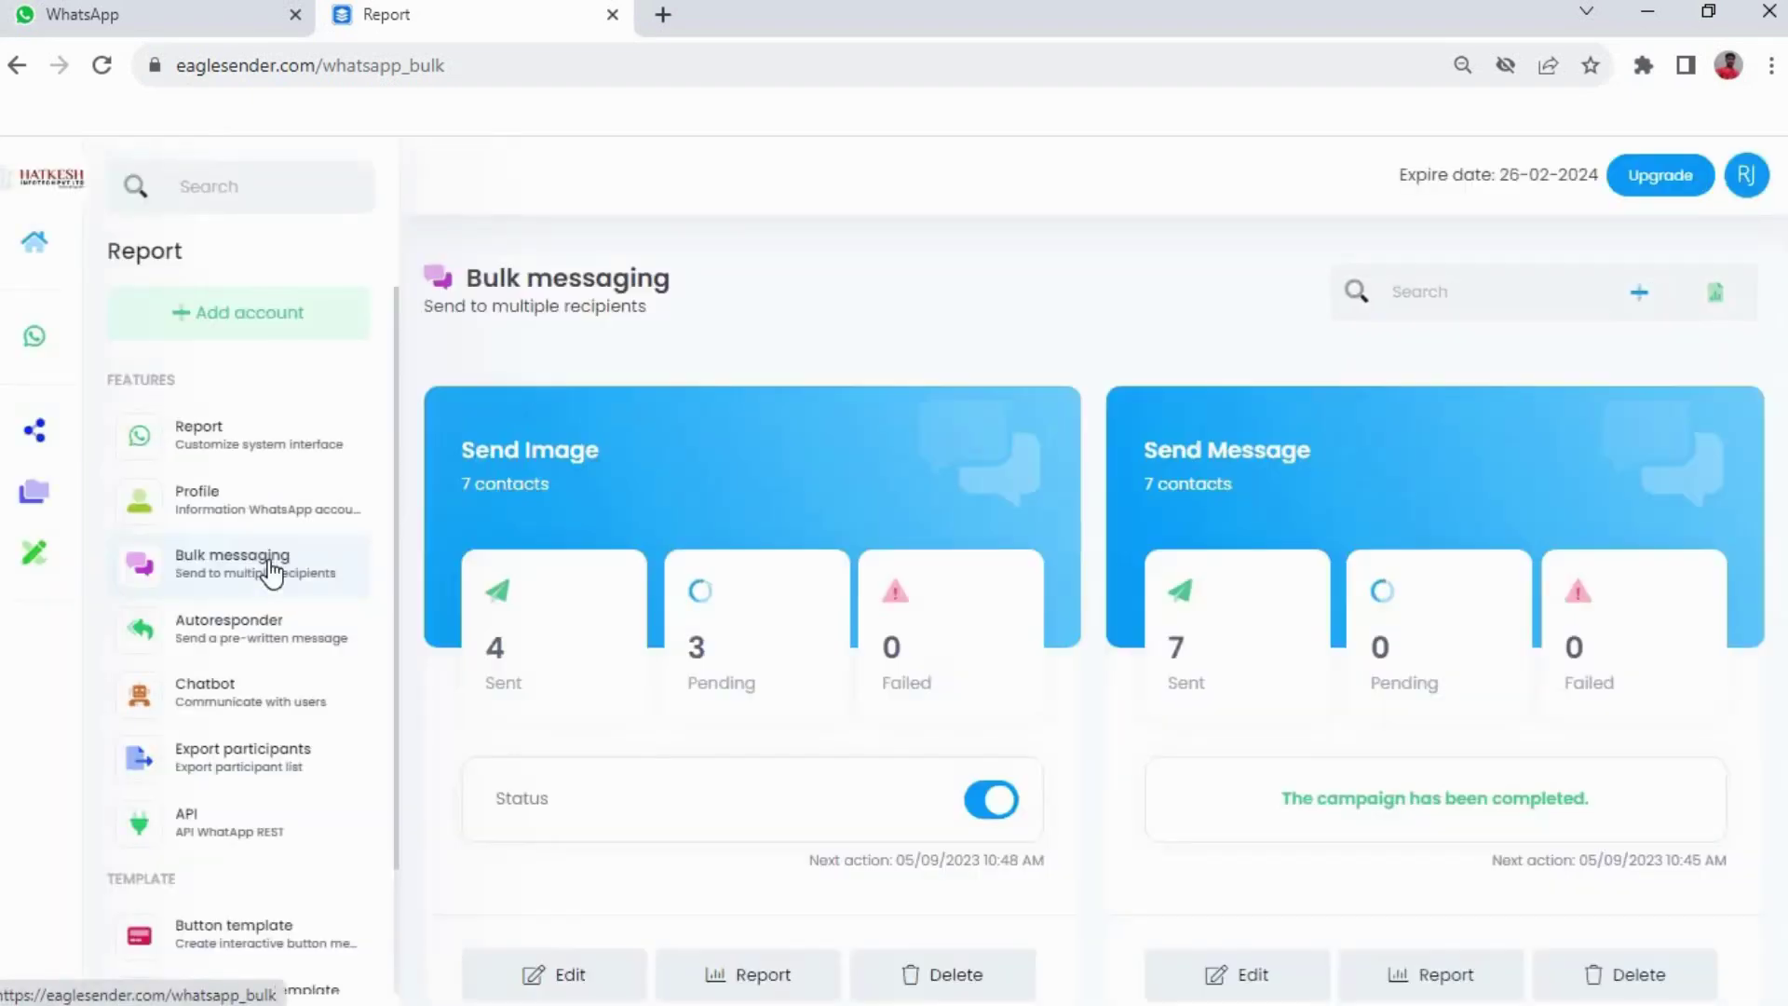
{"action": "left_click", "coordinate": [271, 570]}
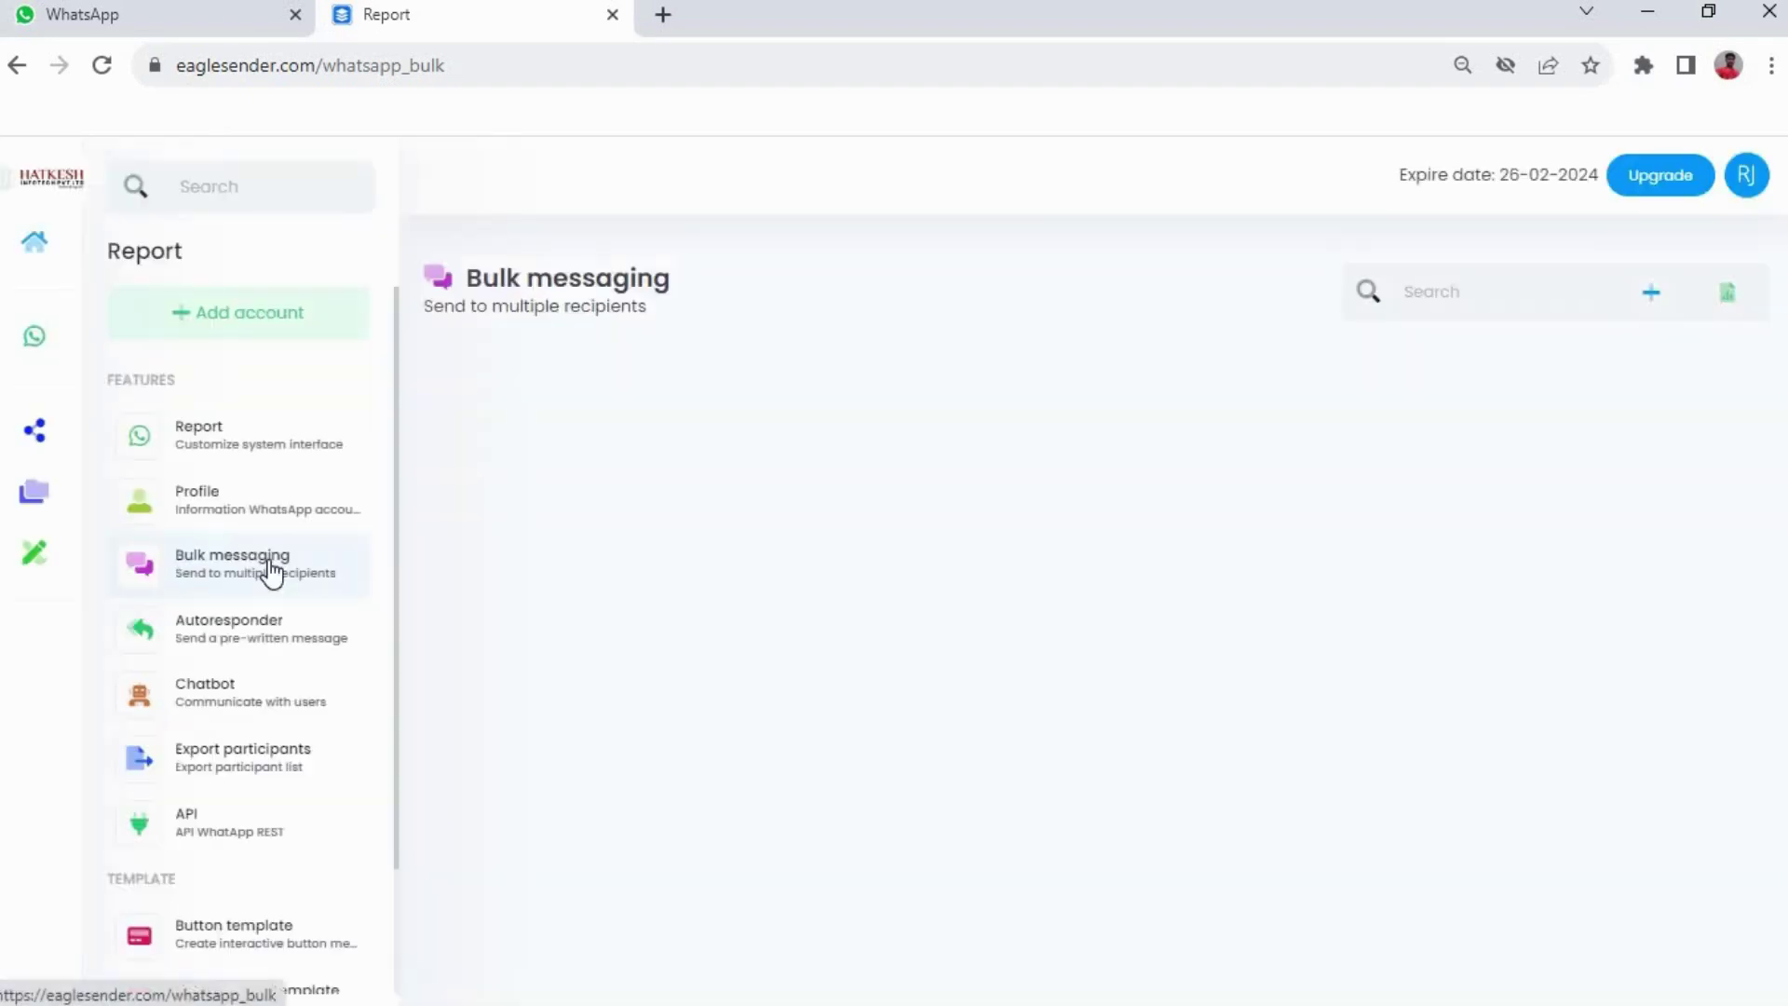
{"action": "left_click", "coordinate": [268, 562]}
{"action": "left_click", "coordinate": [269, 560]}
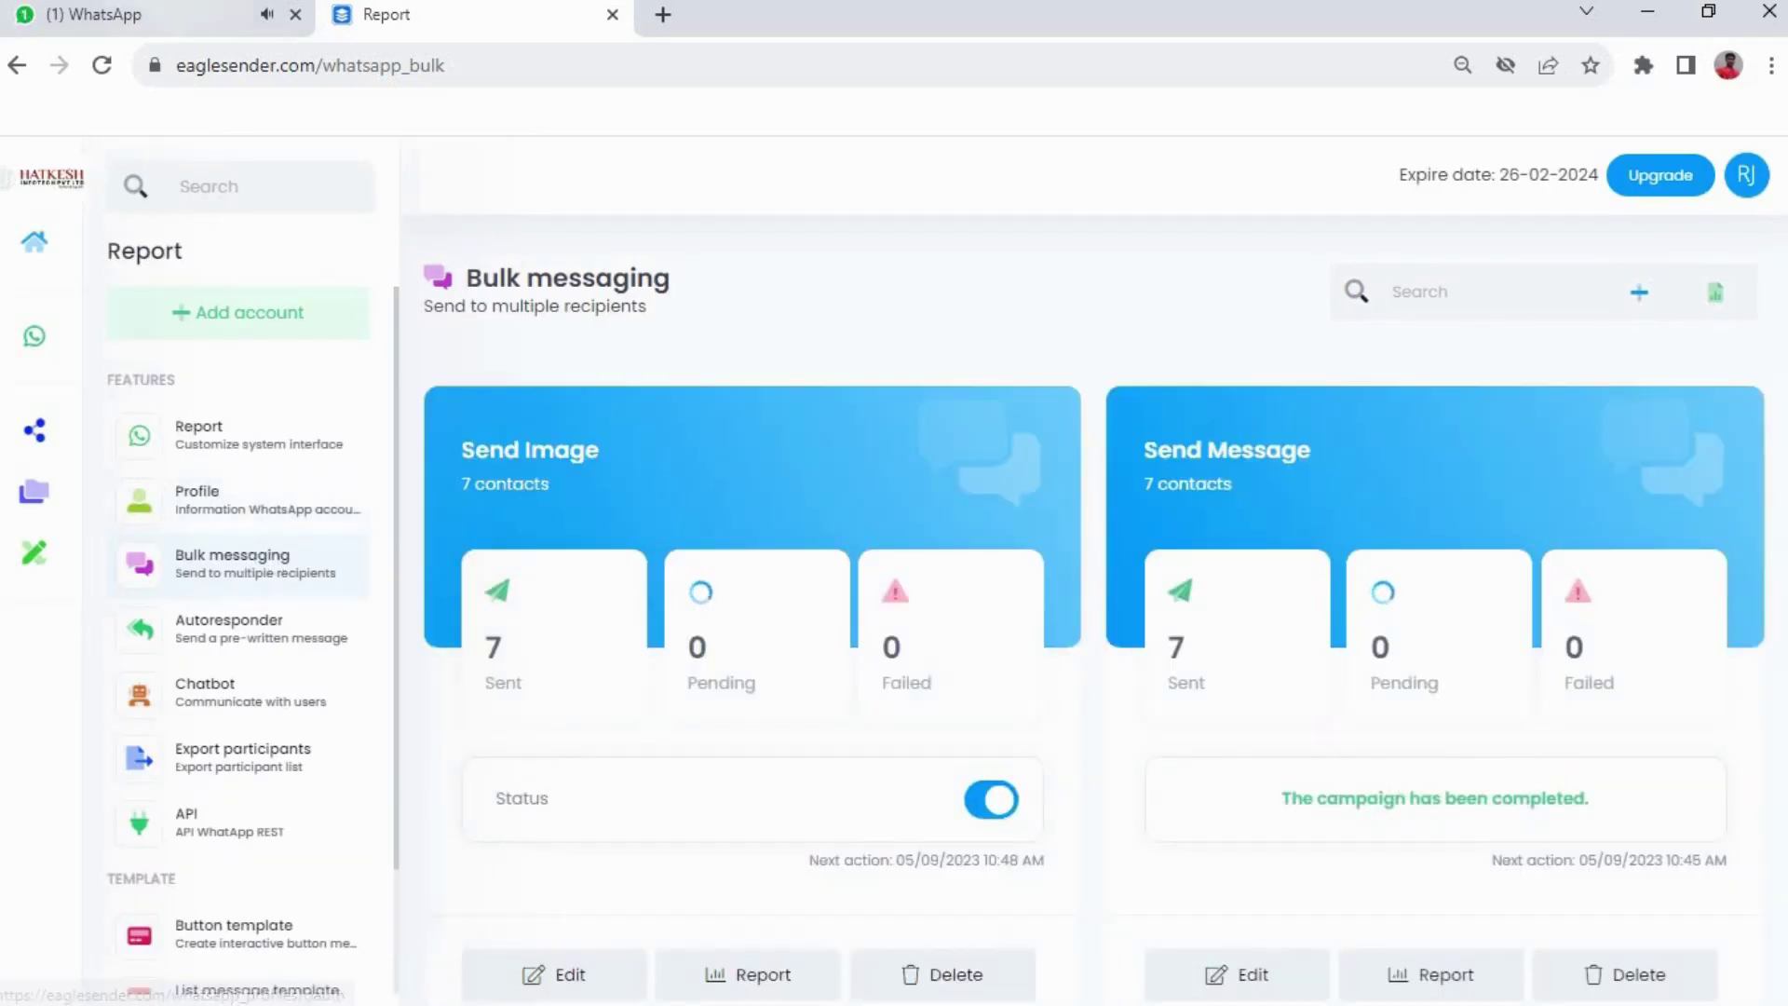
{"action": "left_click", "coordinate": [1625, 974]}
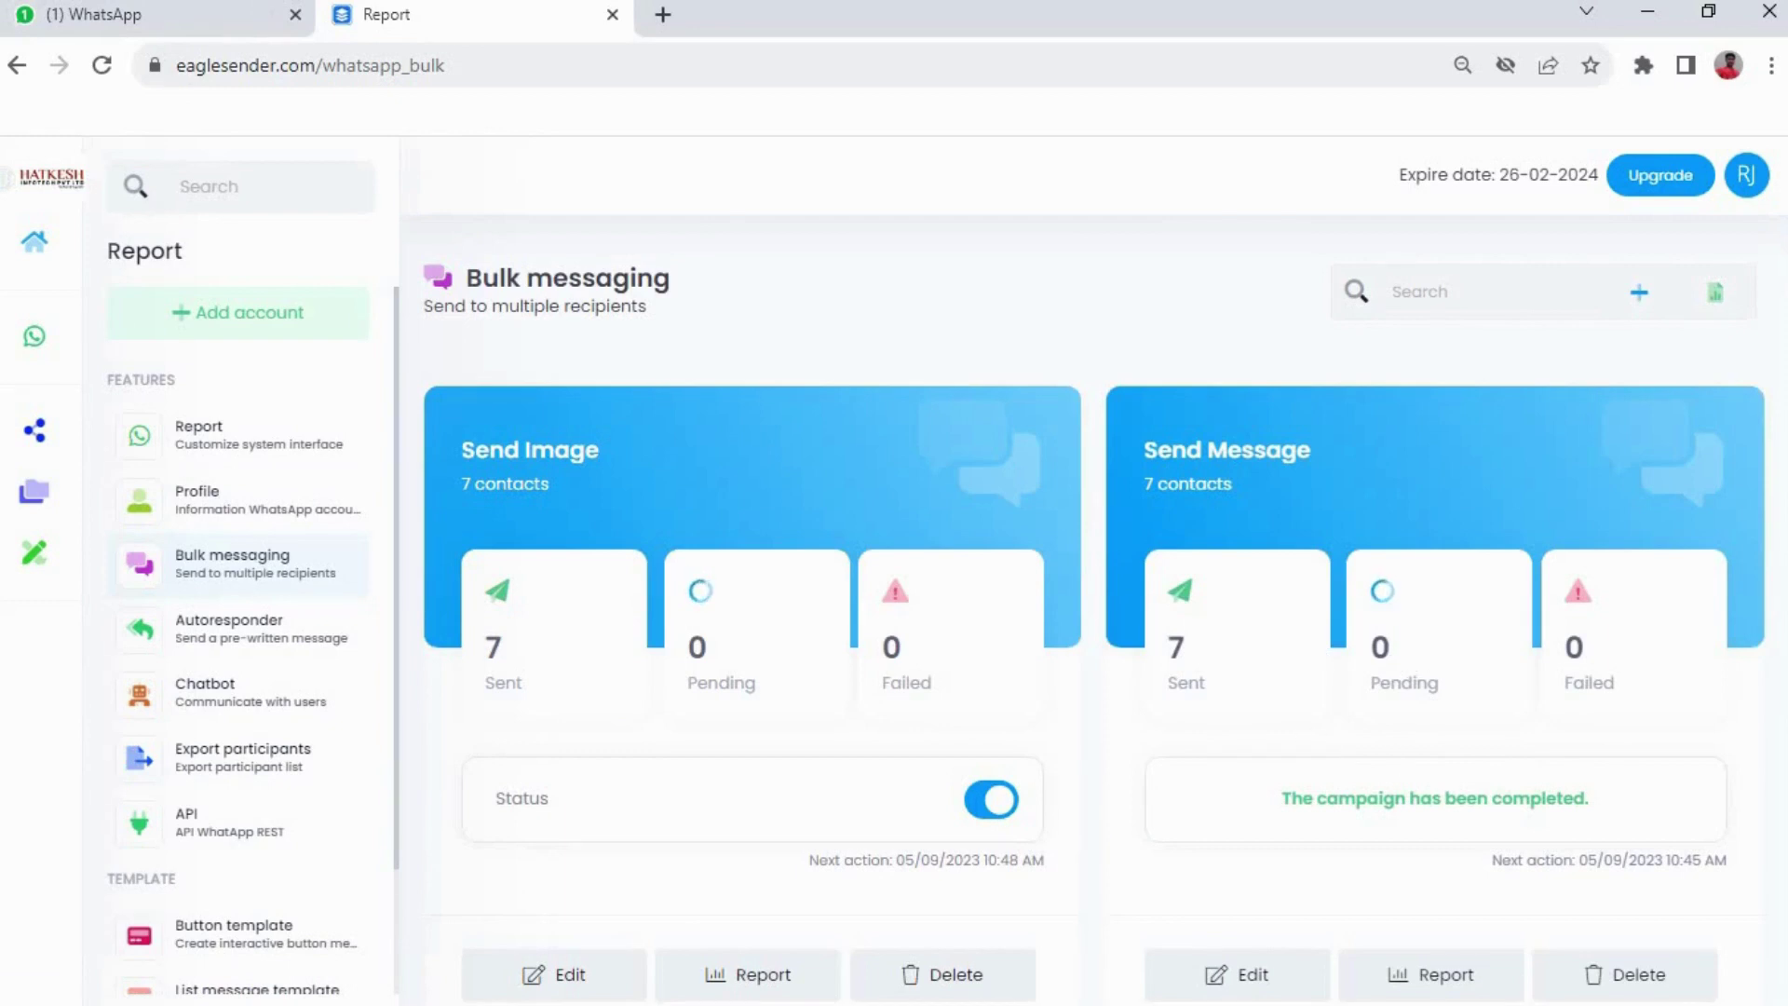
{"action": "left_click", "coordinate": [185, 19]}
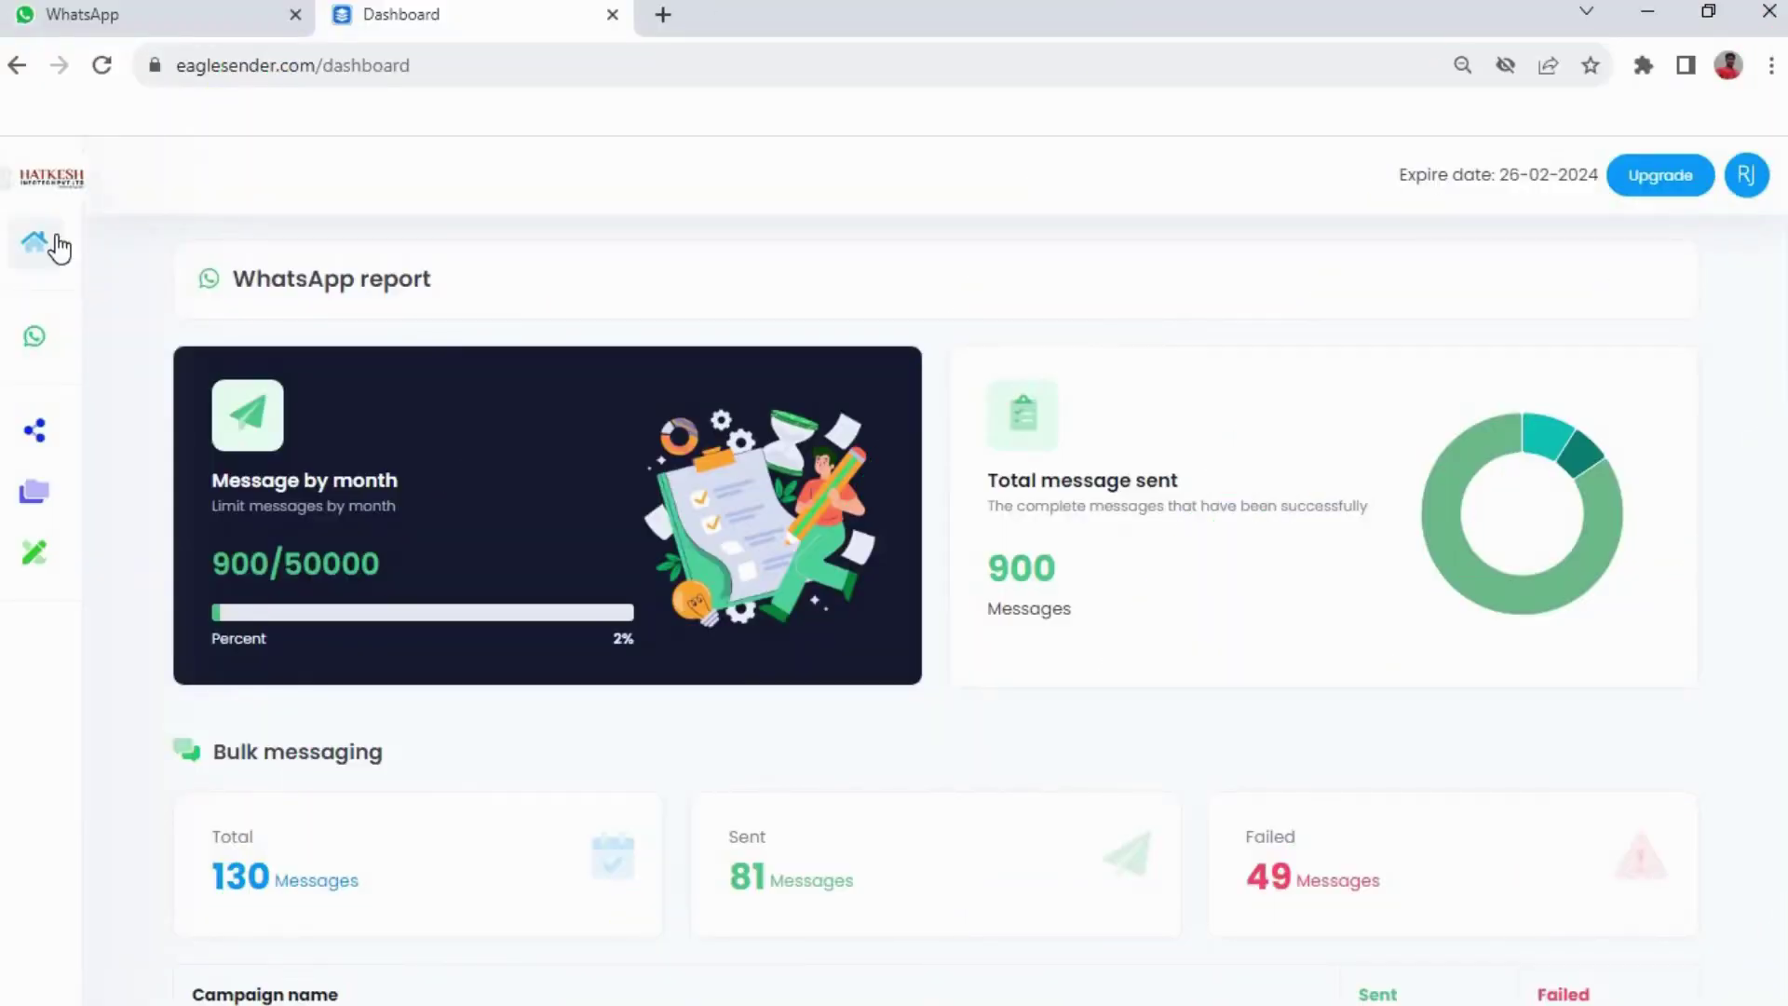
Go to the Chatbot section and show the HATKESH INFOTECH PVT LTD card's item list
{"action": "mouse_move", "coordinate": [58, 247]}
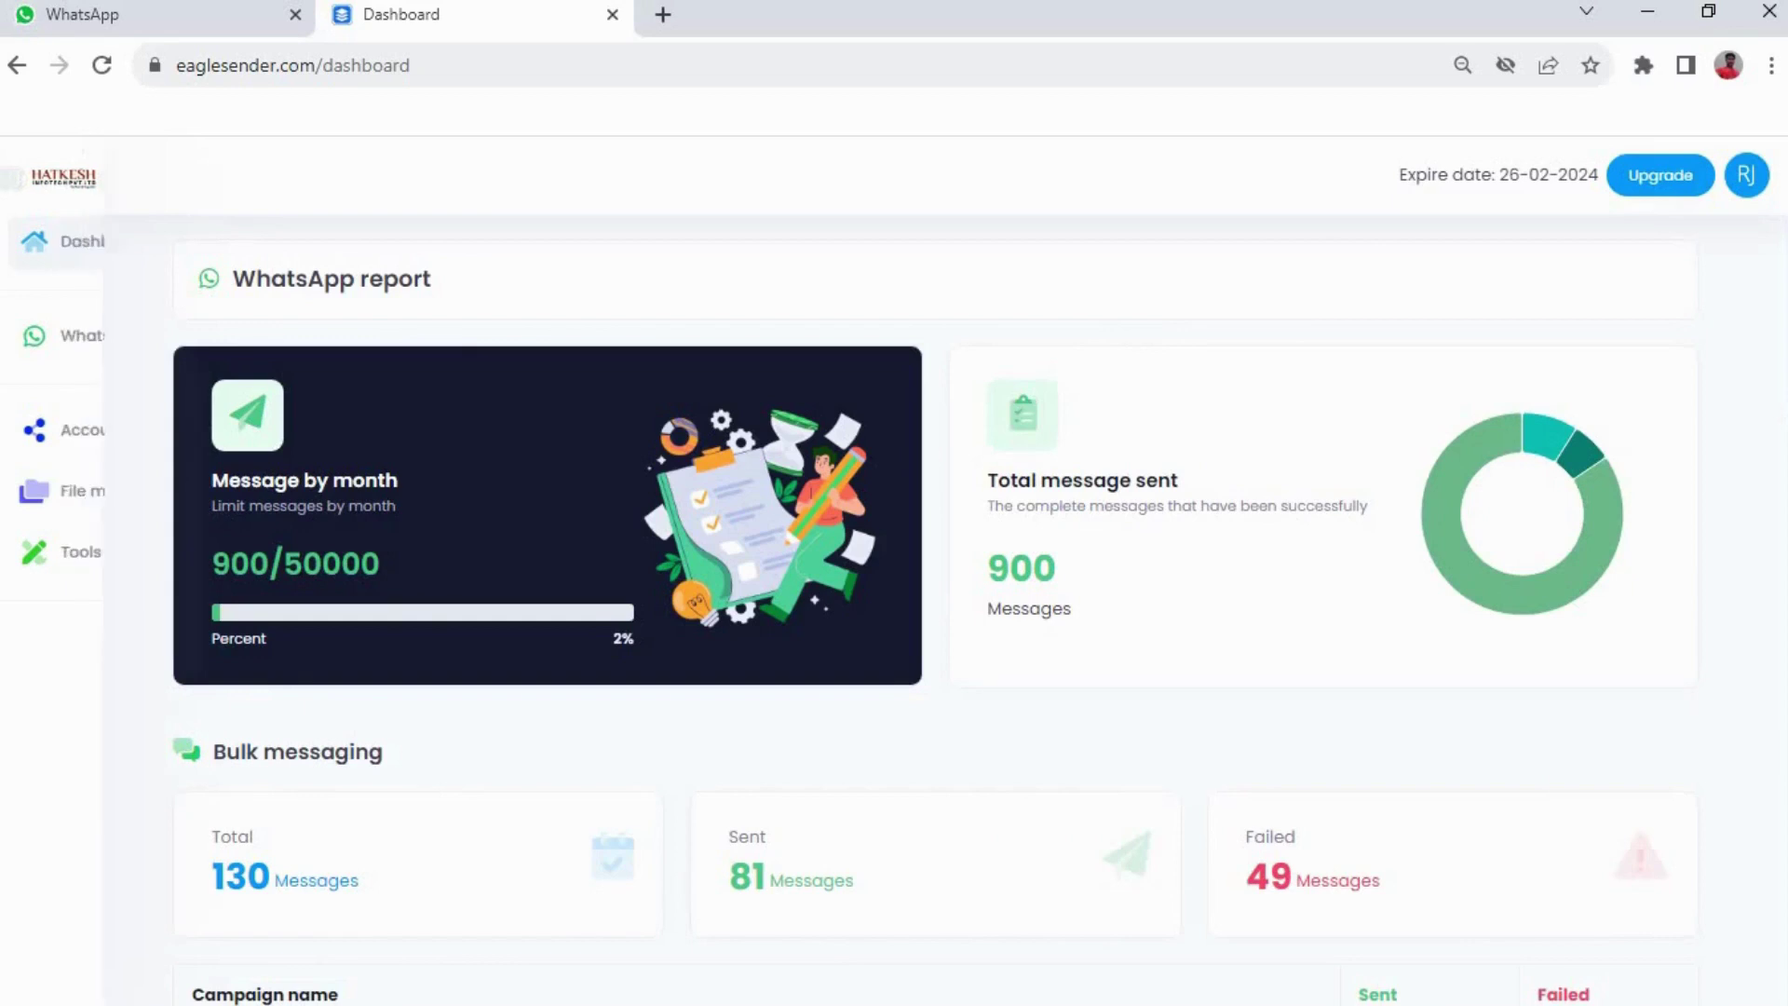
{"action": "left_click", "coordinate": [81, 347]}
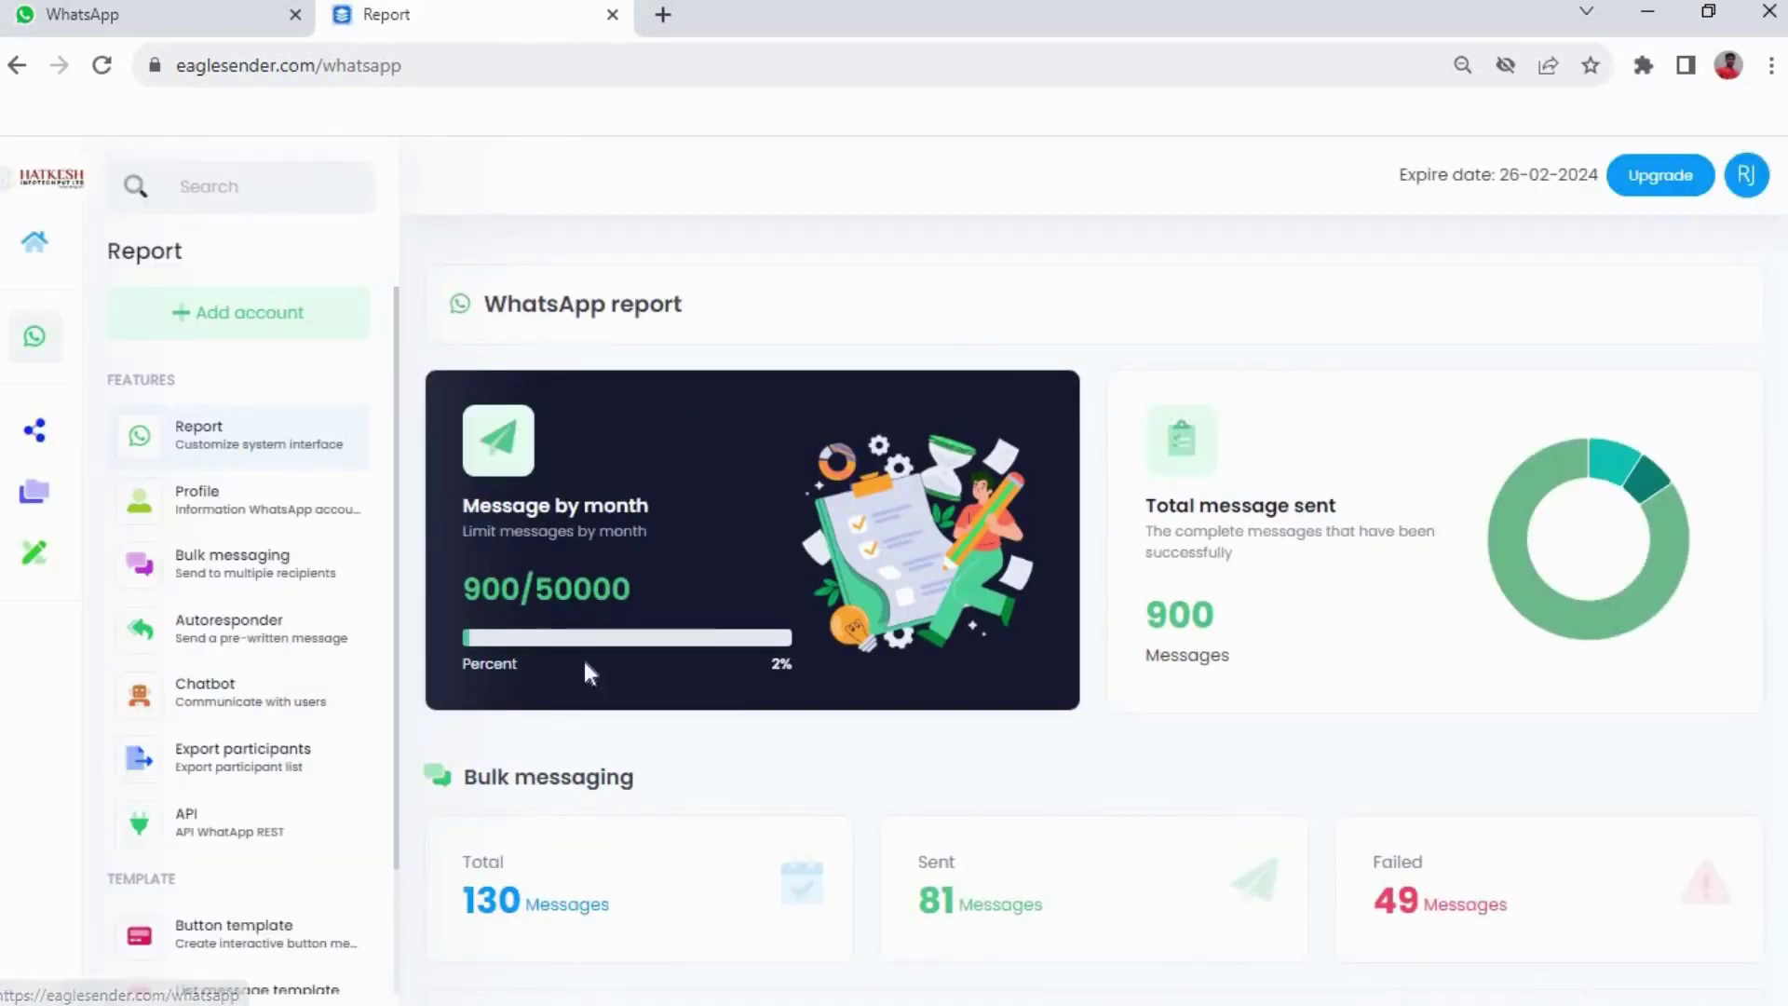
{"action": "scroll", "coordinate": [287, 480], "scroll_direction": "down", "scroll_amount": 2}
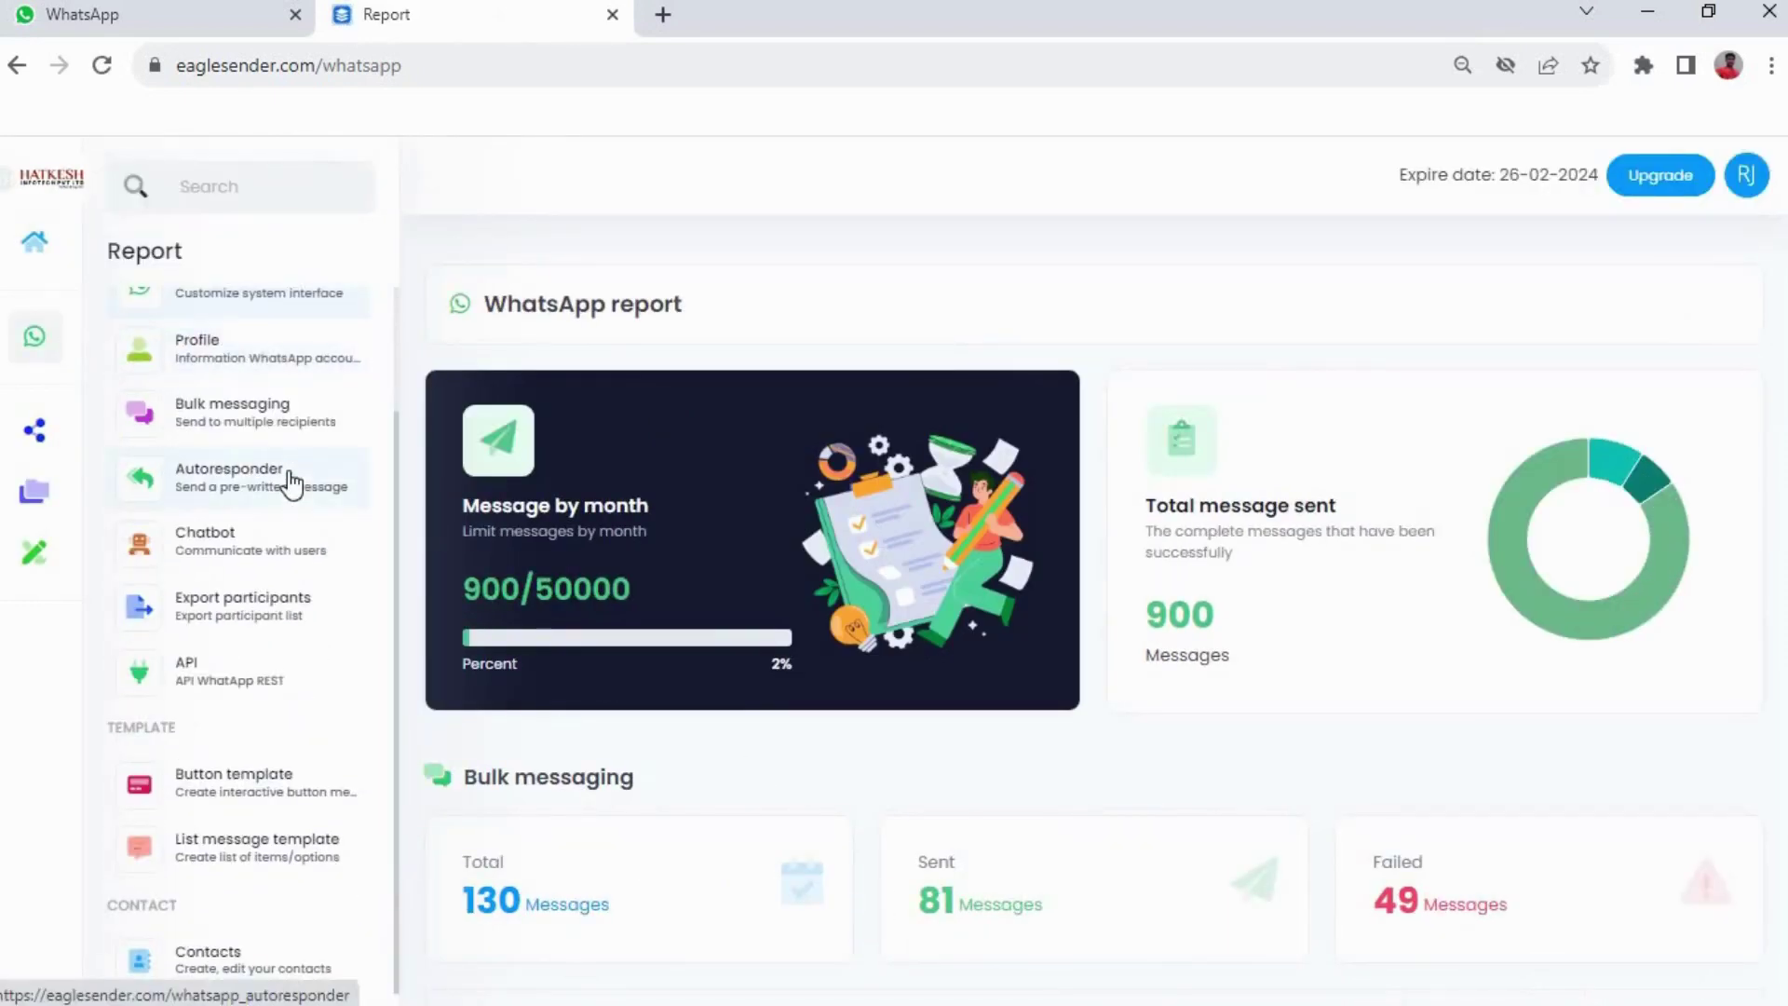
{"action": "left_click", "coordinate": [278, 550]}
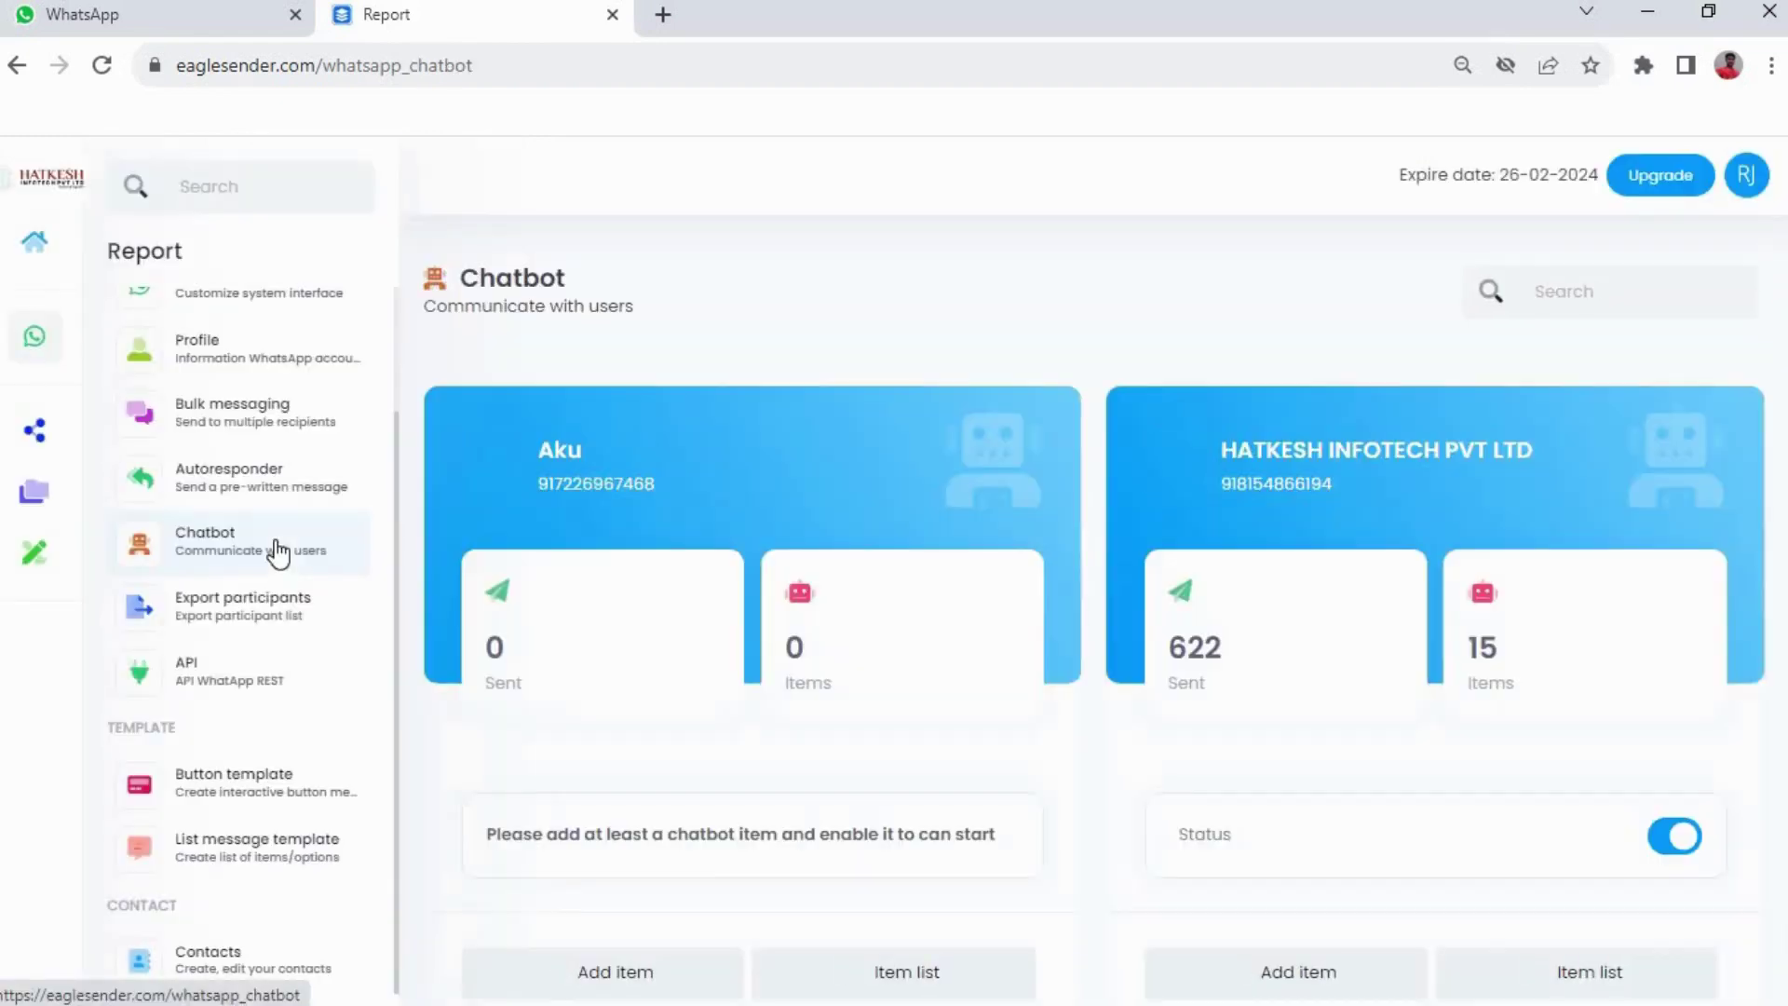
{"action": "scroll", "coordinate": [1344, 573], "scroll_direction": "down", "scroll_amount": 2}
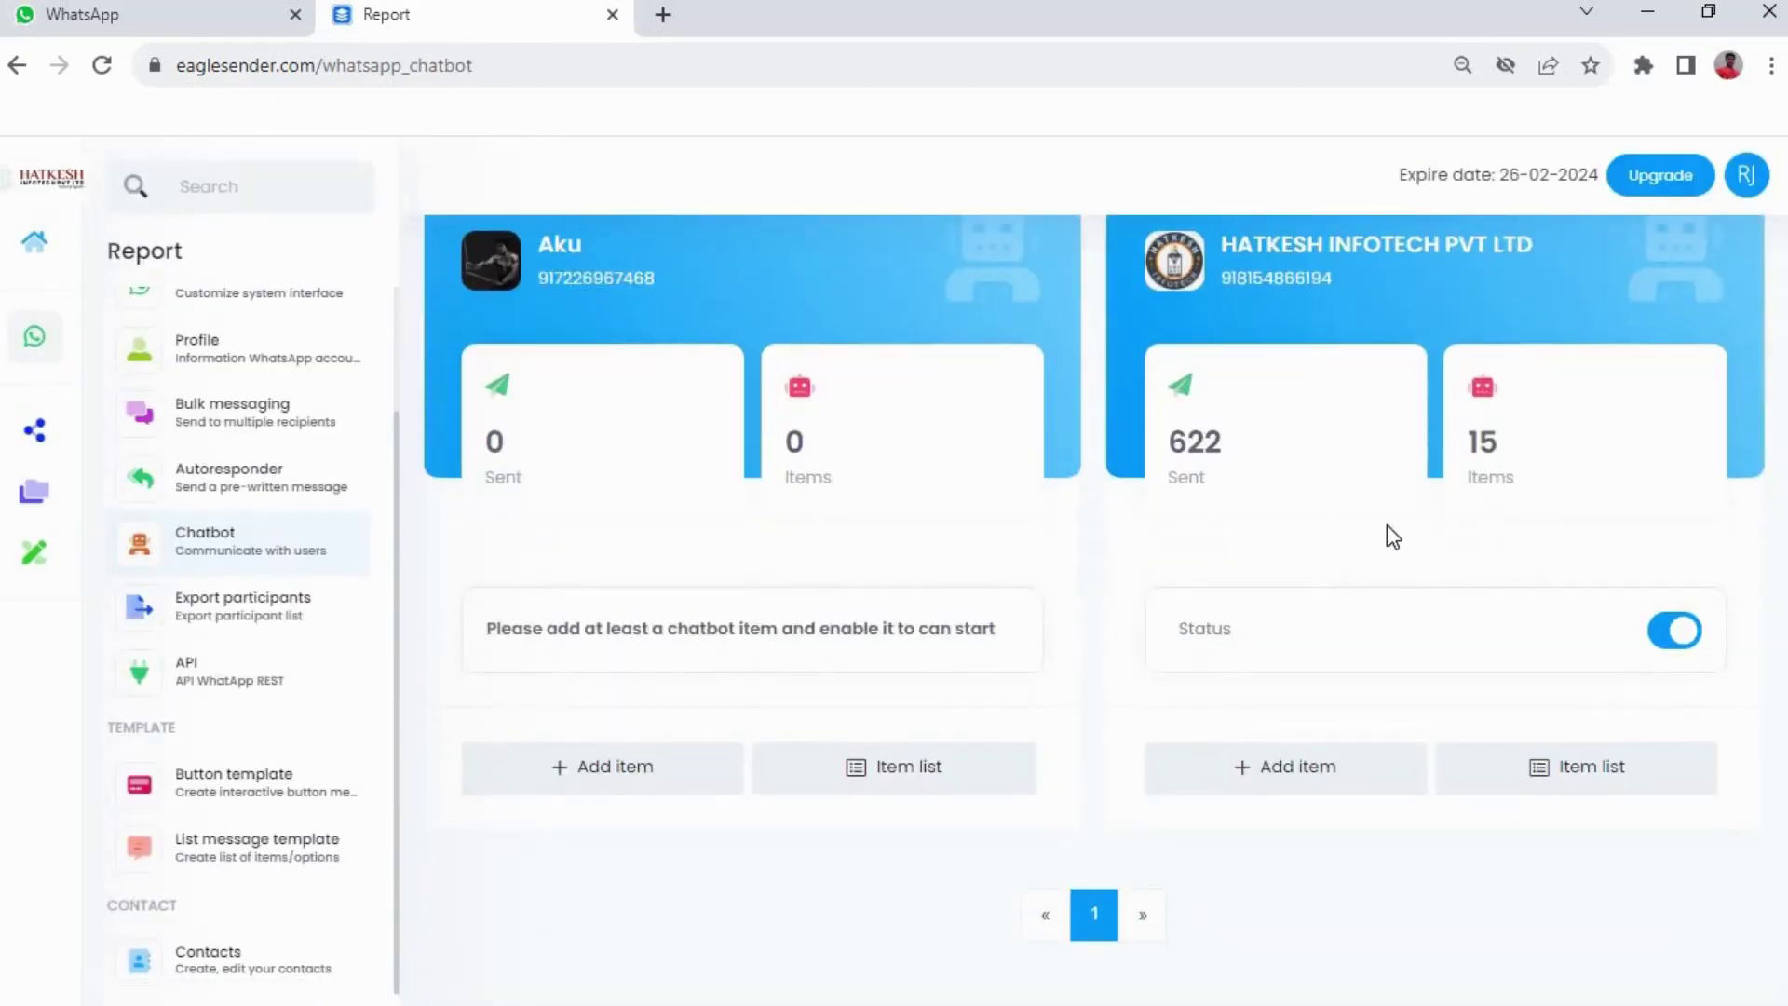
{"action": "scroll", "coordinate": [1391, 536], "scroll_direction": "up", "scroll_amount": 2}
{"action": "scroll", "coordinate": [1297, 495], "scroll_direction": "down", "scroll_amount": 2}
{"action": "left_click", "coordinate": [1605, 796]}
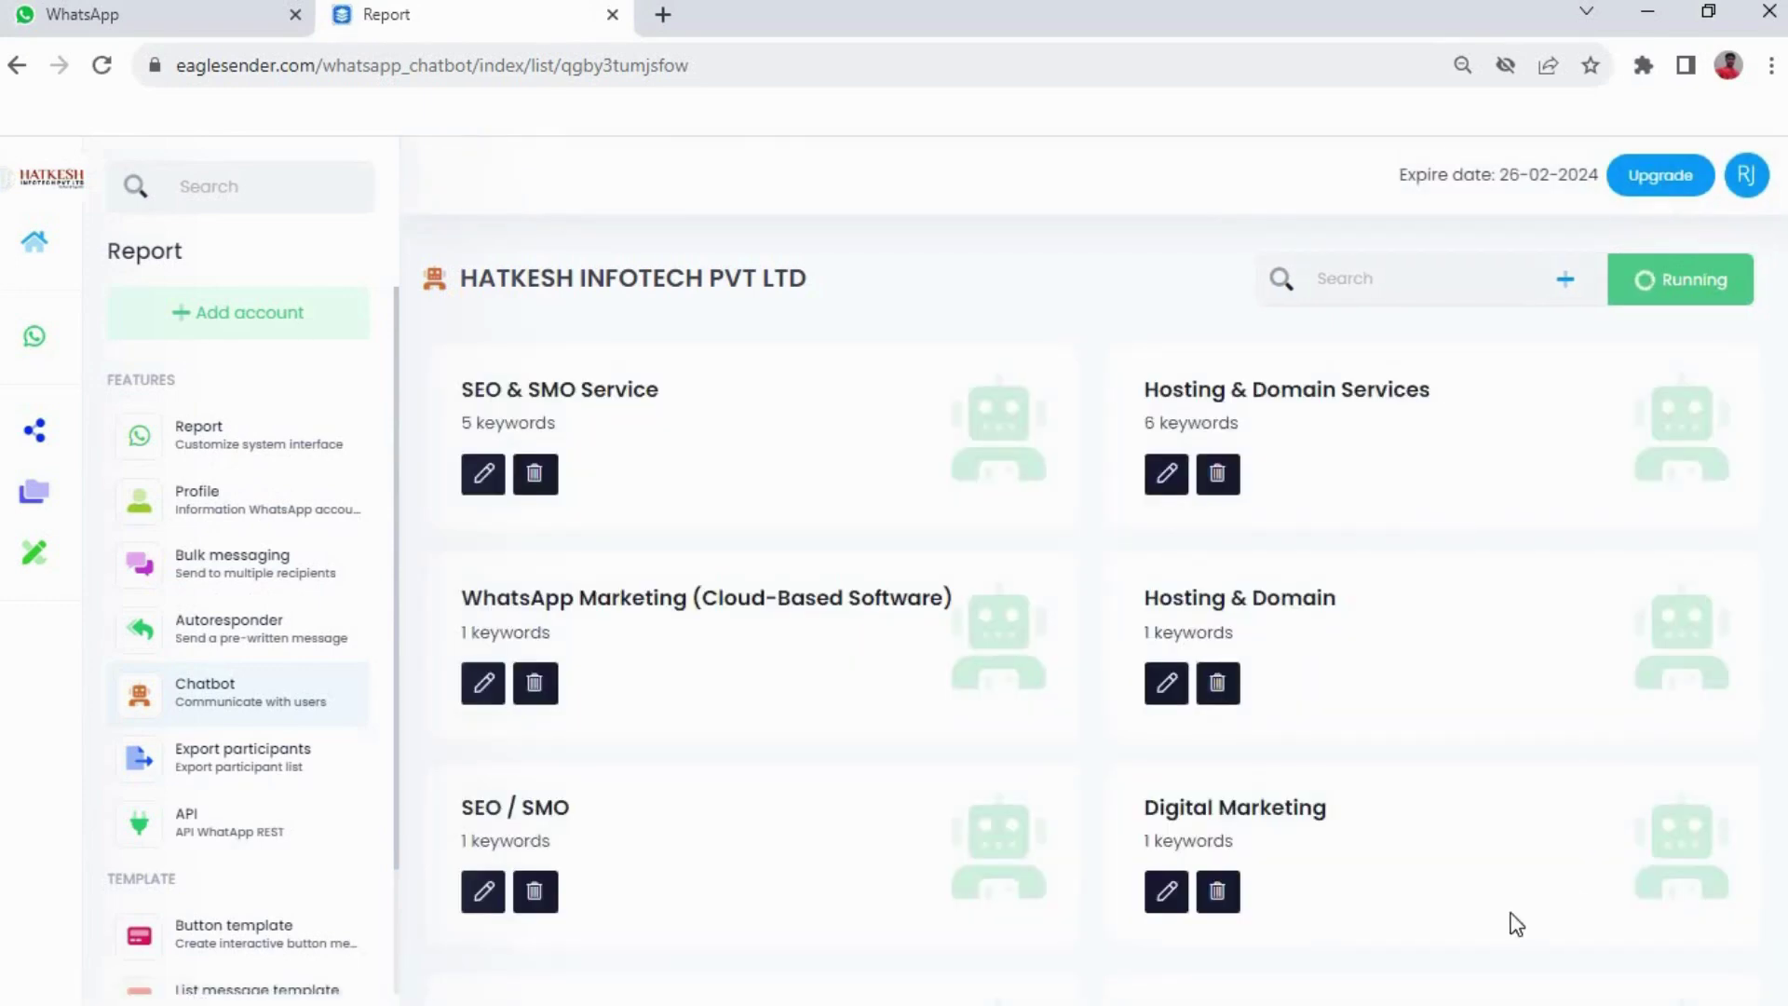
Create chatbot item 'Test' with keyword Hello Sir and a caption menu of Press 21–24 options
{"action": "left_click", "coordinate": [1566, 291]}
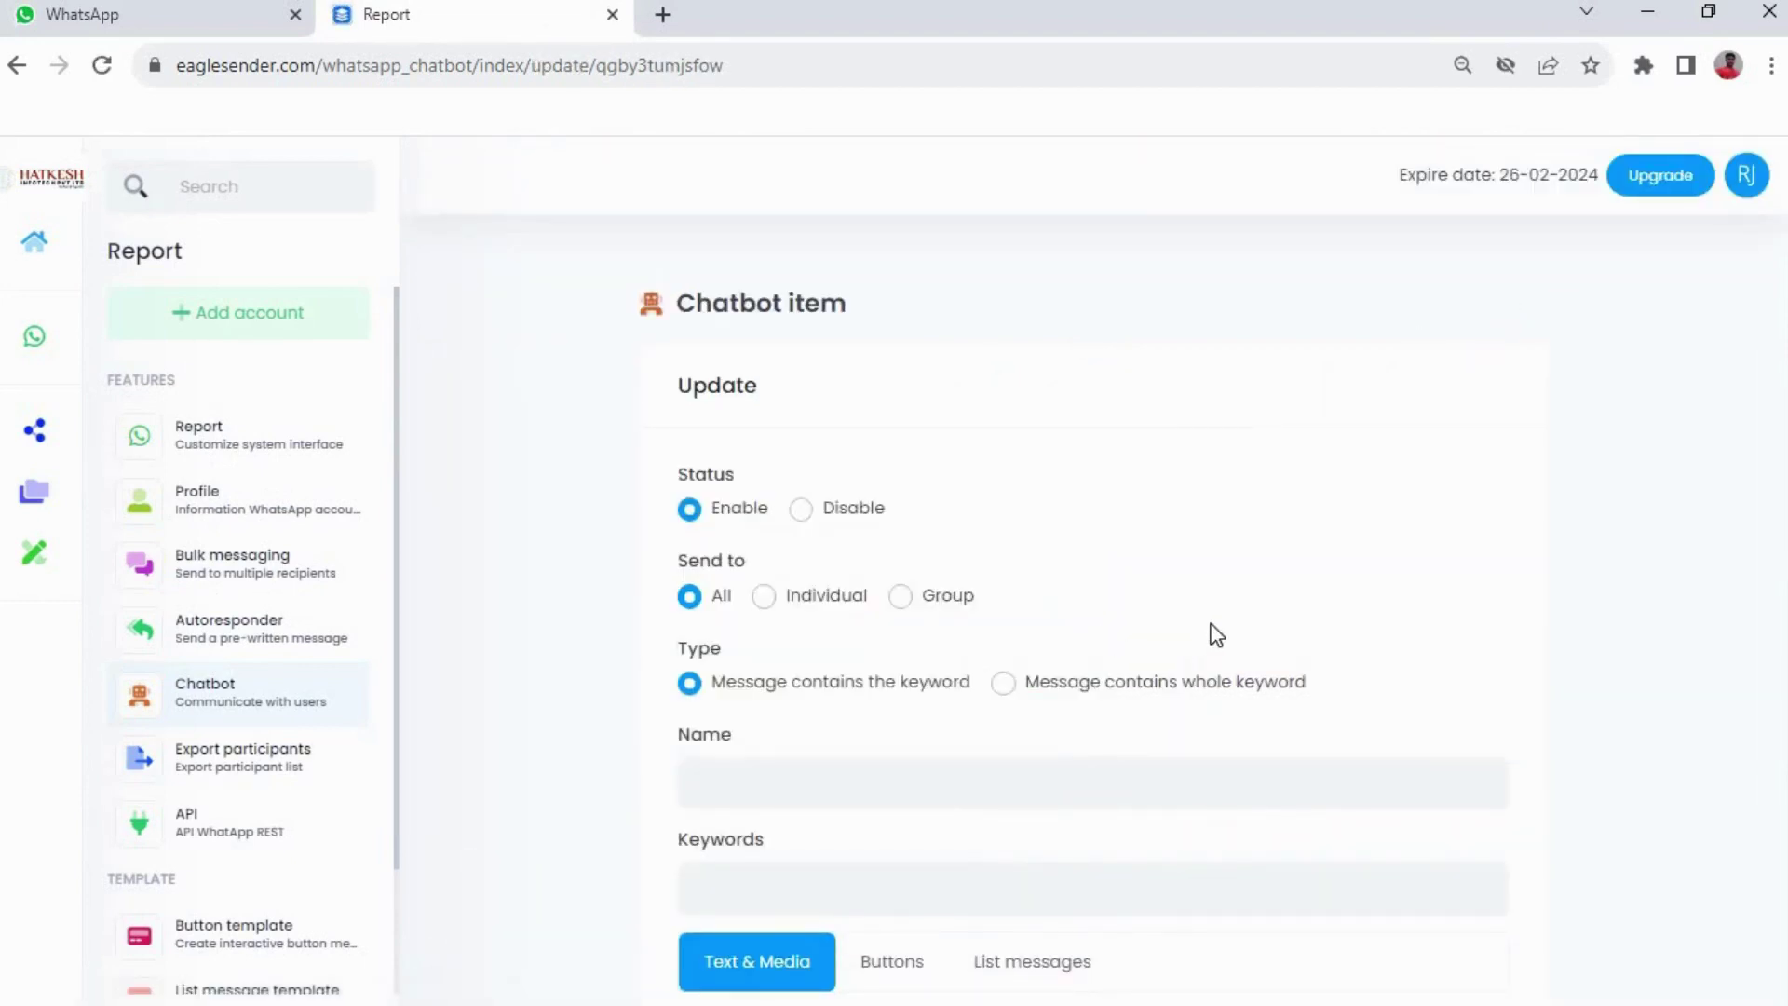
{"action": "scroll", "coordinate": [1164, 619], "scroll_direction": "down", "scroll_amount": 3}
{"action": "left_click", "coordinate": [849, 521]}
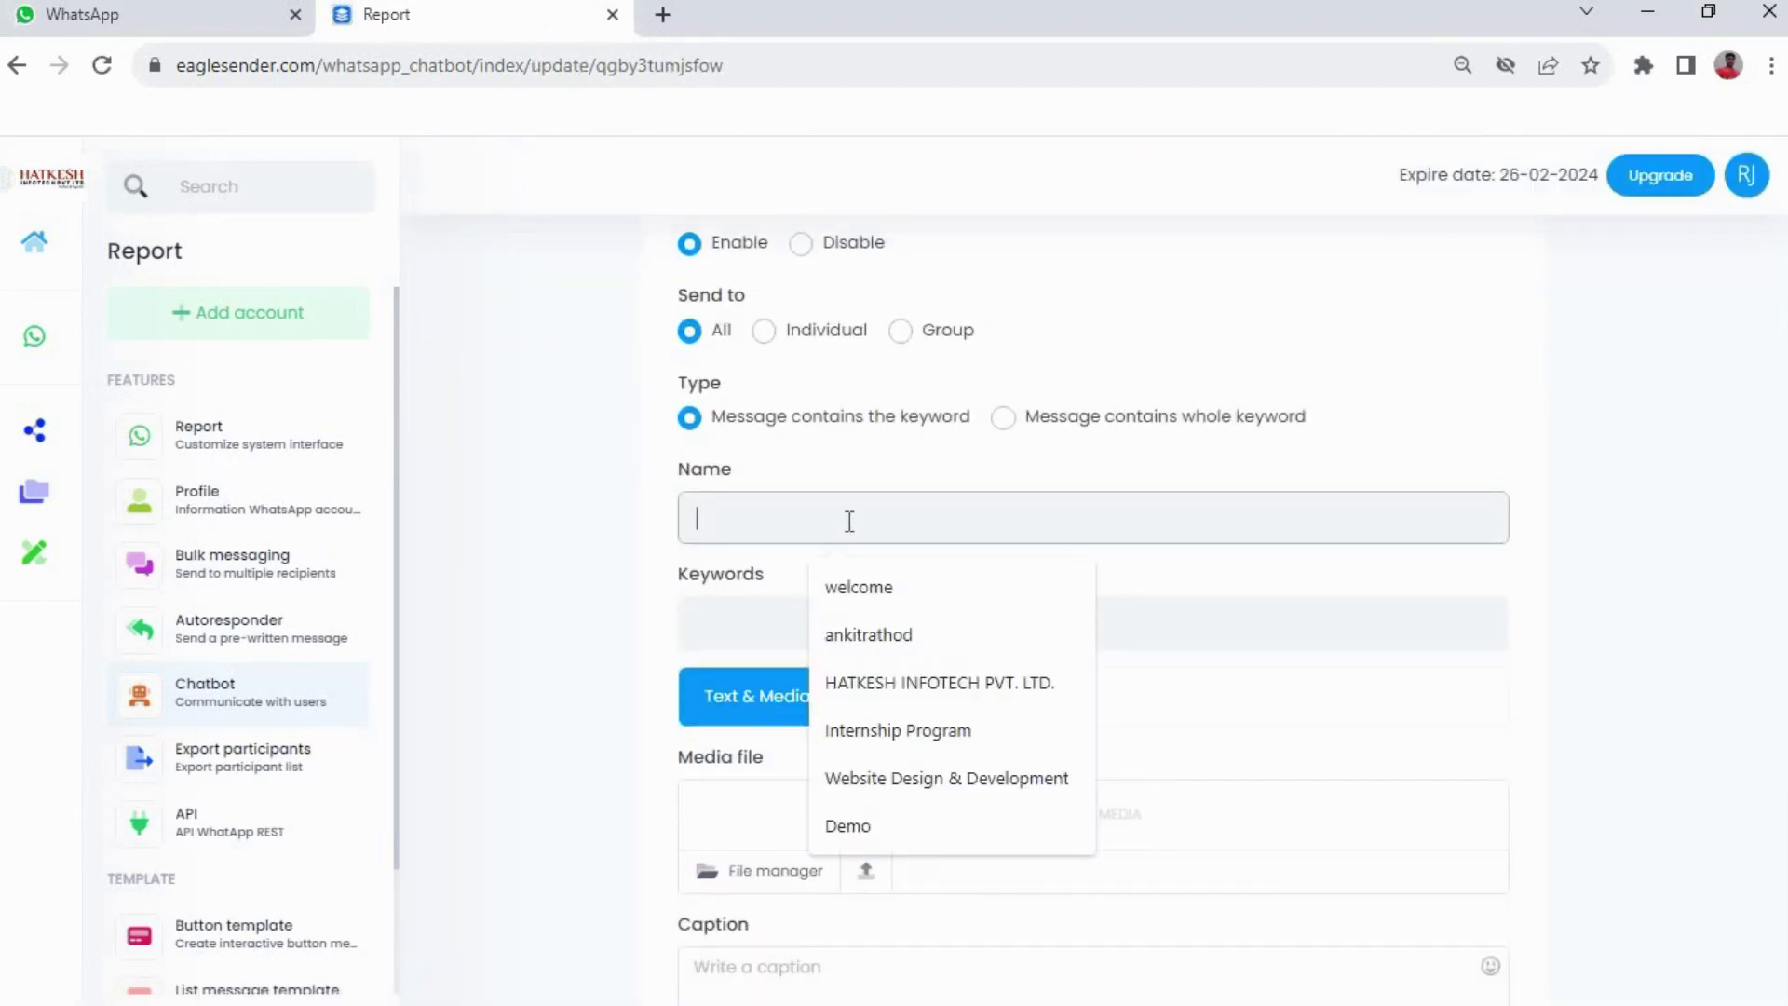
{"action": "type", "text": "Test"}
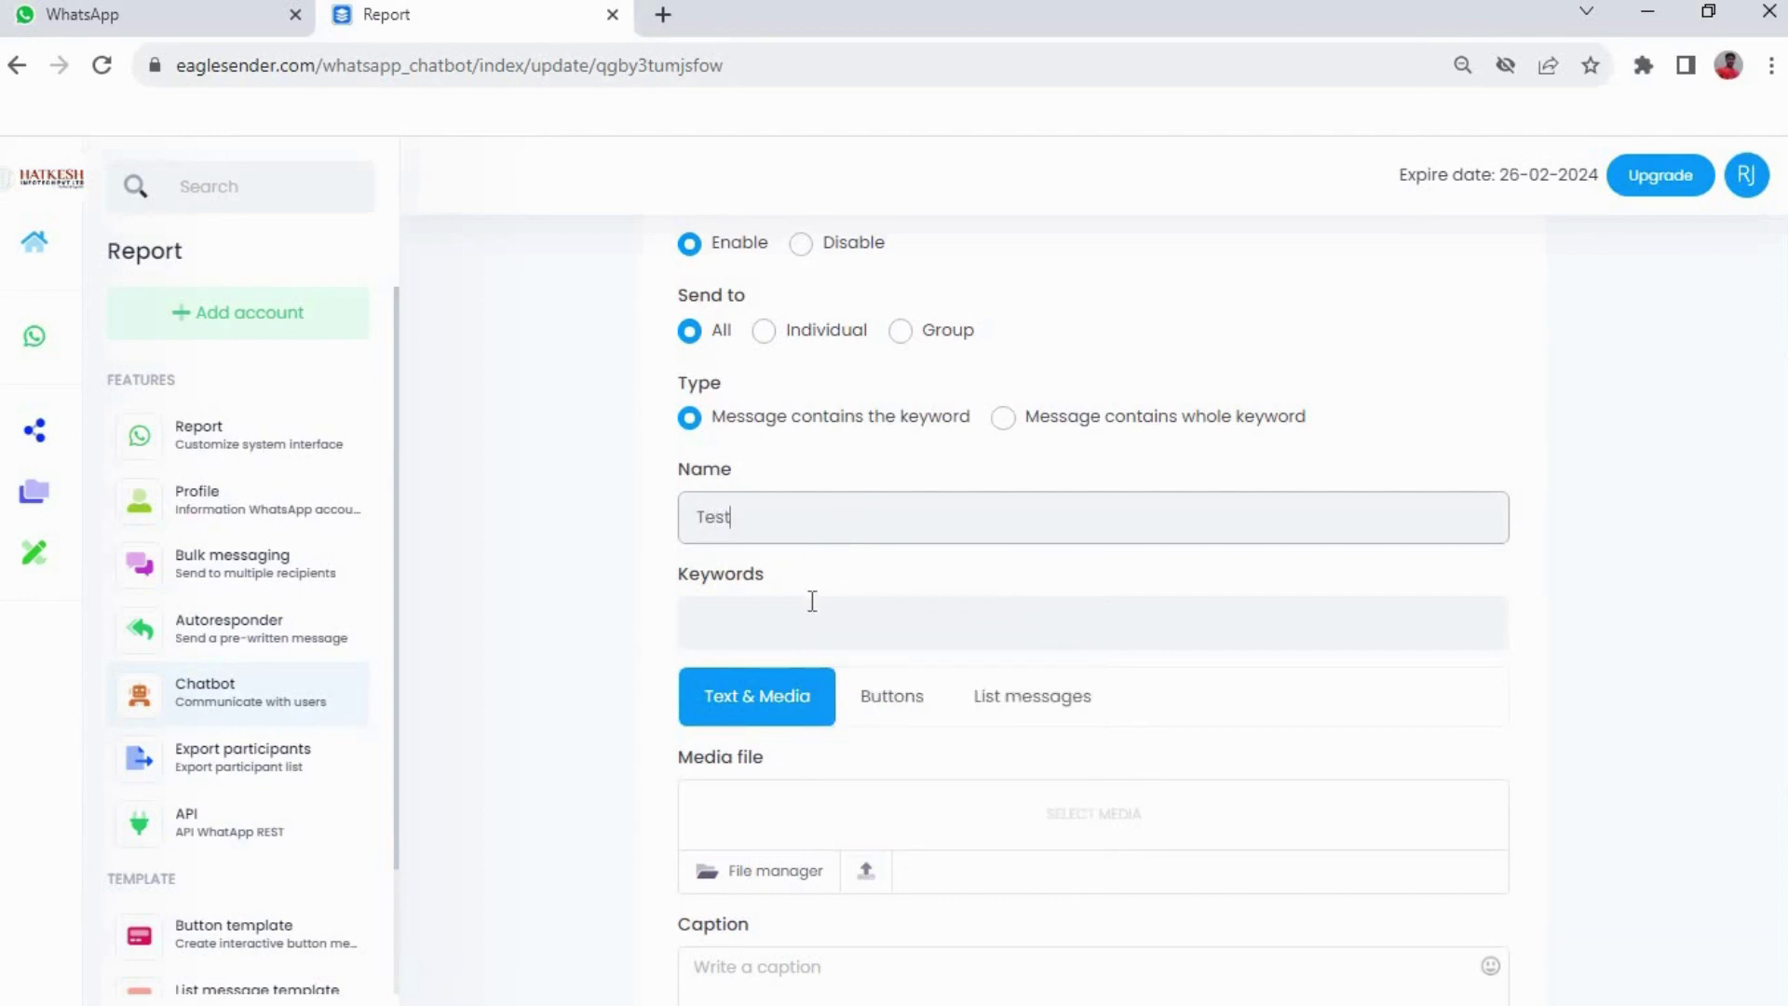
{"action": "left_click", "coordinate": [812, 609]}
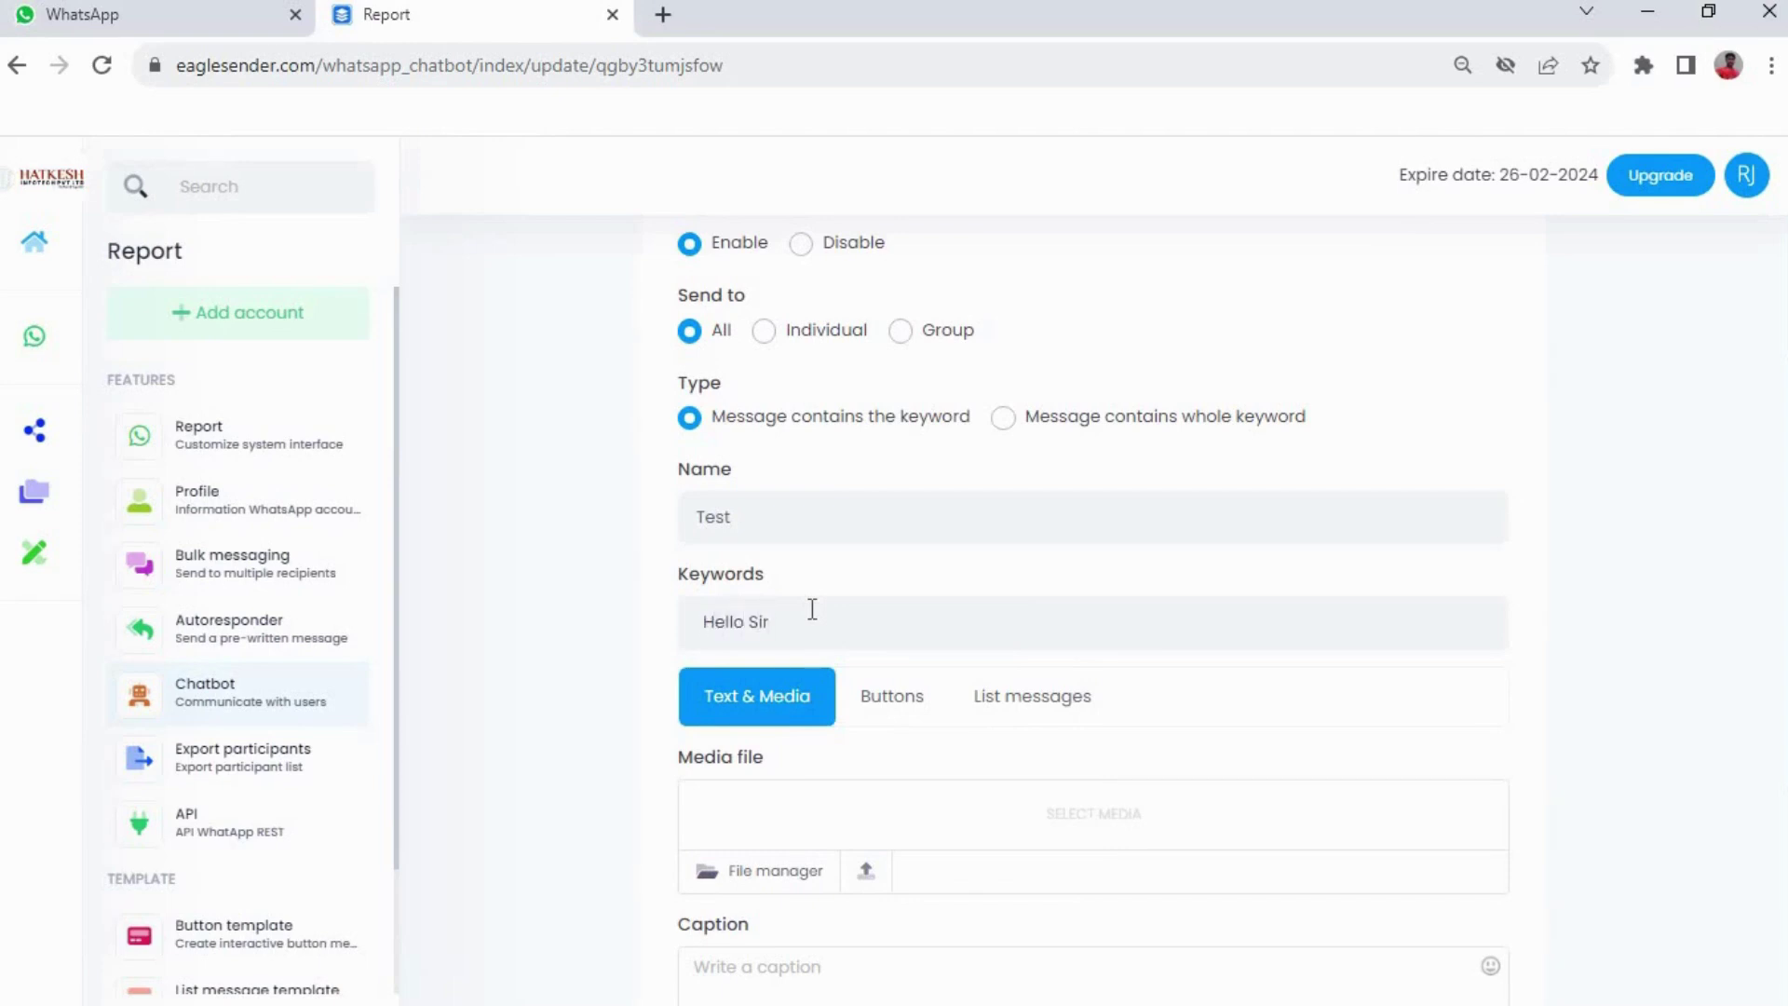
{"action": "scroll", "coordinate": [1115, 637], "scroll_direction": "down", "scroll_amount": 3}
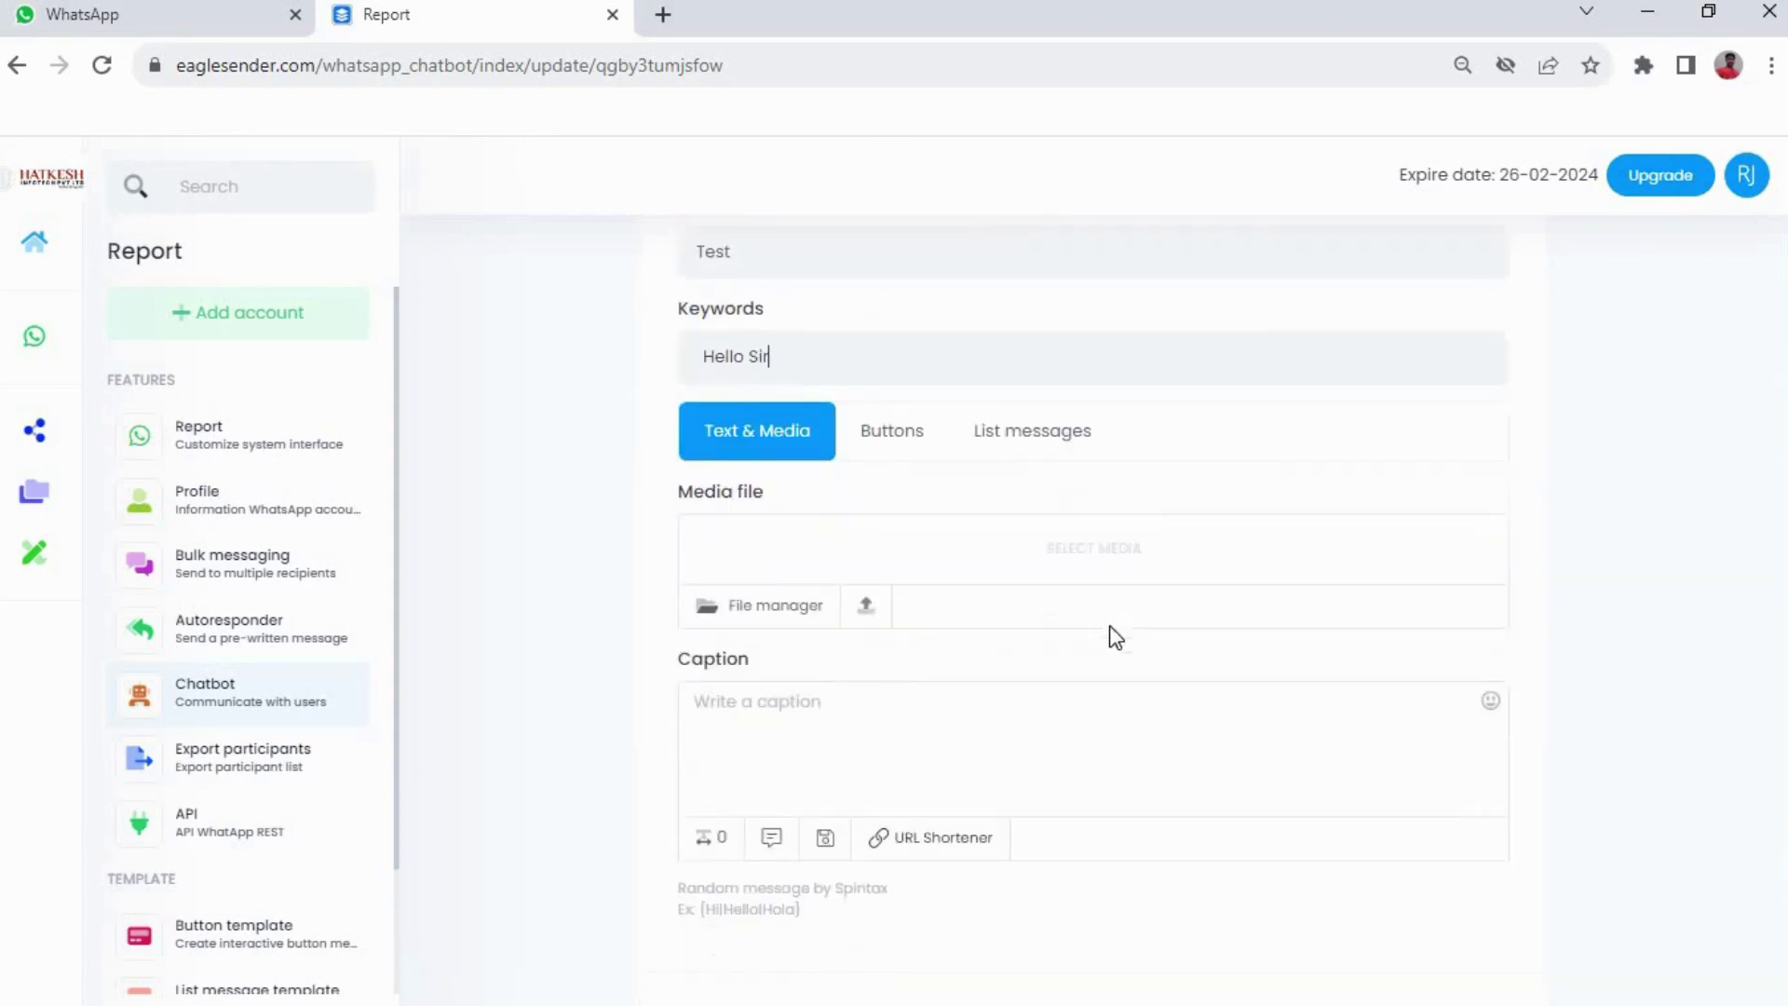
{"action": "left_click", "coordinate": [890, 691]}
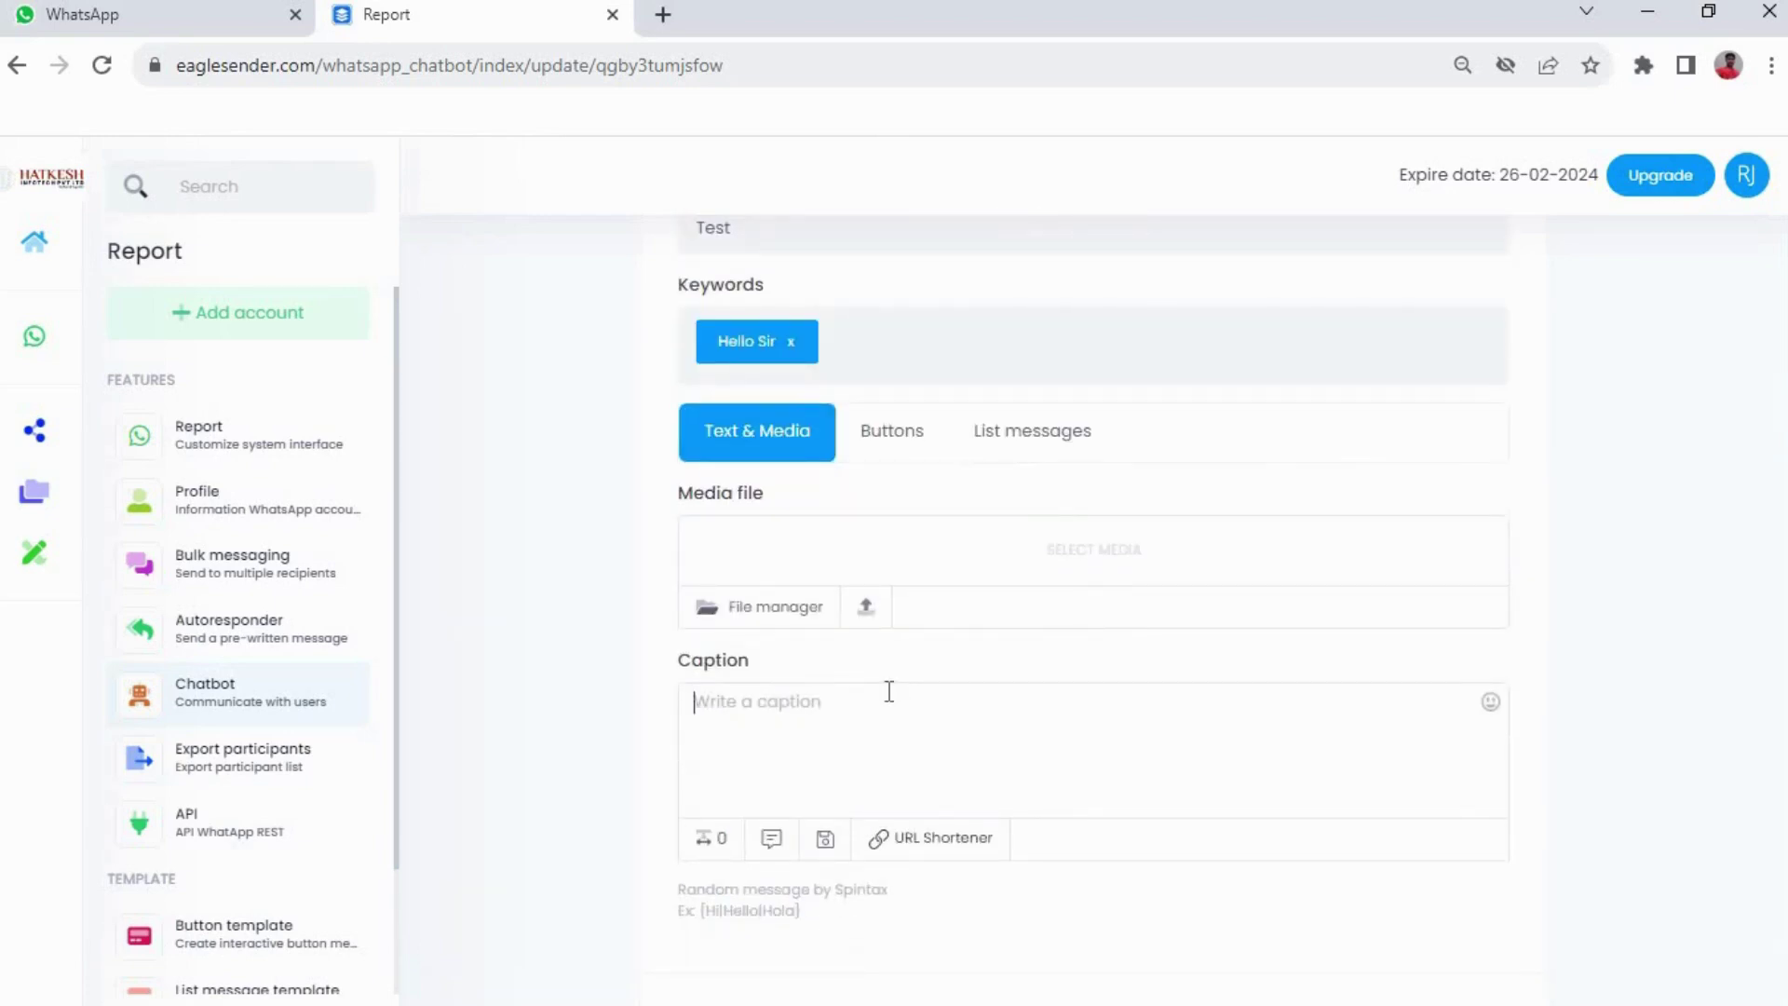
{"action": "scroll", "coordinate": [1110, 565], "scroll_direction": "down", "scroll_amount": 1}
{"action": "type", "text": "*Press* ()21"}
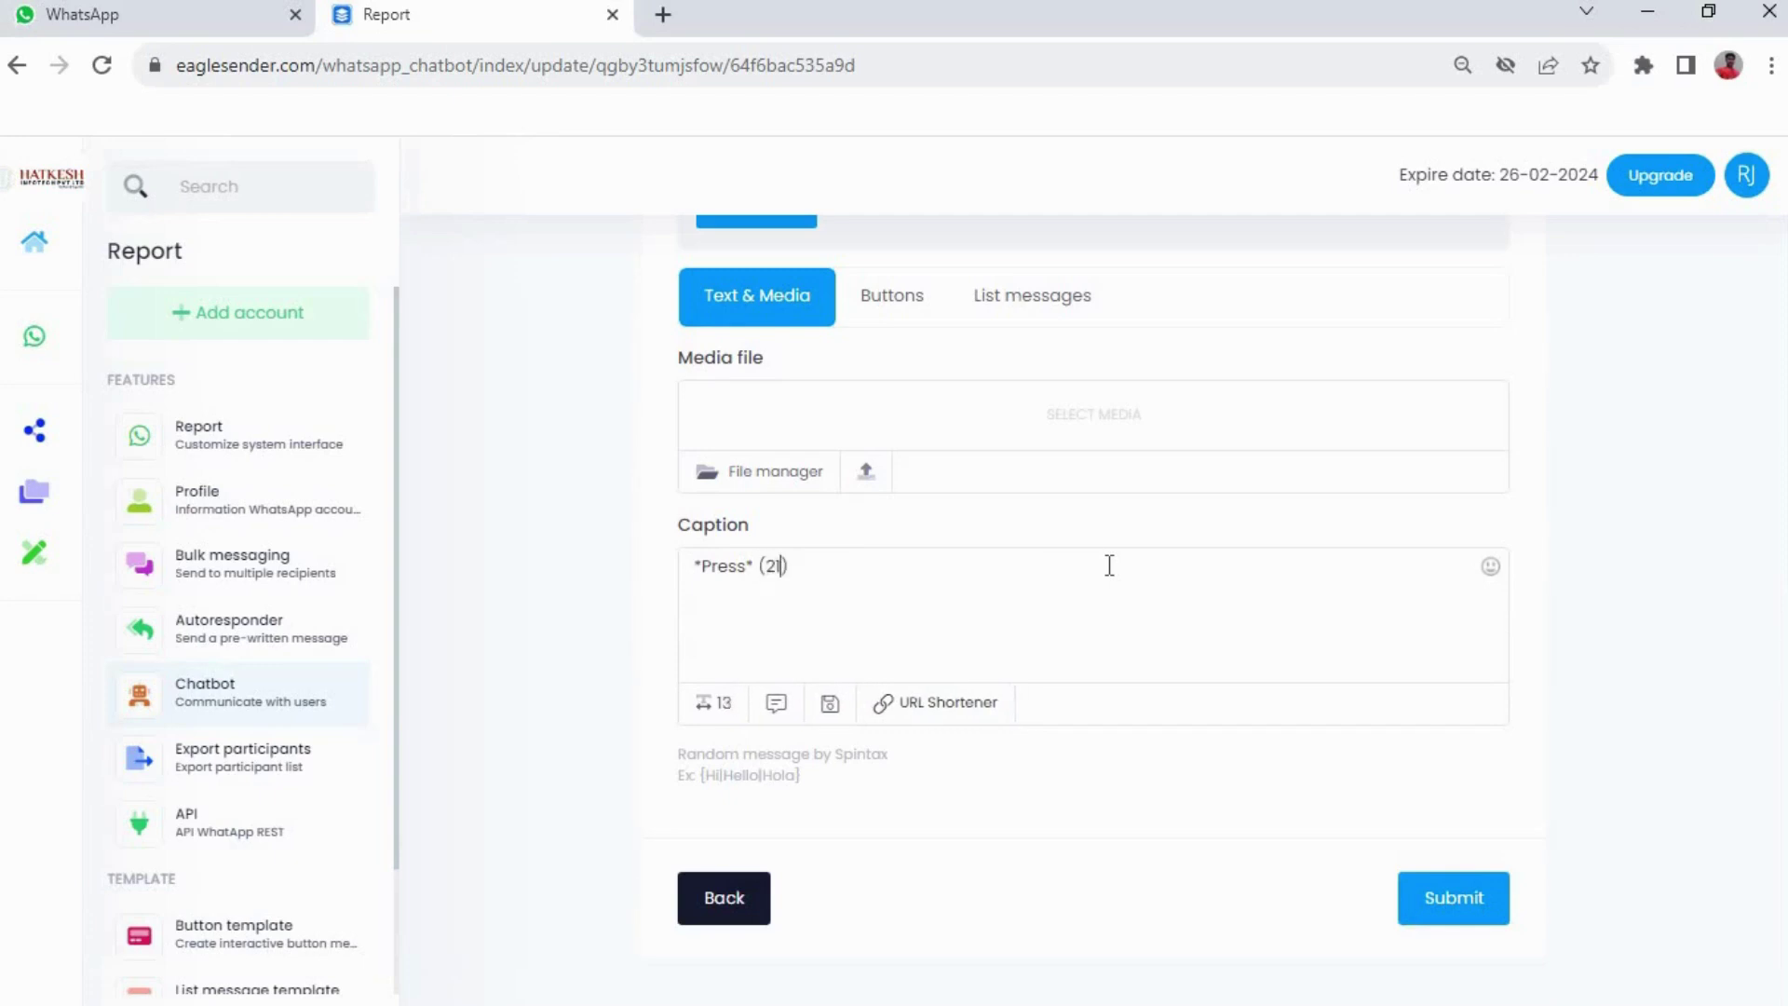
{"action": "type", "text": " Website De"}
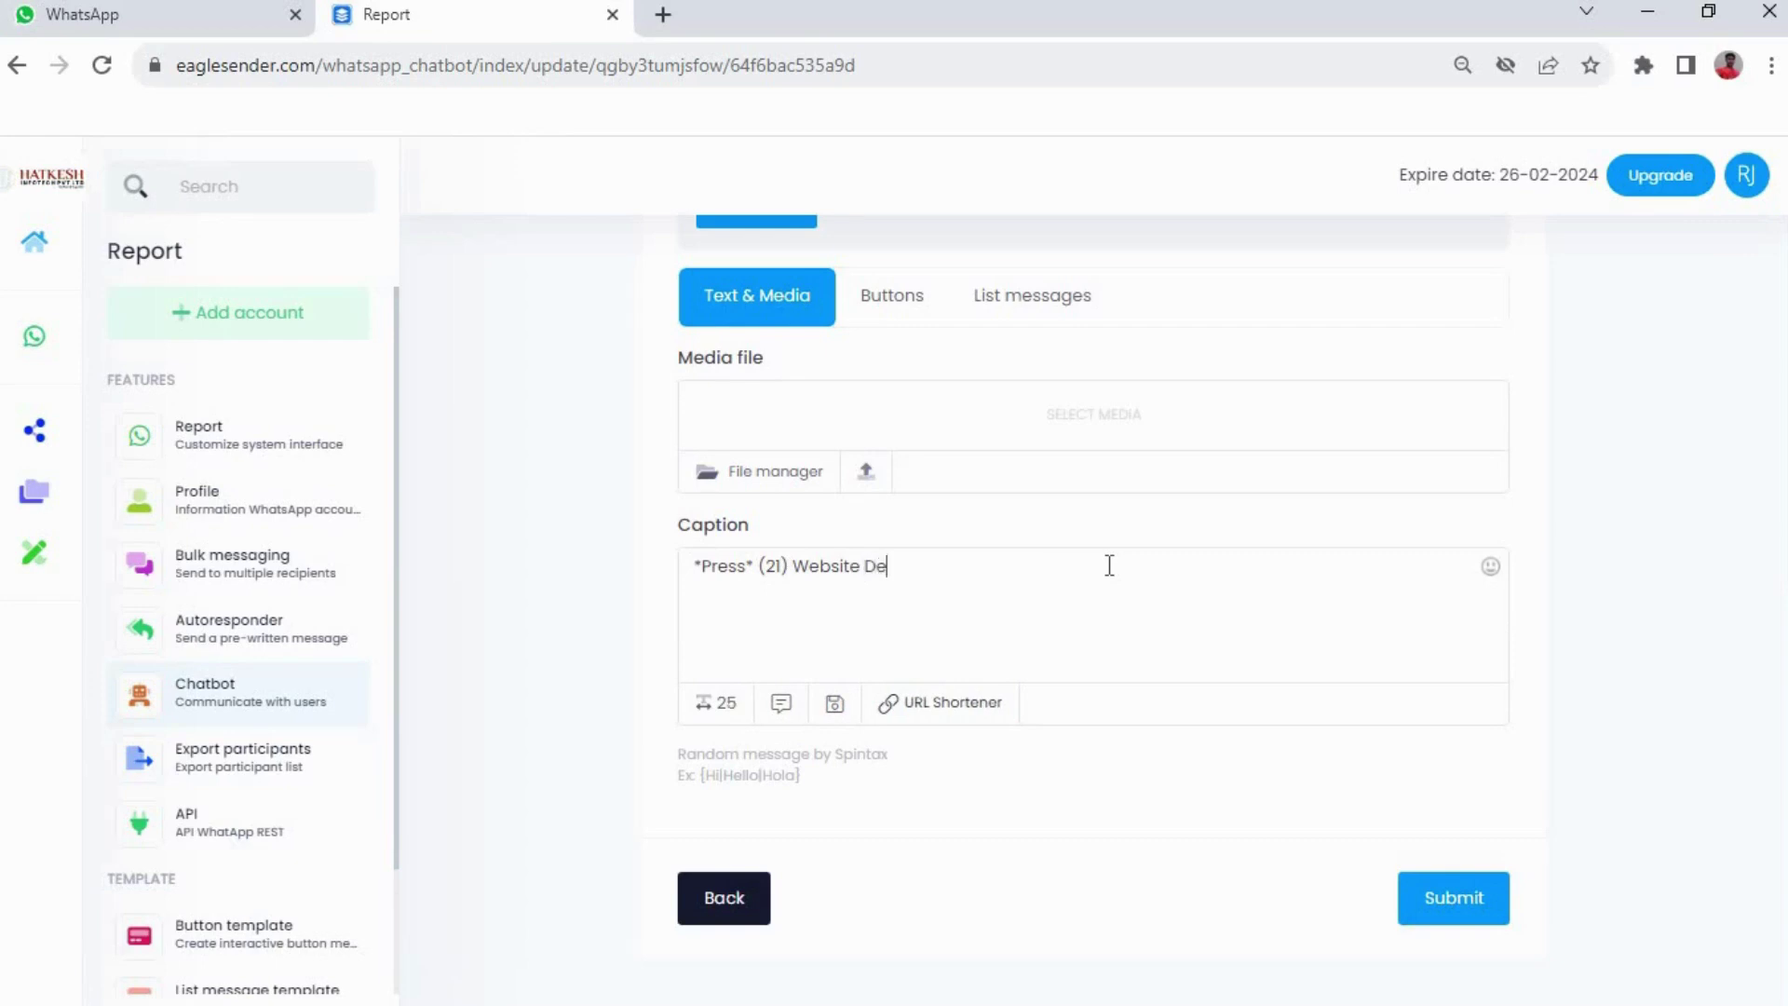
{"action": "type", "text": "velopmen"}
{"action": "type", "text": "t"}
{"action": "type", "text": "*Press*"}
{"action": "type", "text": " ()"}
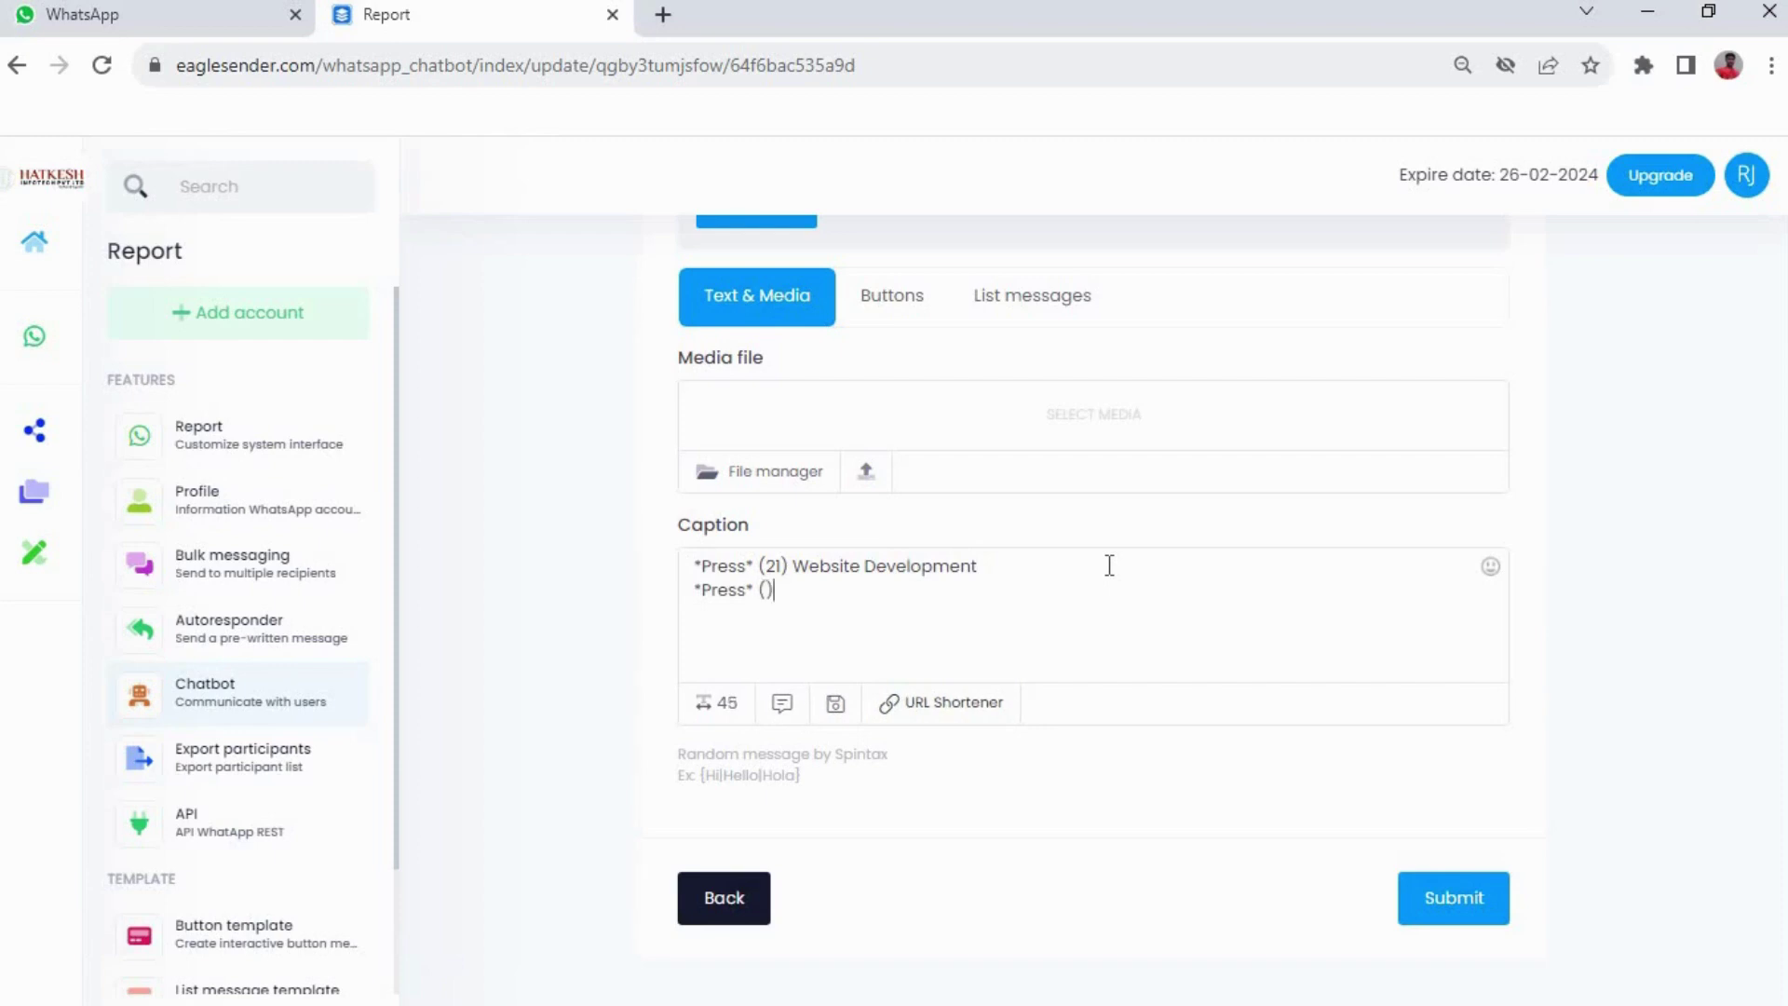
{"action": "type", "text": "22"}
{"action": "type", "text": " Software "}
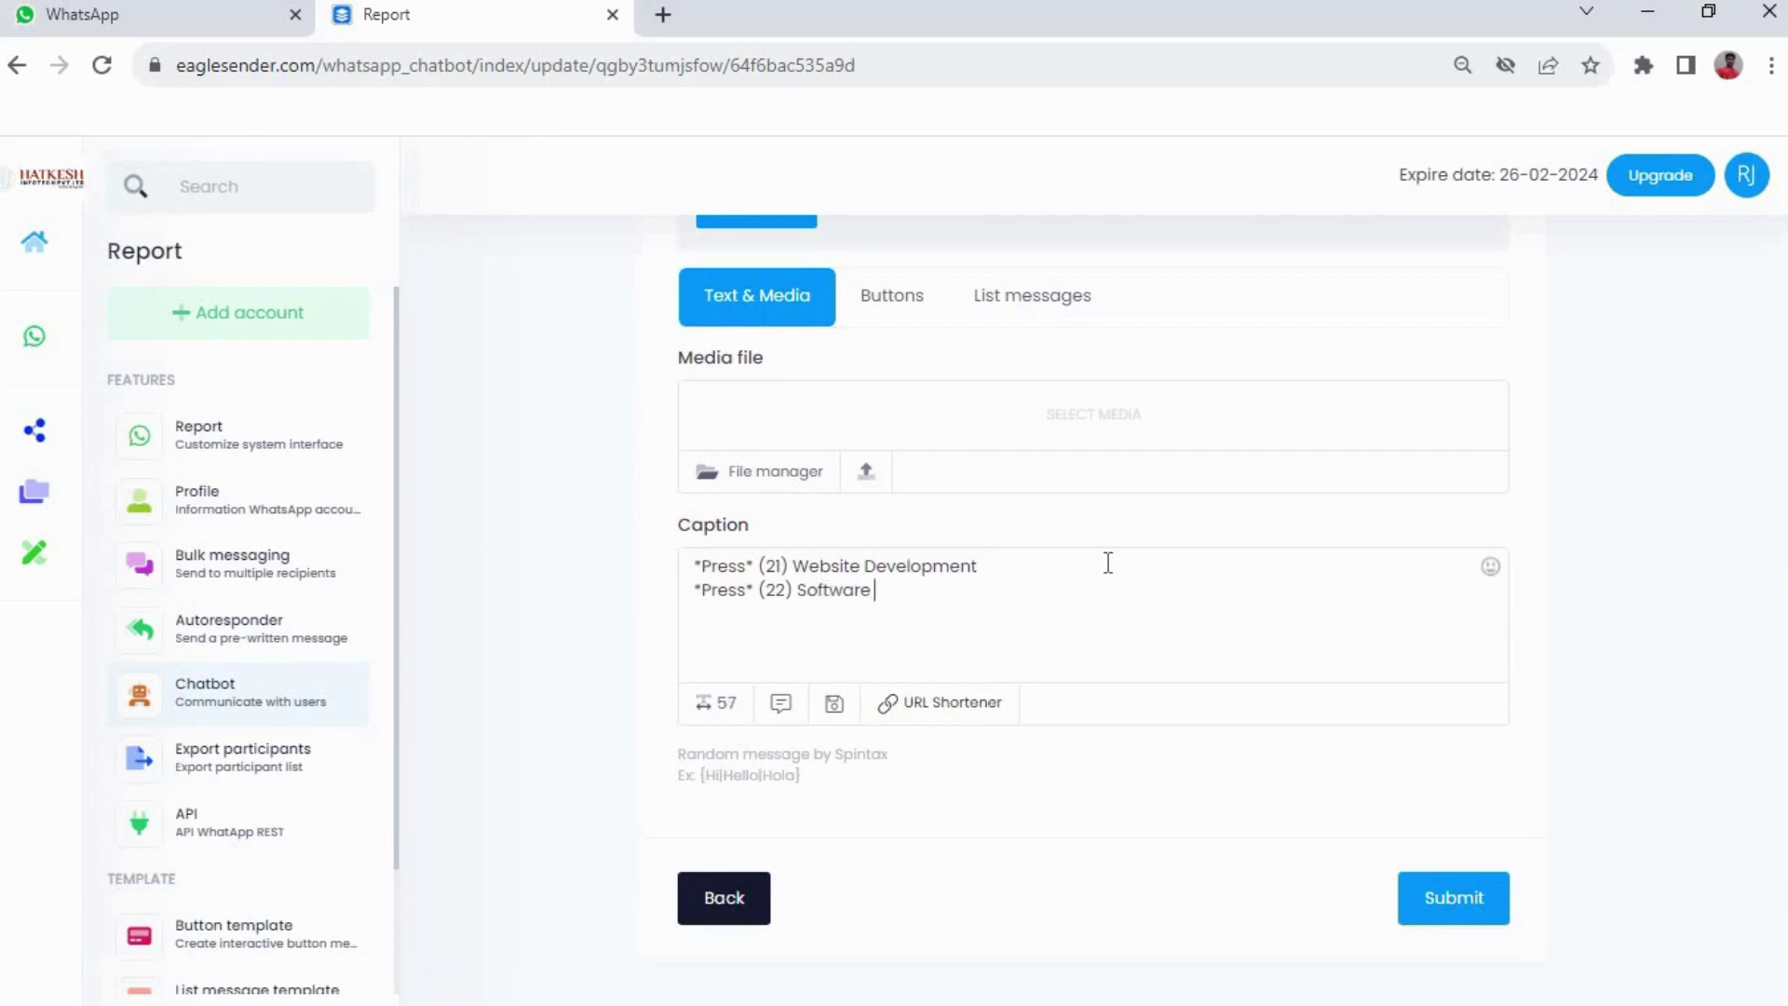
{"action": "type", "text": "Devw"}
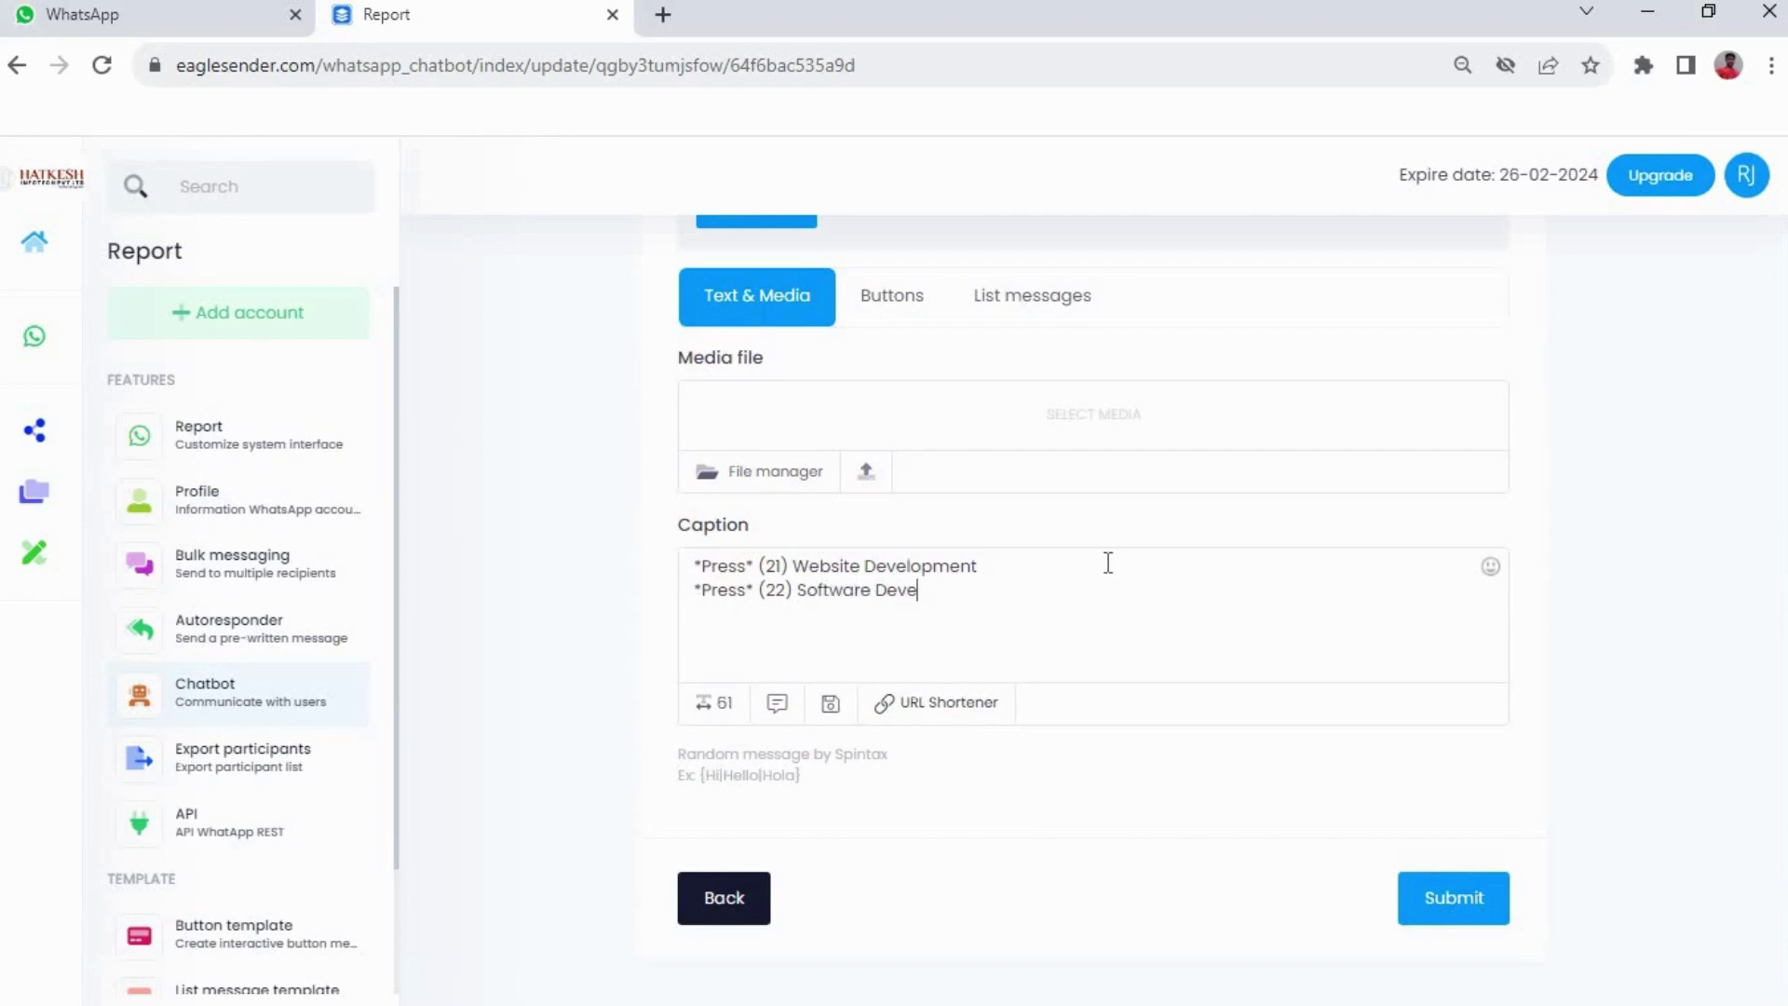
{"action": "type", "text": "lopment"}
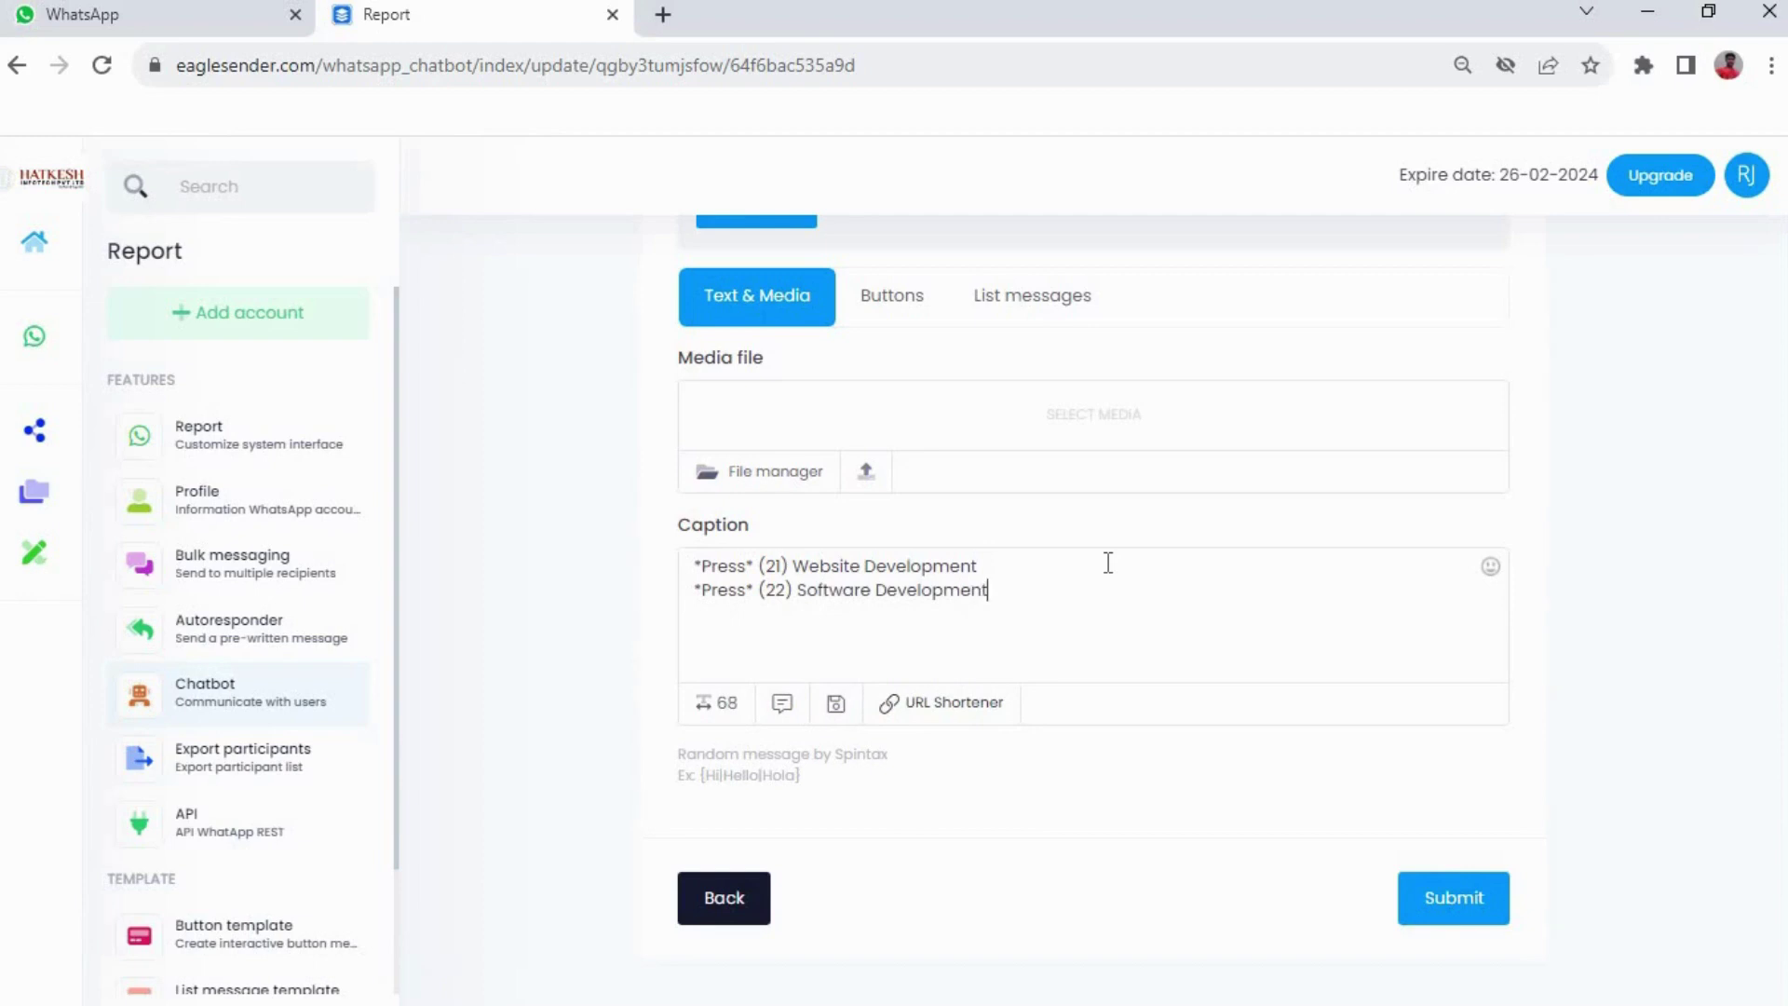
{"action": "type", "text": "*Press* "}
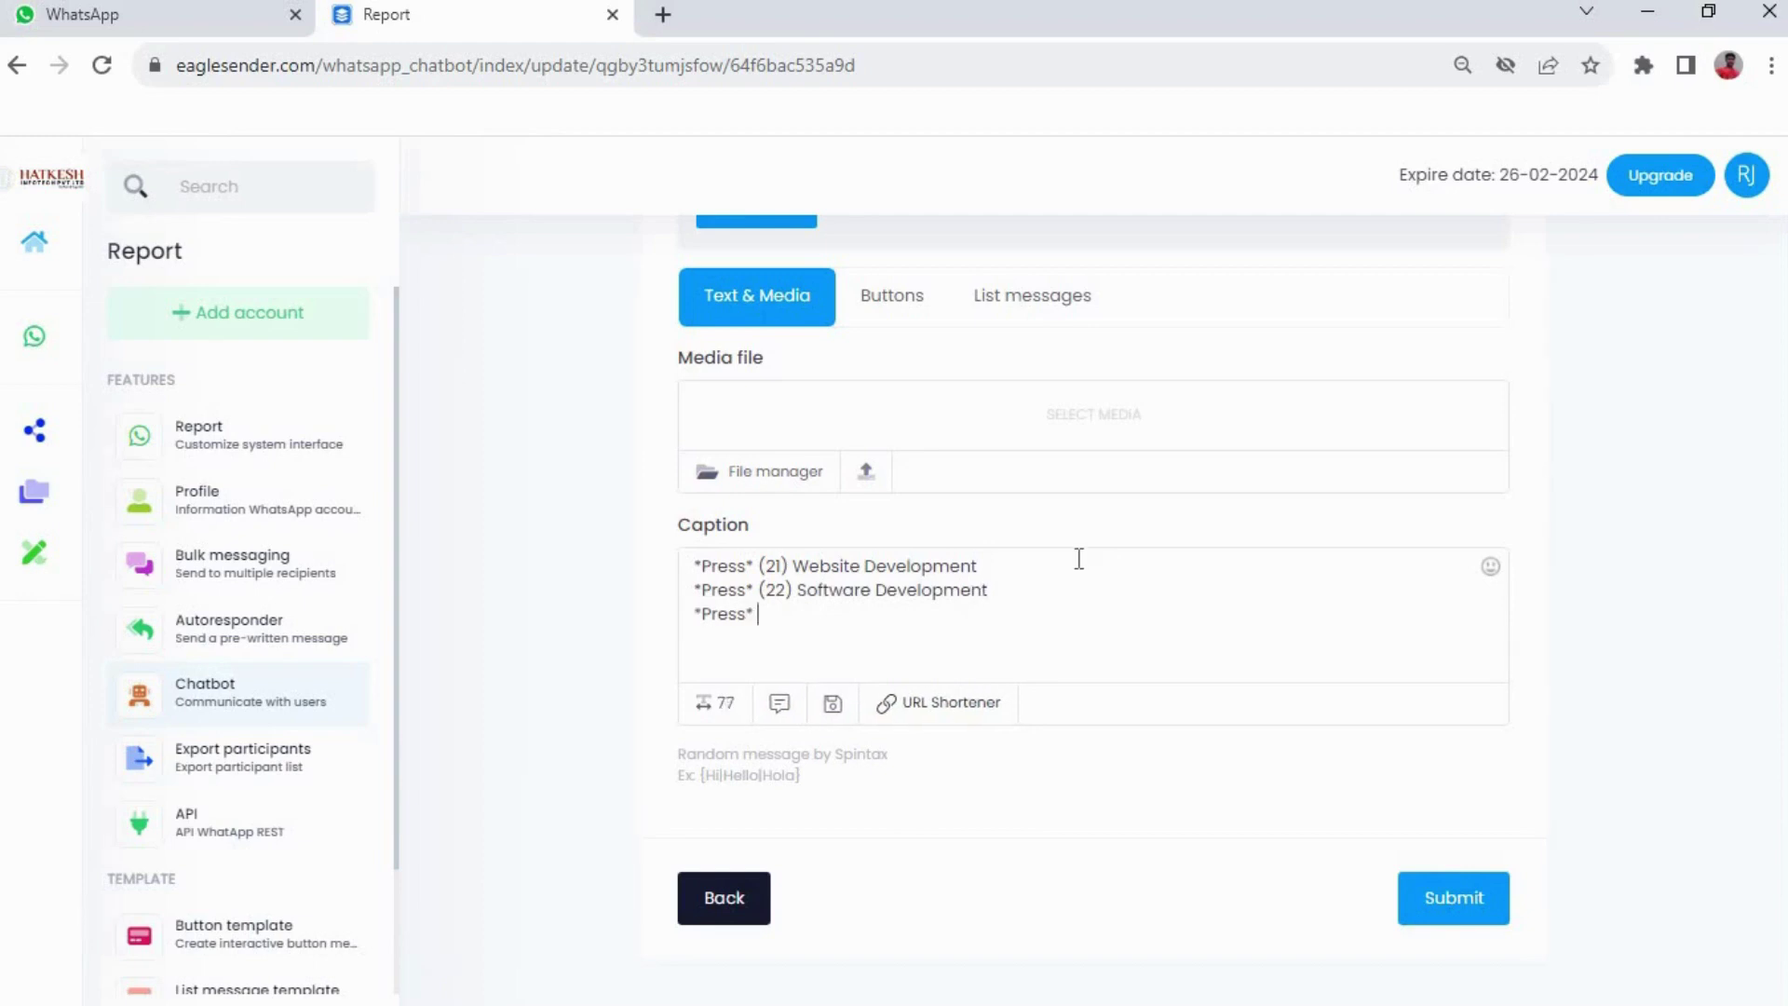
{"action": "type", "text": "(23"}
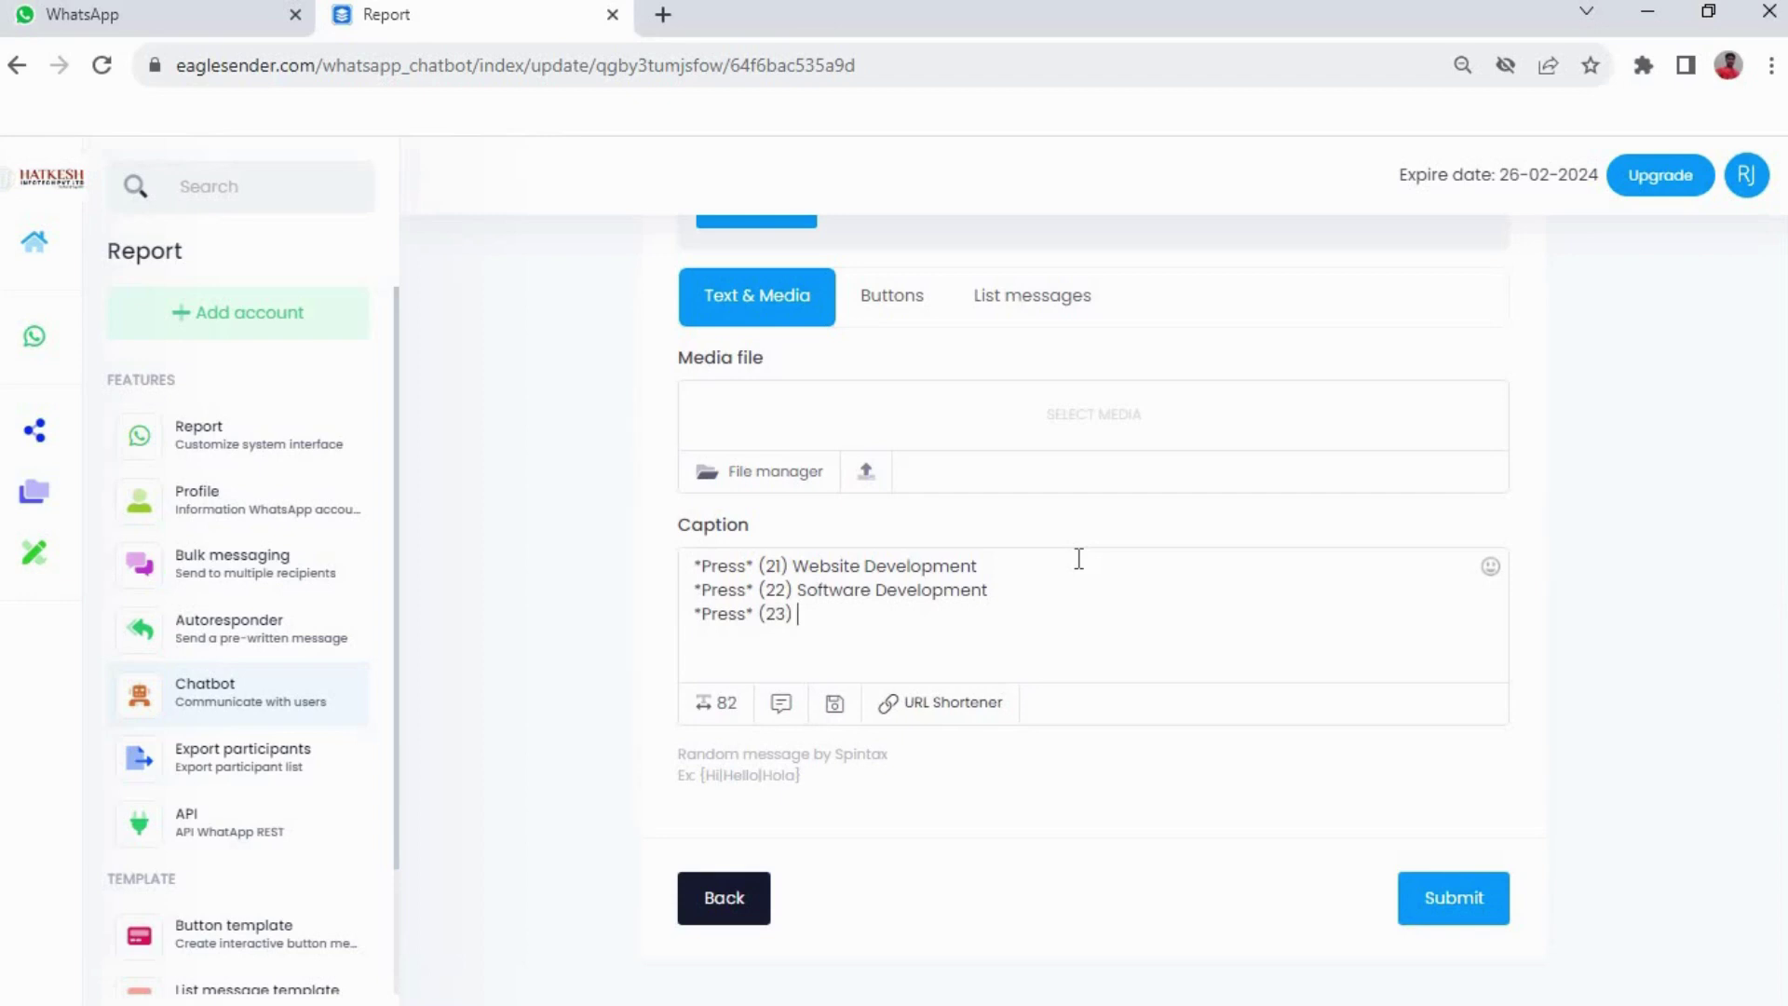
{"action": "type", "text": " Appl"}
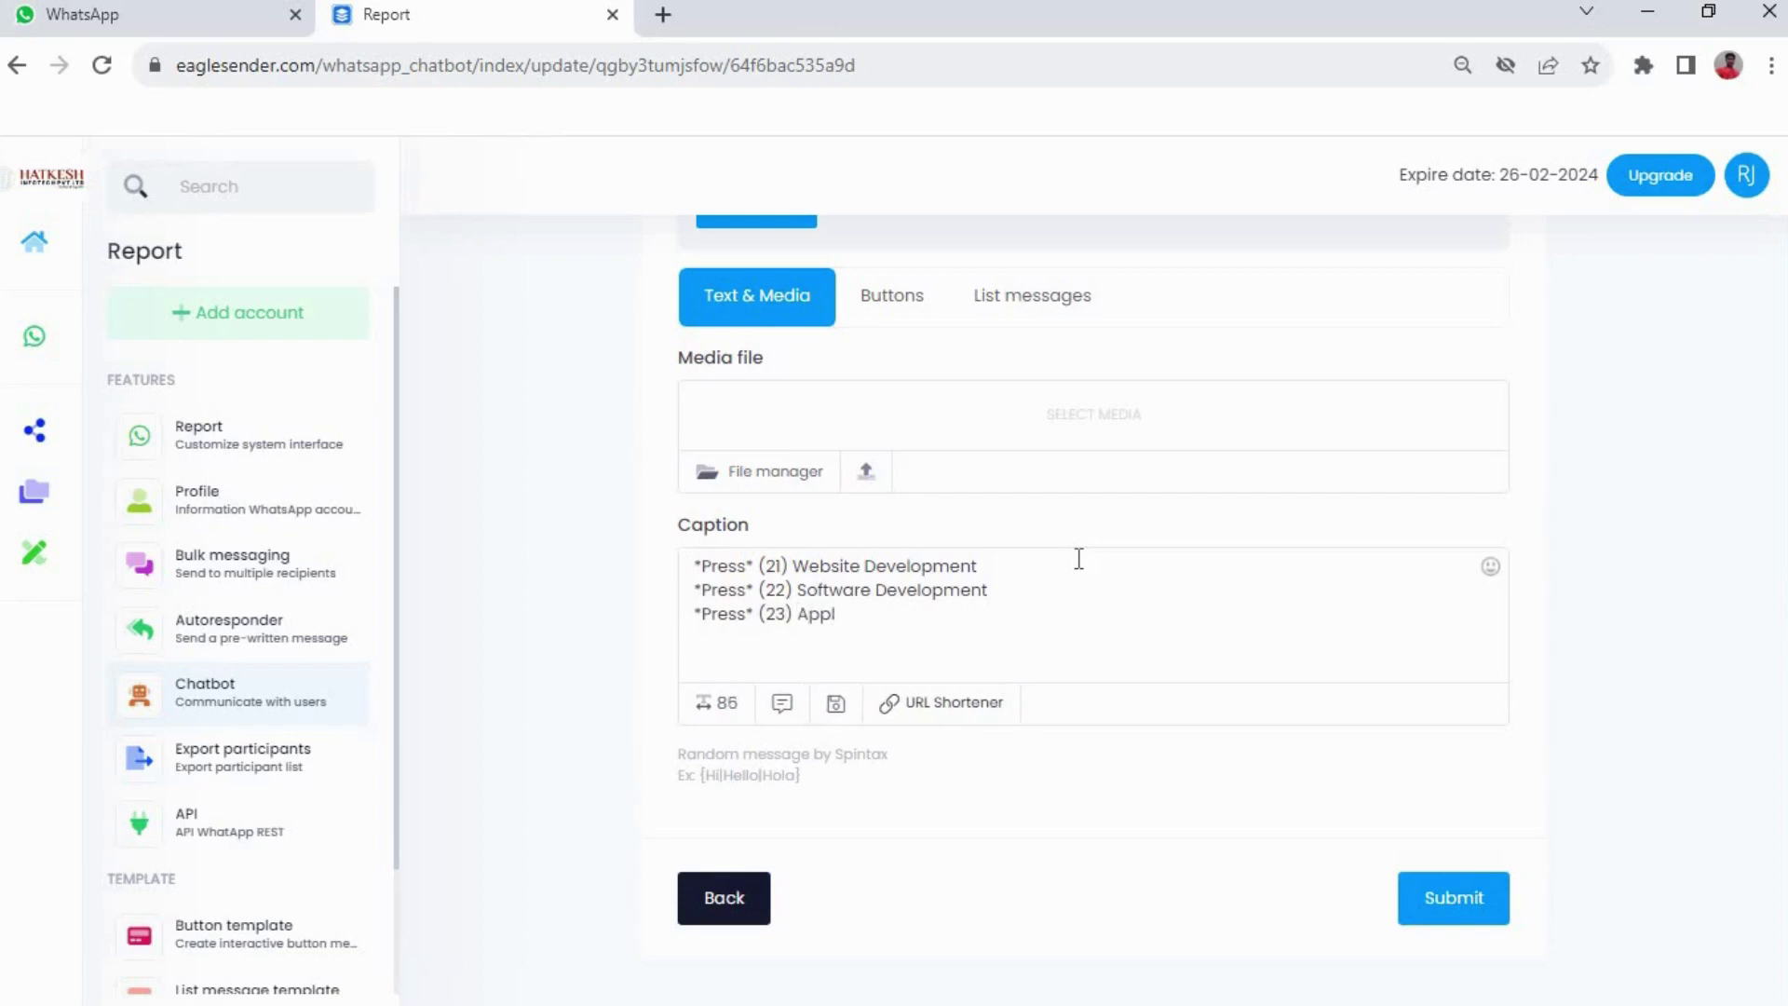
{"action": "type", "text": "ication Development"}
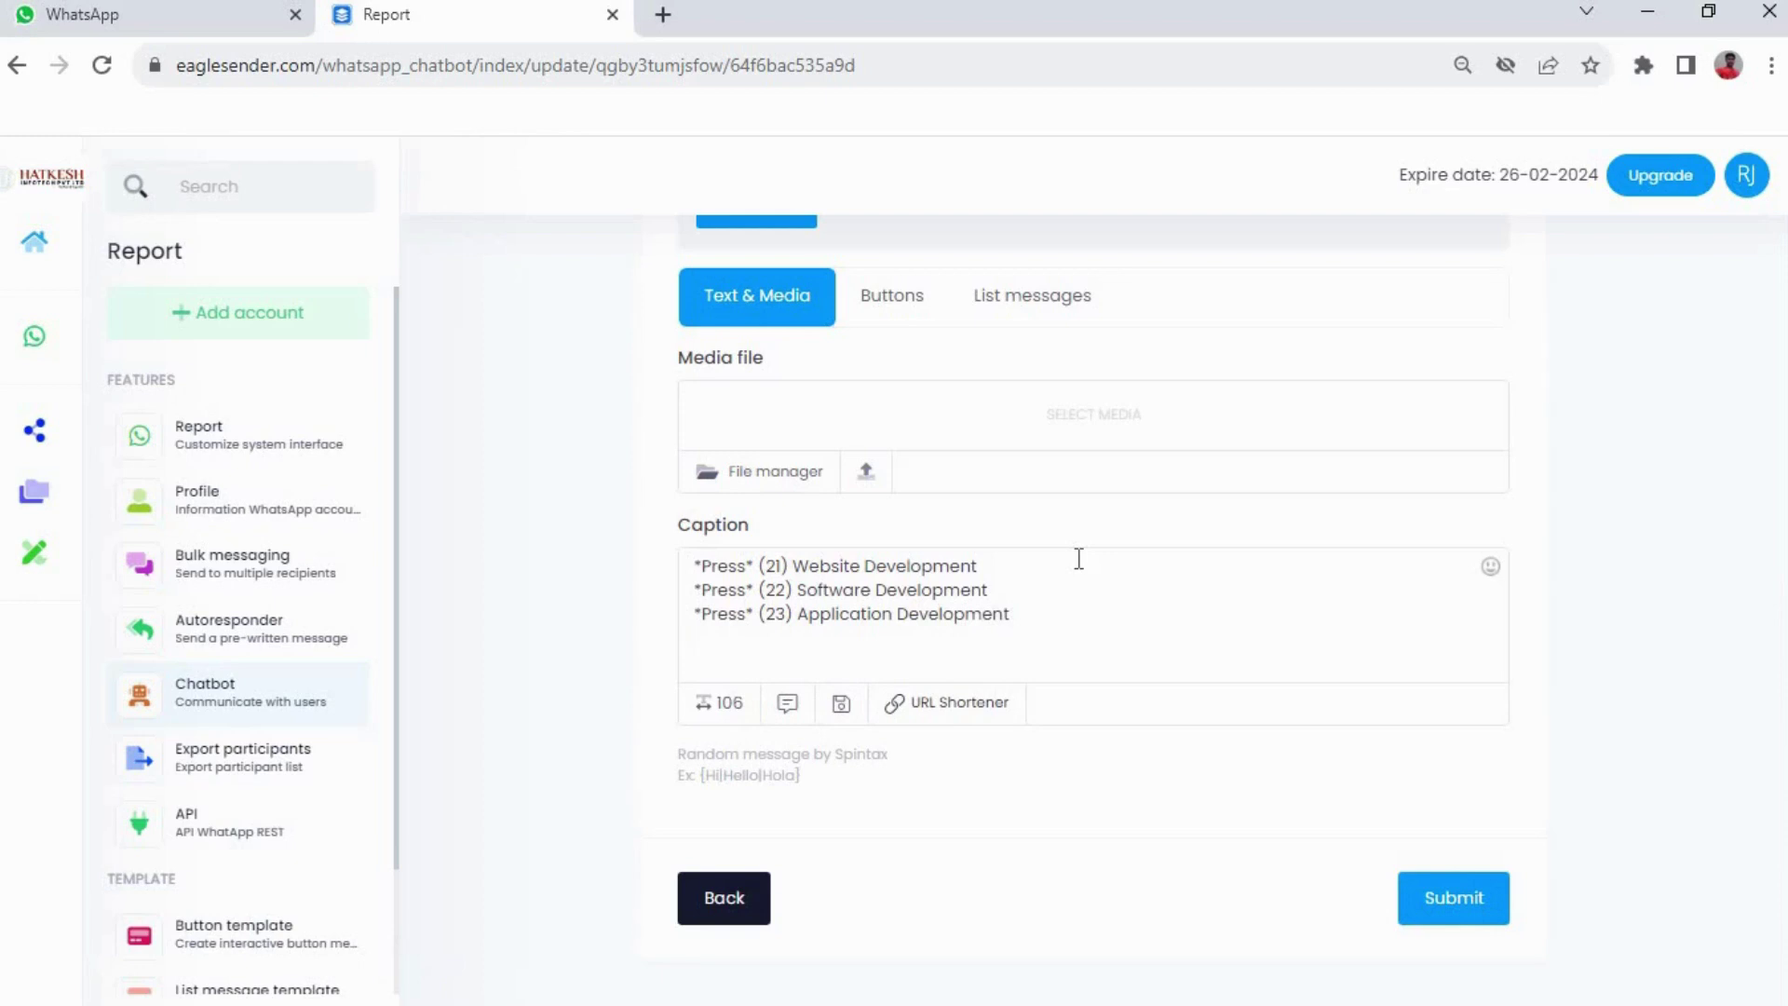
{"action": "type", "text": "*Press* ("}
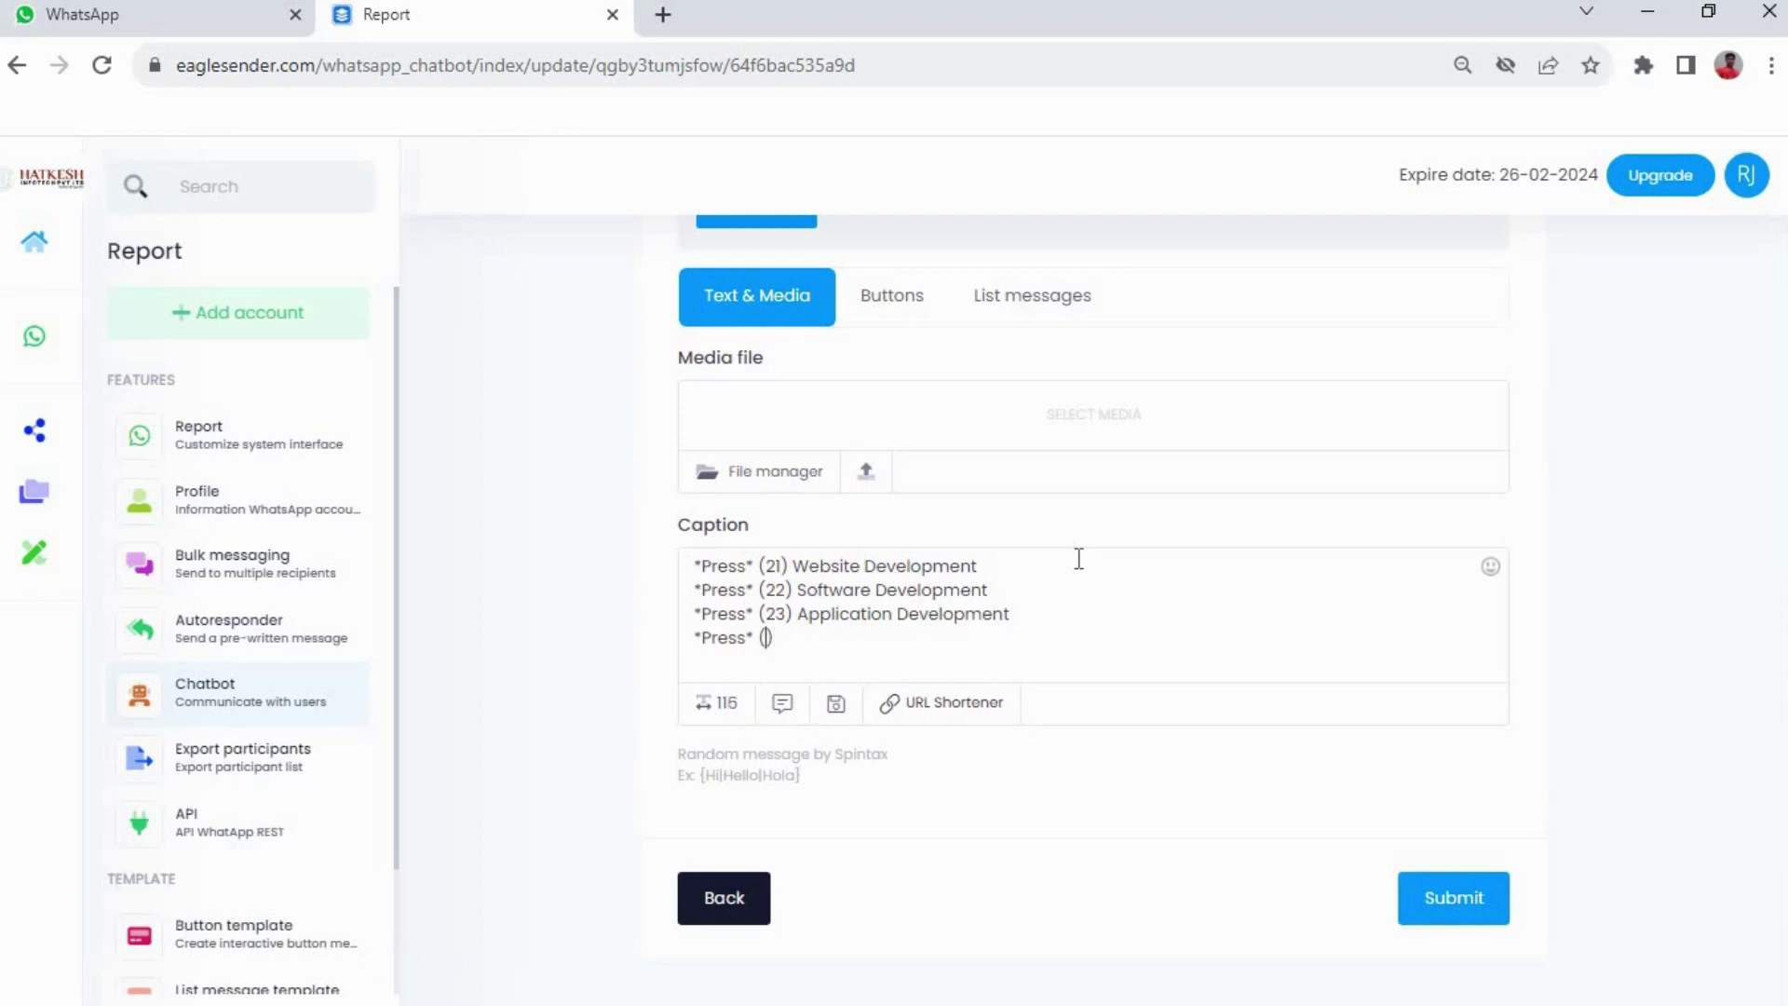
{"action": "type", "text": "24) Conta"}
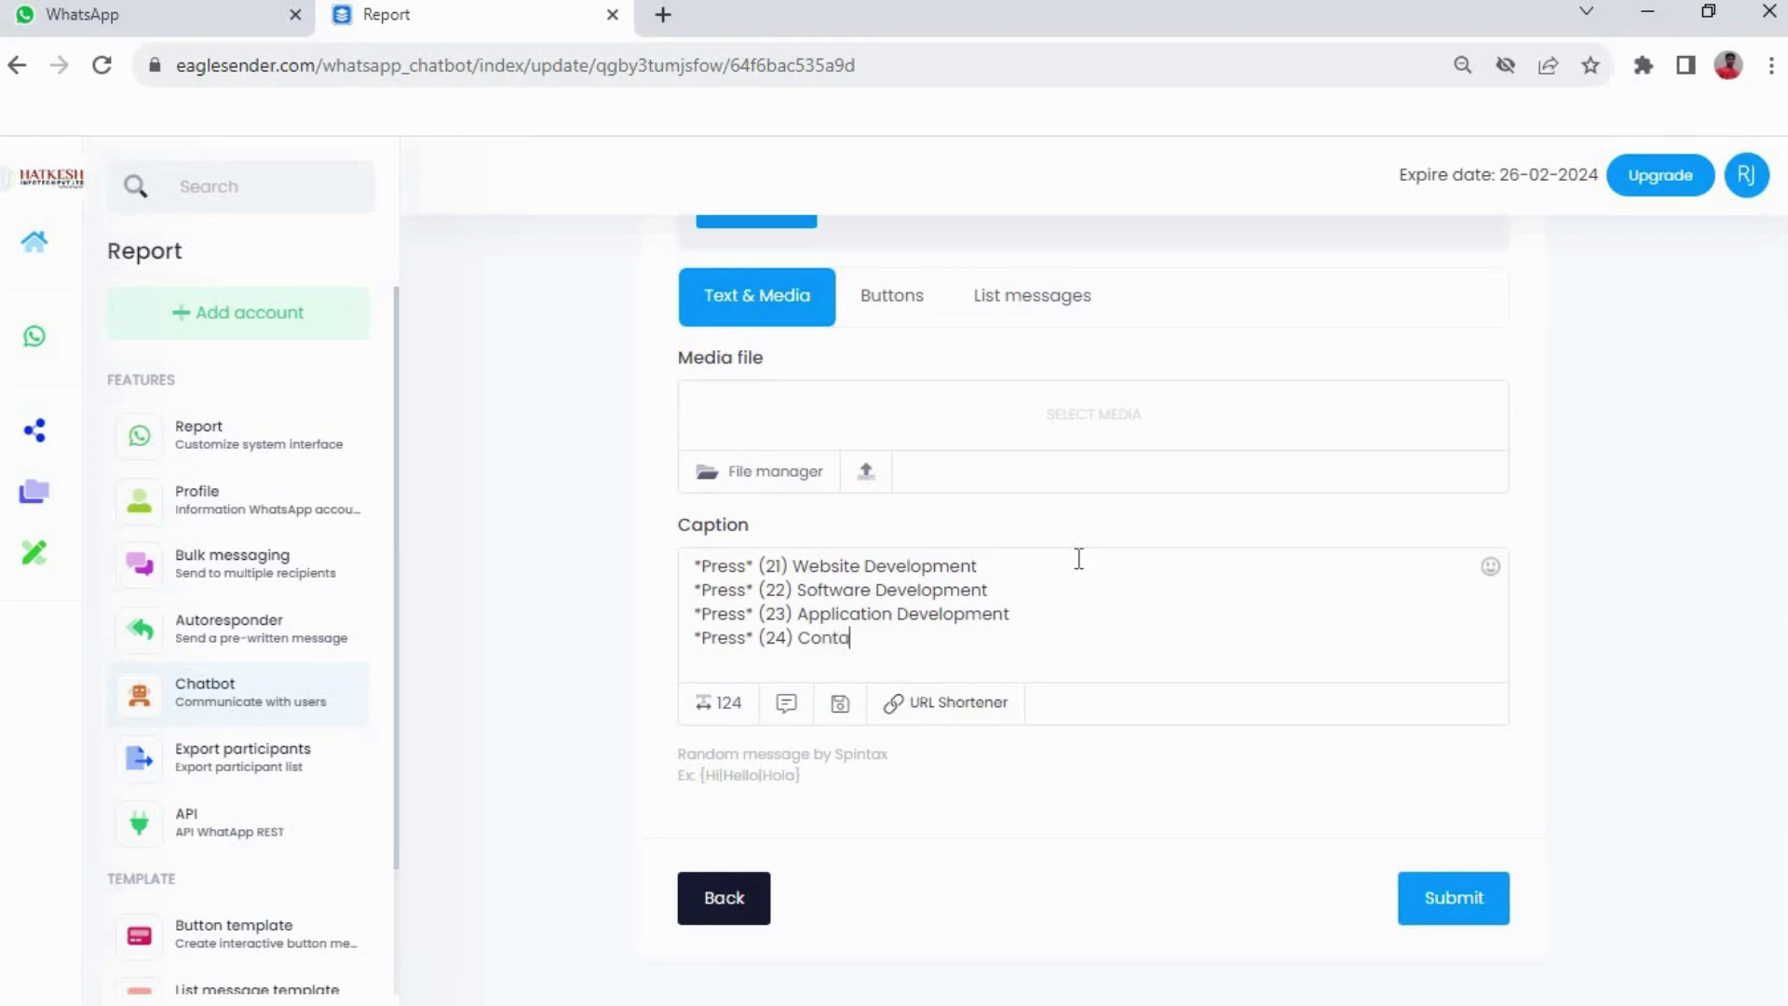
{"action": "type", "text": "s"}
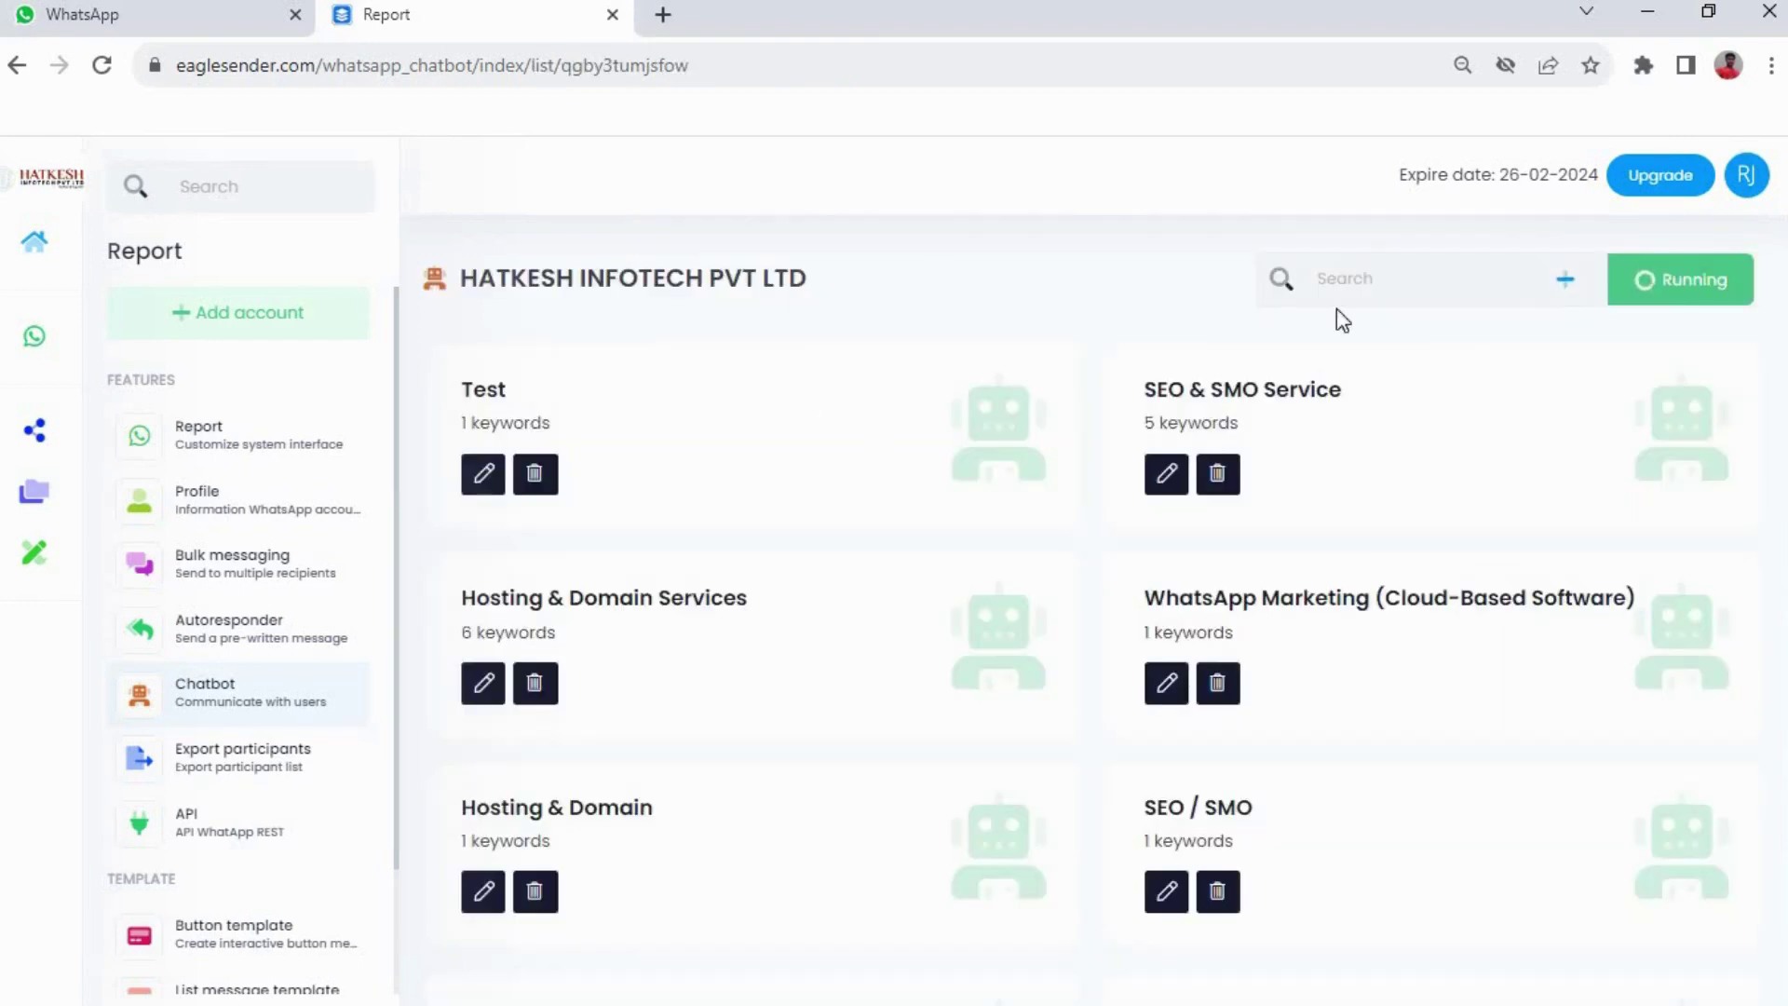
Create a 'website' item with keyword 21 replying 'For Website Development' and submit it
{"action": "left_click", "coordinate": [1562, 295]}
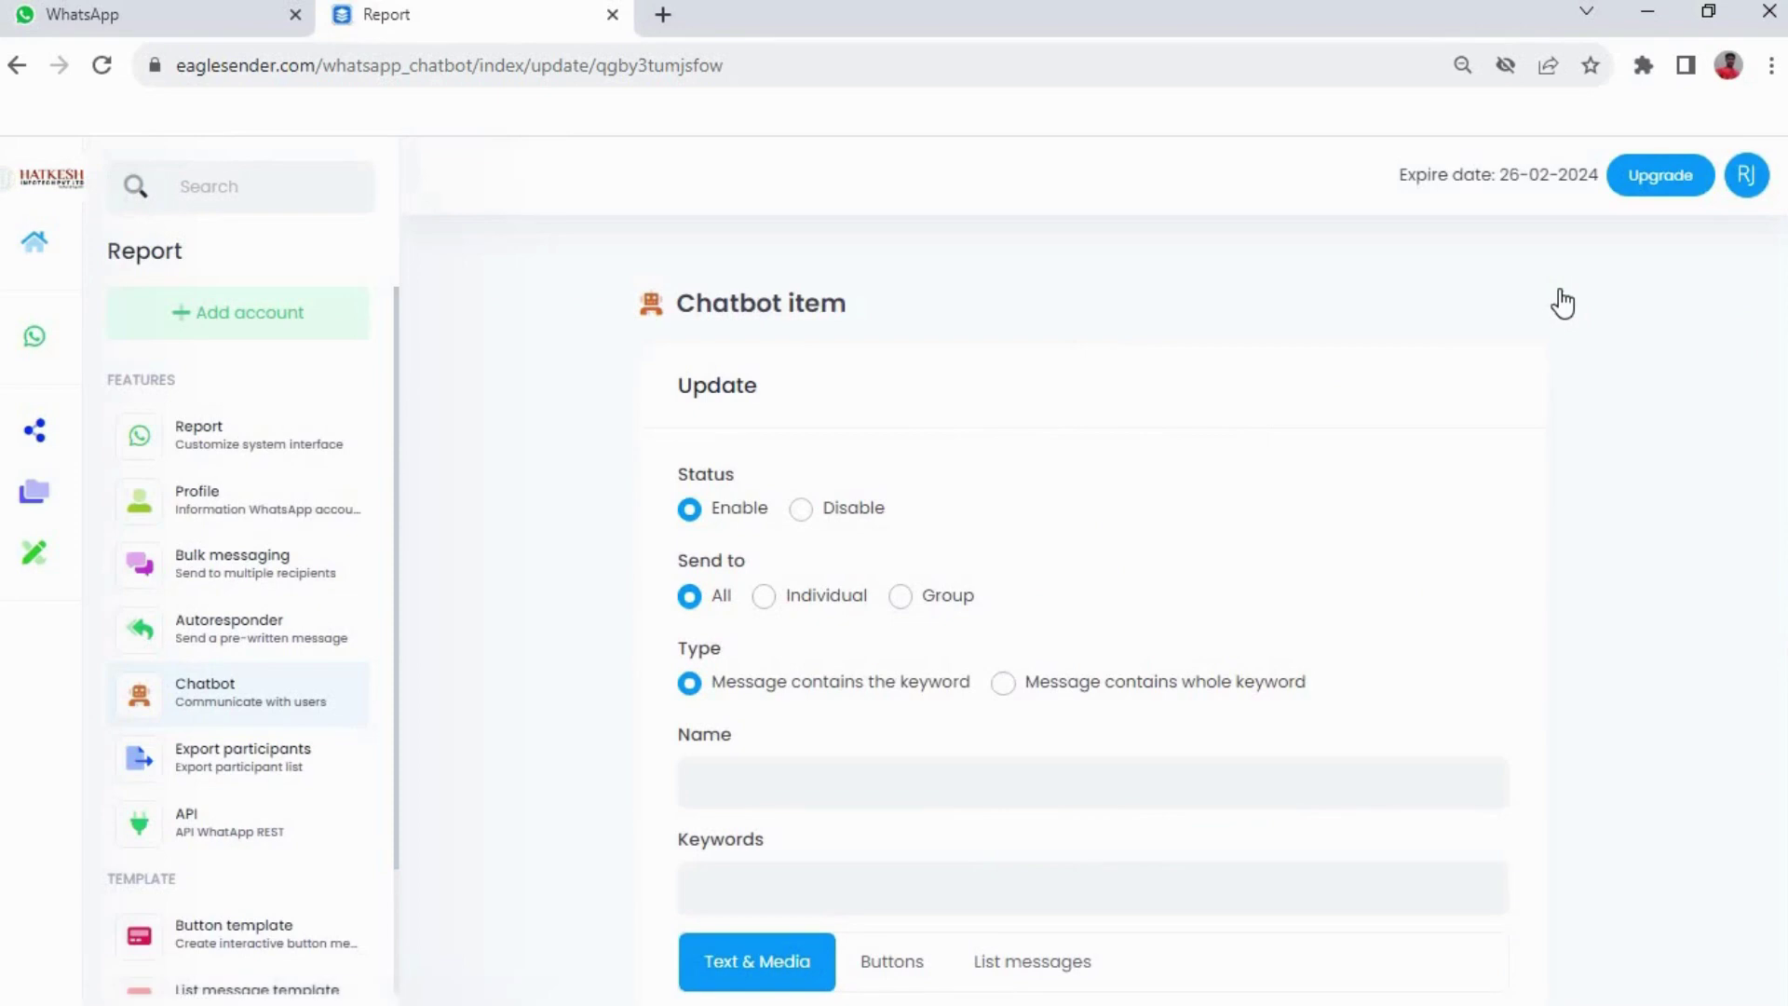
{"action": "scroll", "coordinate": [718, 700], "scroll_direction": "down", "scroll_amount": 2}
{"action": "left_click", "coordinate": [769, 651]}
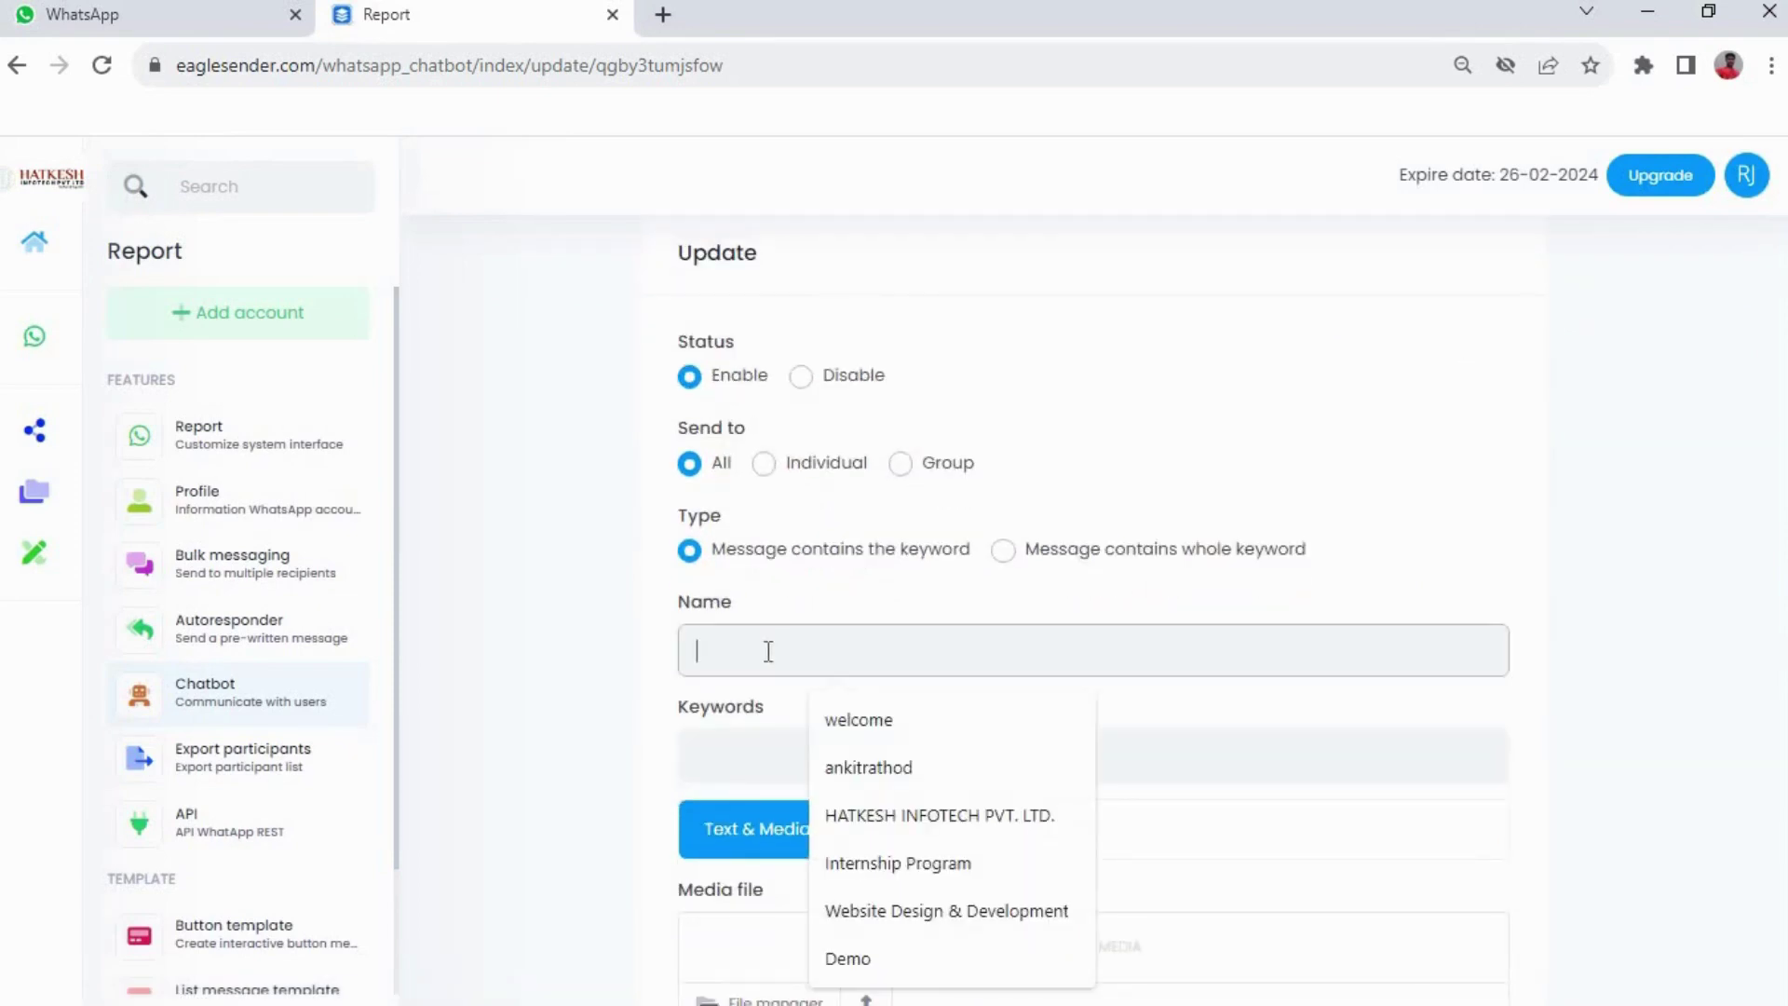
{"action": "type", "text": "website"}
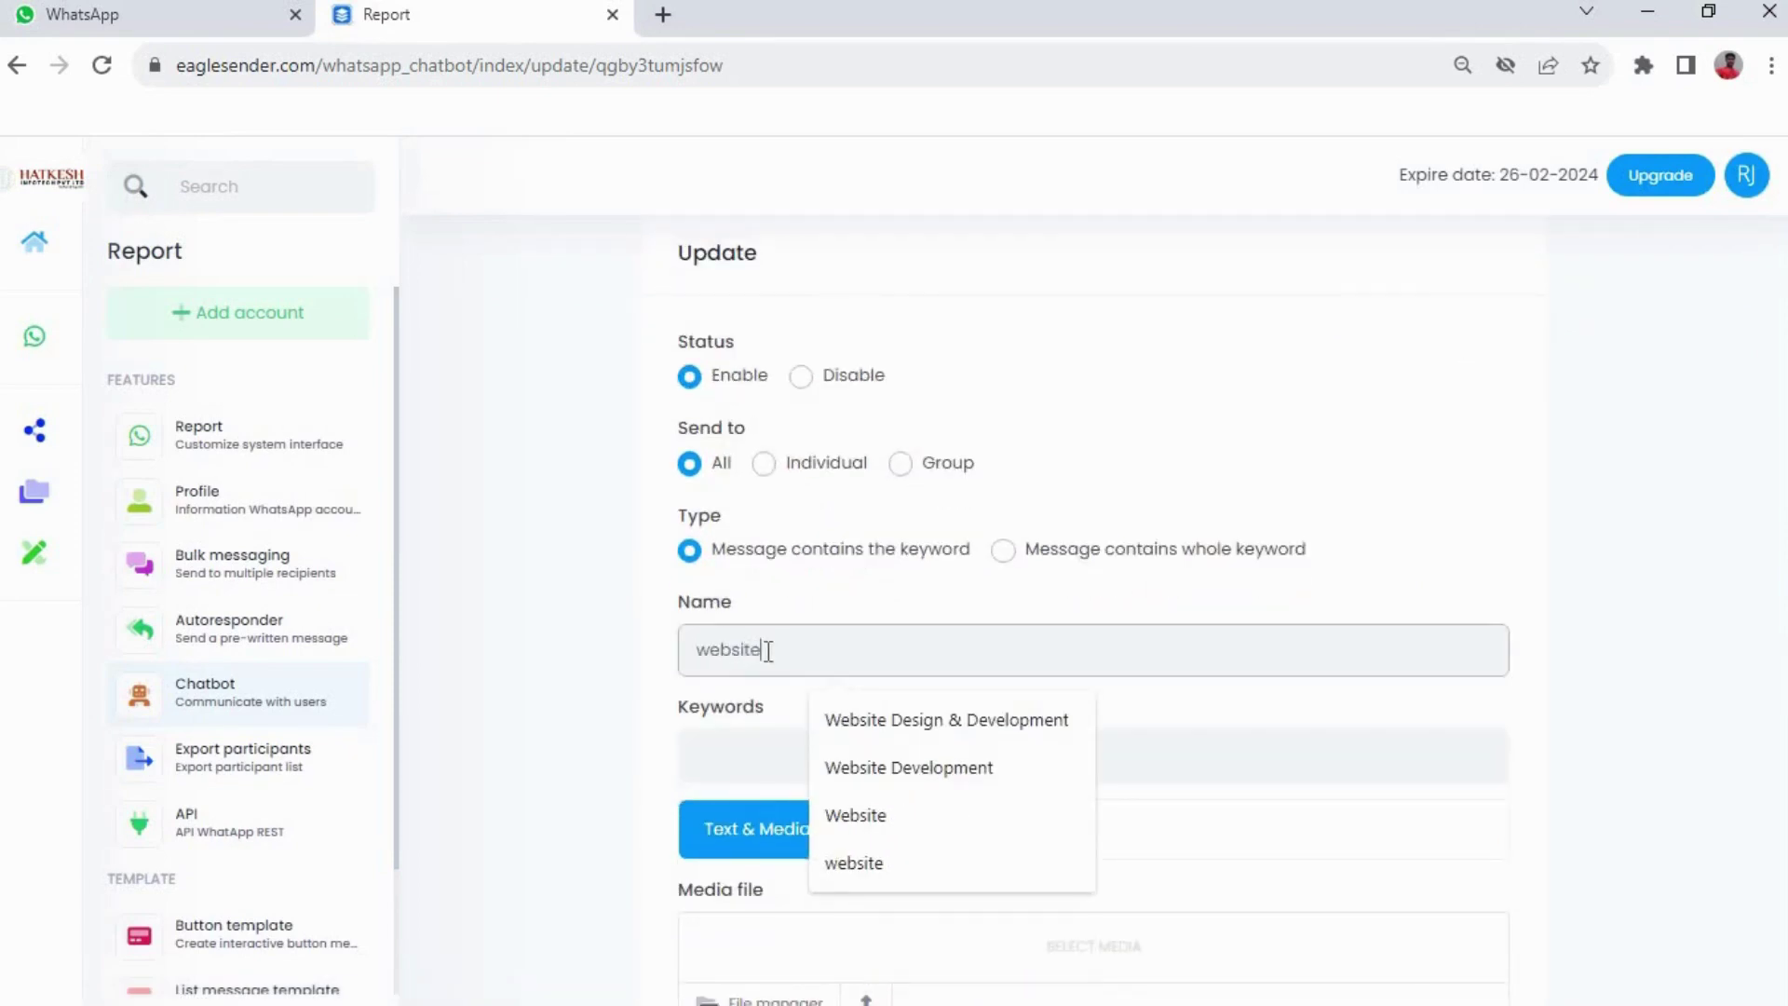
{"action": "key", "text": "Tab"}
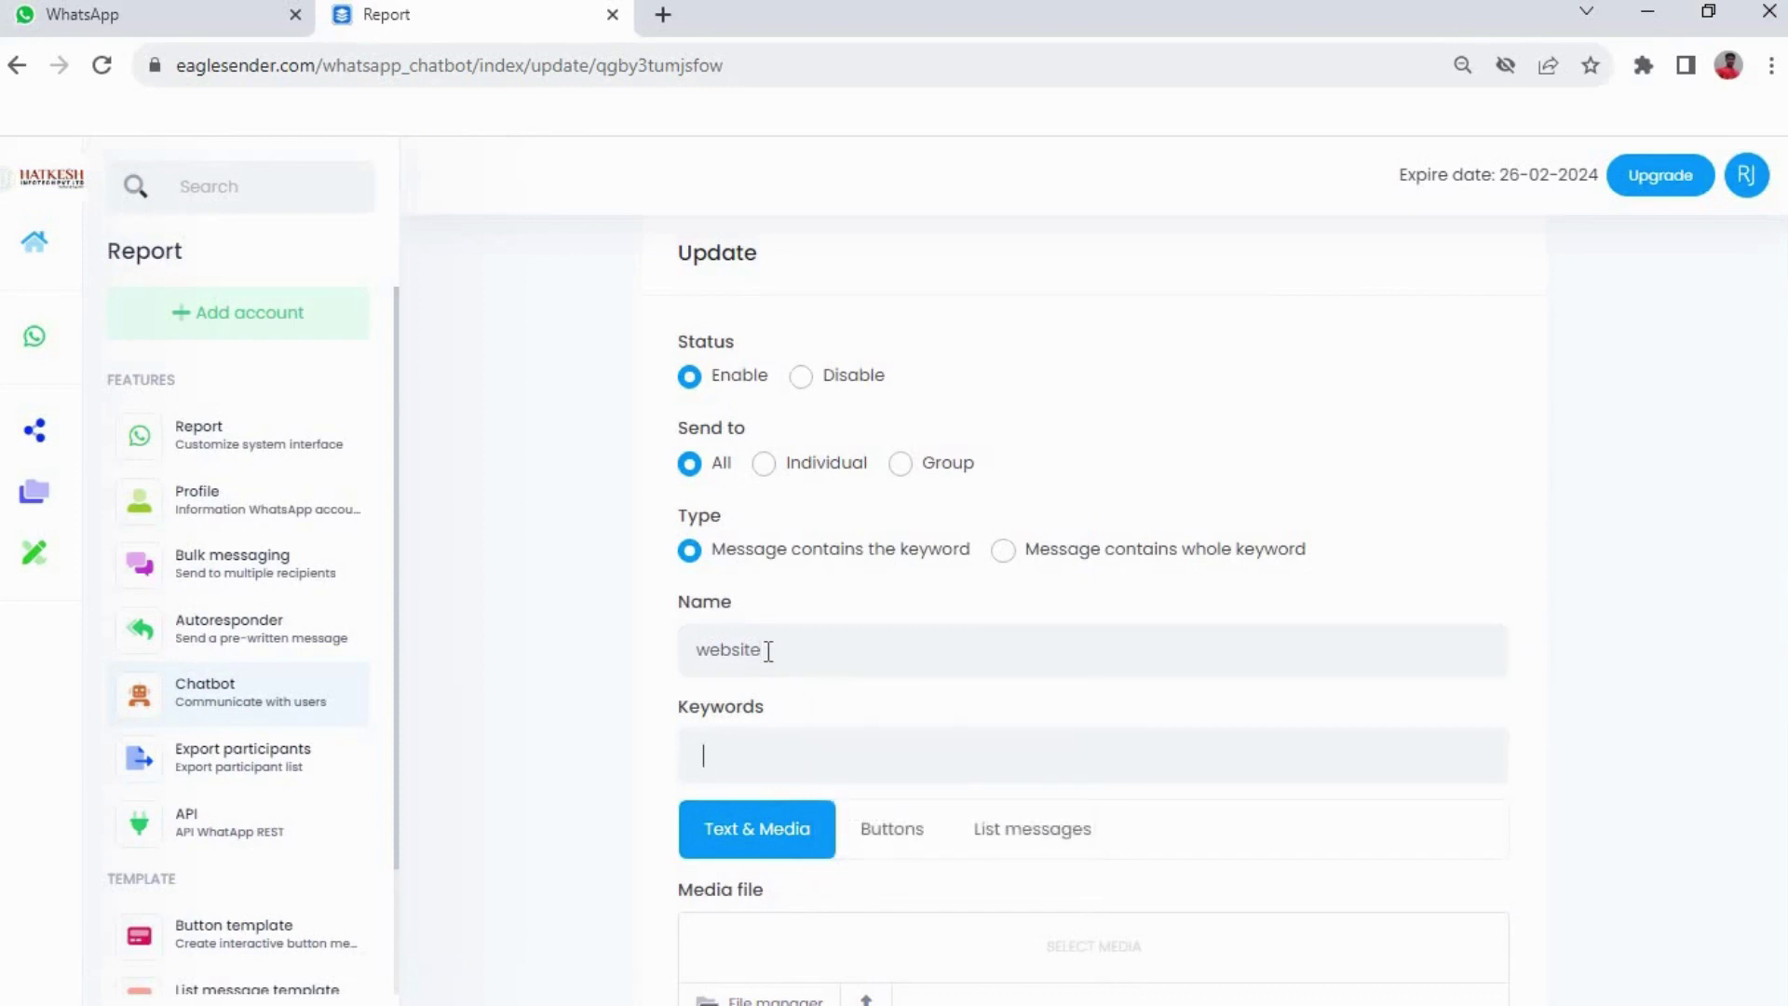
{"action": "scroll", "coordinate": [838, 633], "scroll_direction": "down", "scroll_amount": 4}
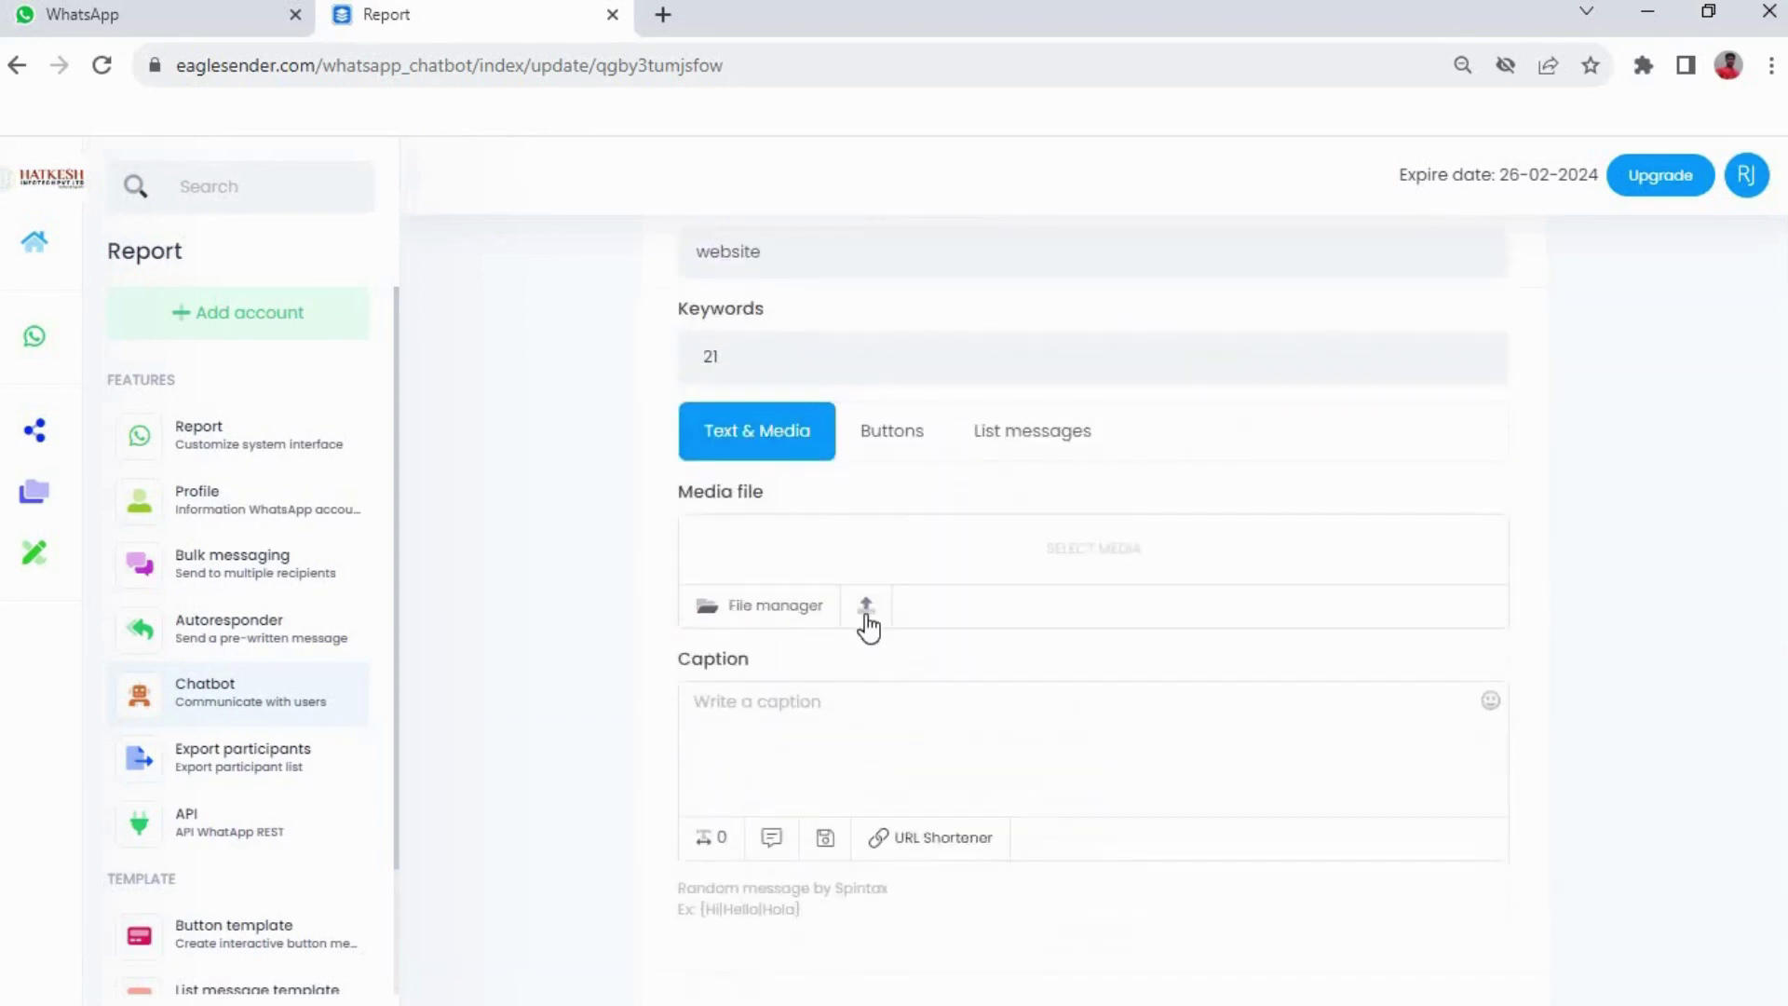
{"action": "left_click", "coordinate": [838, 724]}
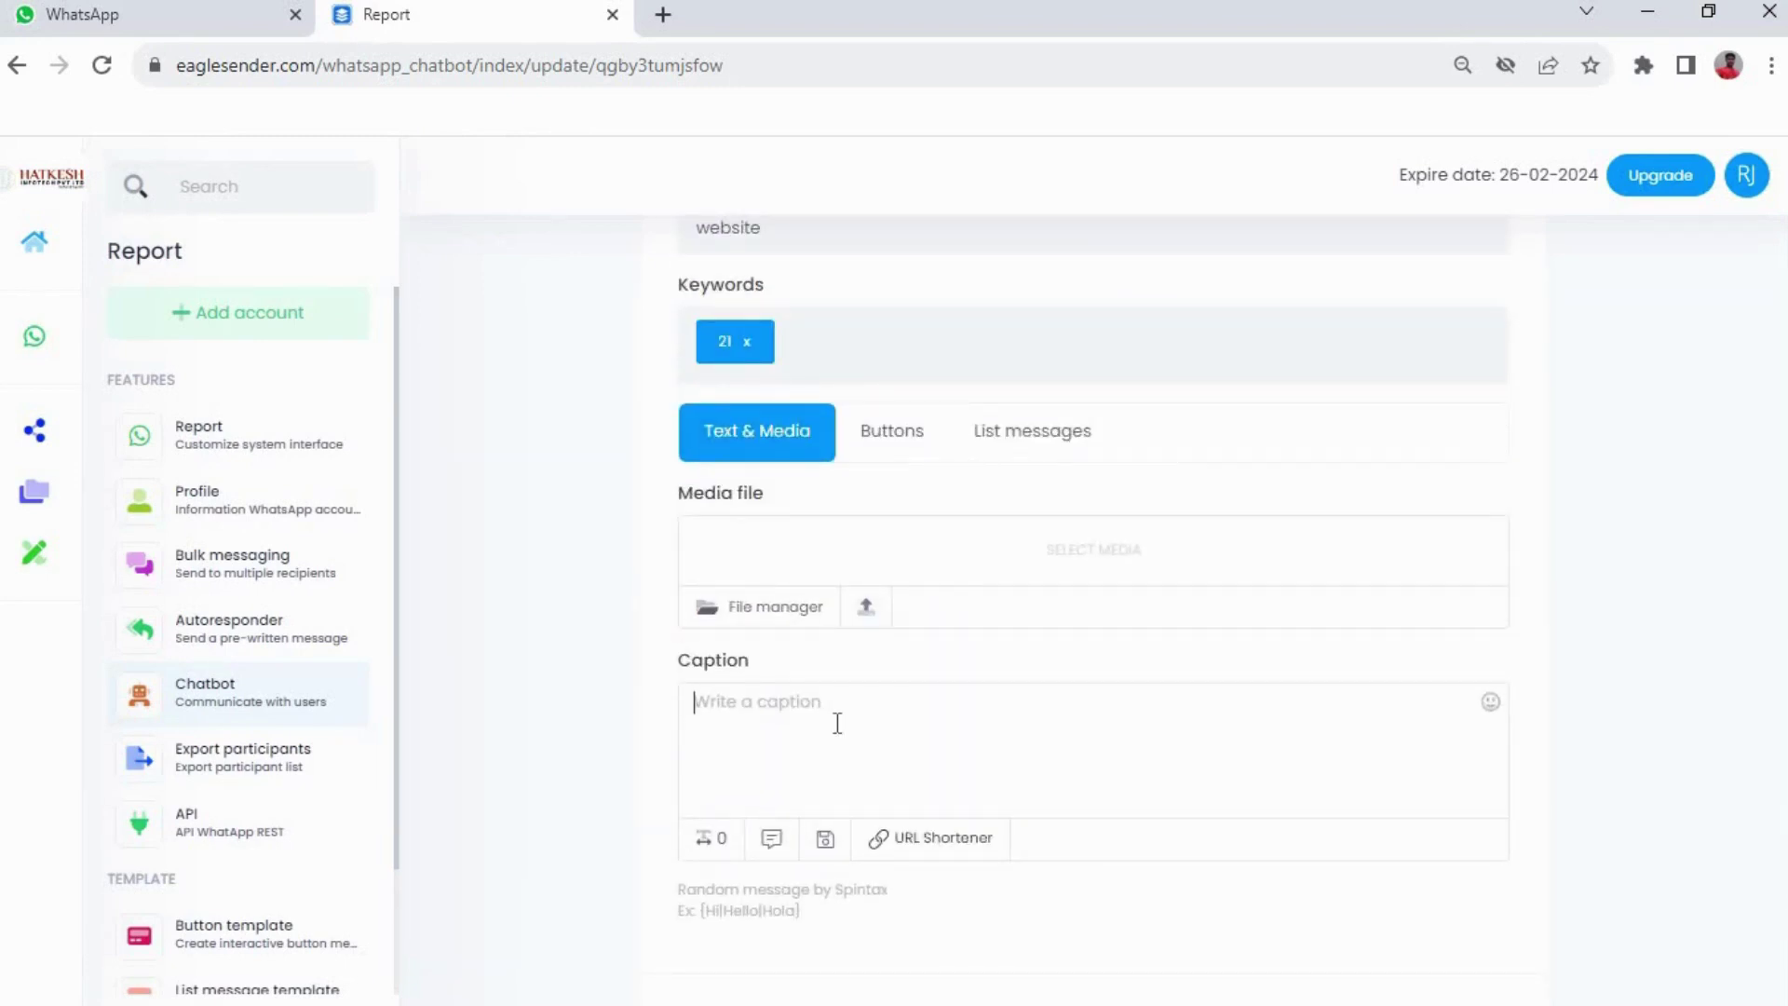
{"action": "type", "text": "Fo"}
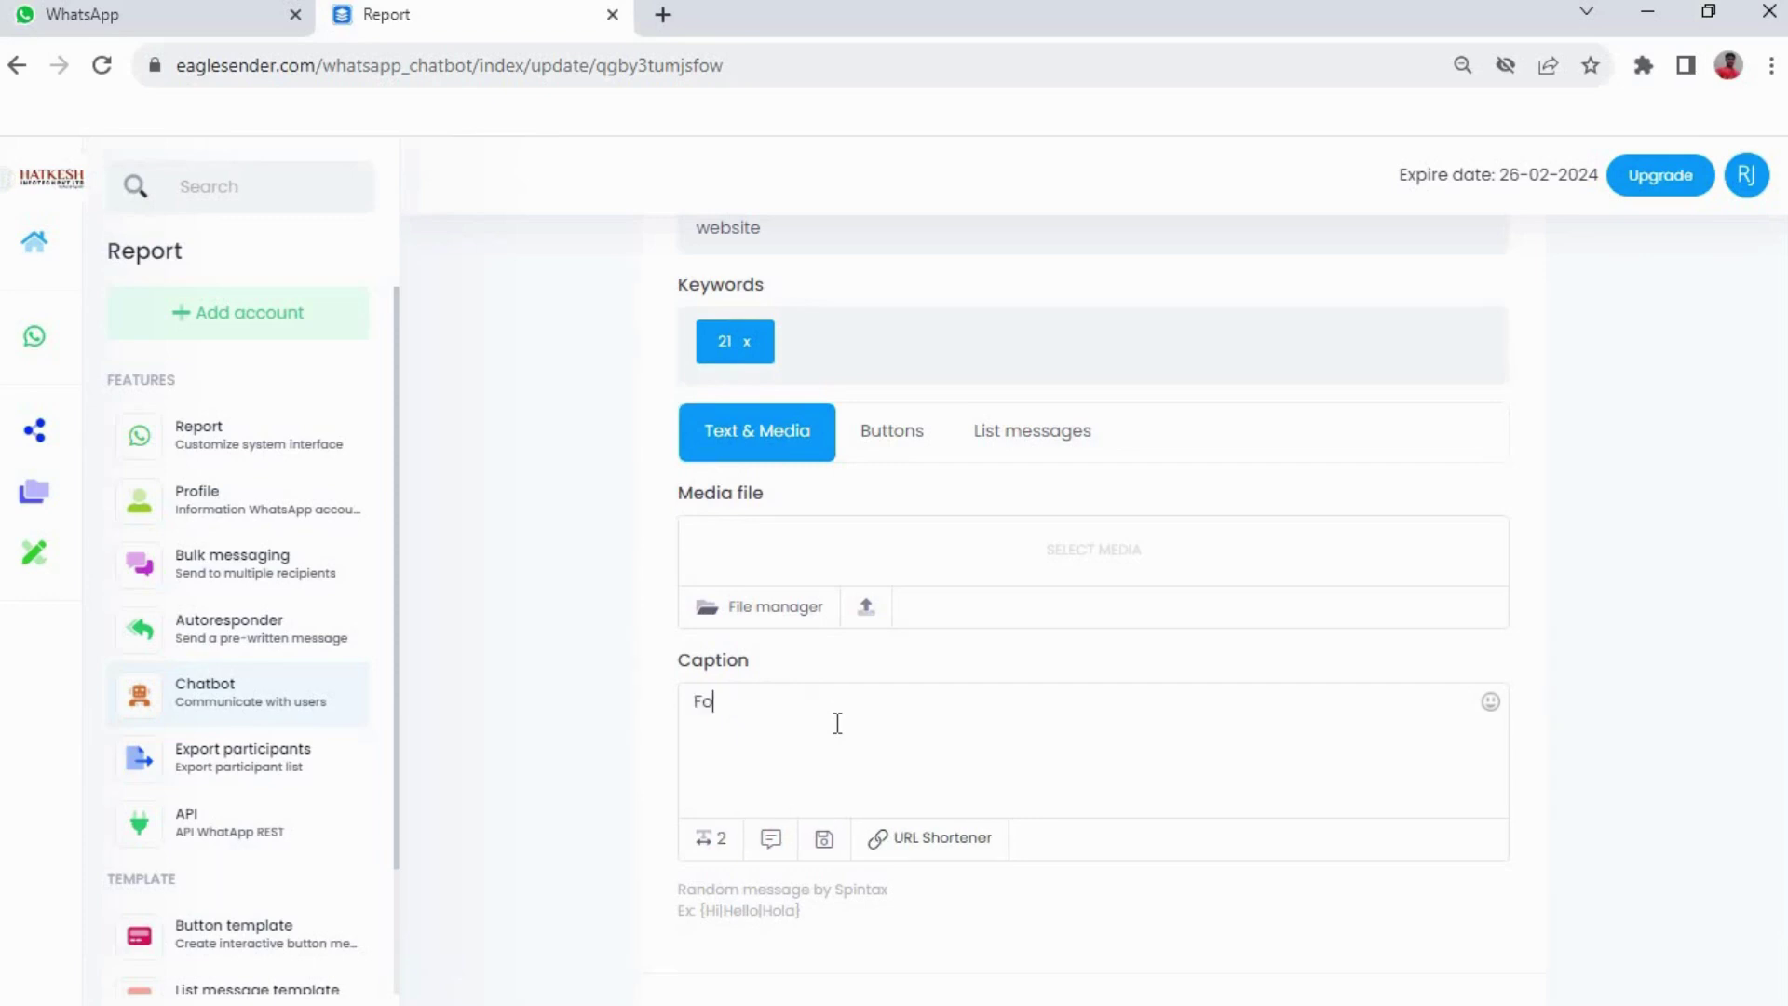
{"action": "type", "text": "r Websi"}
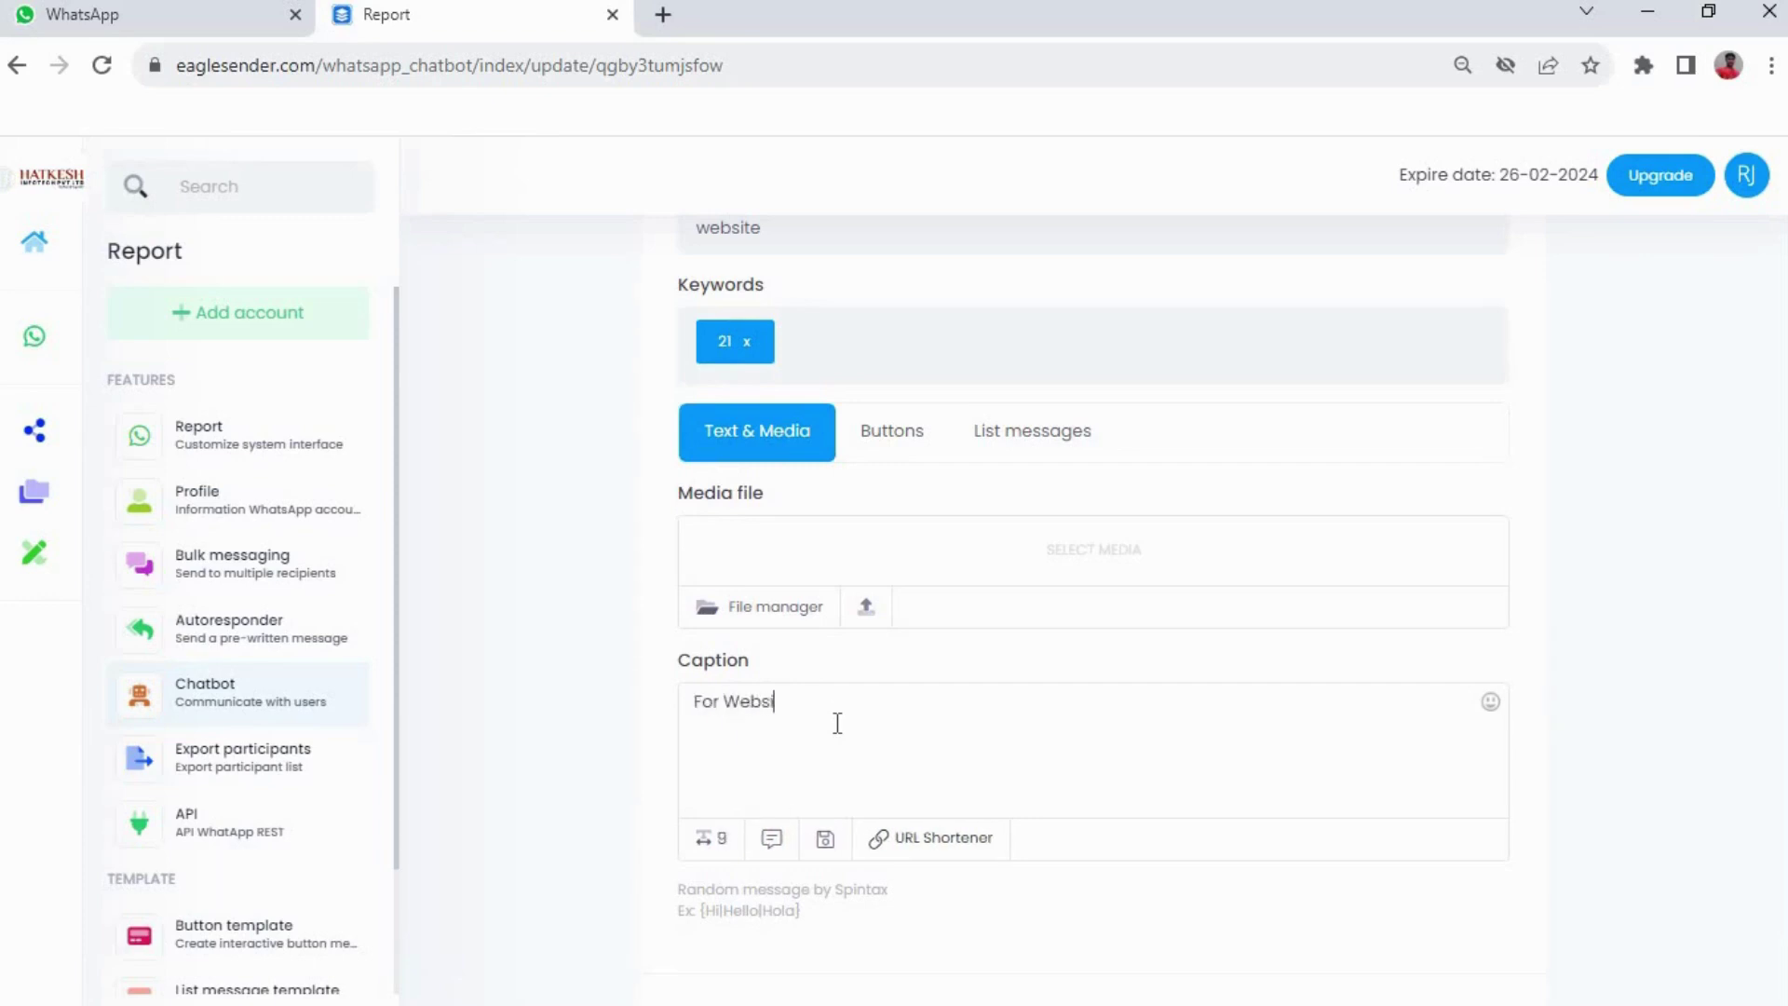
{"action": "type", "text": "te Deve"}
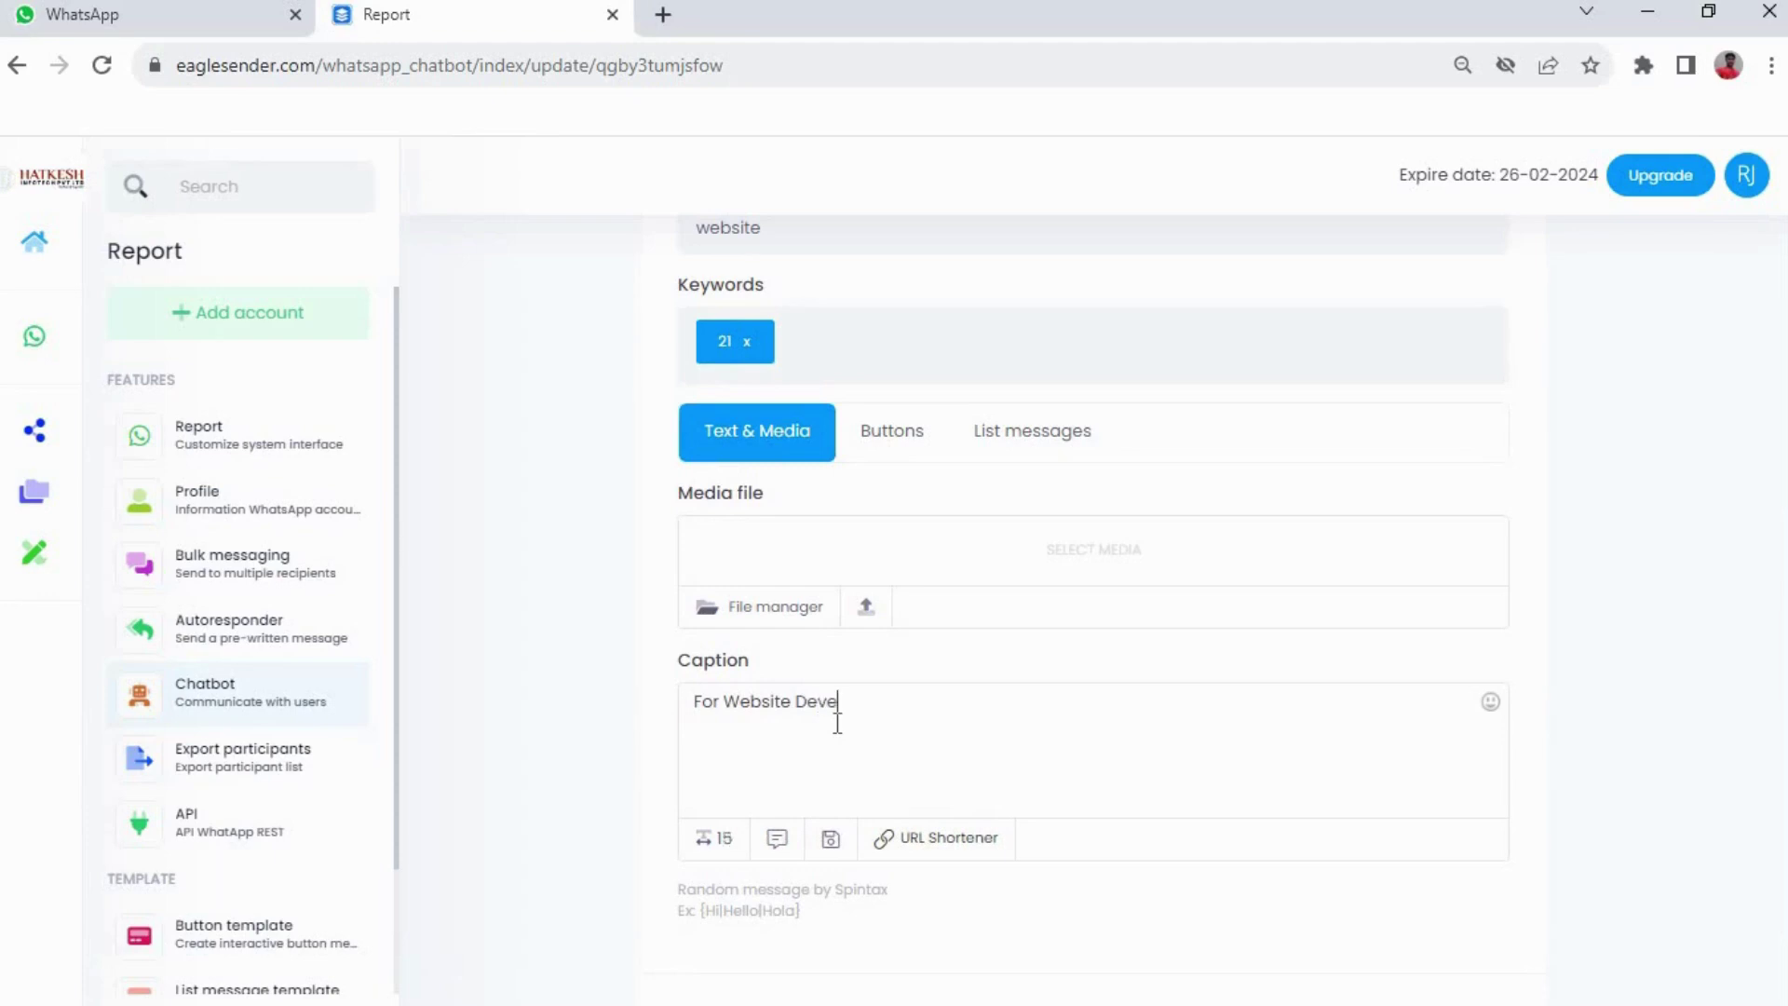
{"action": "type", "text": "lopment"}
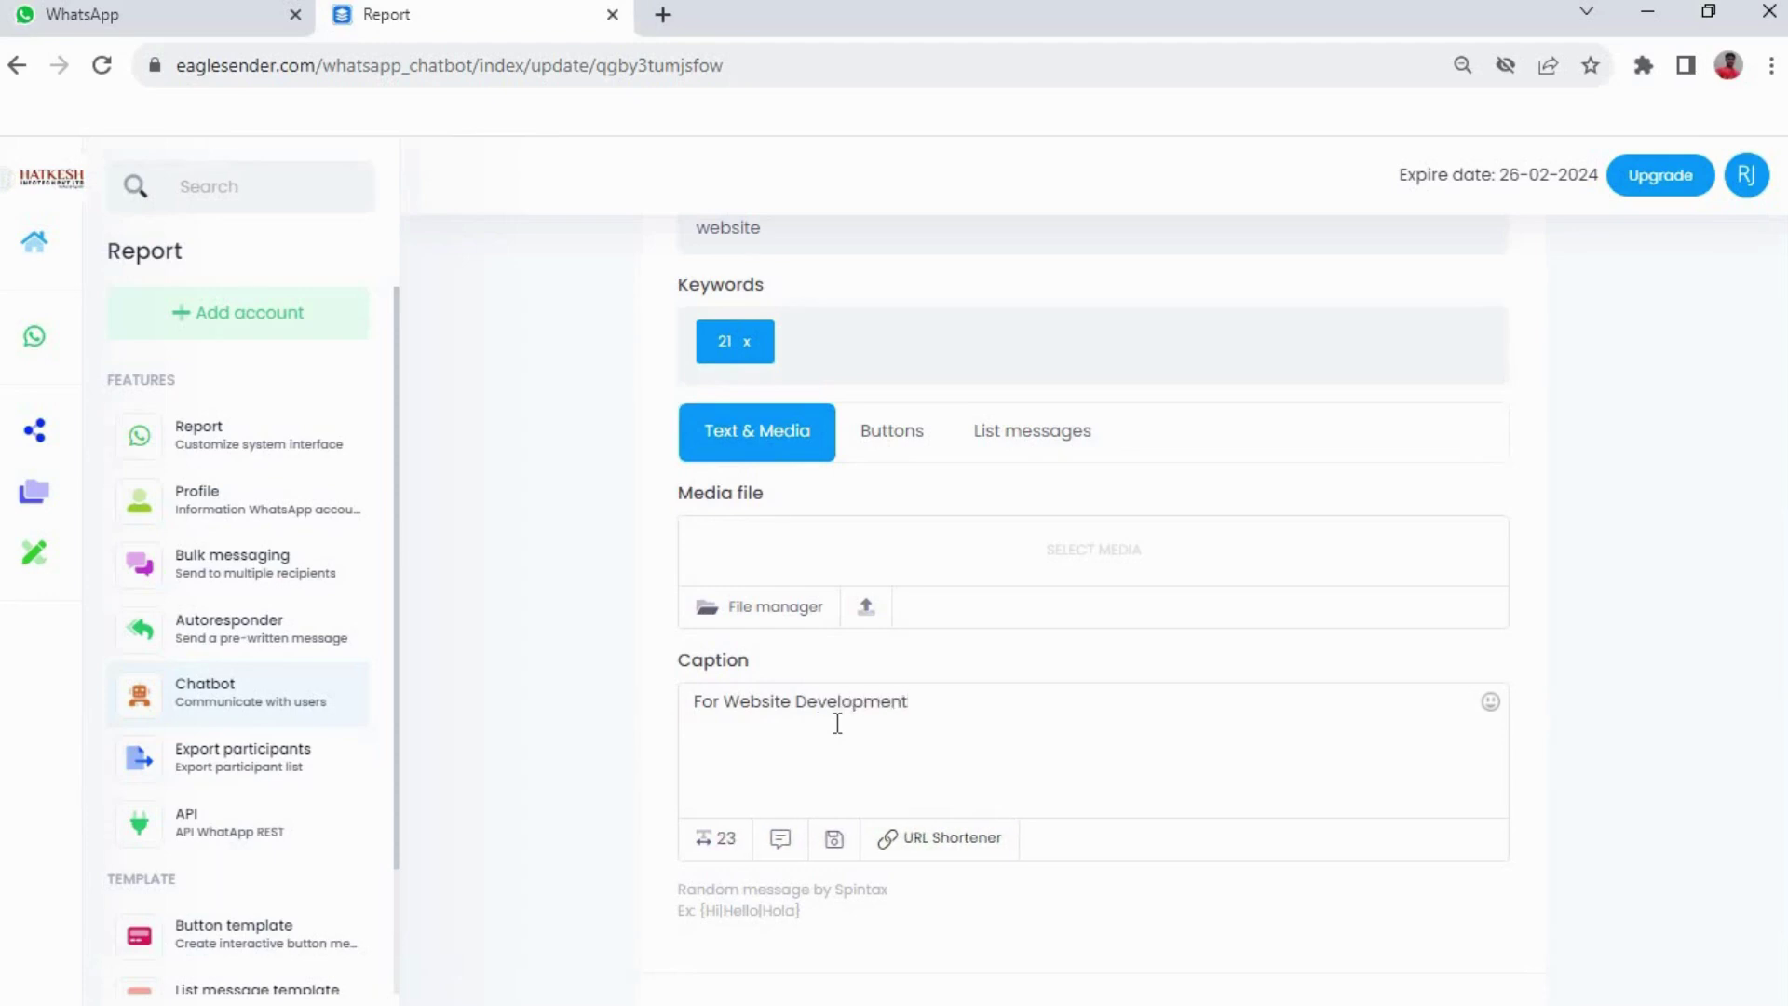
{"action": "scroll", "coordinate": [838, 723], "scroll_direction": "down", "scroll_amount": 2}
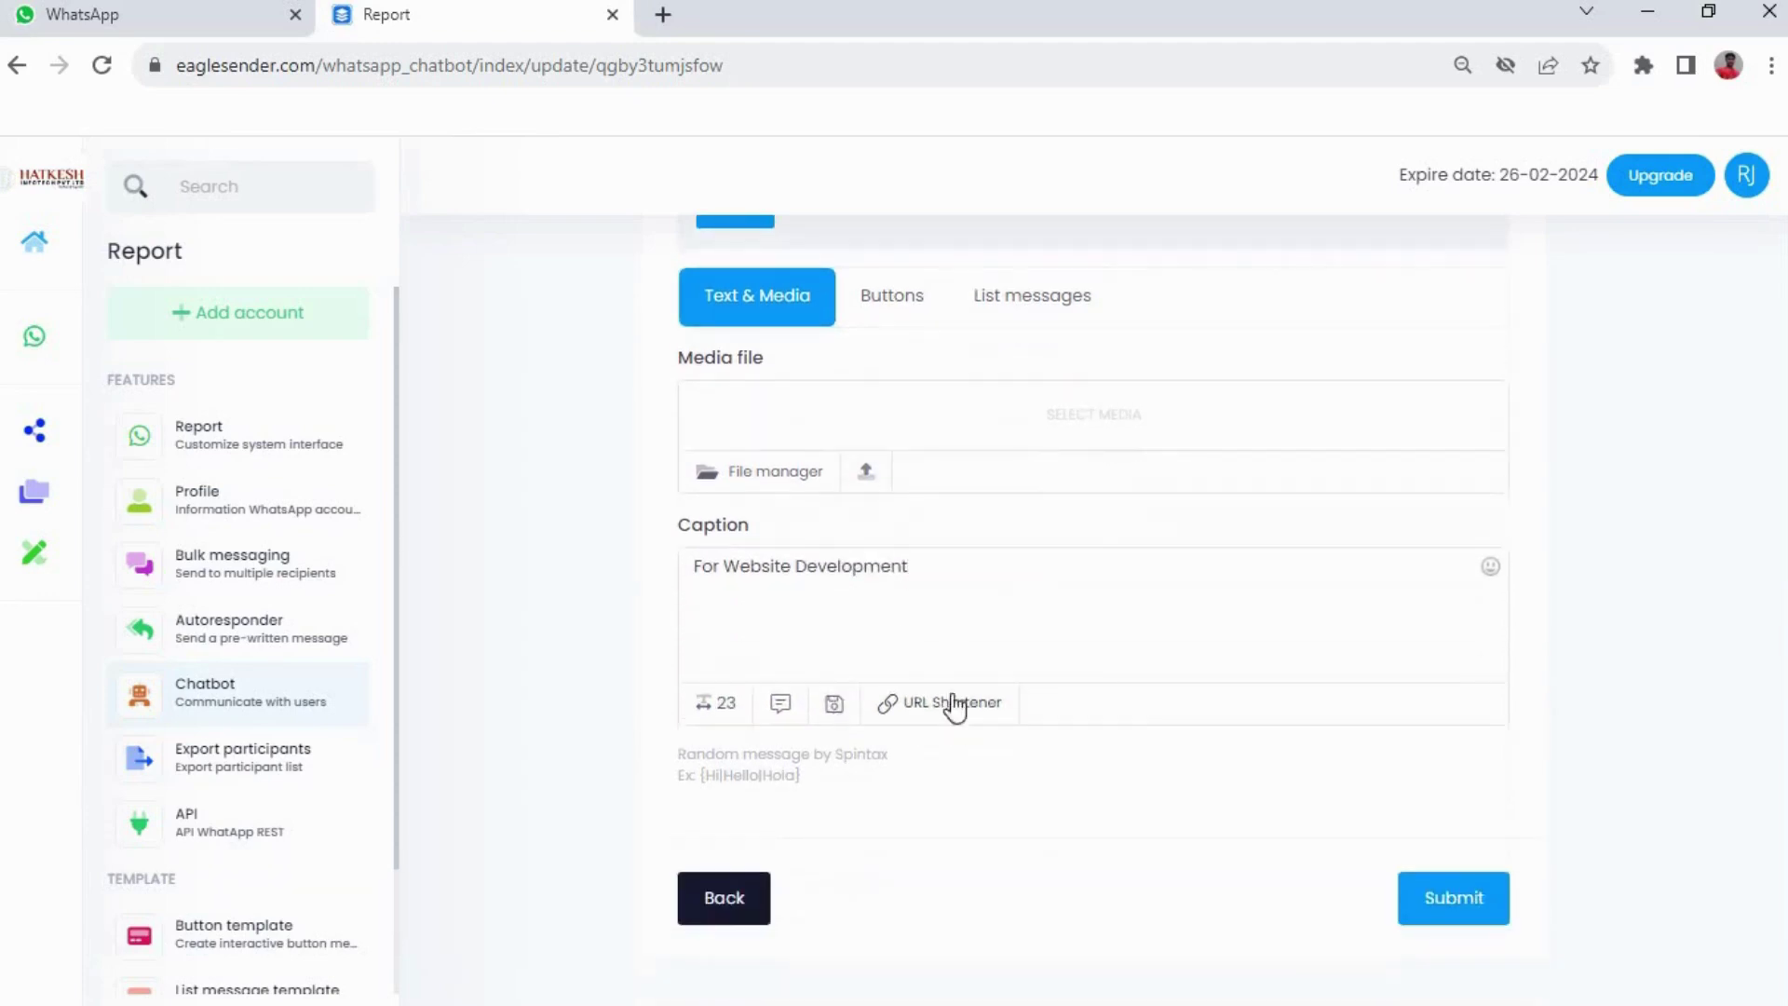
{"action": "left_click", "coordinate": [1446, 895]}
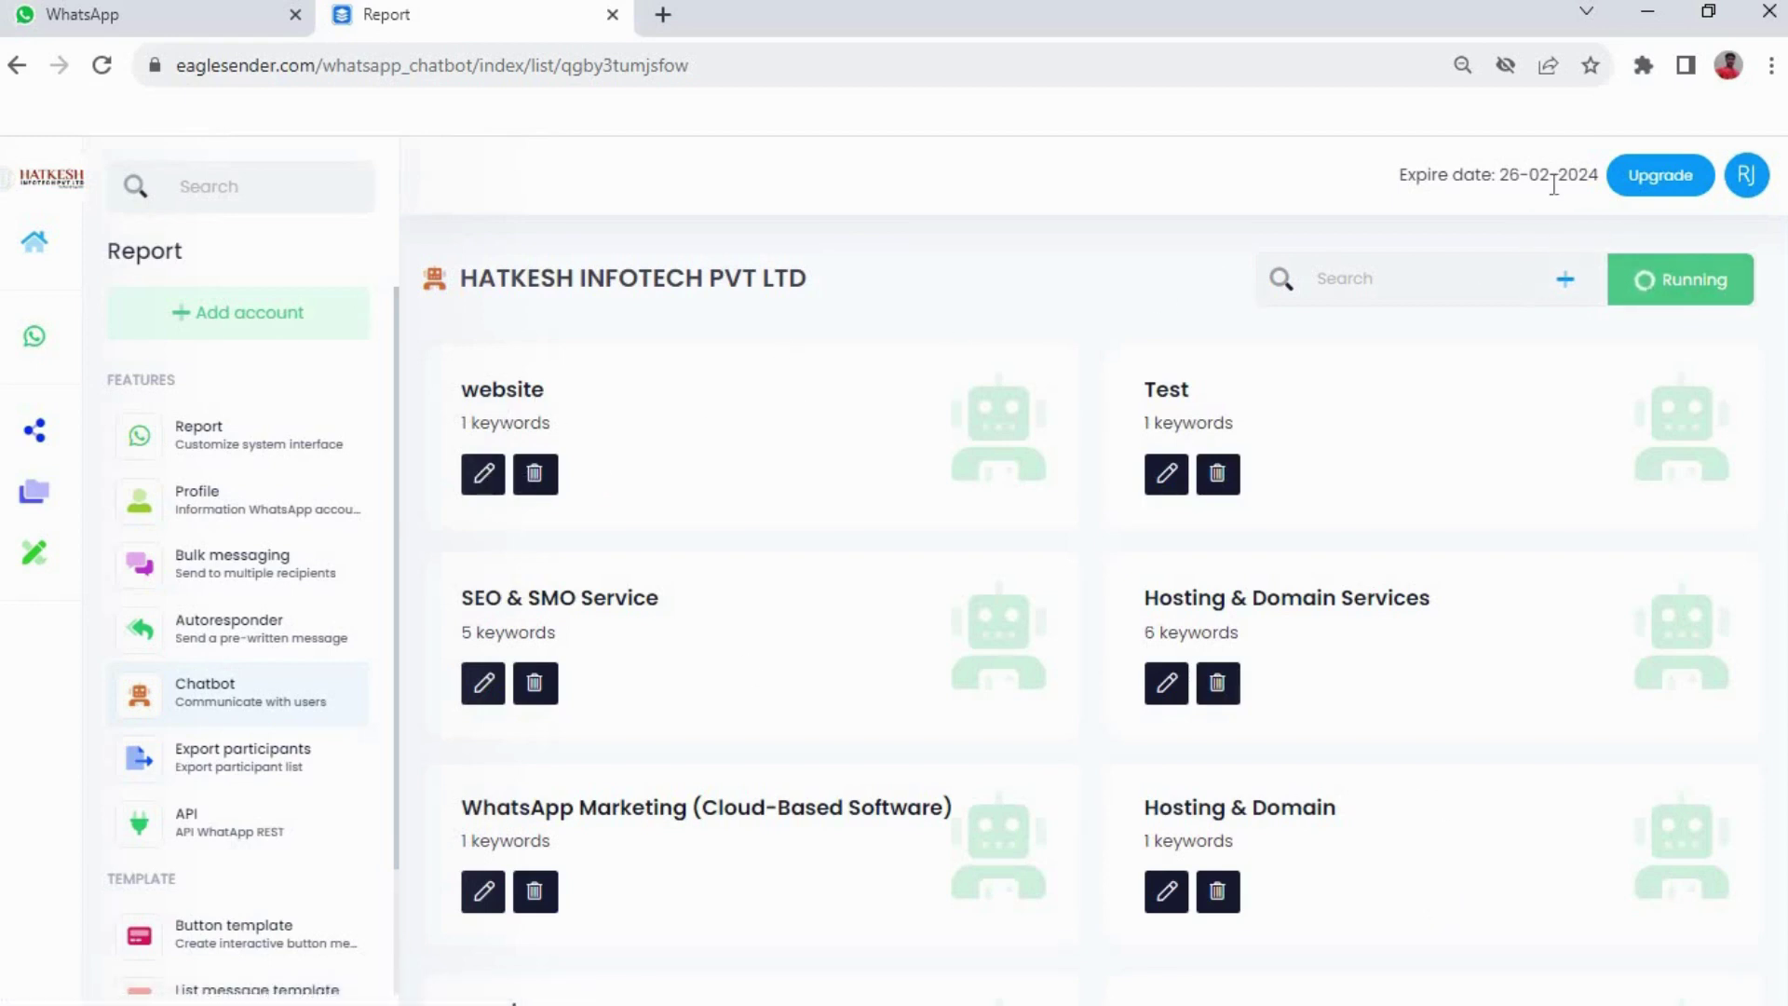
Check the website card's single keyword in its editor, then go to the WhatsApp tab
{"action": "left_click", "coordinate": [491, 475]}
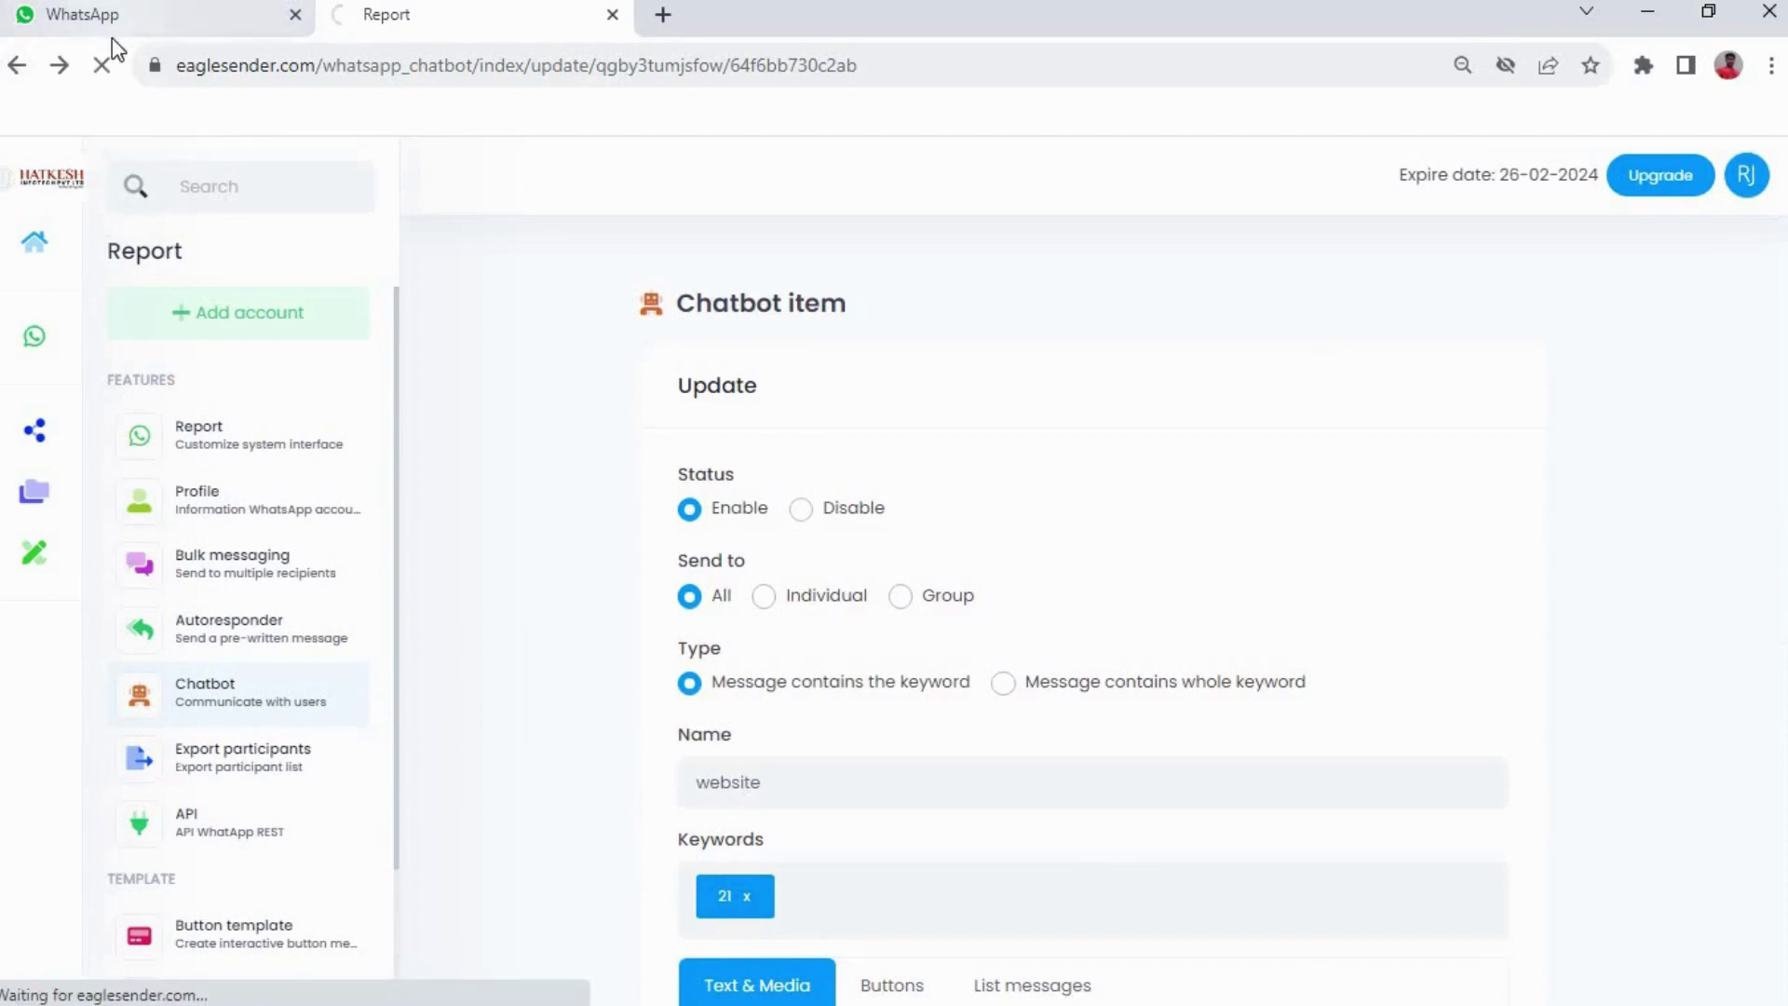
{"action": "left_click", "coordinate": [140, 15]}
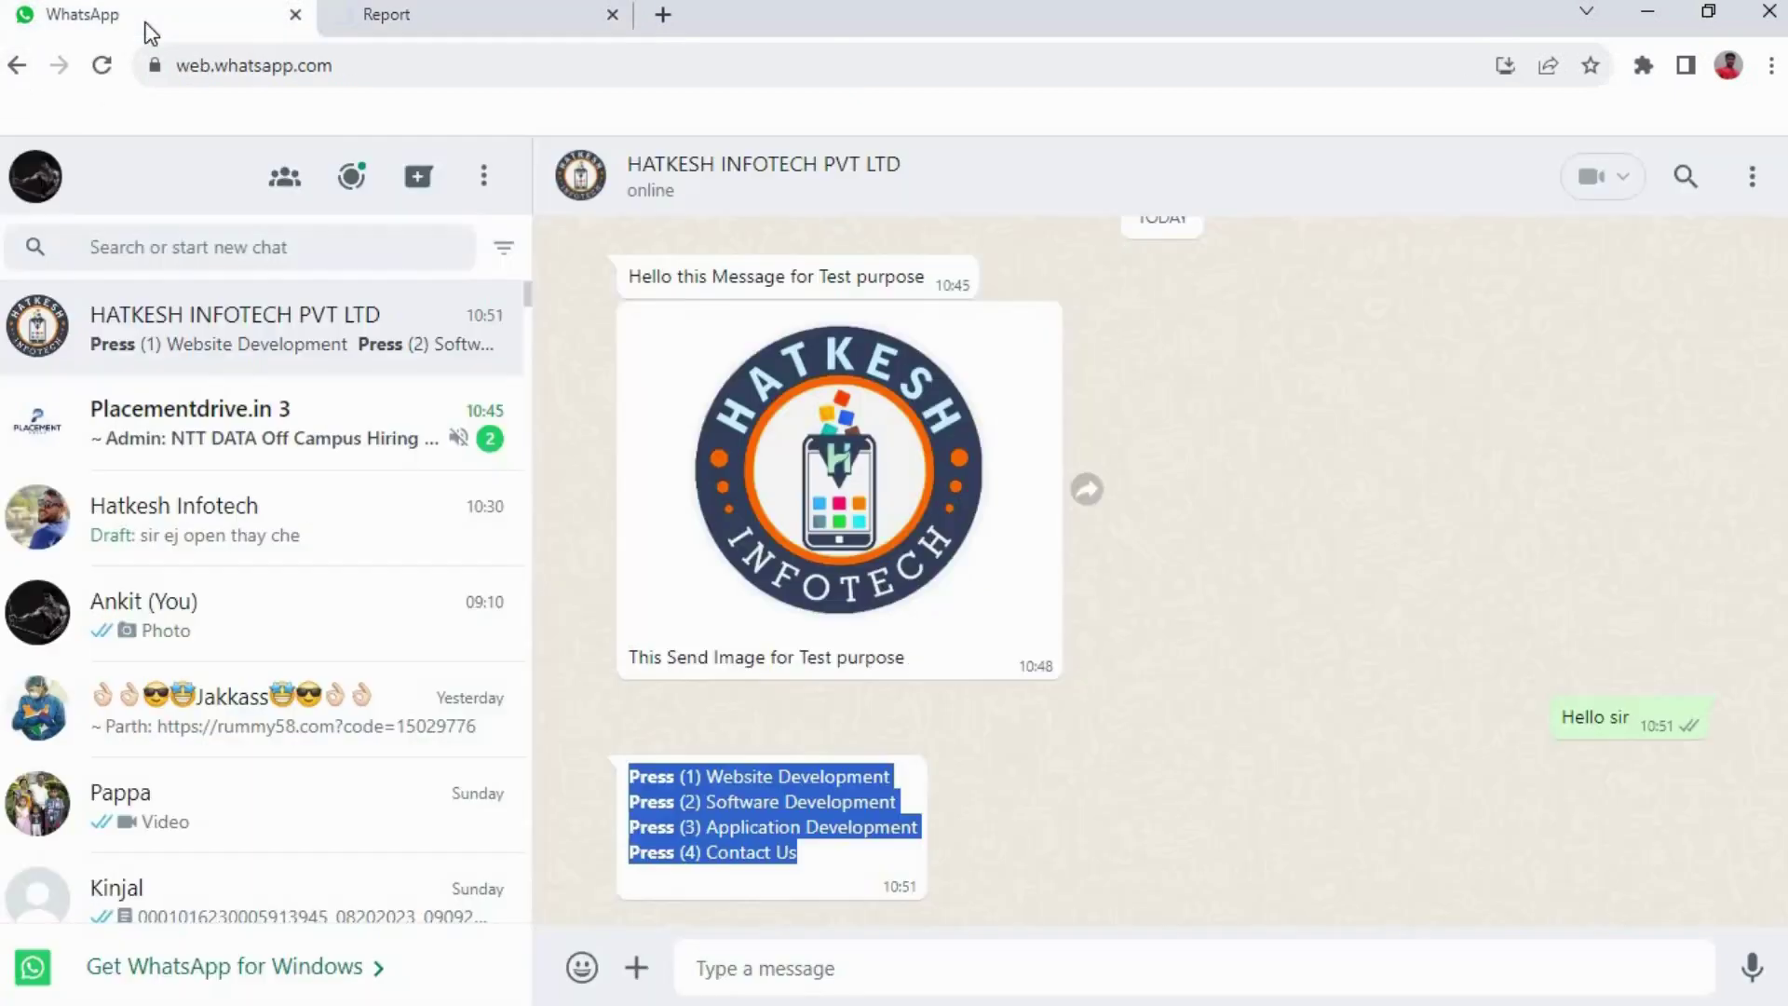
Send 'Hello sir' then '21' in the WhatsApp chat to test the bot's menu and reply
{"action": "left_click", "coordinate": [848, 964]}
{"action": "type", "text": "he"}
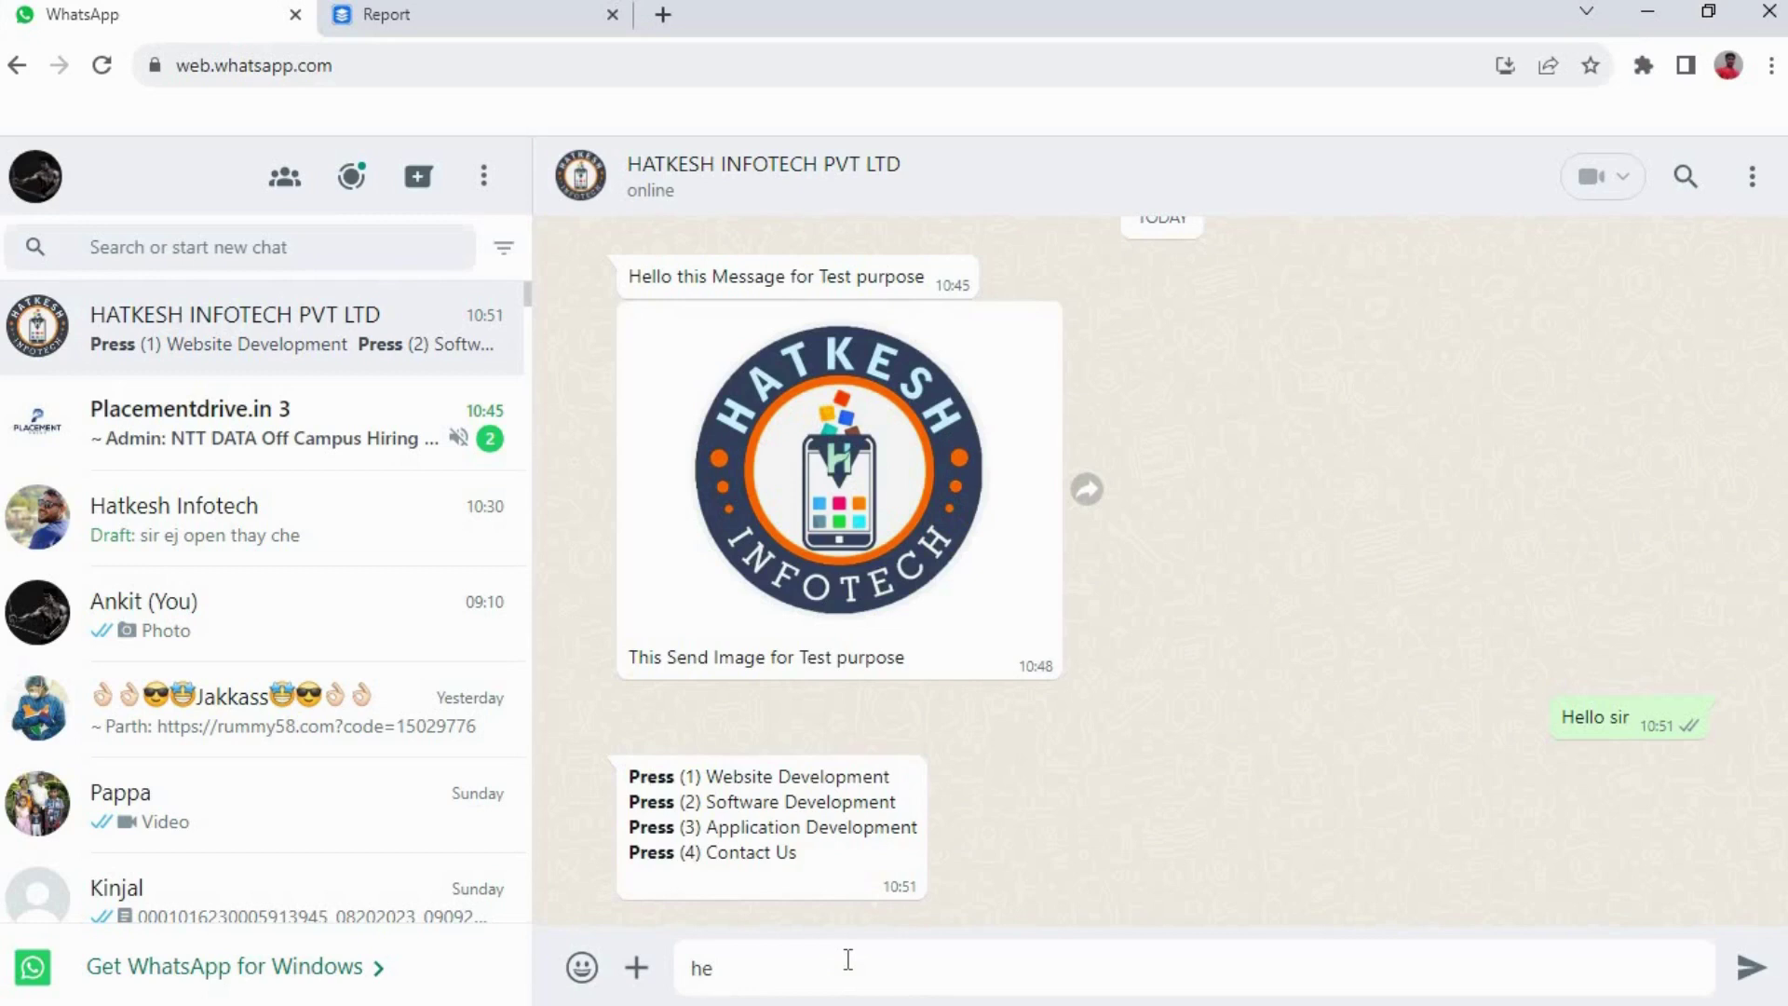
{"action": "key", "text": "BackSpace"}
{"action": "key", "text": "BackSpace"}
{"action": "type", "text": "Hello sir"}
{"action": "key", "text": "Return"}
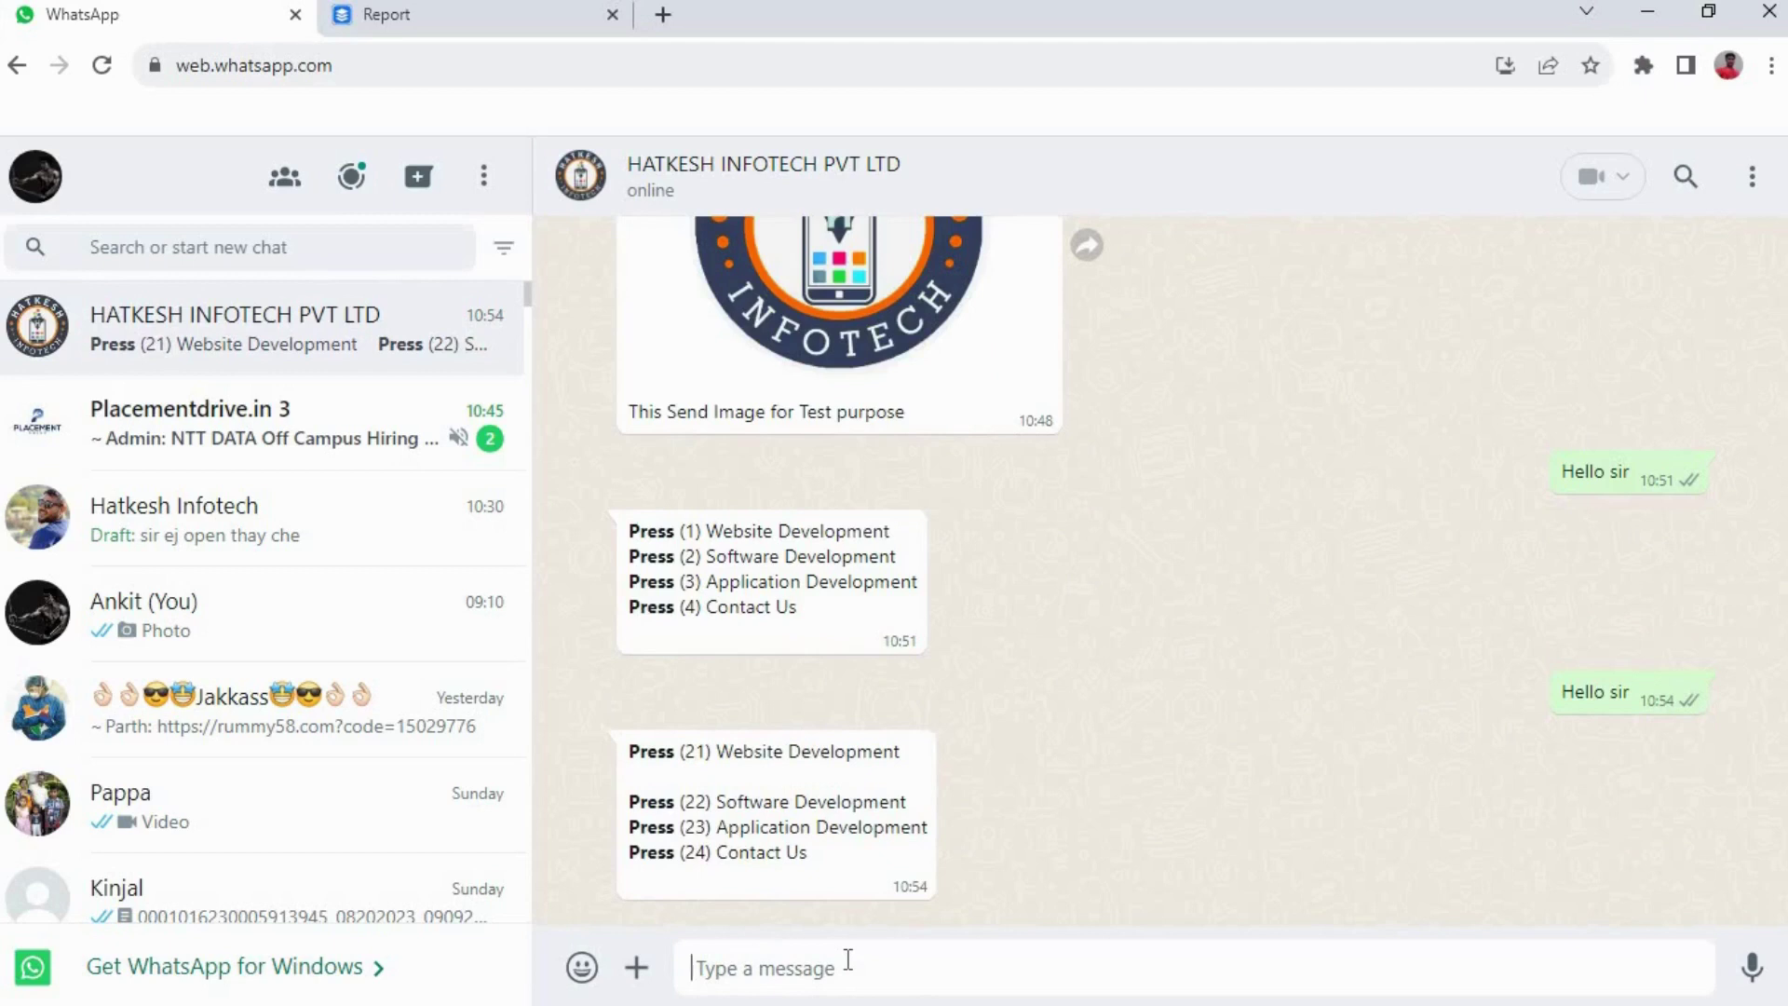
{"action": "type", "text": "21"}
{"action": "key", "text": "Return"}
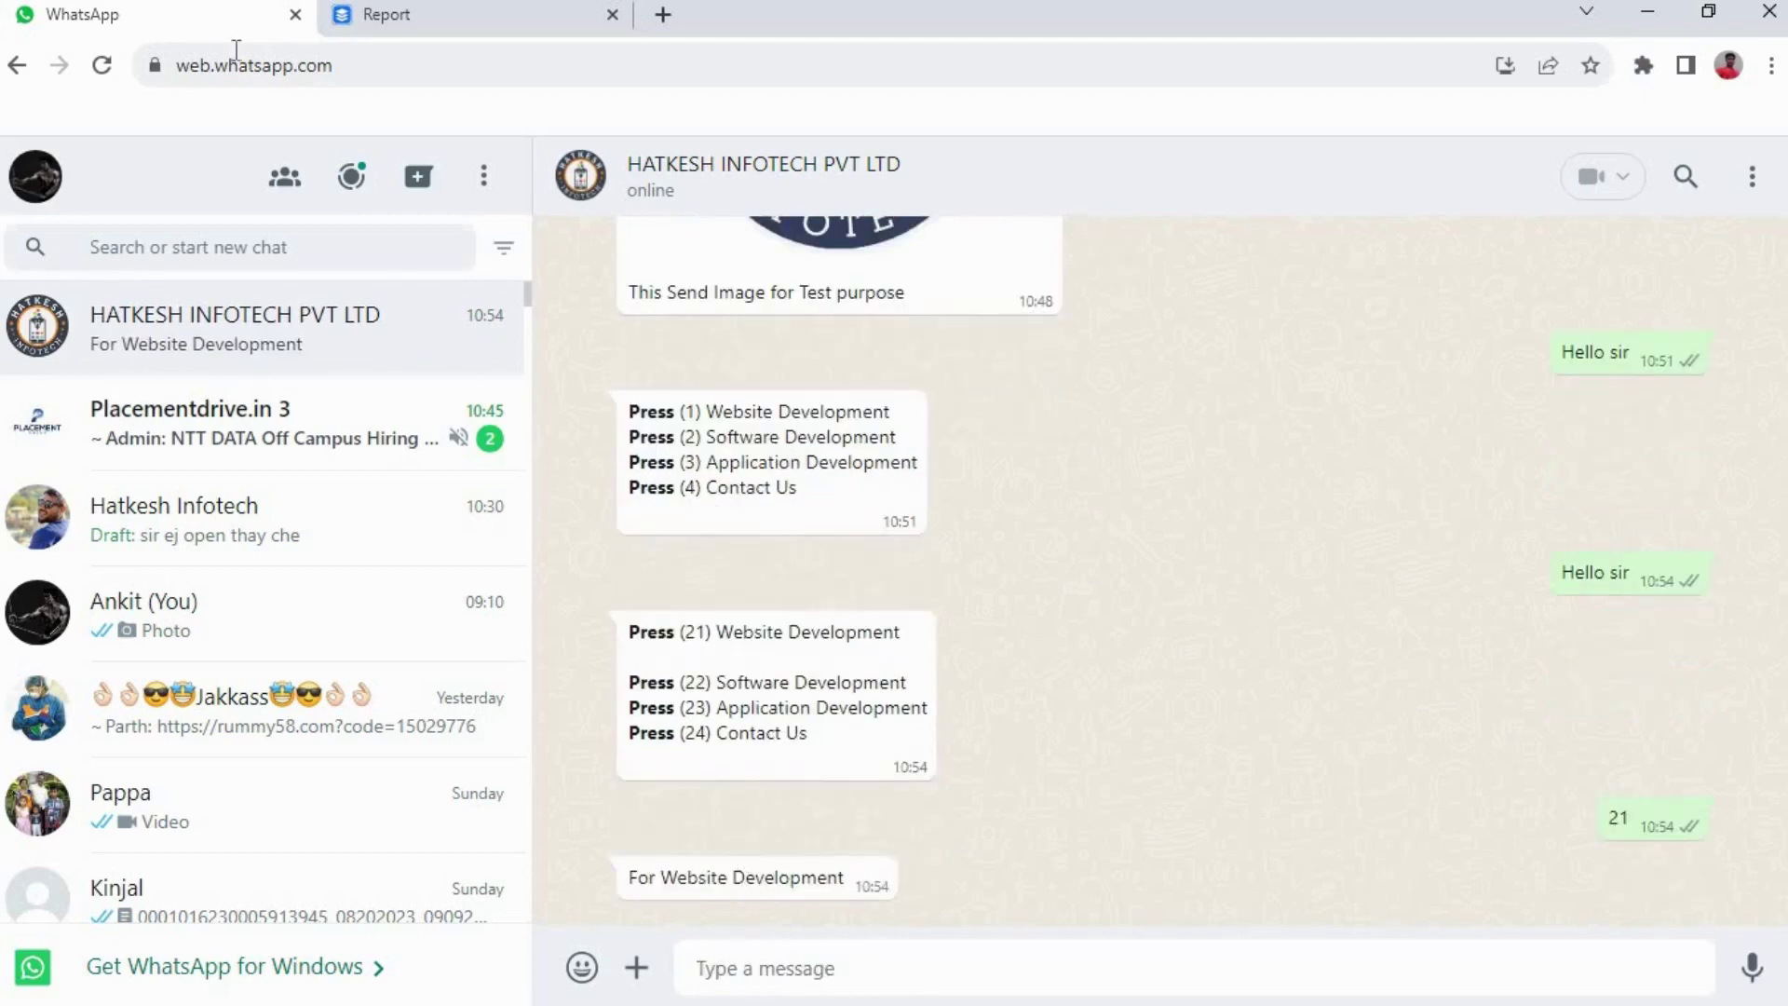
{"action": "left_click", "coordinate": [410, 25]}
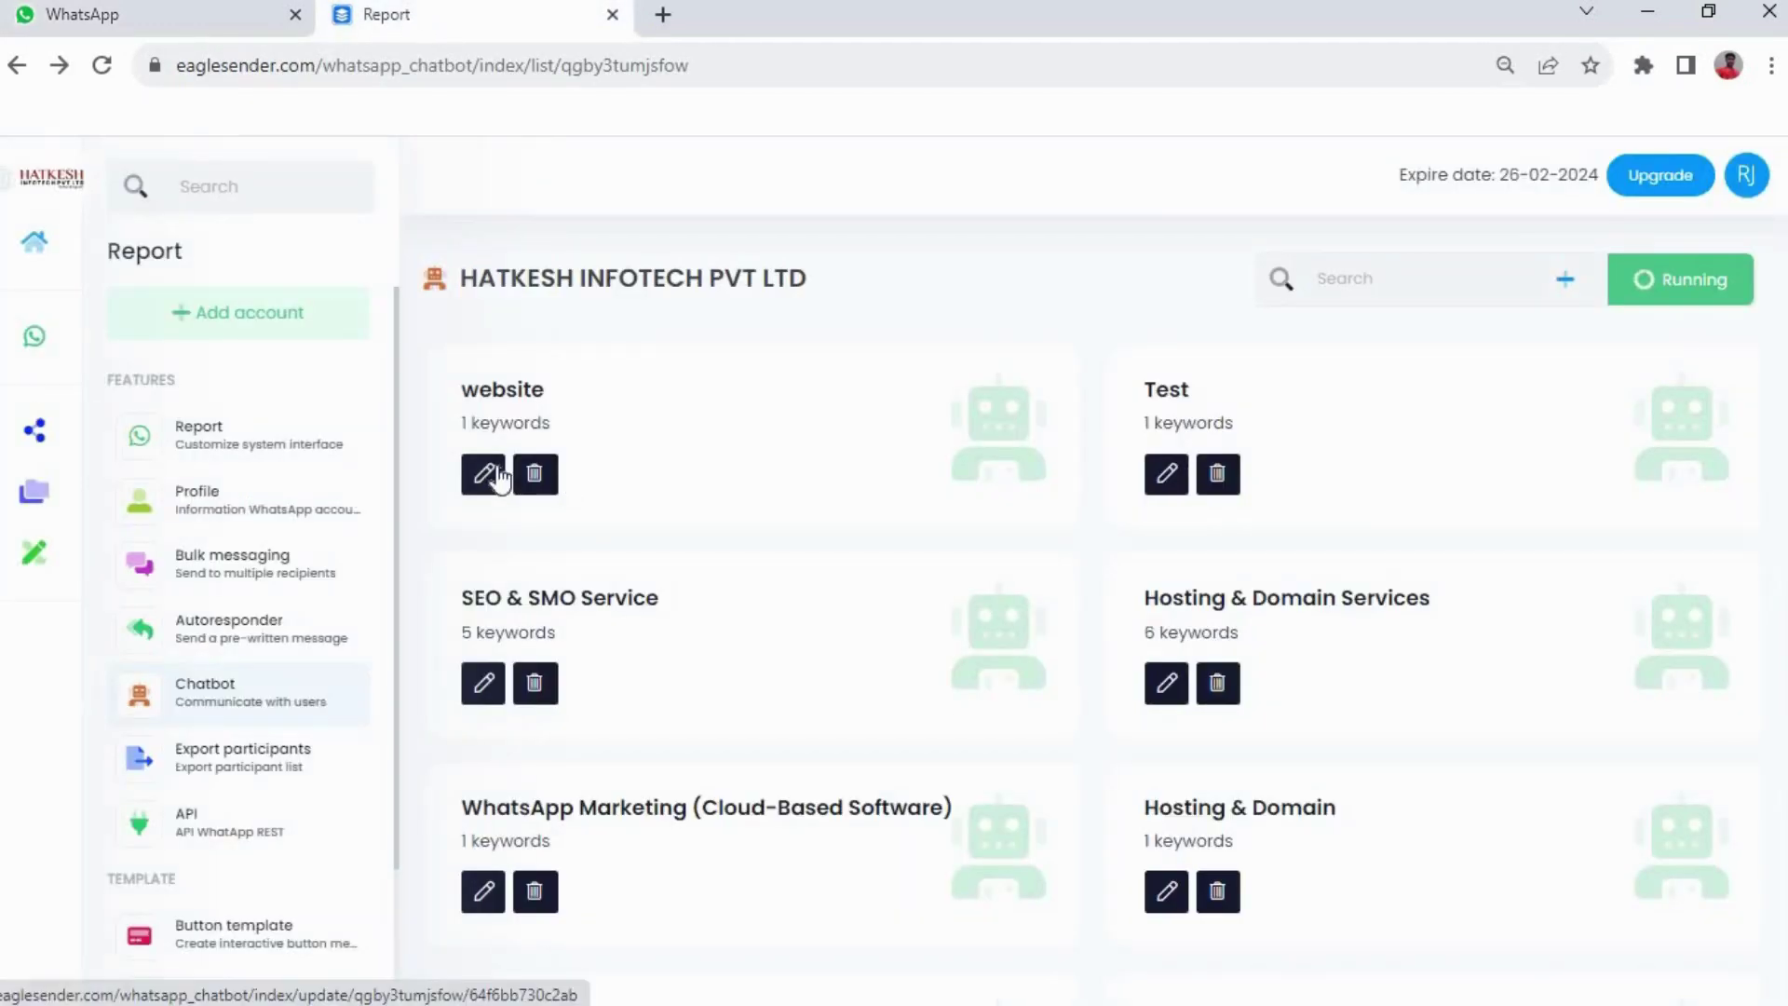
Delete the empty line from the Test item's menu caption and submit the edit
{"action": "left_click", "coordinate": [1176, 486]}
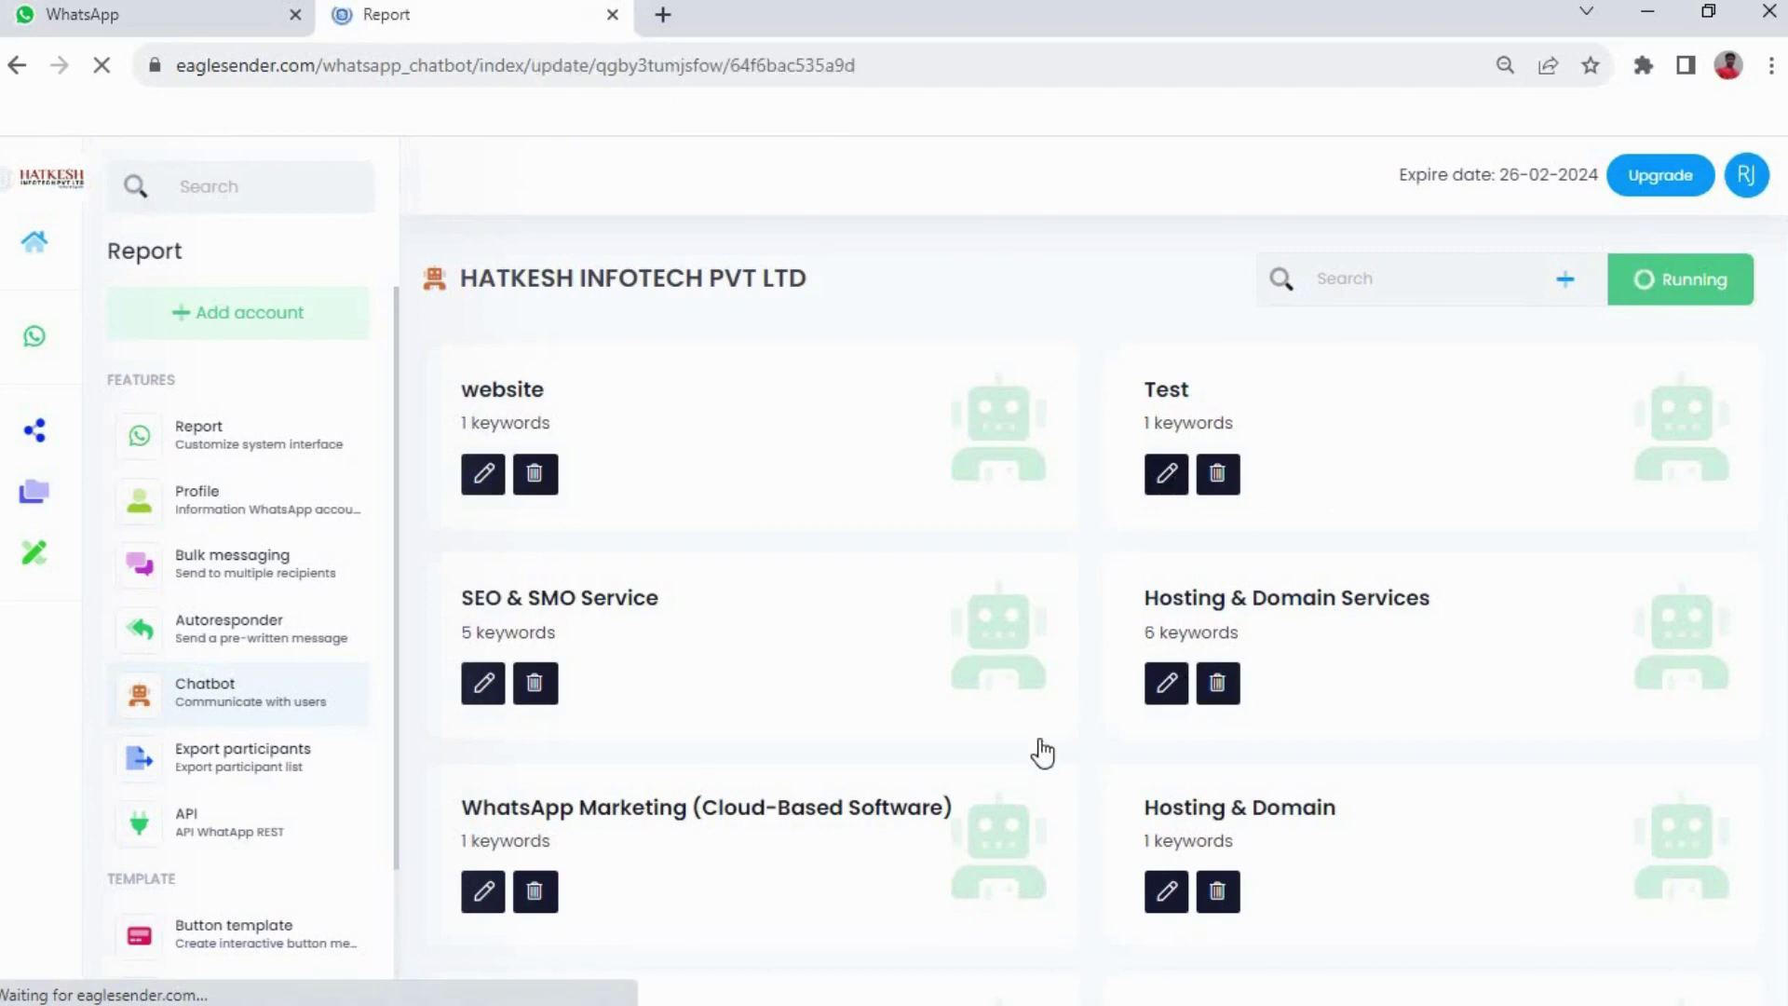
{"action": "scroll", "coordinate": [1052, 699], "scroll_direction": "down", "scroll_amount": 5}
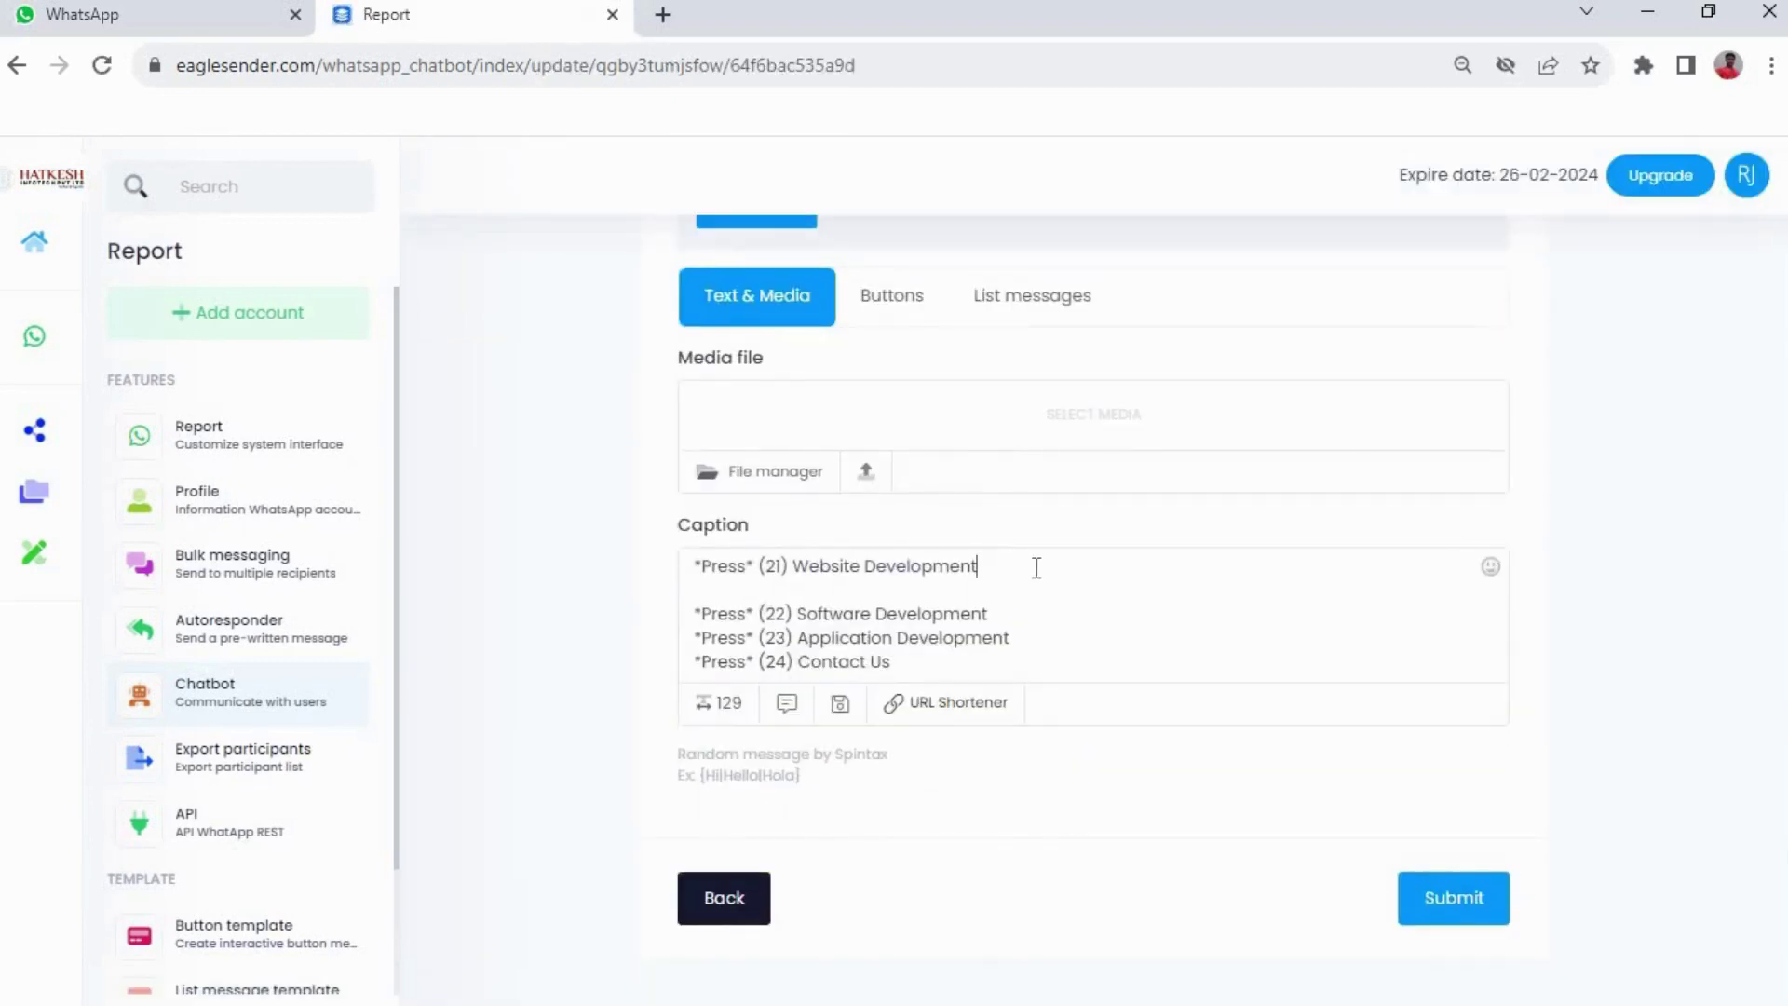
{"action": "key", "text": "Delete"}
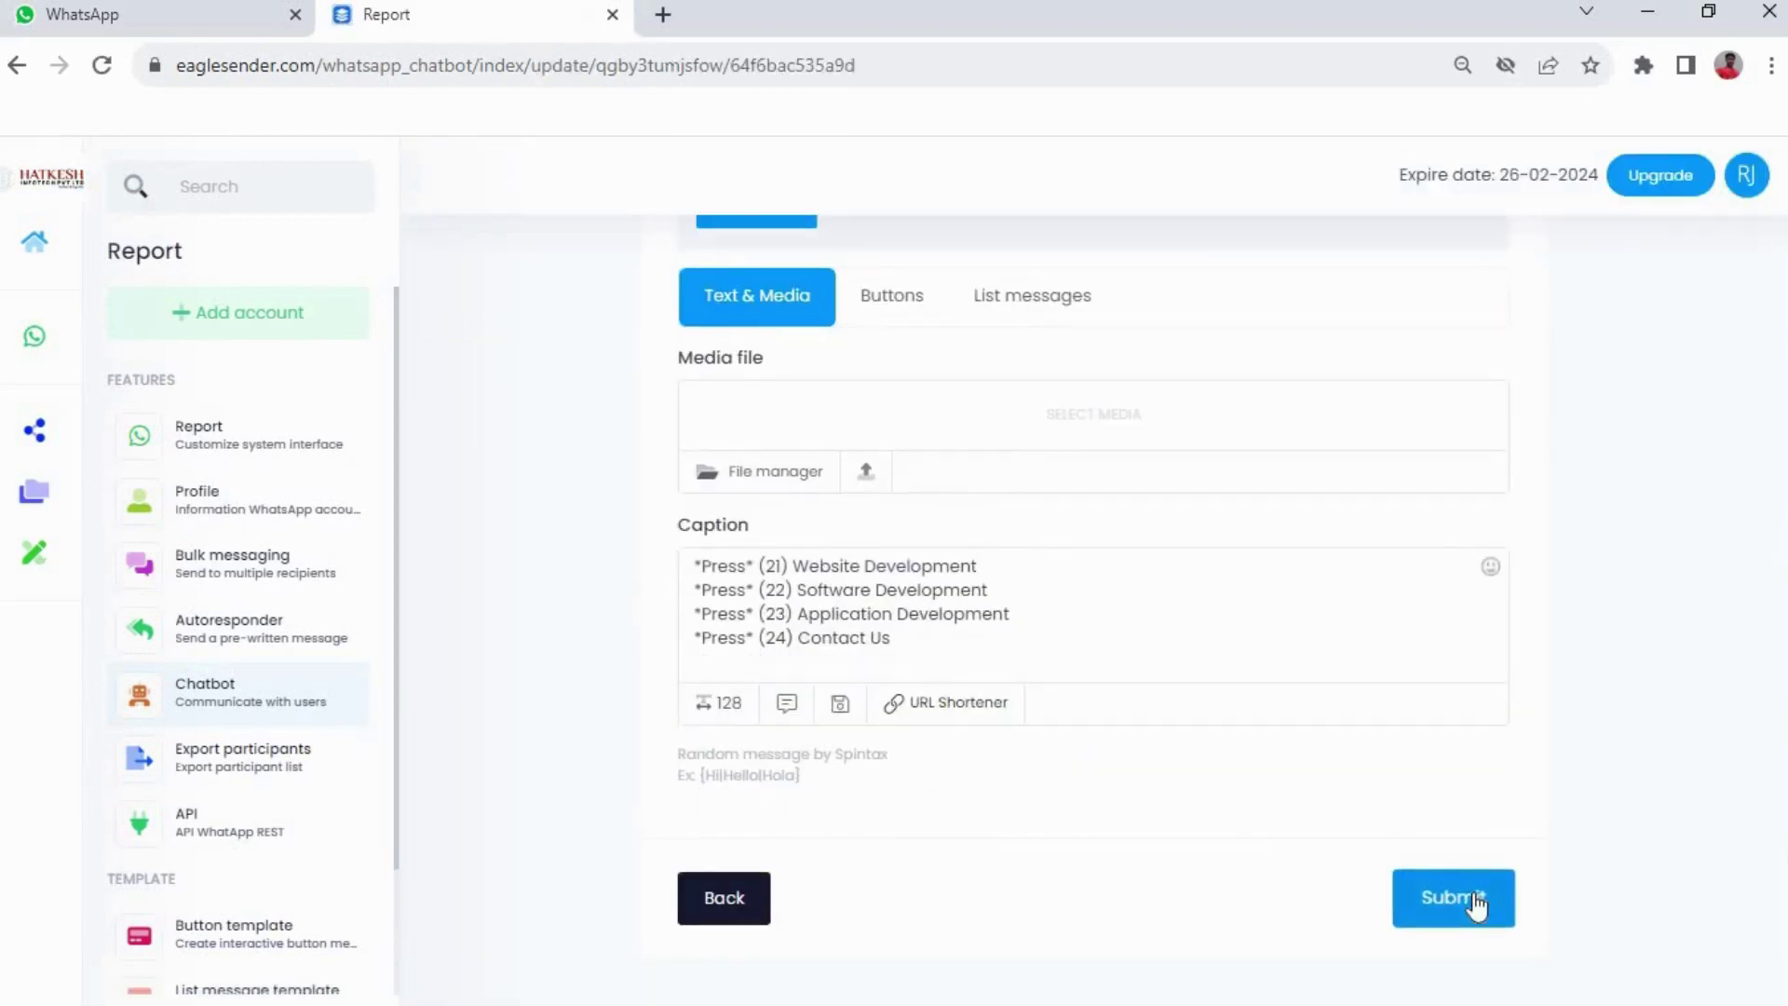
{"action": "left_click", "coordinate": [1474, 902]}
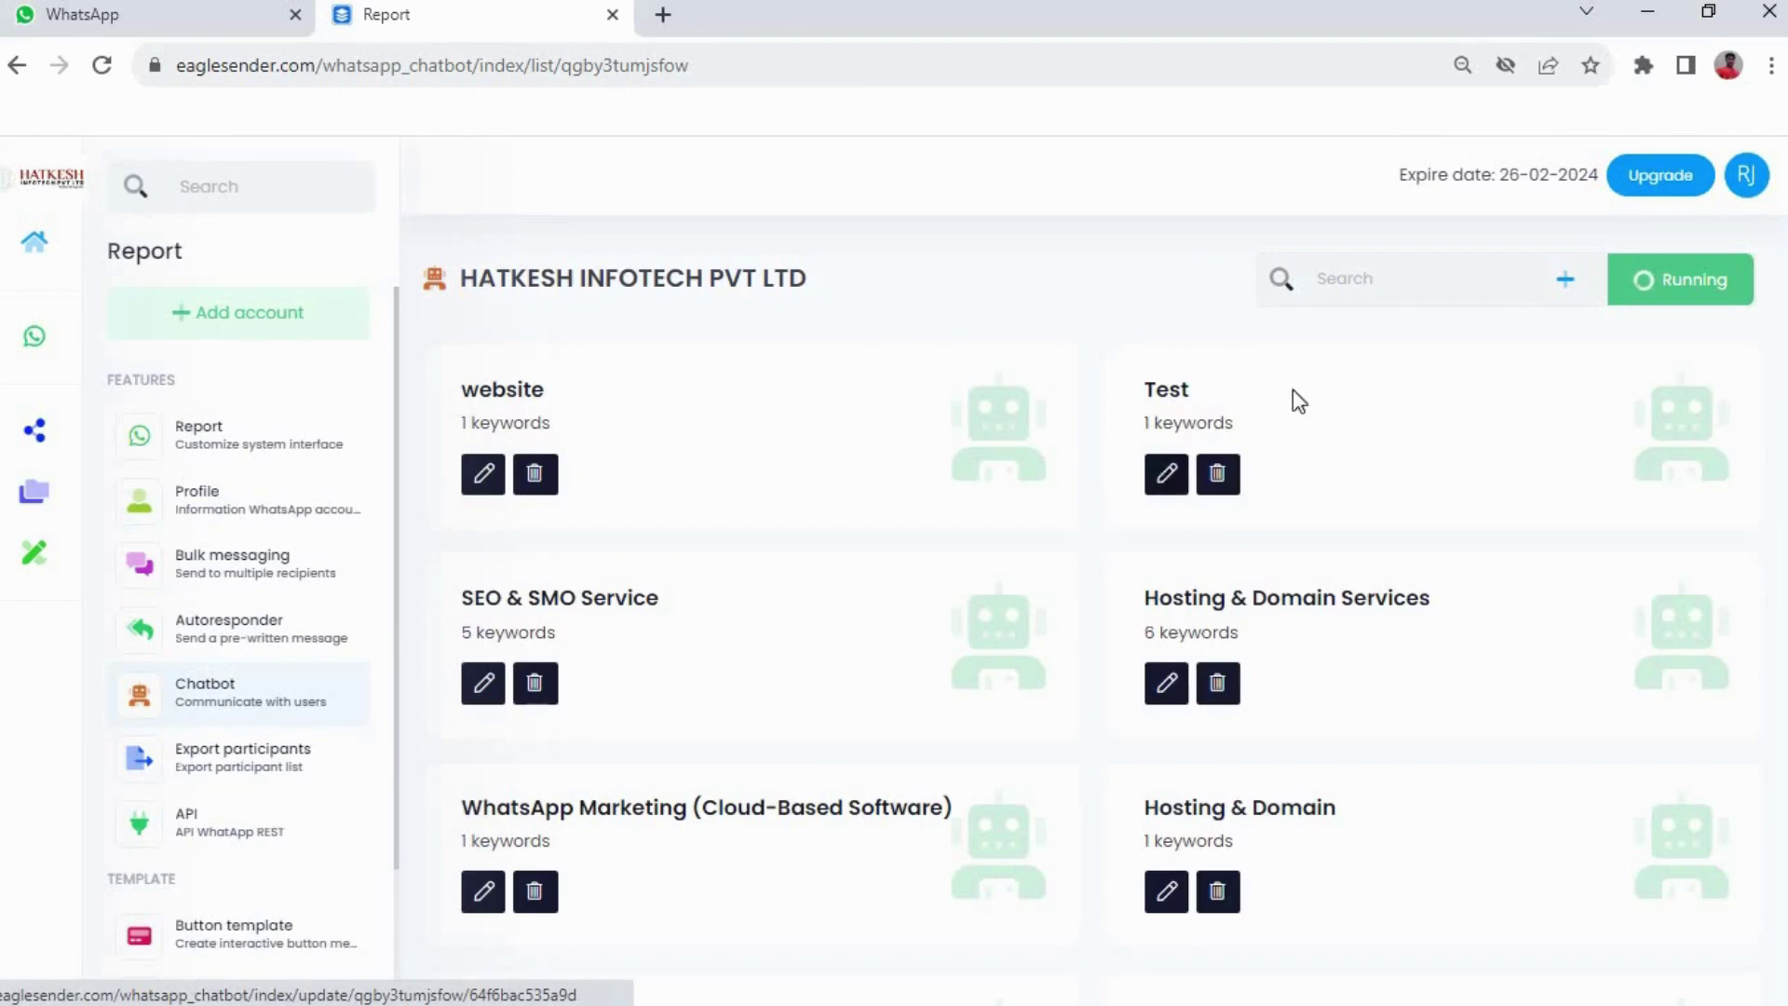
Create item 'Software' with keyword 22 and caption 'For software Development', then submit it
{"action": "left_click", "coordinate": [1566, 281]}
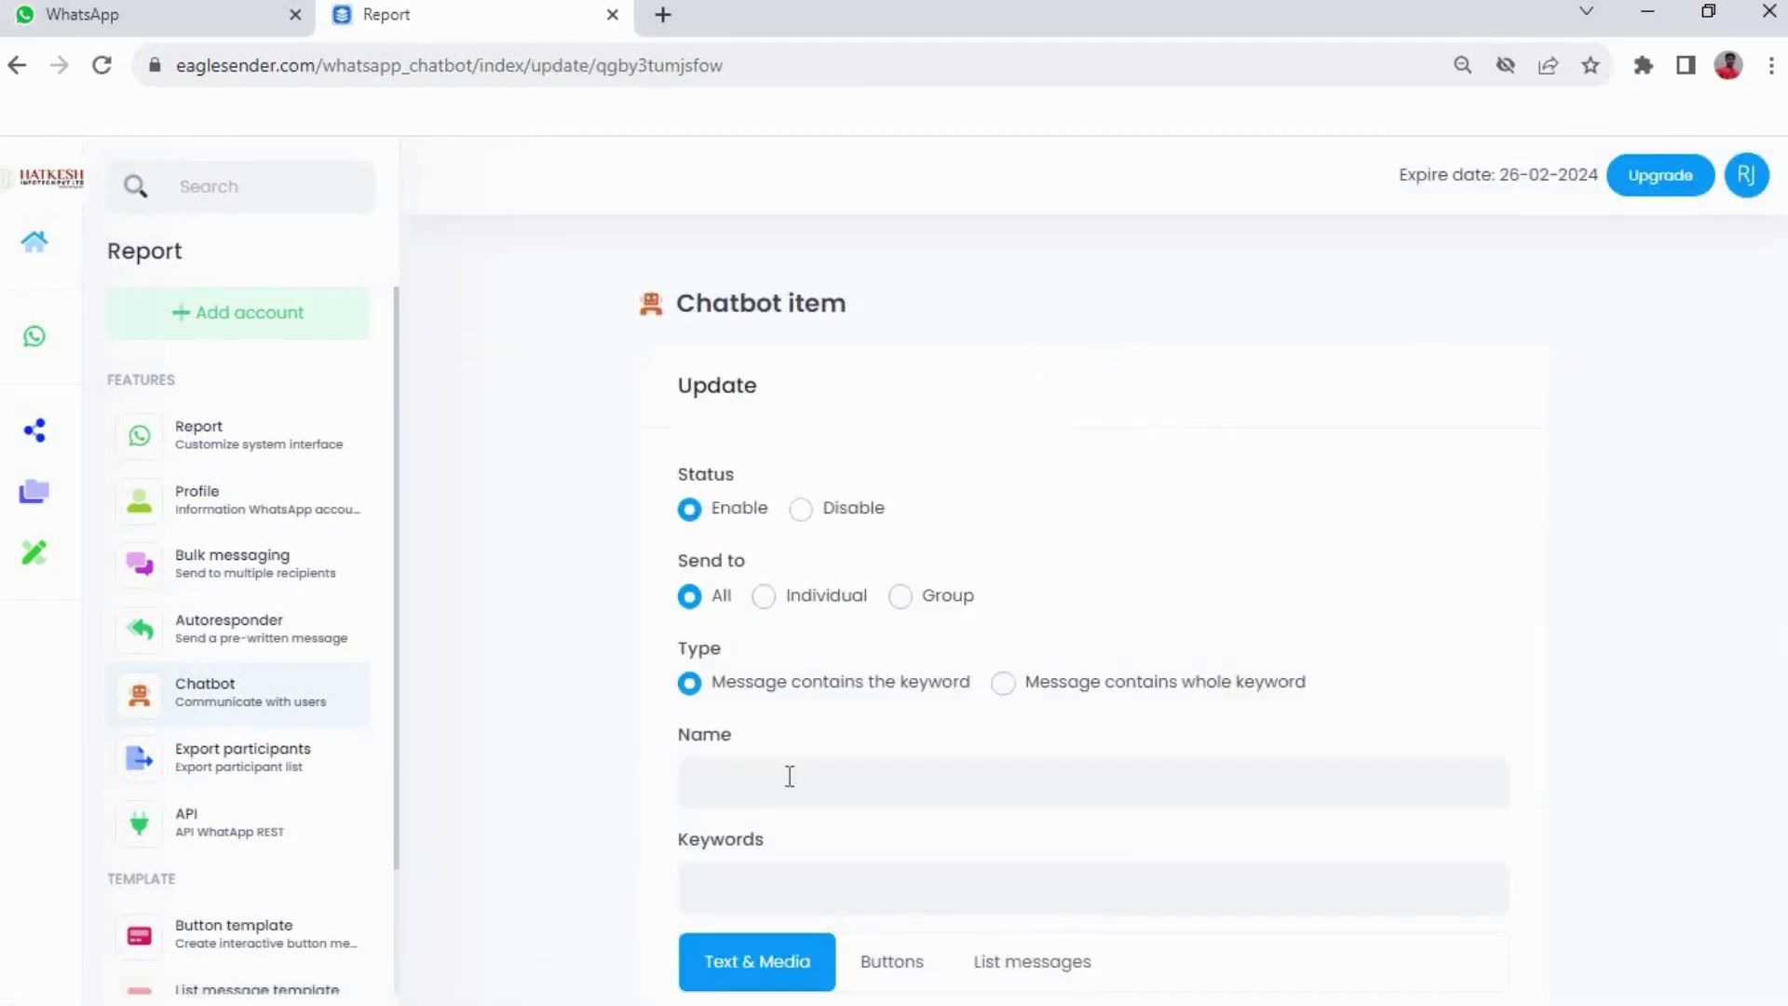
{"action": "left_click", "coordinate": [790, 776]}
{"action": "type", "text": "Softwa"}
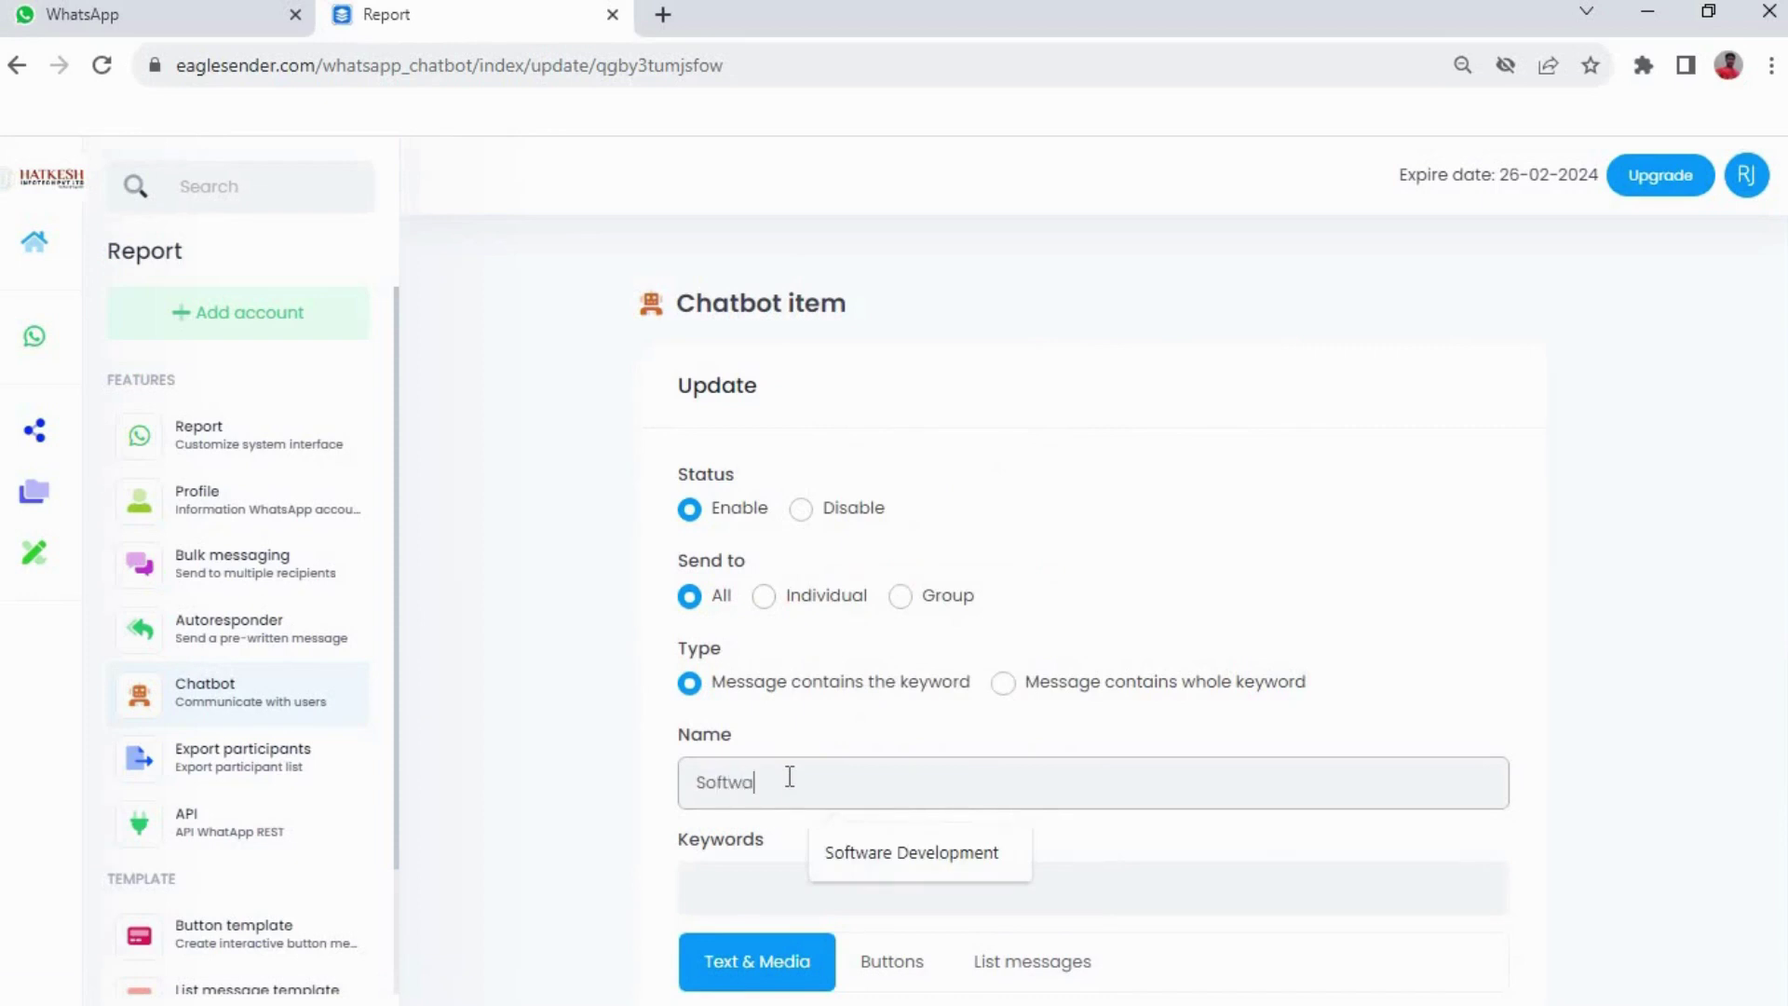
{"action": "type", "text": "re"}
{"action": "key", "text": "Tab"}
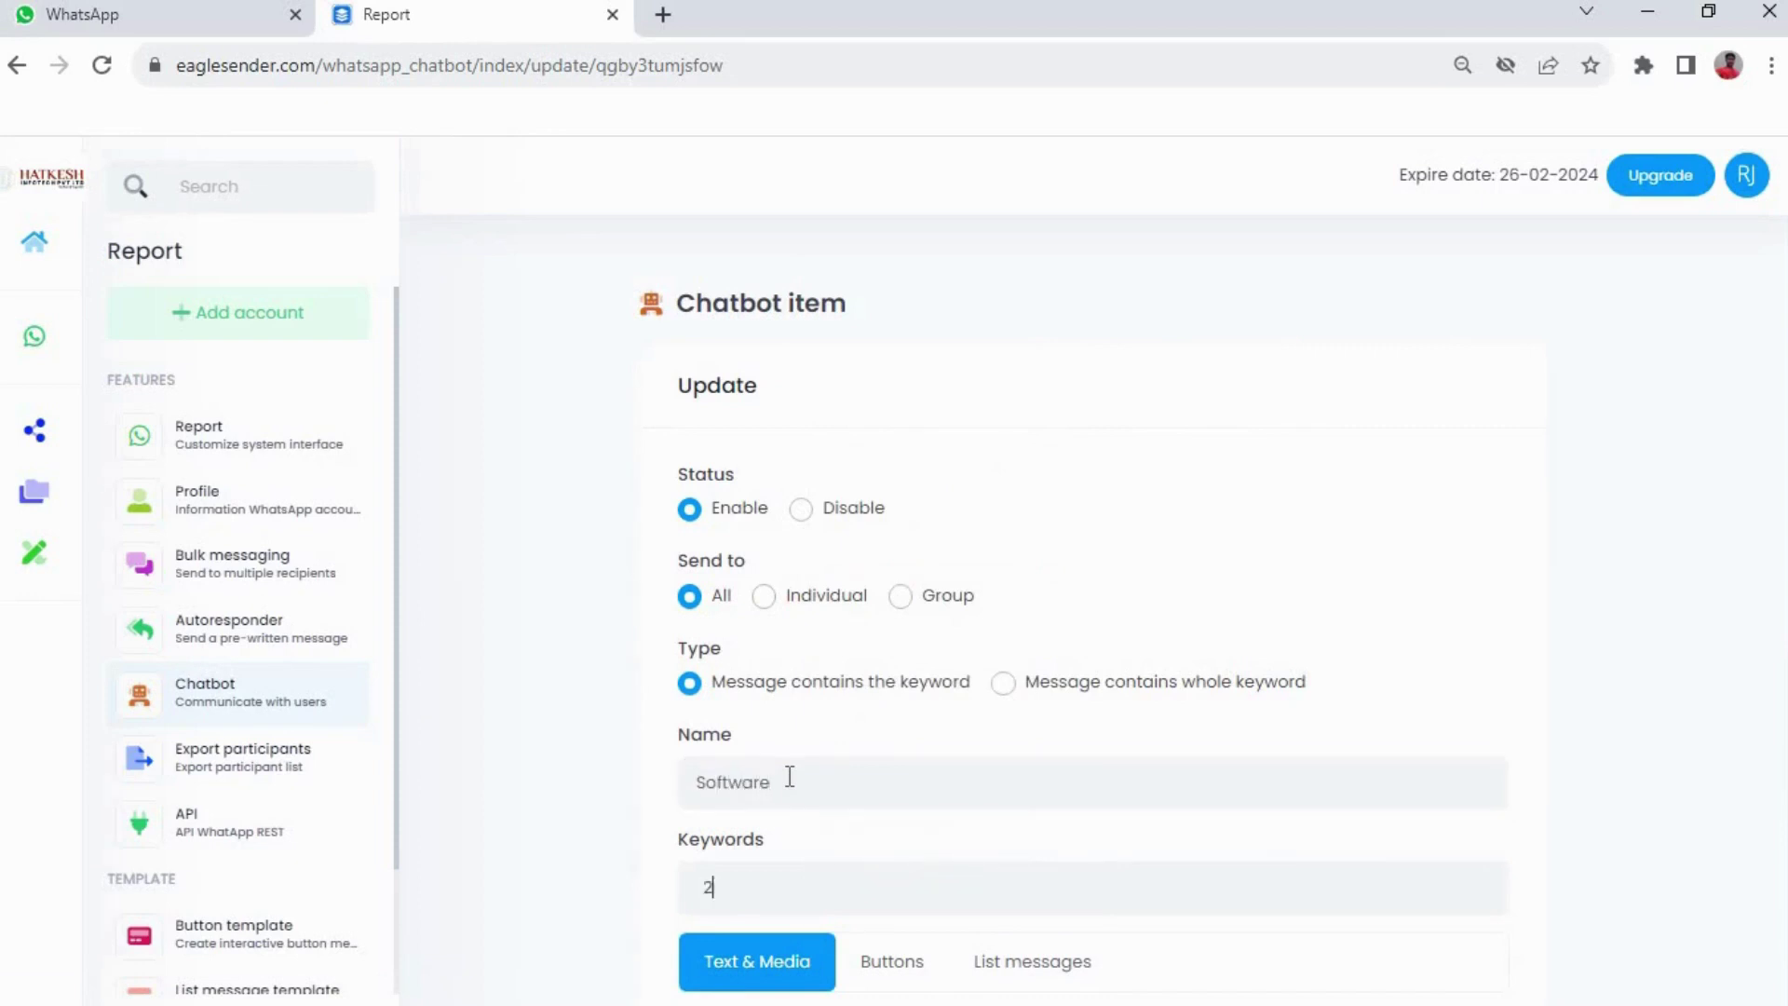
{"action": "type", "text": "22"}
{"action": "scroll", "coordinate": [890, 775], "scroll_direction": "down", "scroll_amount": 5}
{"action": "left_click", "coordinate": [821, 704]}
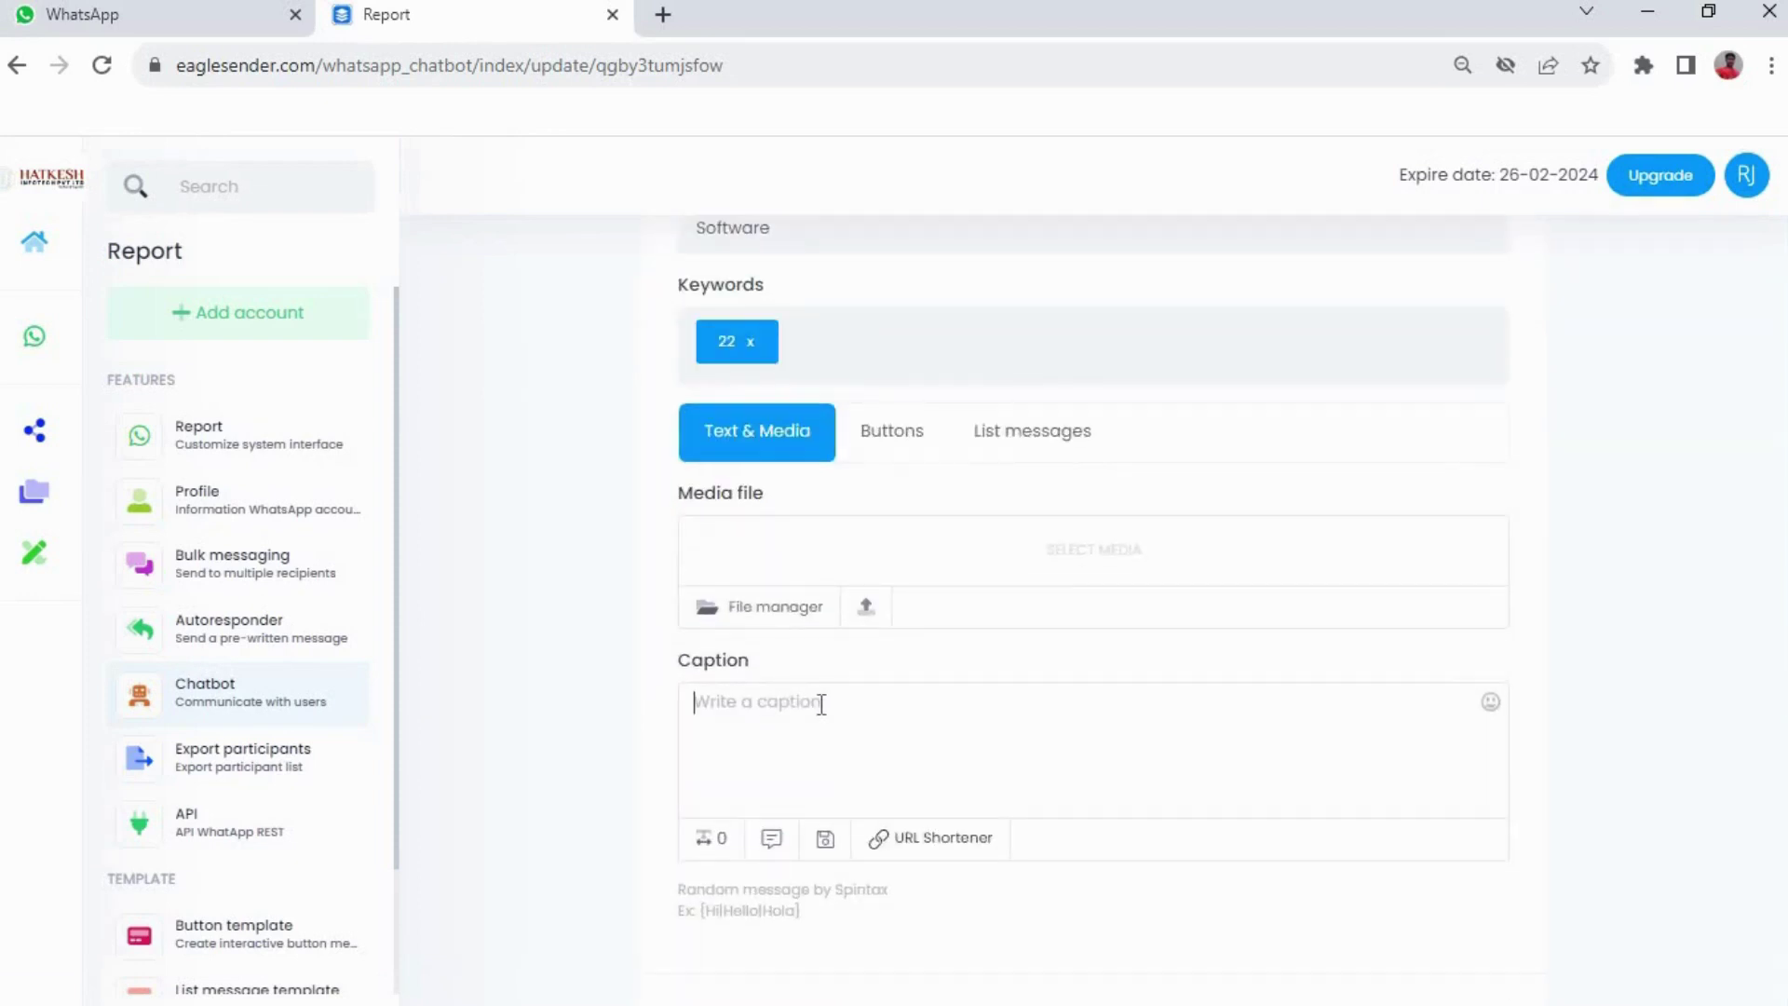
{"action": "type", "text": "For software "}
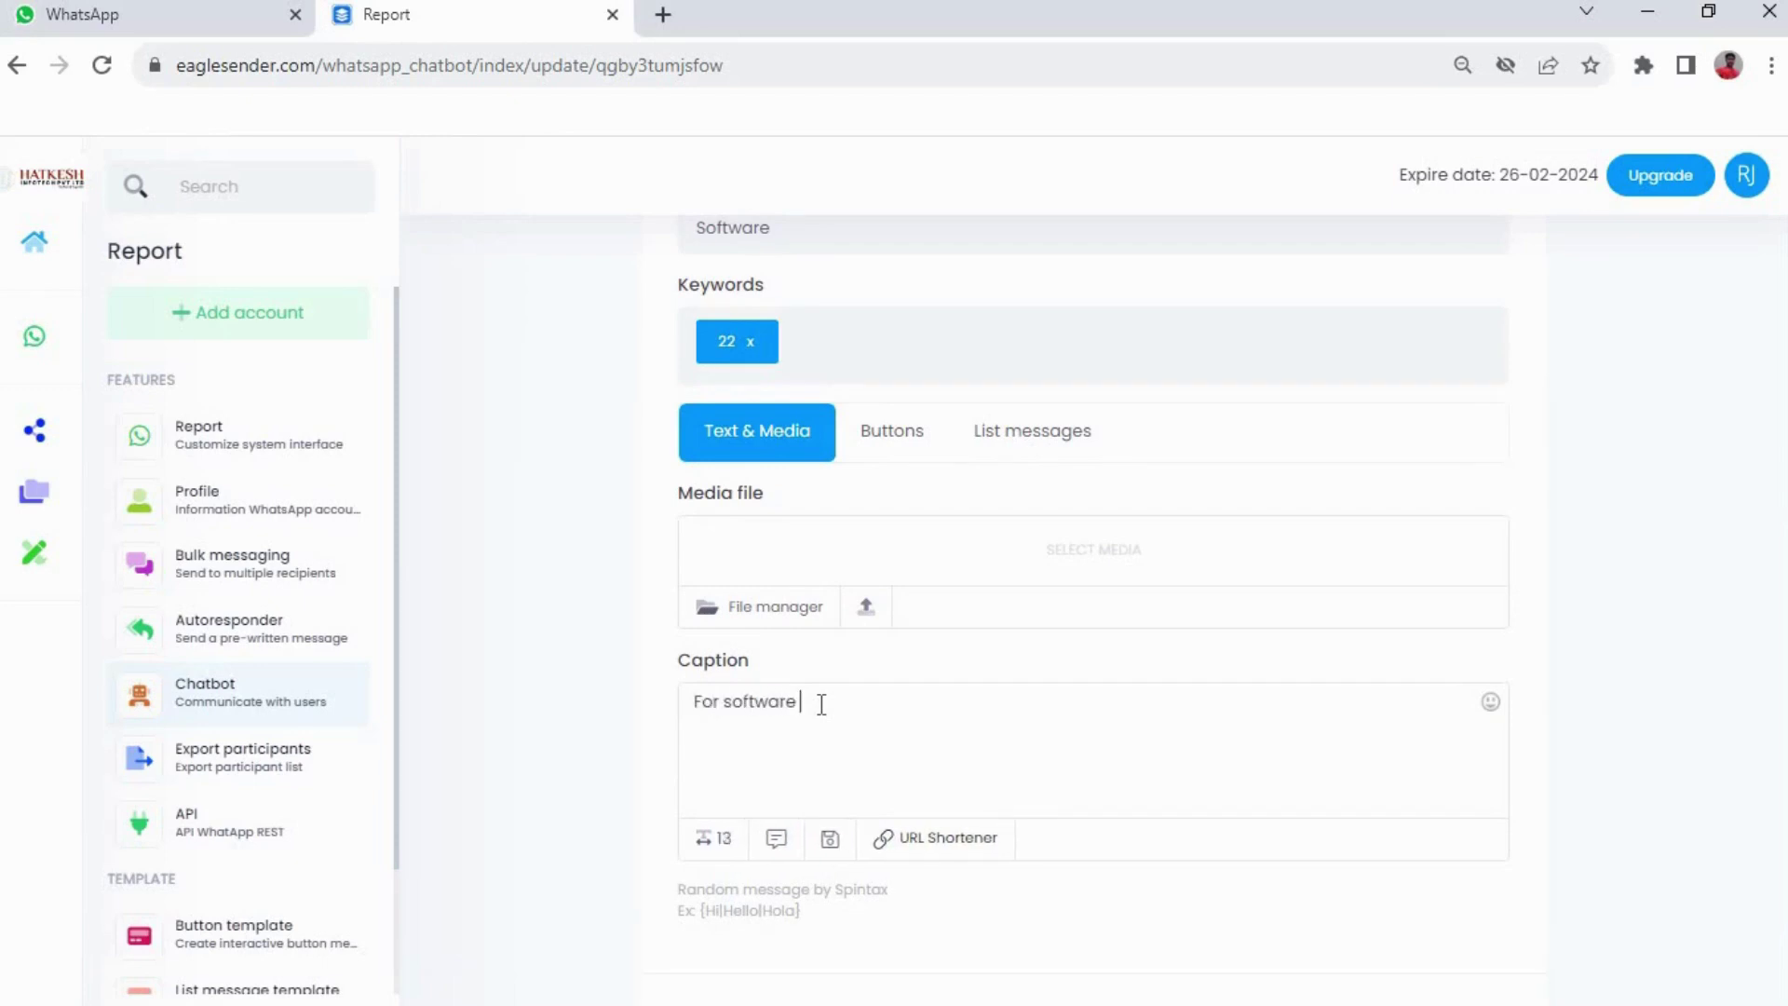
{"action": "type", "text": "Development"}
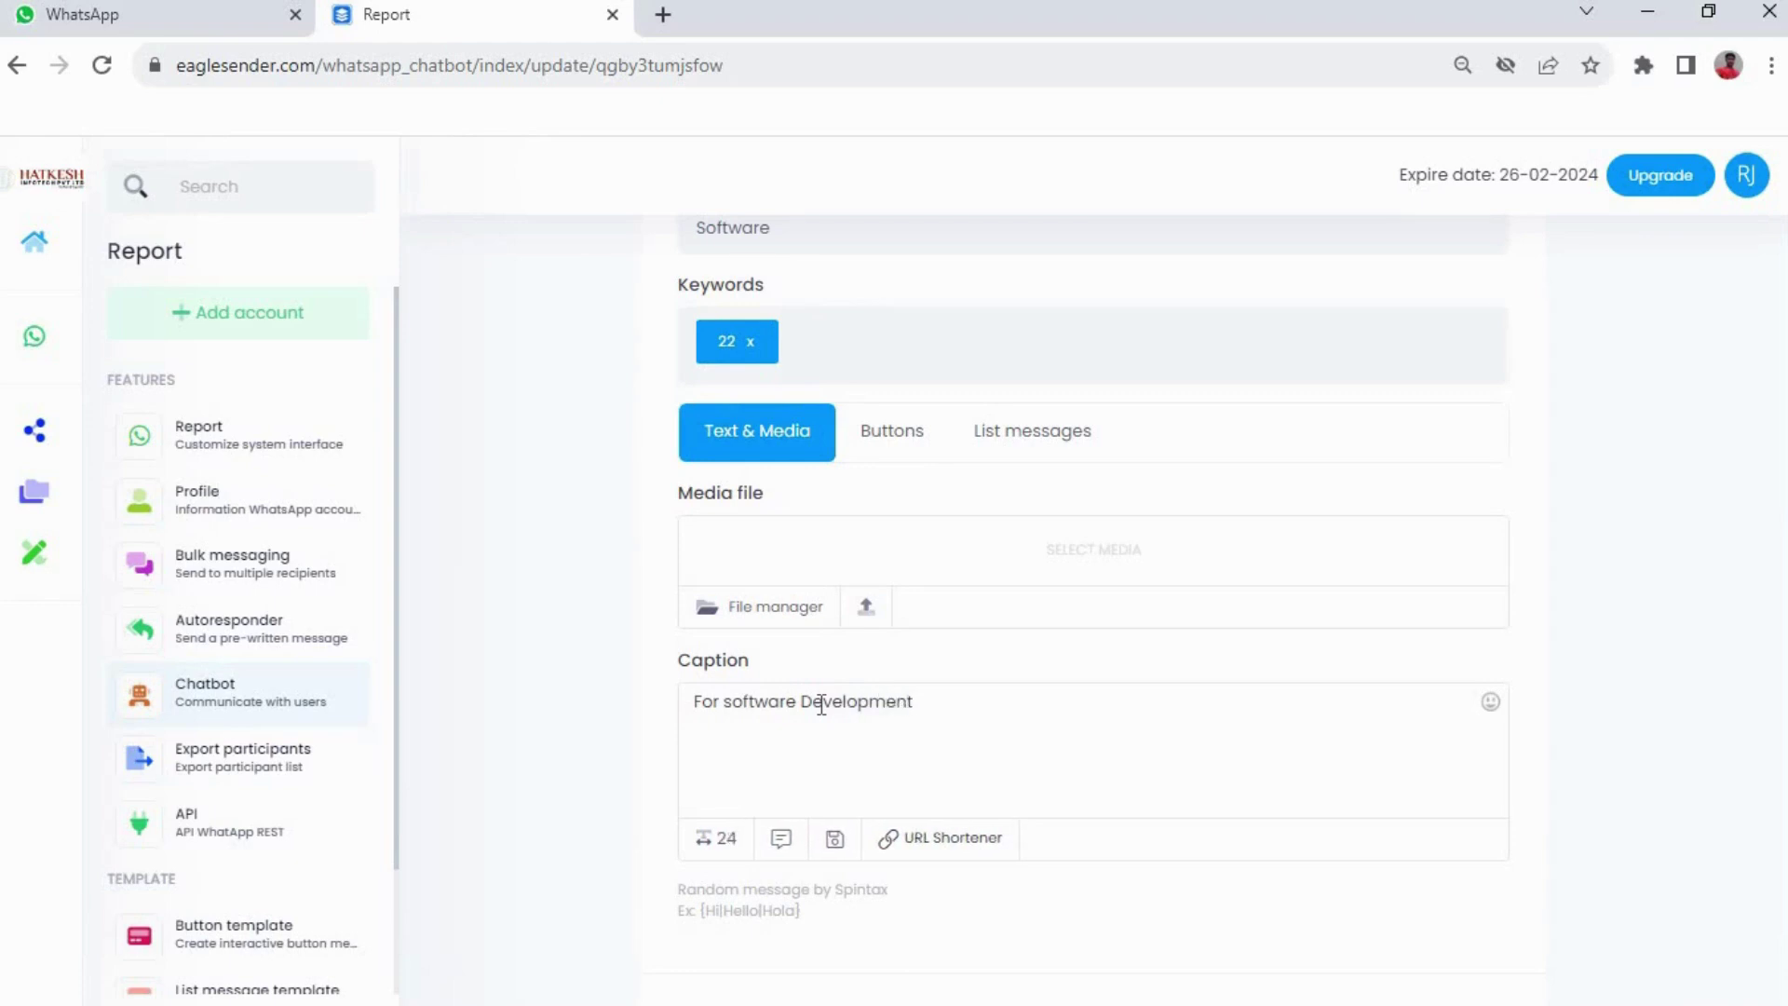
{"action": "scroll", "coordinate": [1149, 591], "scroll_direction": "down", "scroll_amount": 2}
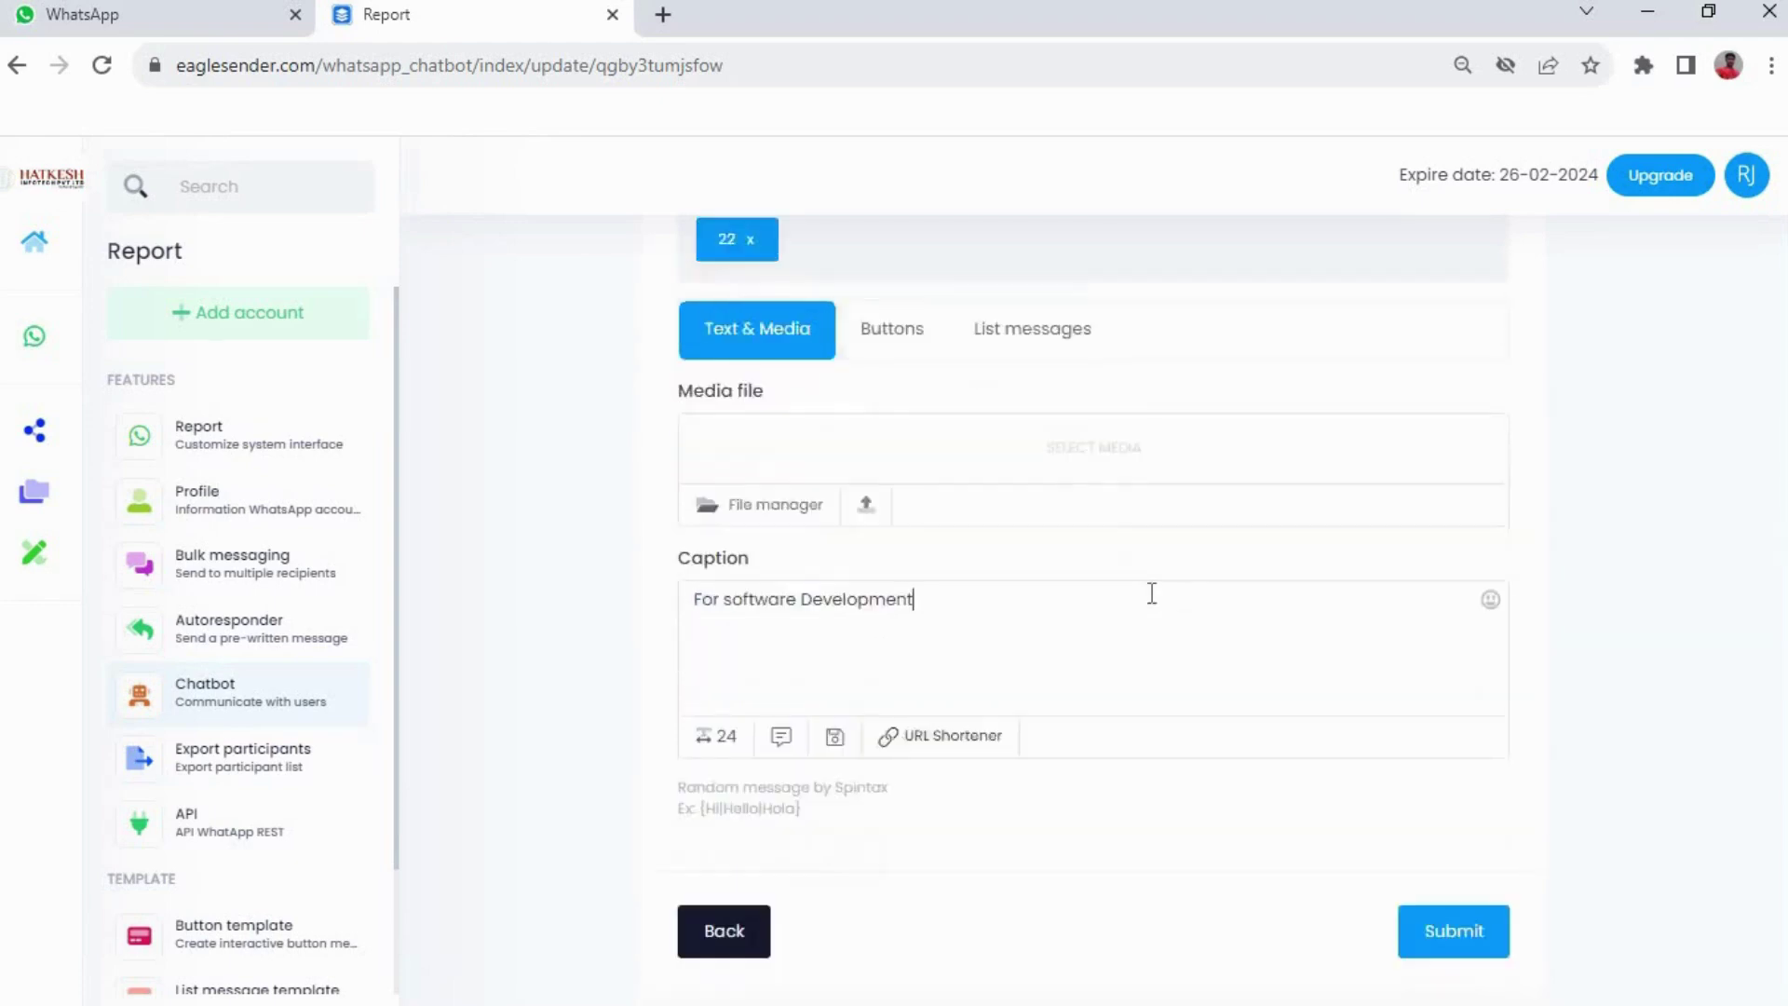
{"action": "left_click", "coordinate": [1469, 895]}
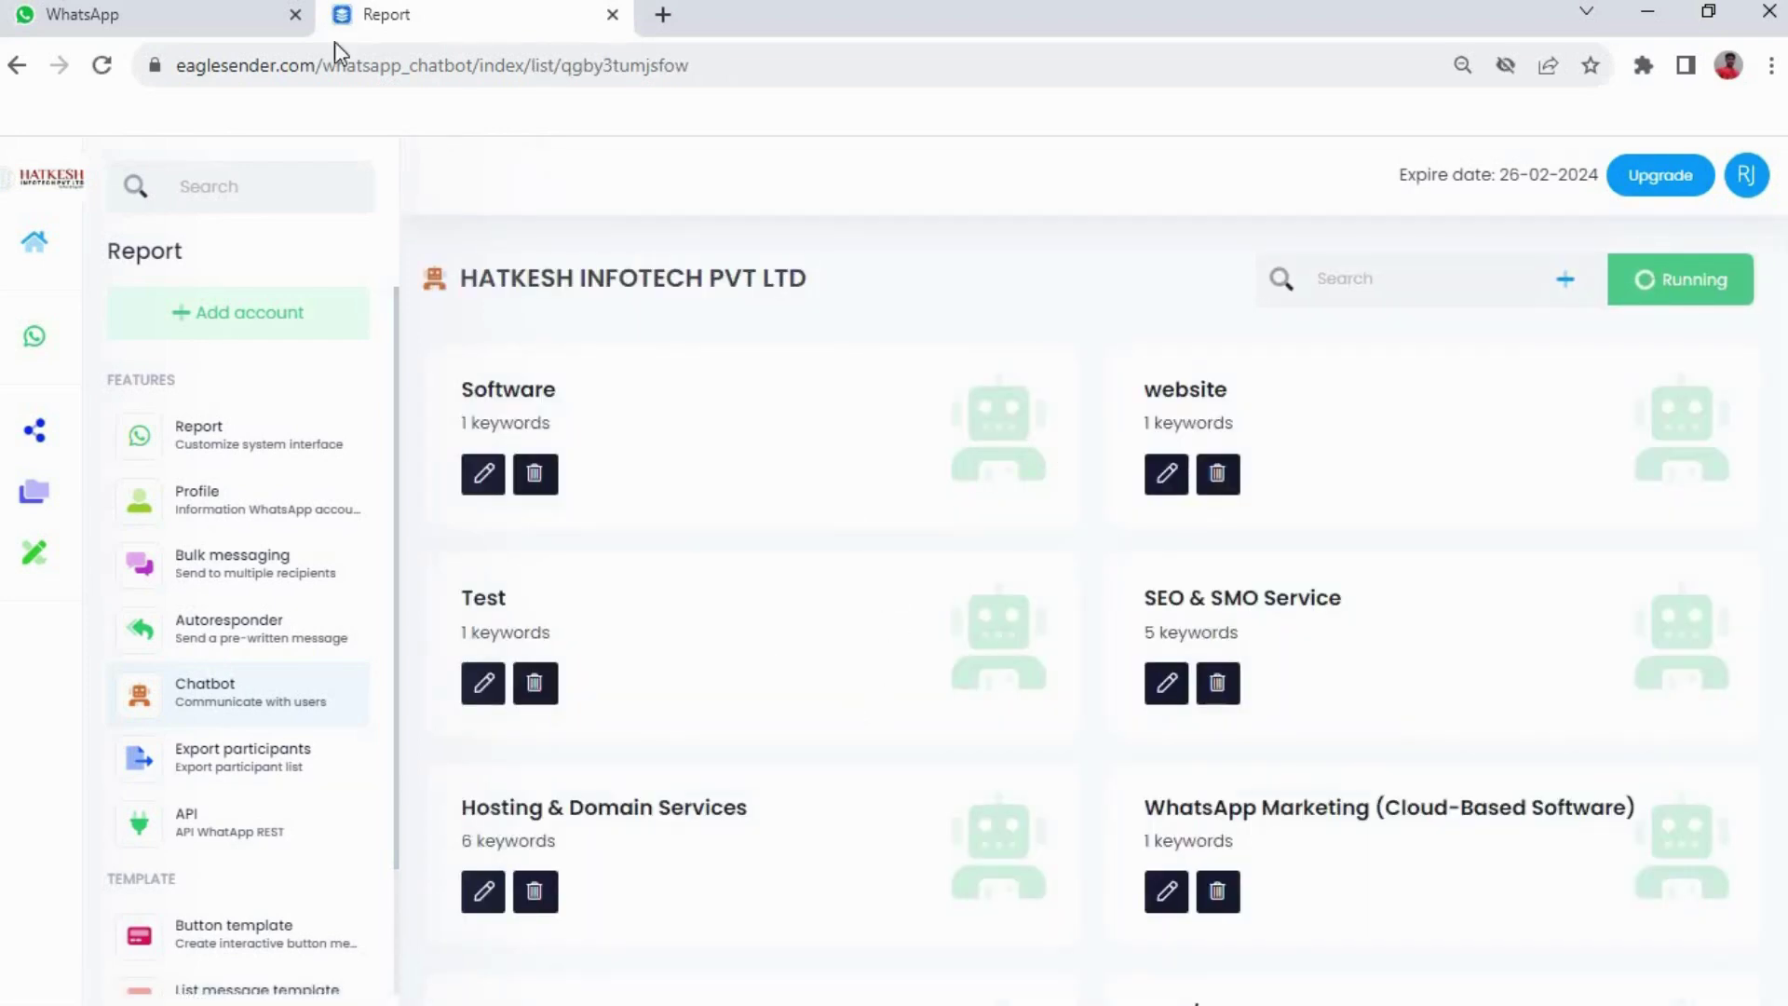
In WhatsApp, send 'Hello sir' then 22, confirm the 'For software Development' reply, and return
{"action": "left_click", "coordinate": [153, 26]}
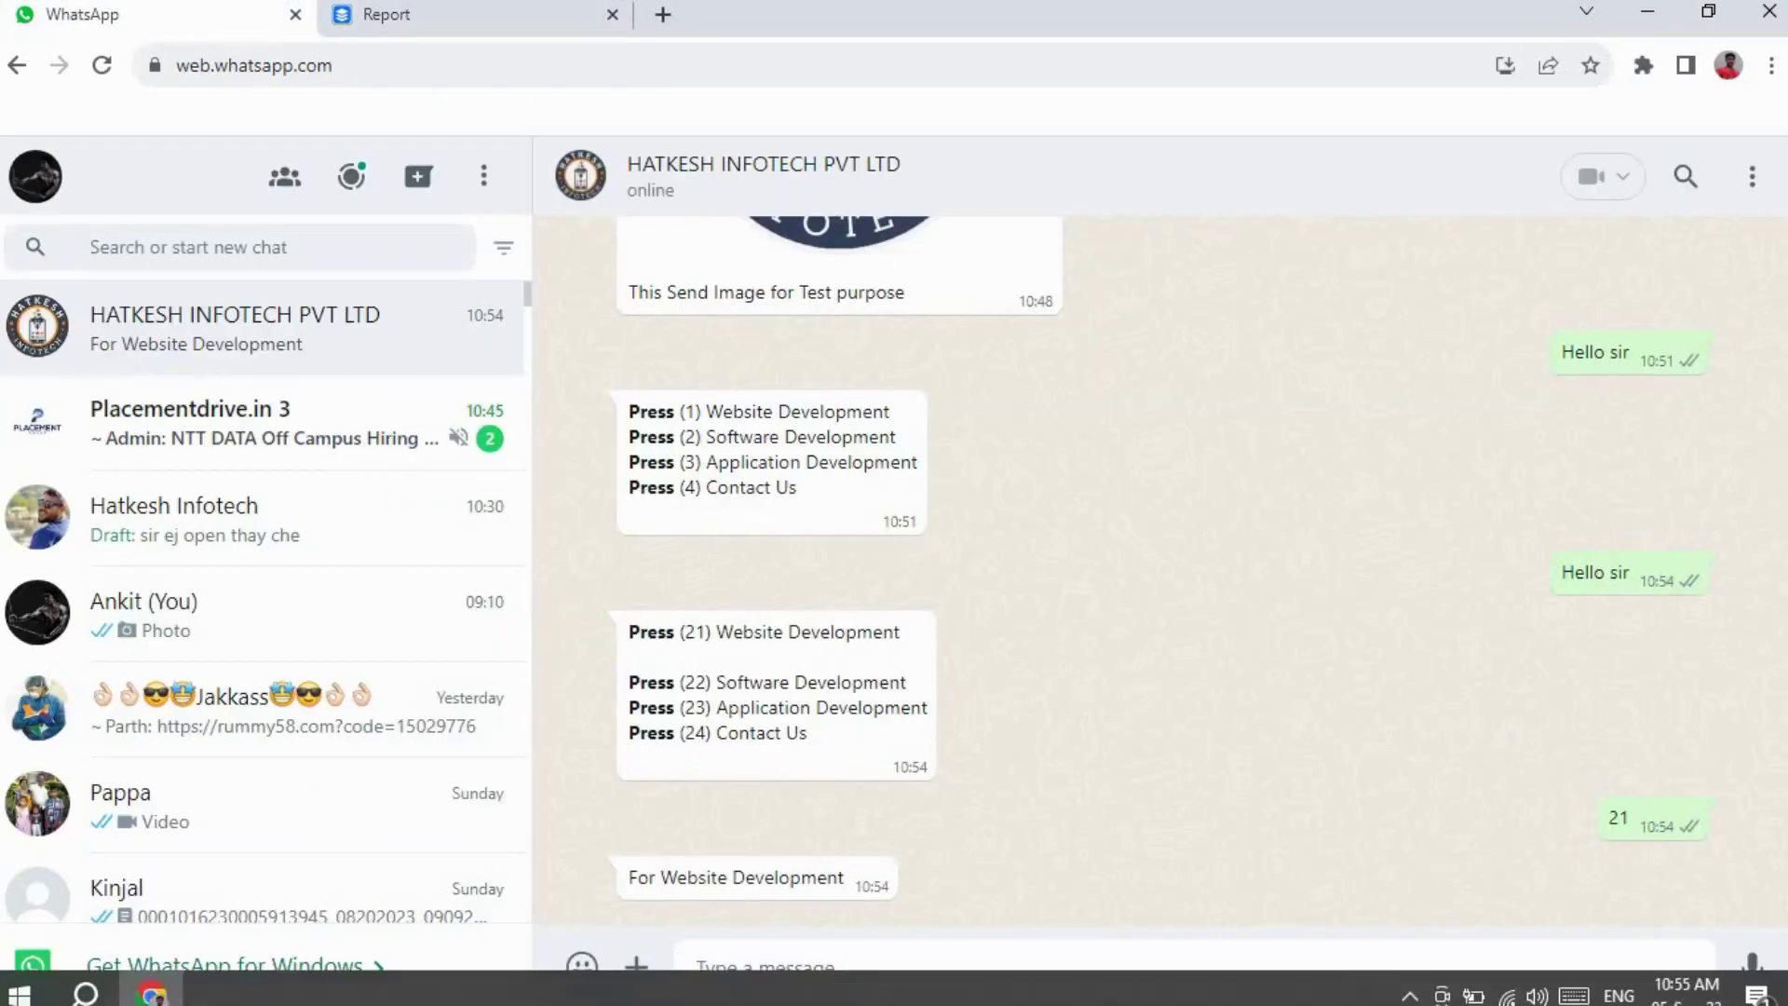
{"action": "type", "text": "H"}
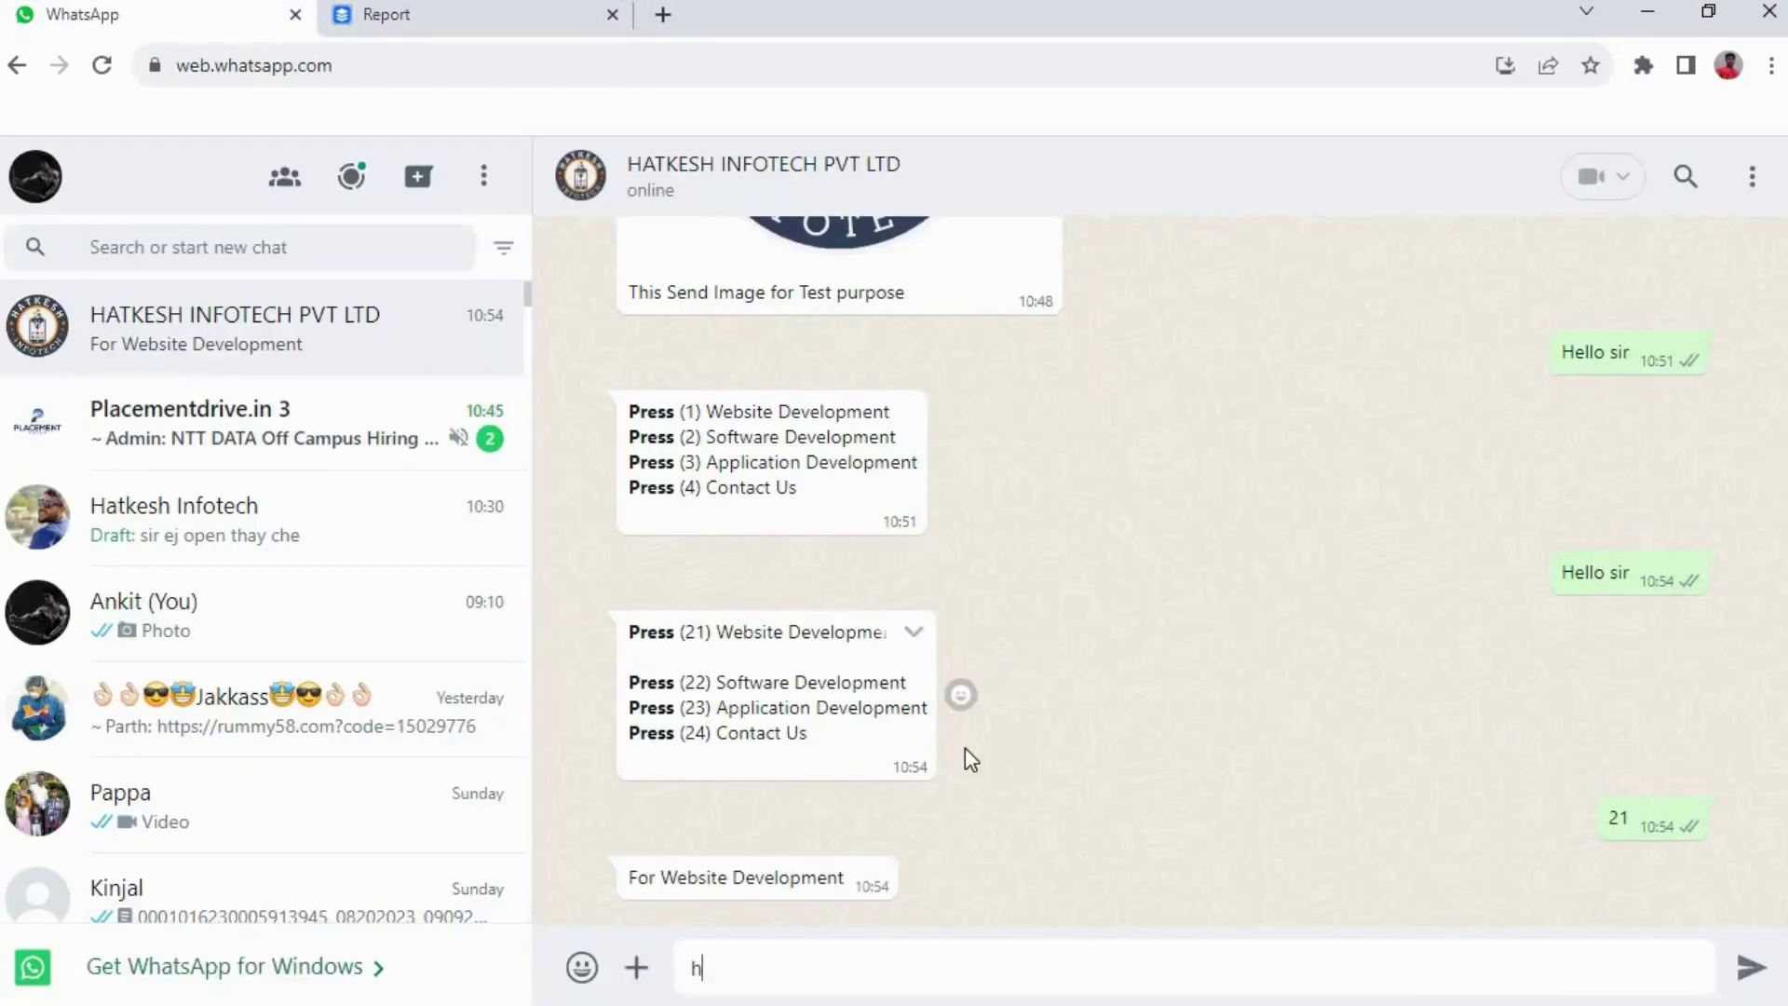
{"action": "type", "text": "ello sir"}
{"action": "key", "text": "Return"}
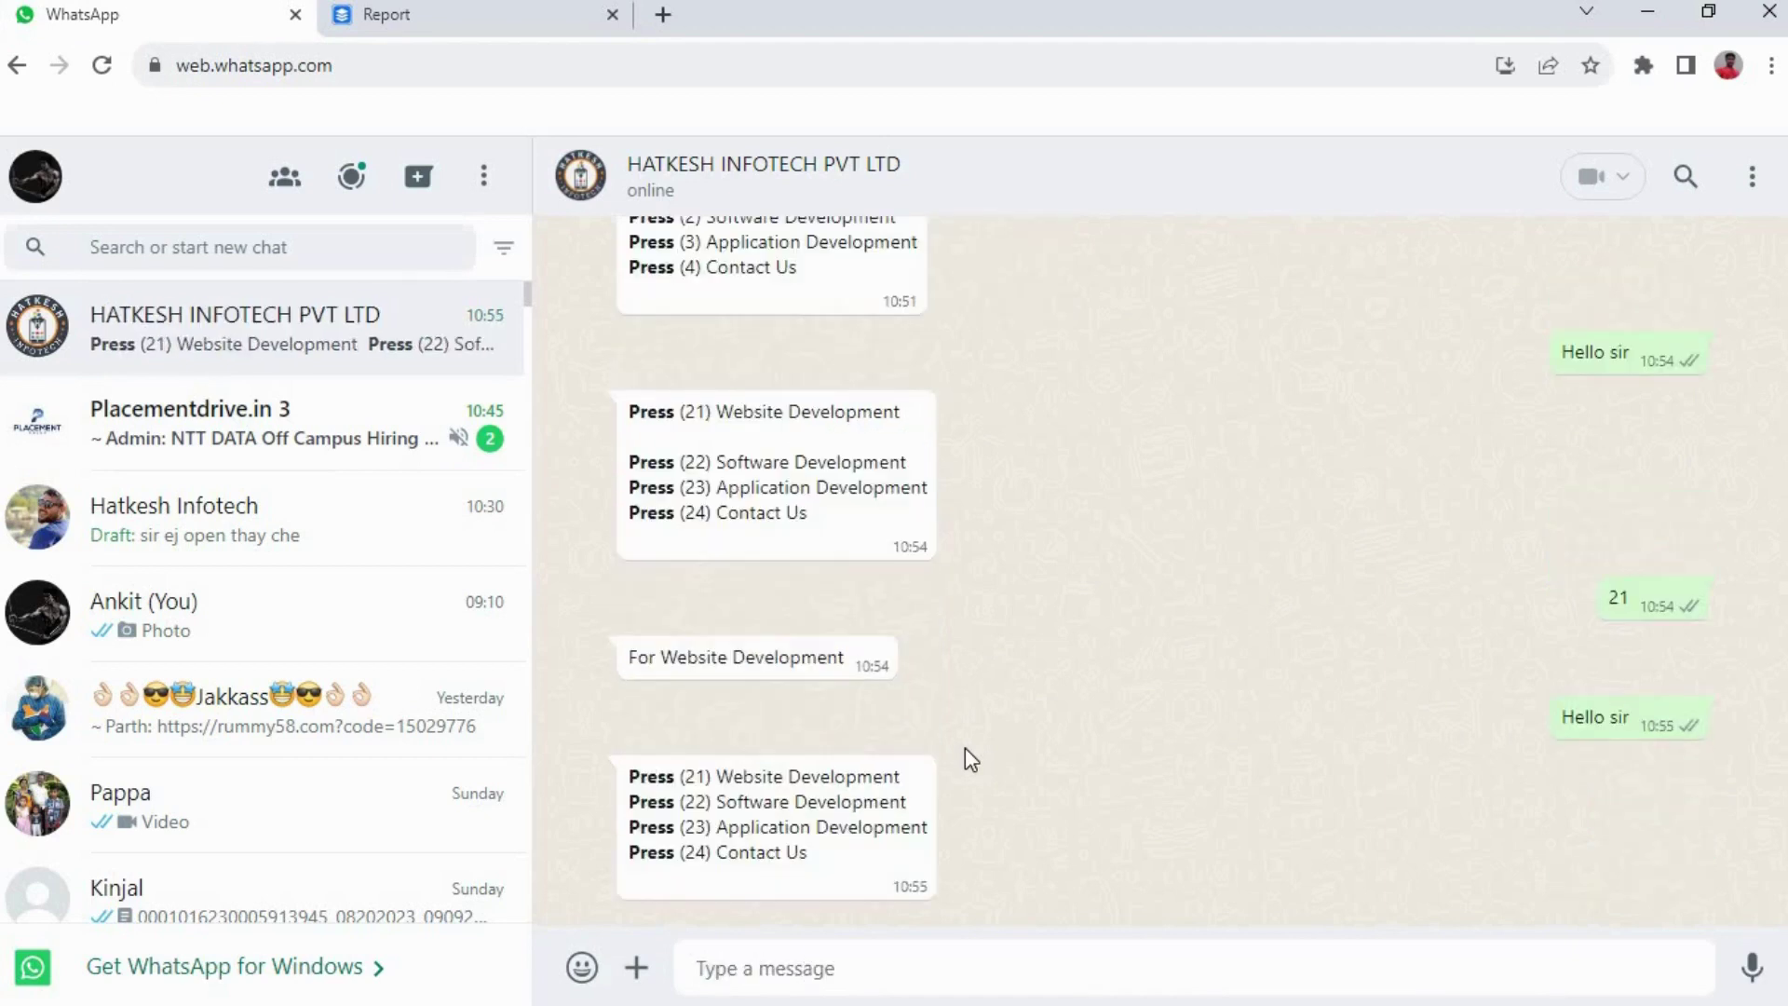
{"action": "type", "text": "22"}
{"action": "key", "text": "Return"}
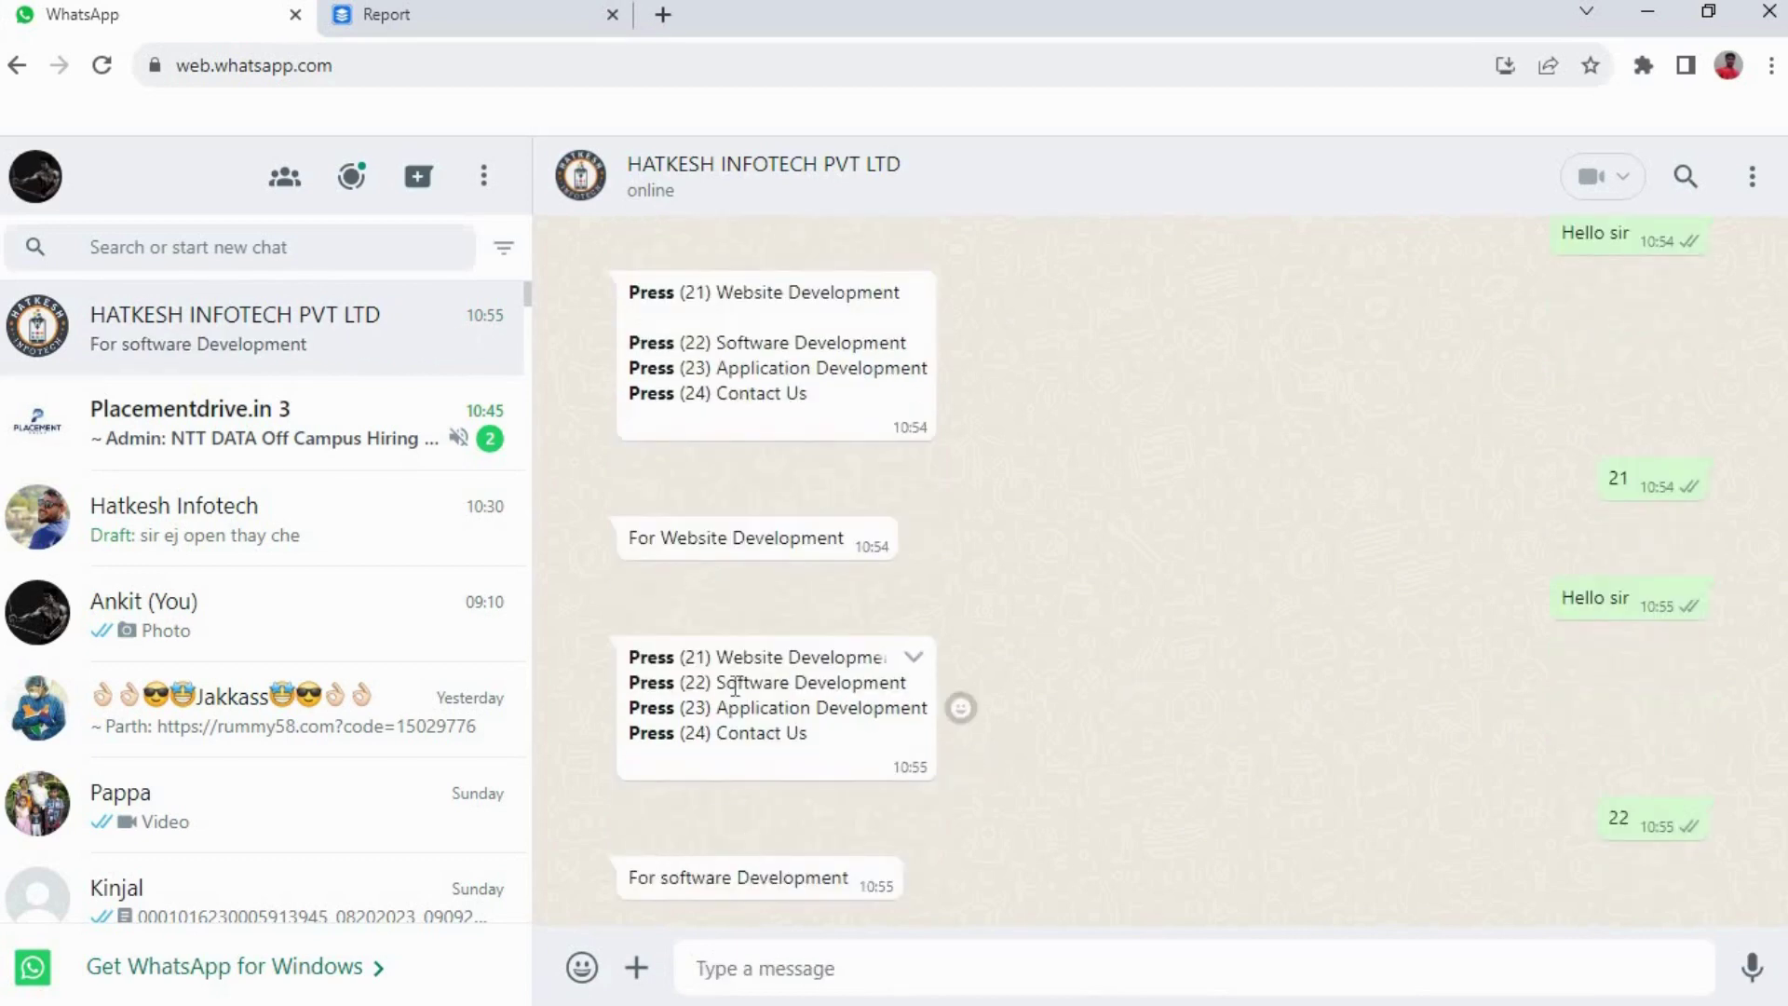
{"action": "left_click_drag", "start_coordinate": [747, 686], "coordinate": [739, 686]}
{"action": "left_click", "coordinate": [400, 17]}
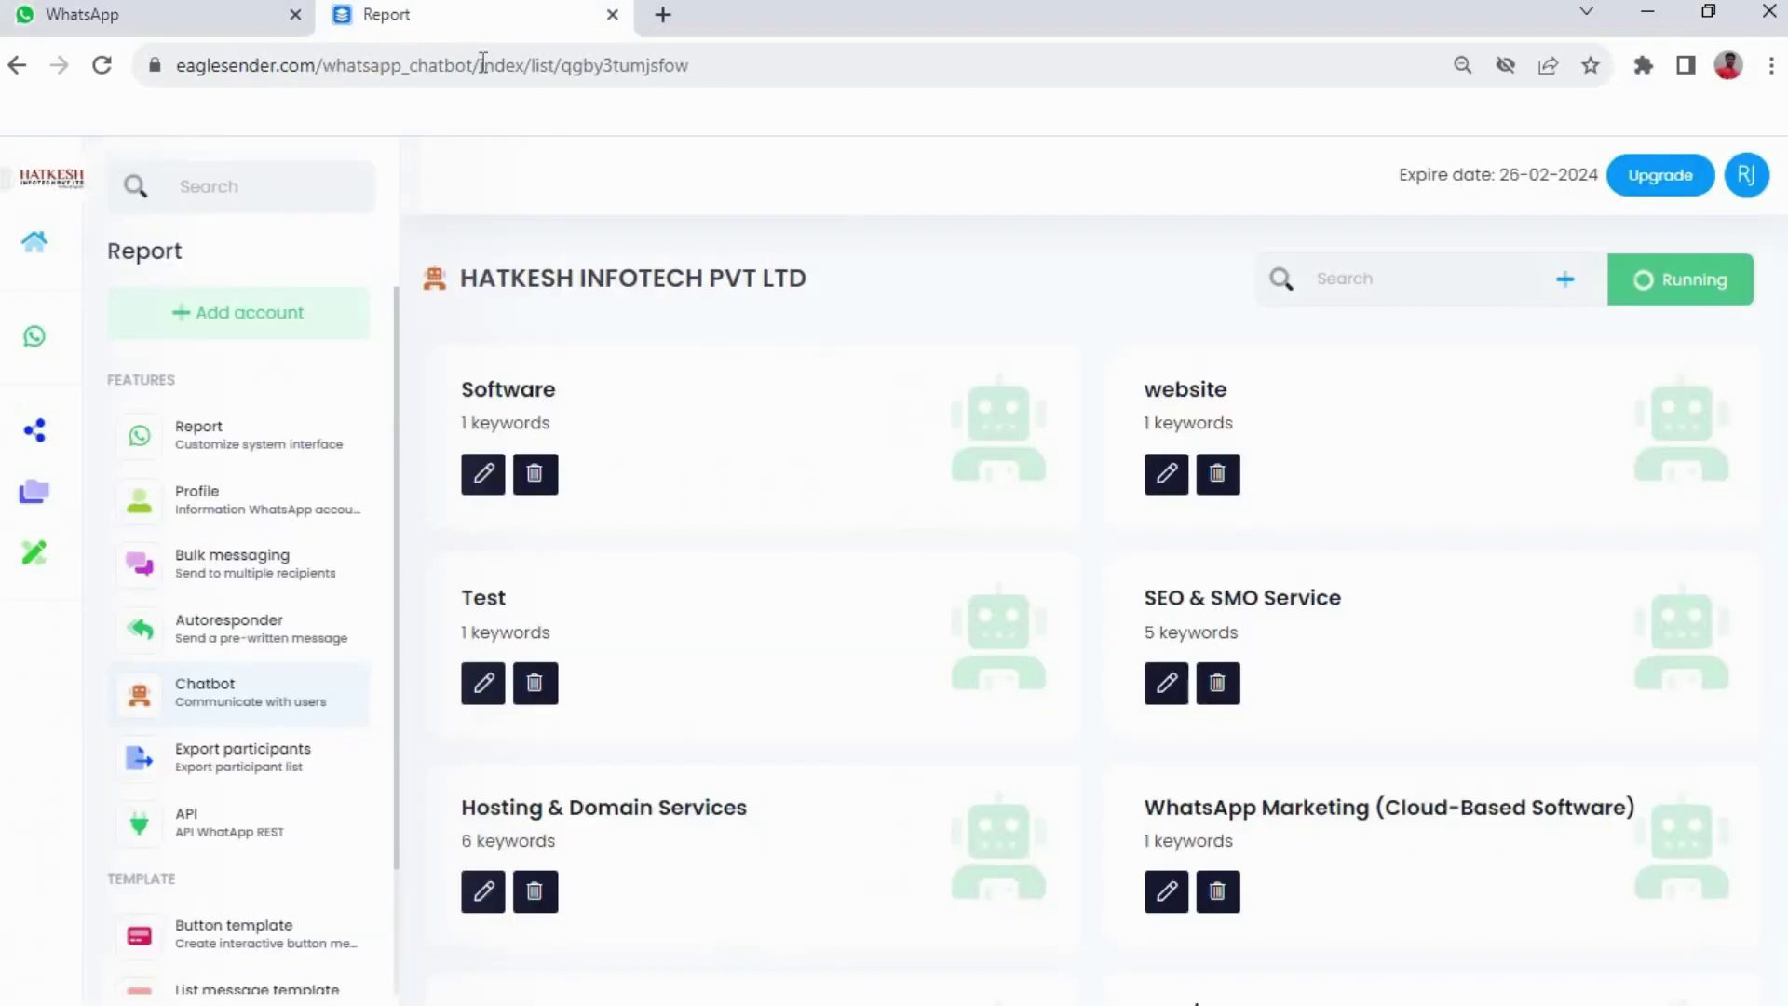
Create and save the 'Application' chatbot item with keyword 23 and caption 'For Application Development'
{"action": "left_click", "coordinate": [1566, 284]}
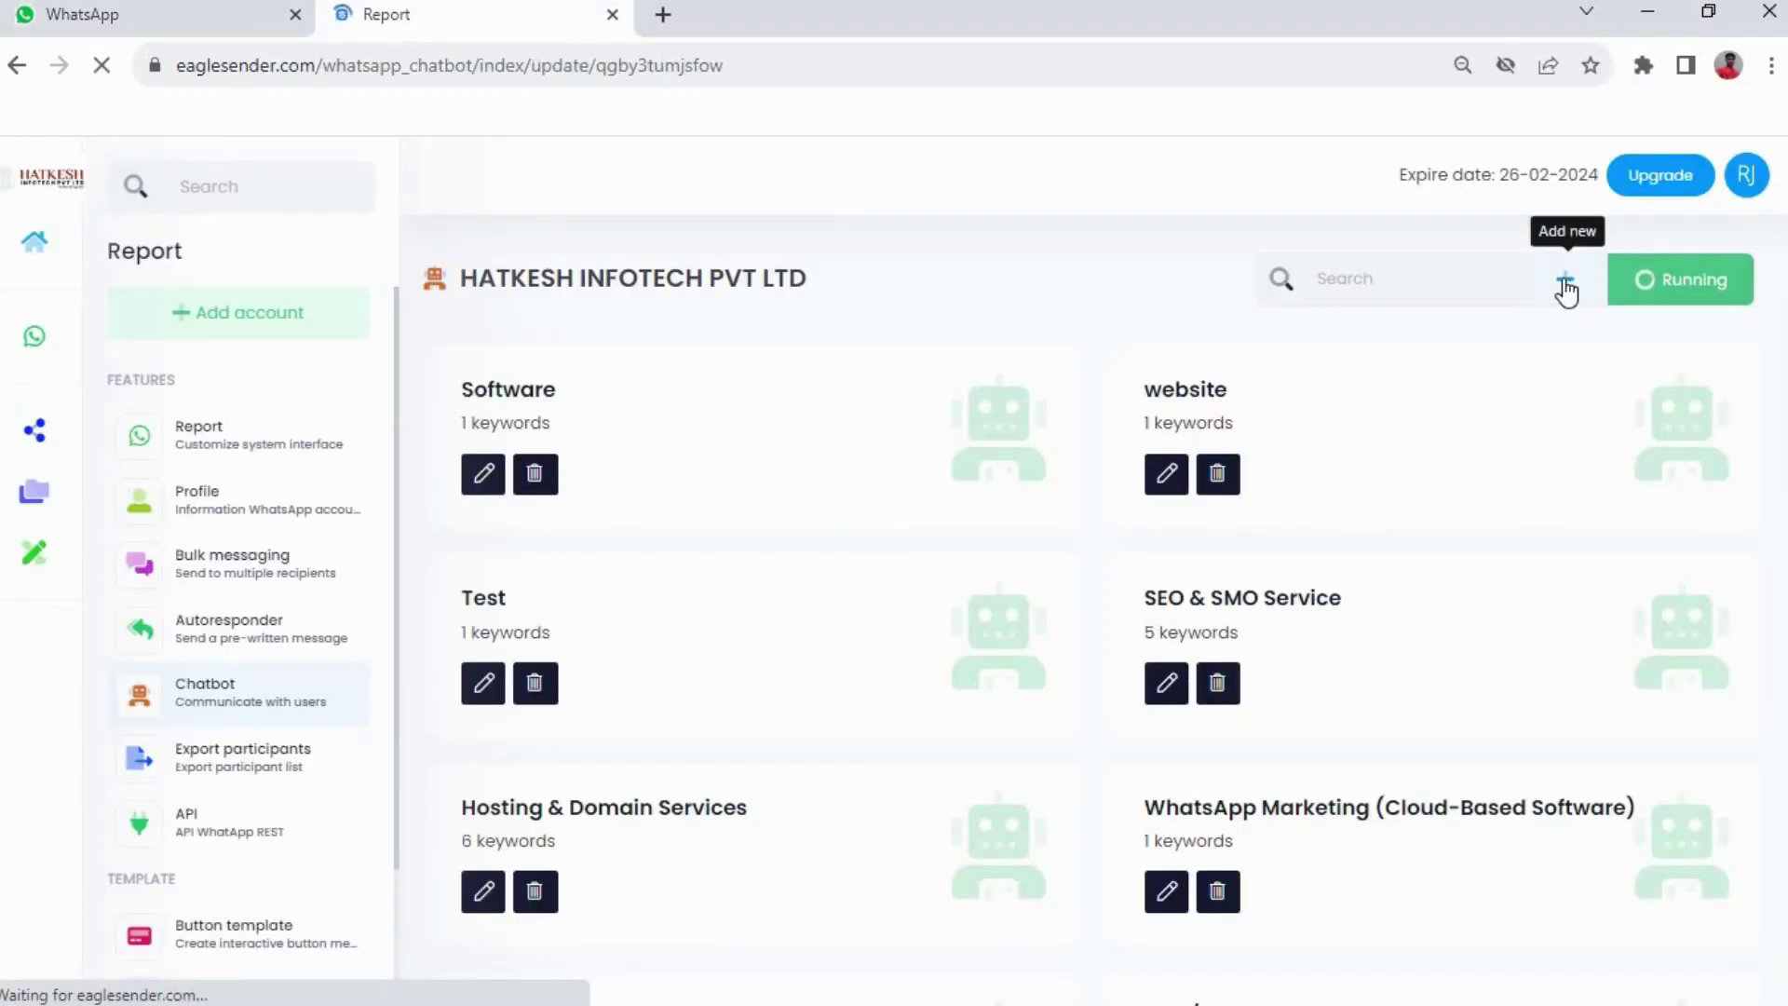
{"action": "left_click", "coordinate": [889, 774]}
{"action": "type", "text": "A"}
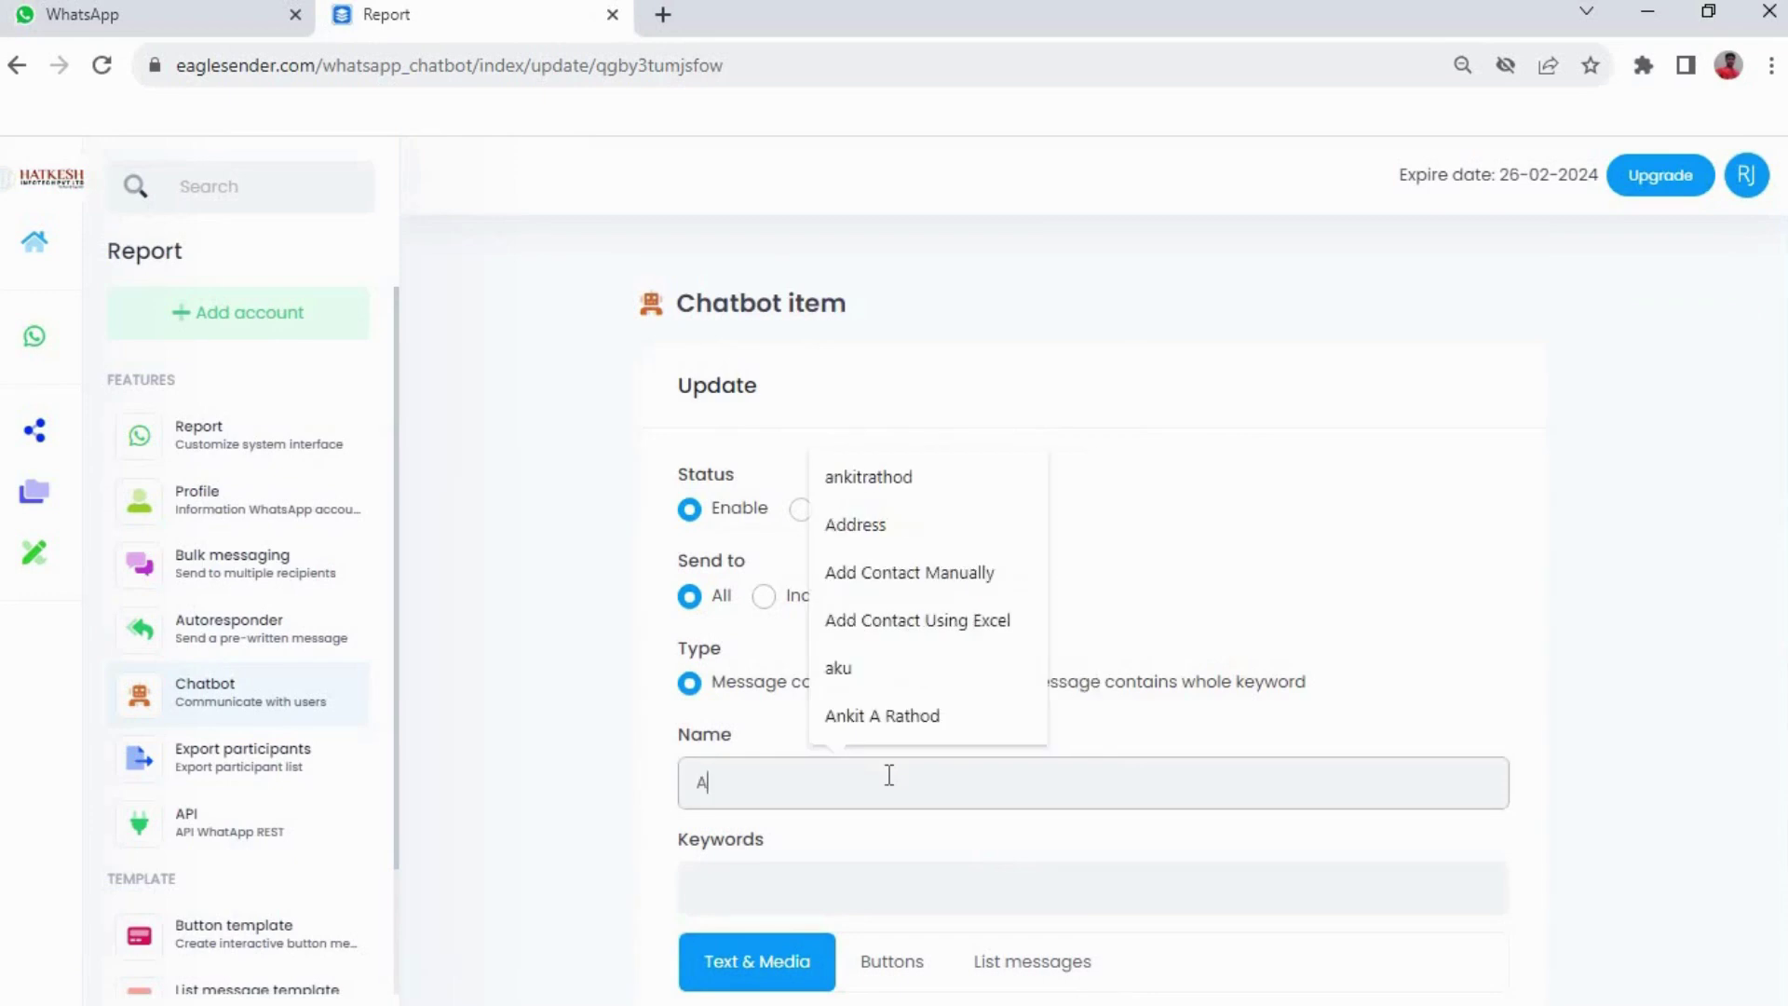
{"action": "type", "text": "pplication"}
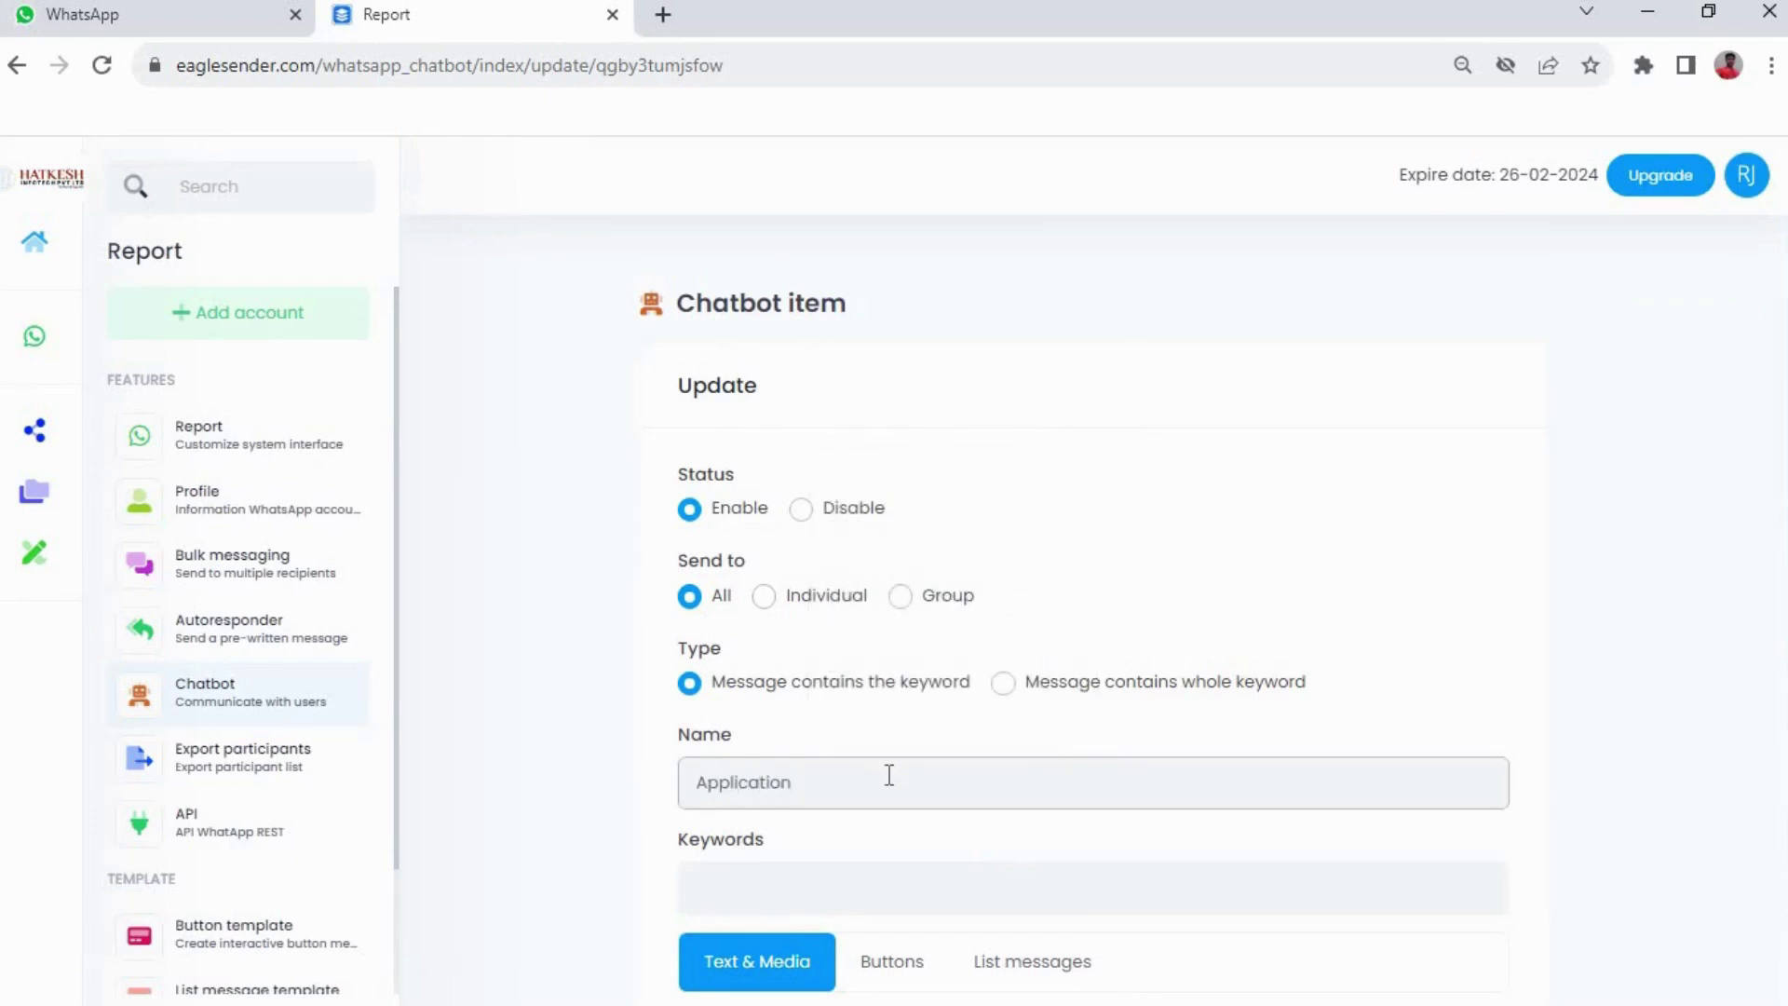
{"action": "key", "text": "Tab"}
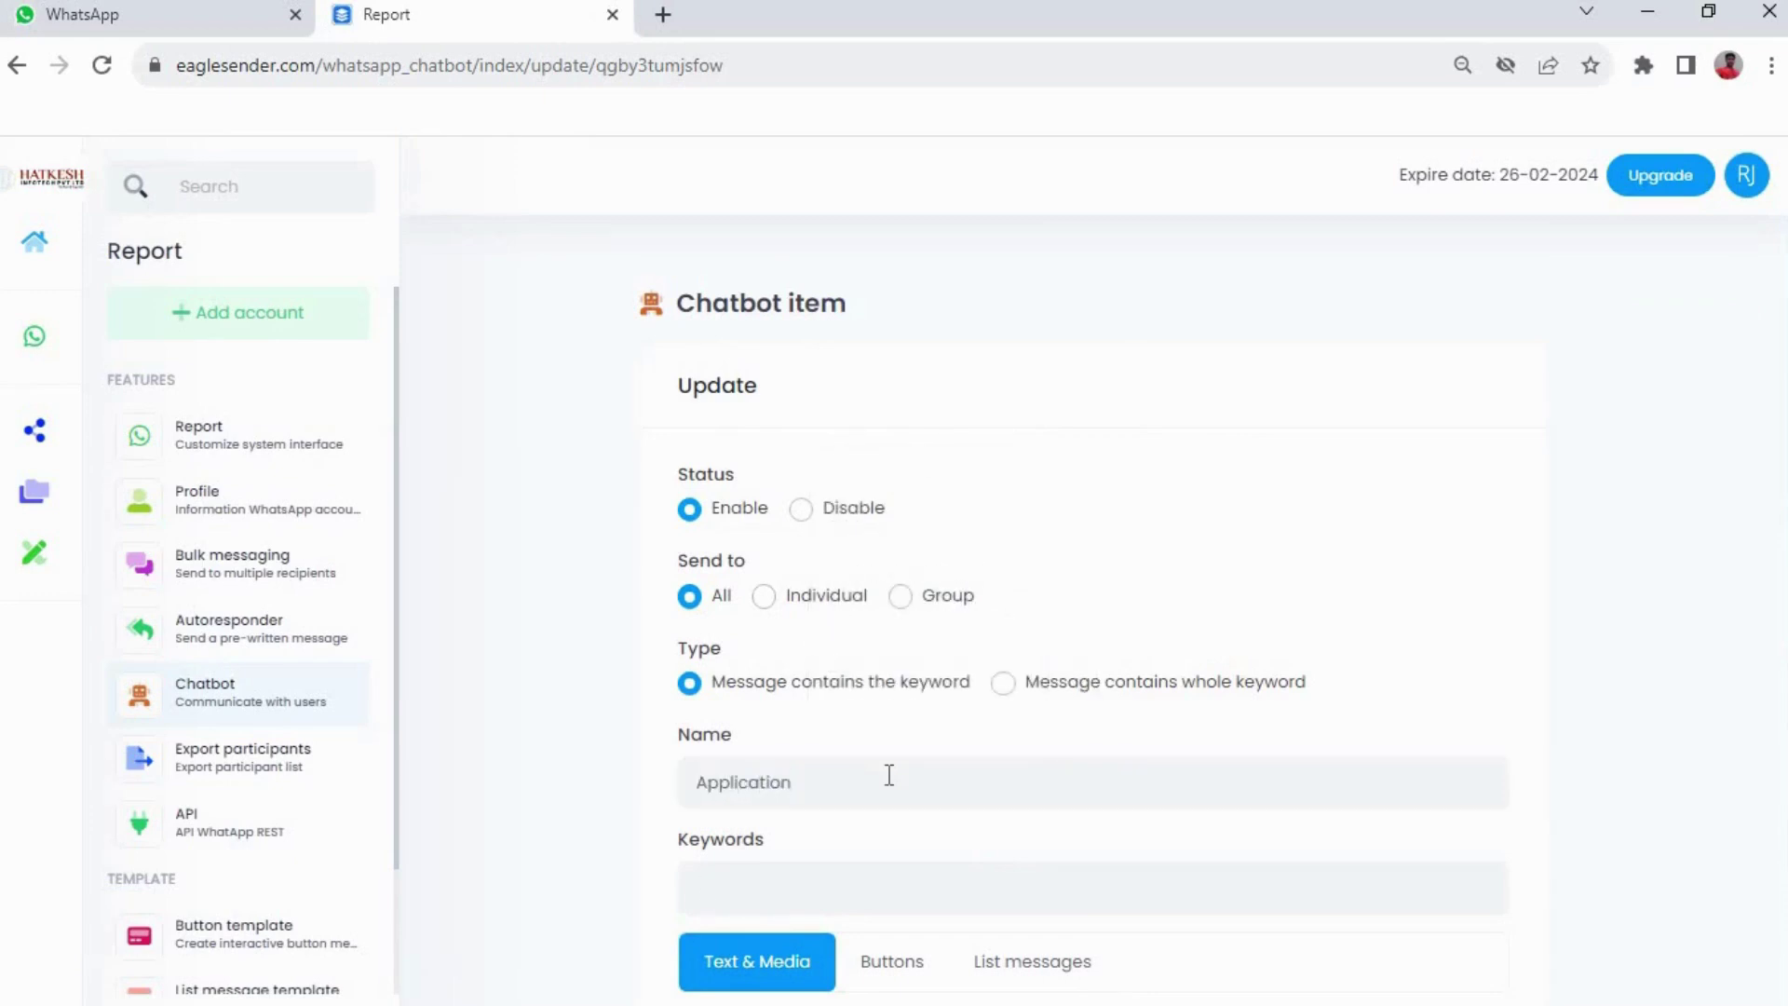
{"action": "scroll", "coordinate": [889, 775], "scroll_direction": "down", "scroll_amount": 7}
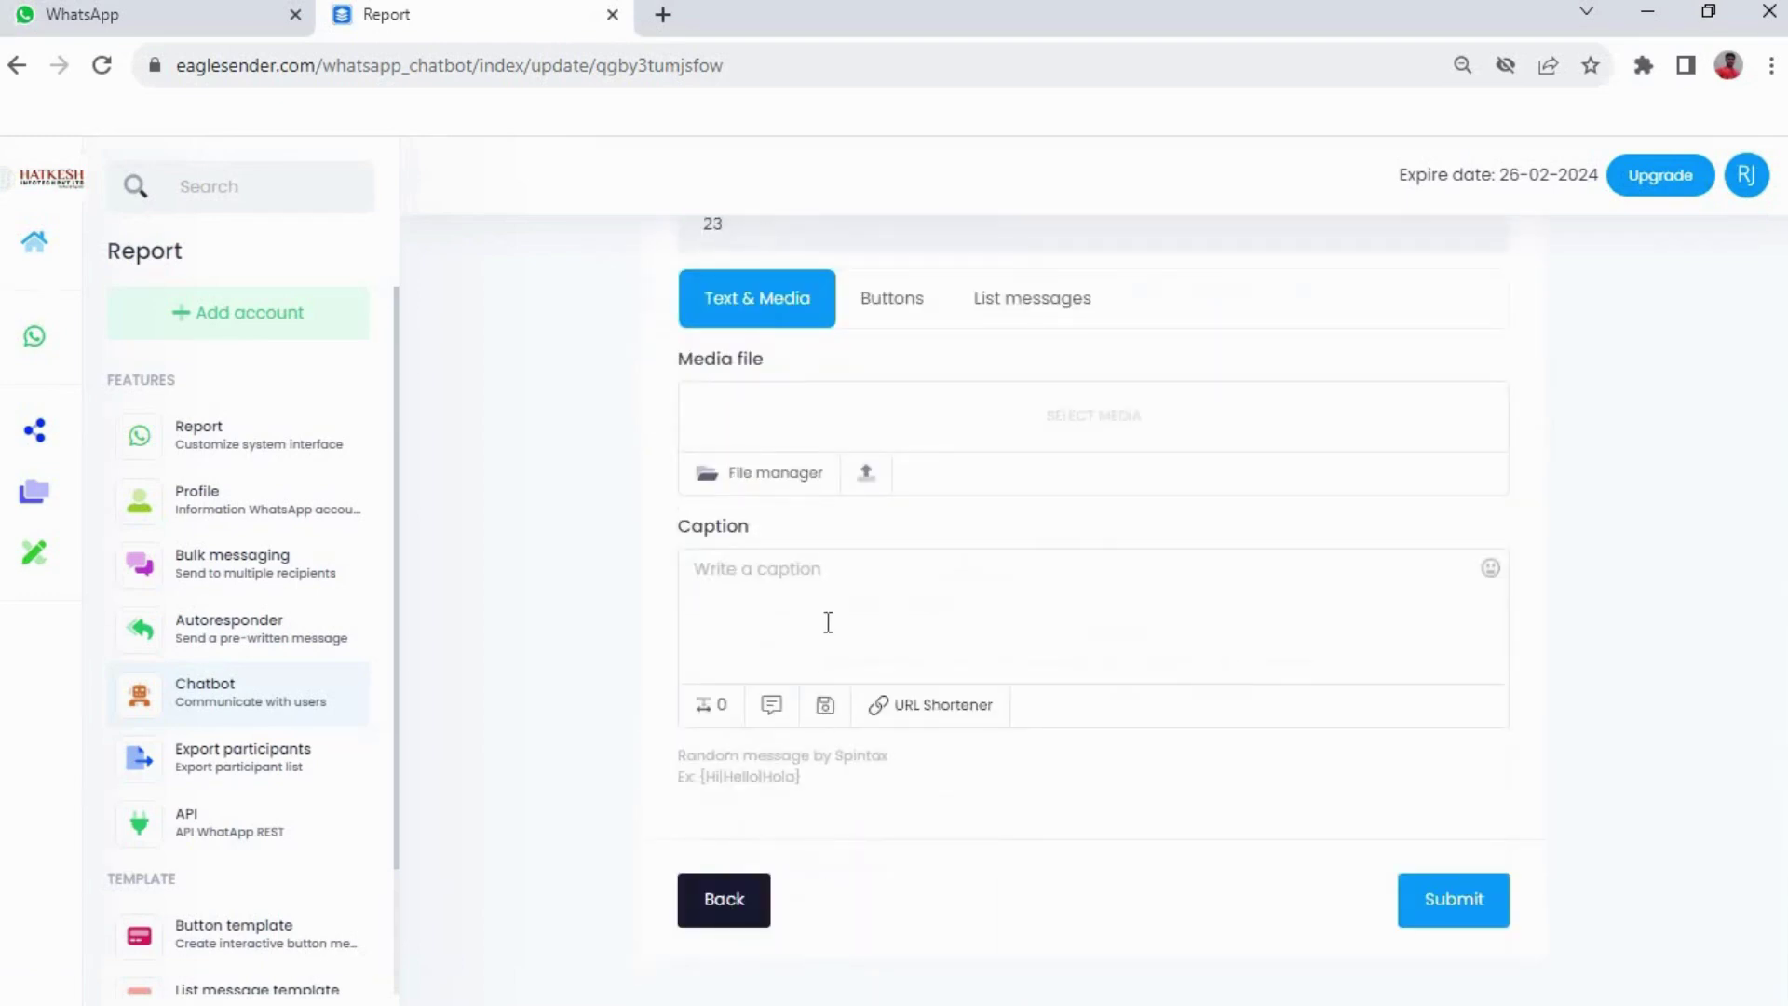
{"action": "left_click", "coordinate": [828, 622]}
{"action": "type", "text": "For A"}
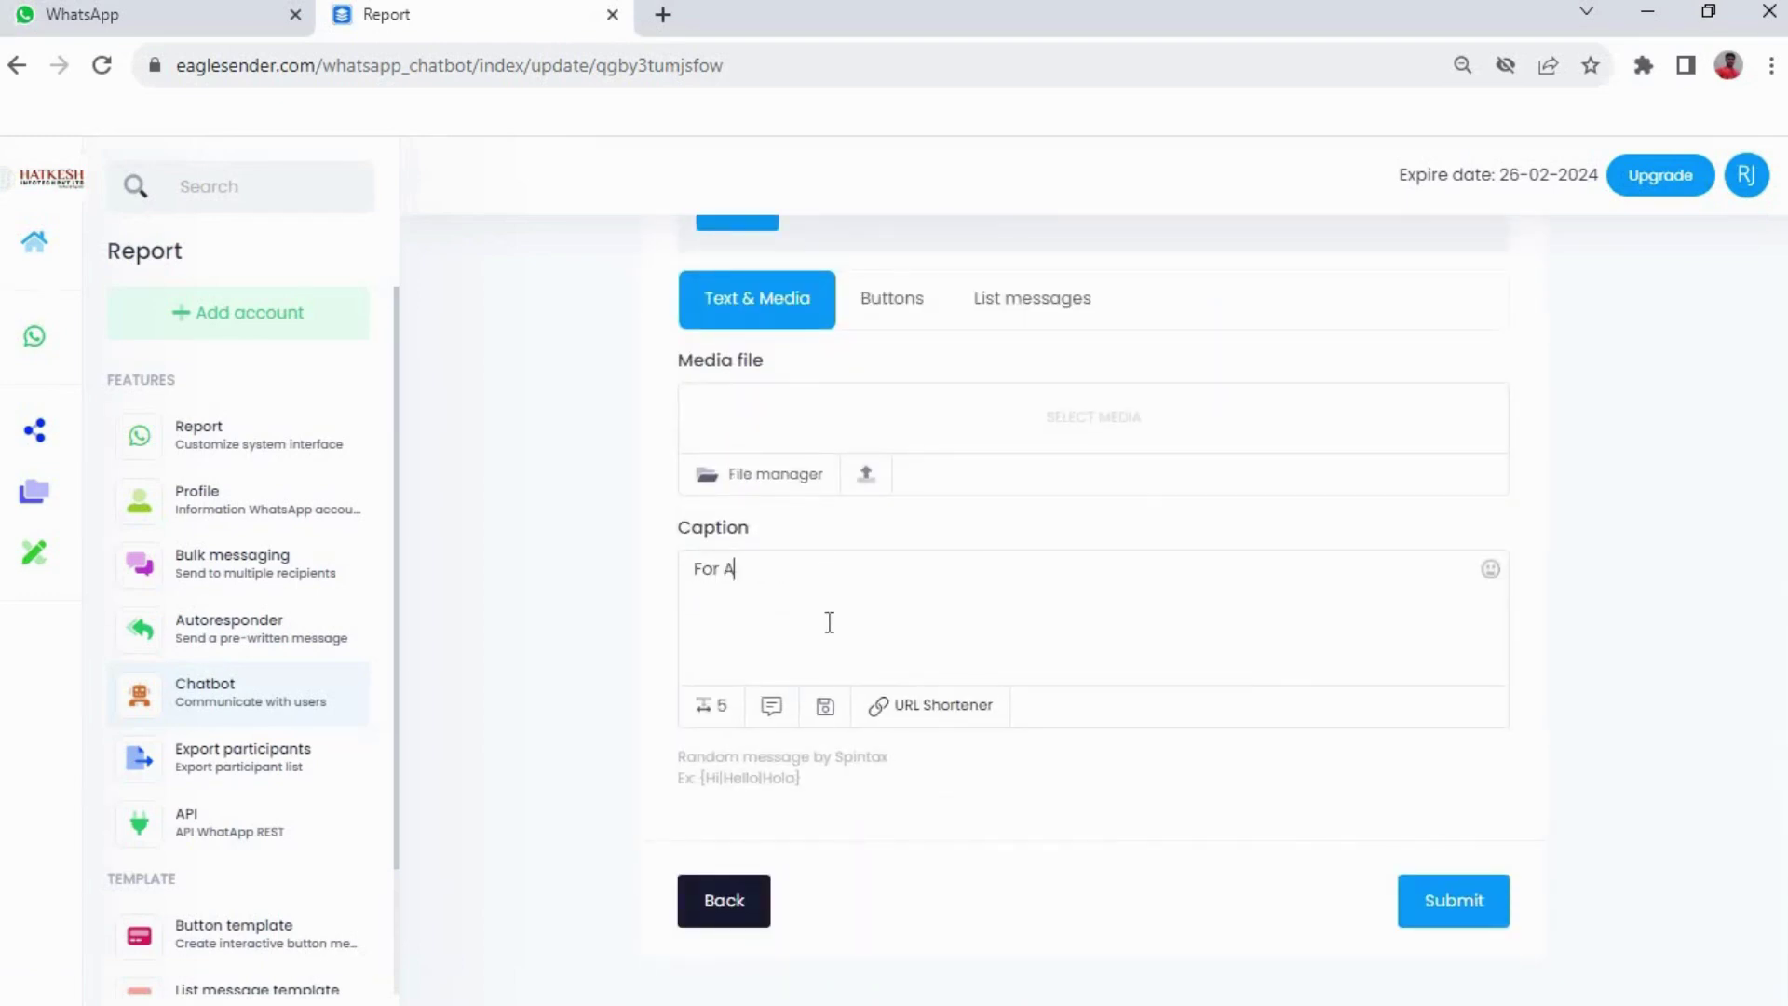
{"action": "type", "text": "pplication De"}
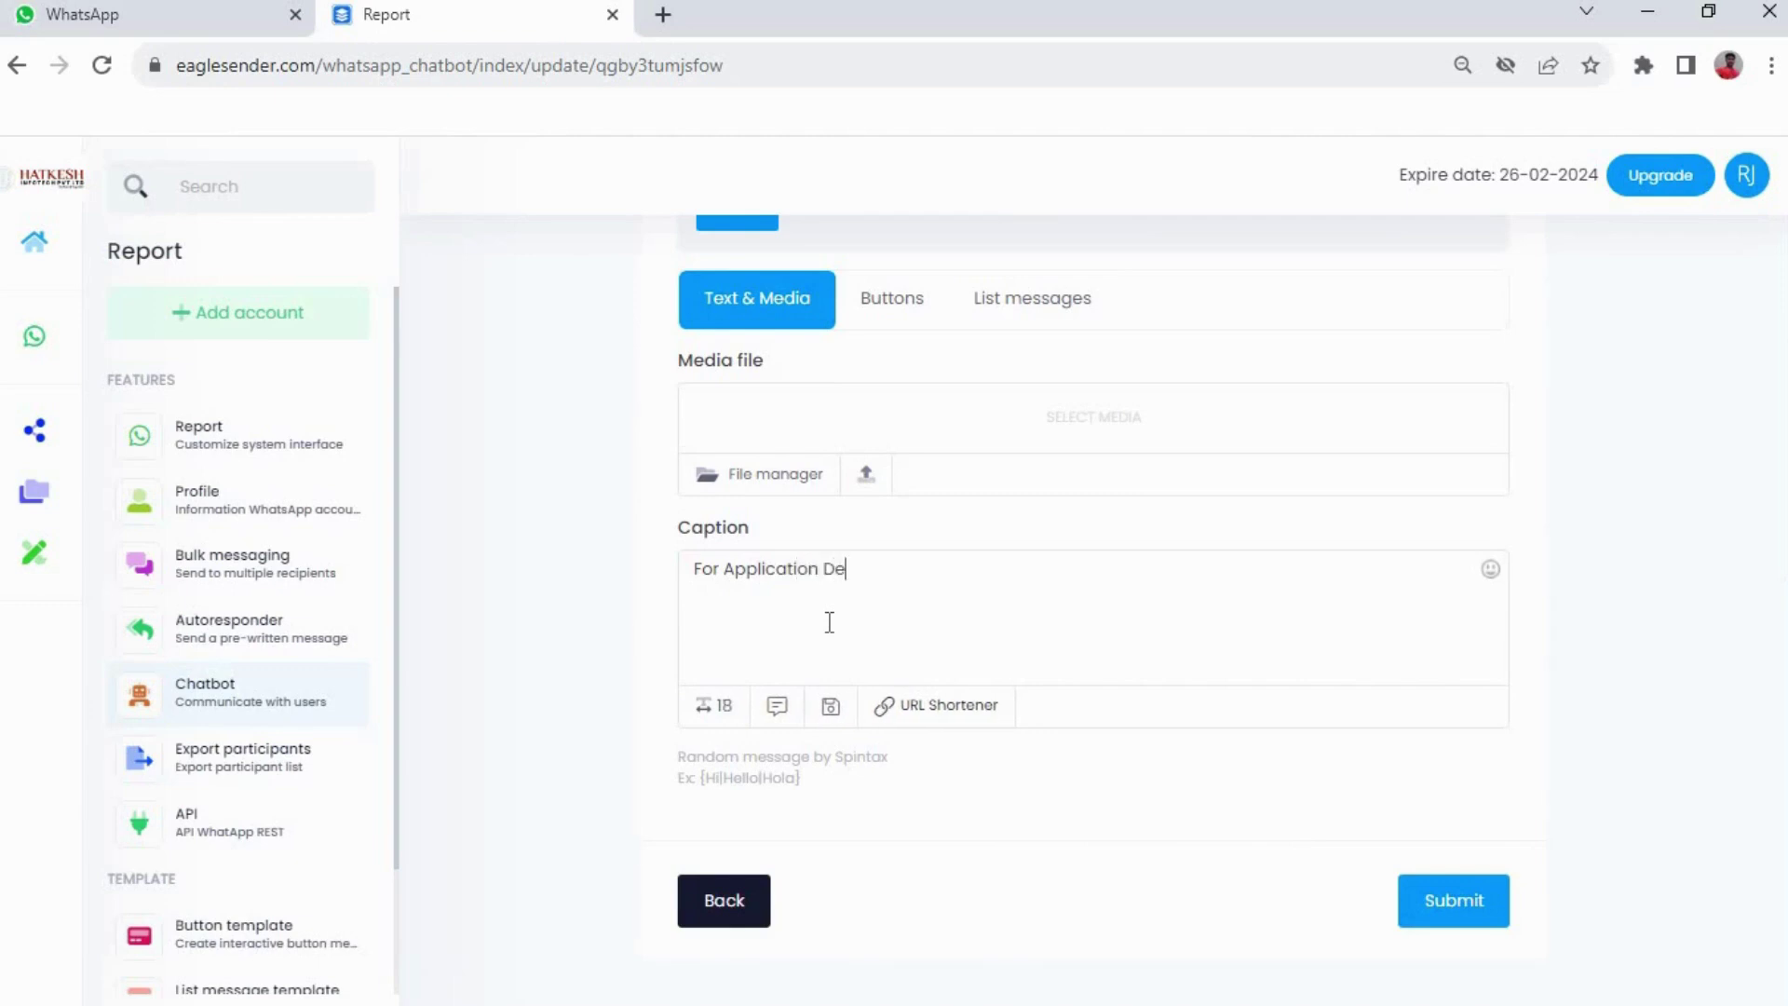
{"action": "type", "text": "velopment"}
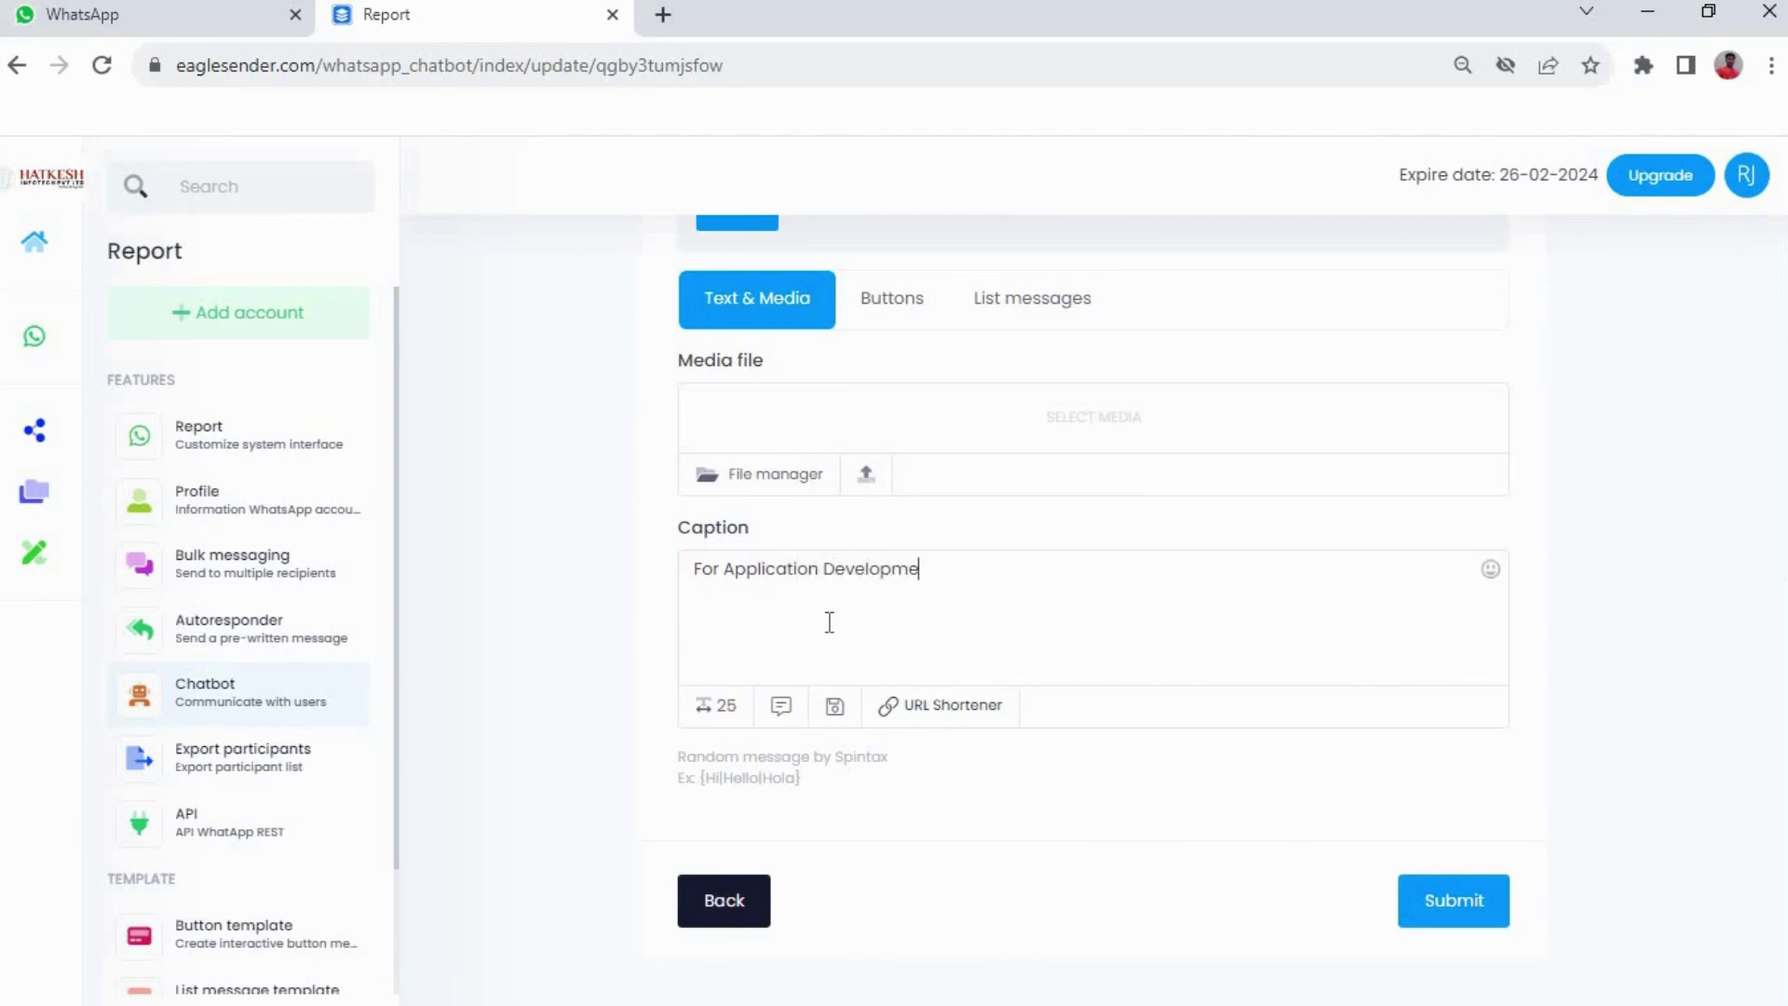
{"action": "left_click", "coordinate": [1441, 896]}
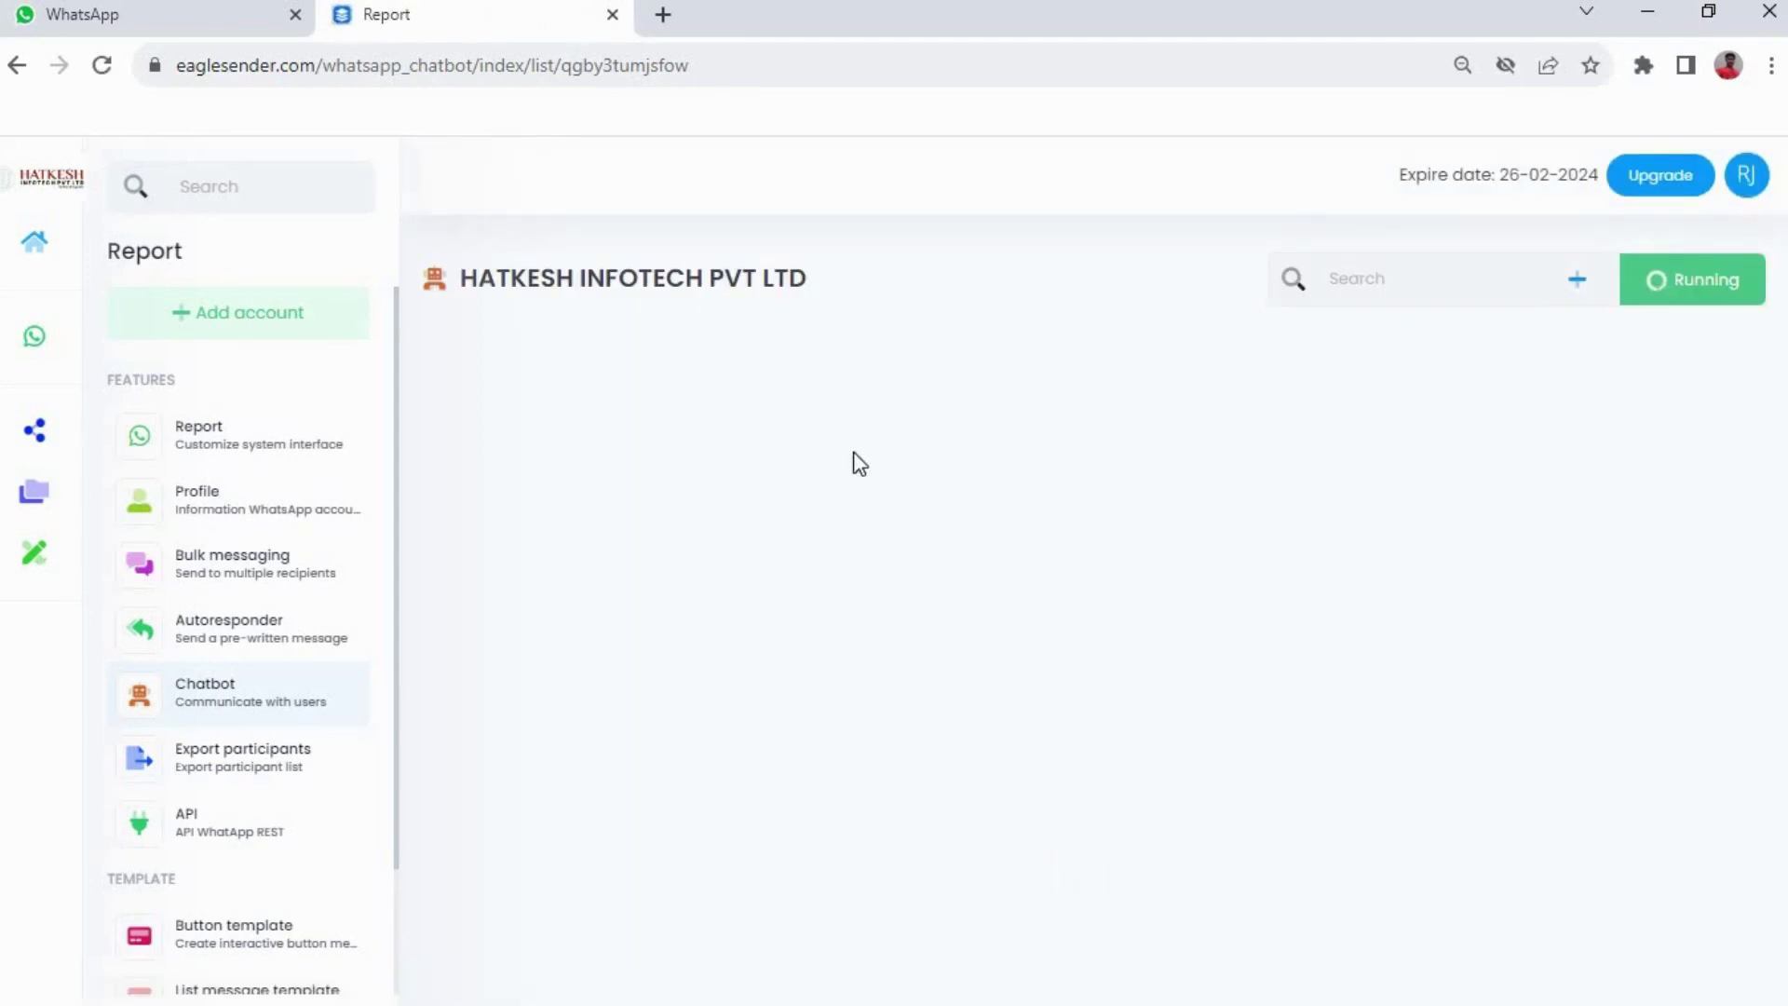
Send 'hello sir' then 23 in WhatsApp, confirm 'For Application Development', and go back to the chatbot list
{"action": "left_click", "coordinate": [196, 21]}
{"action": "type", "text": "he"}
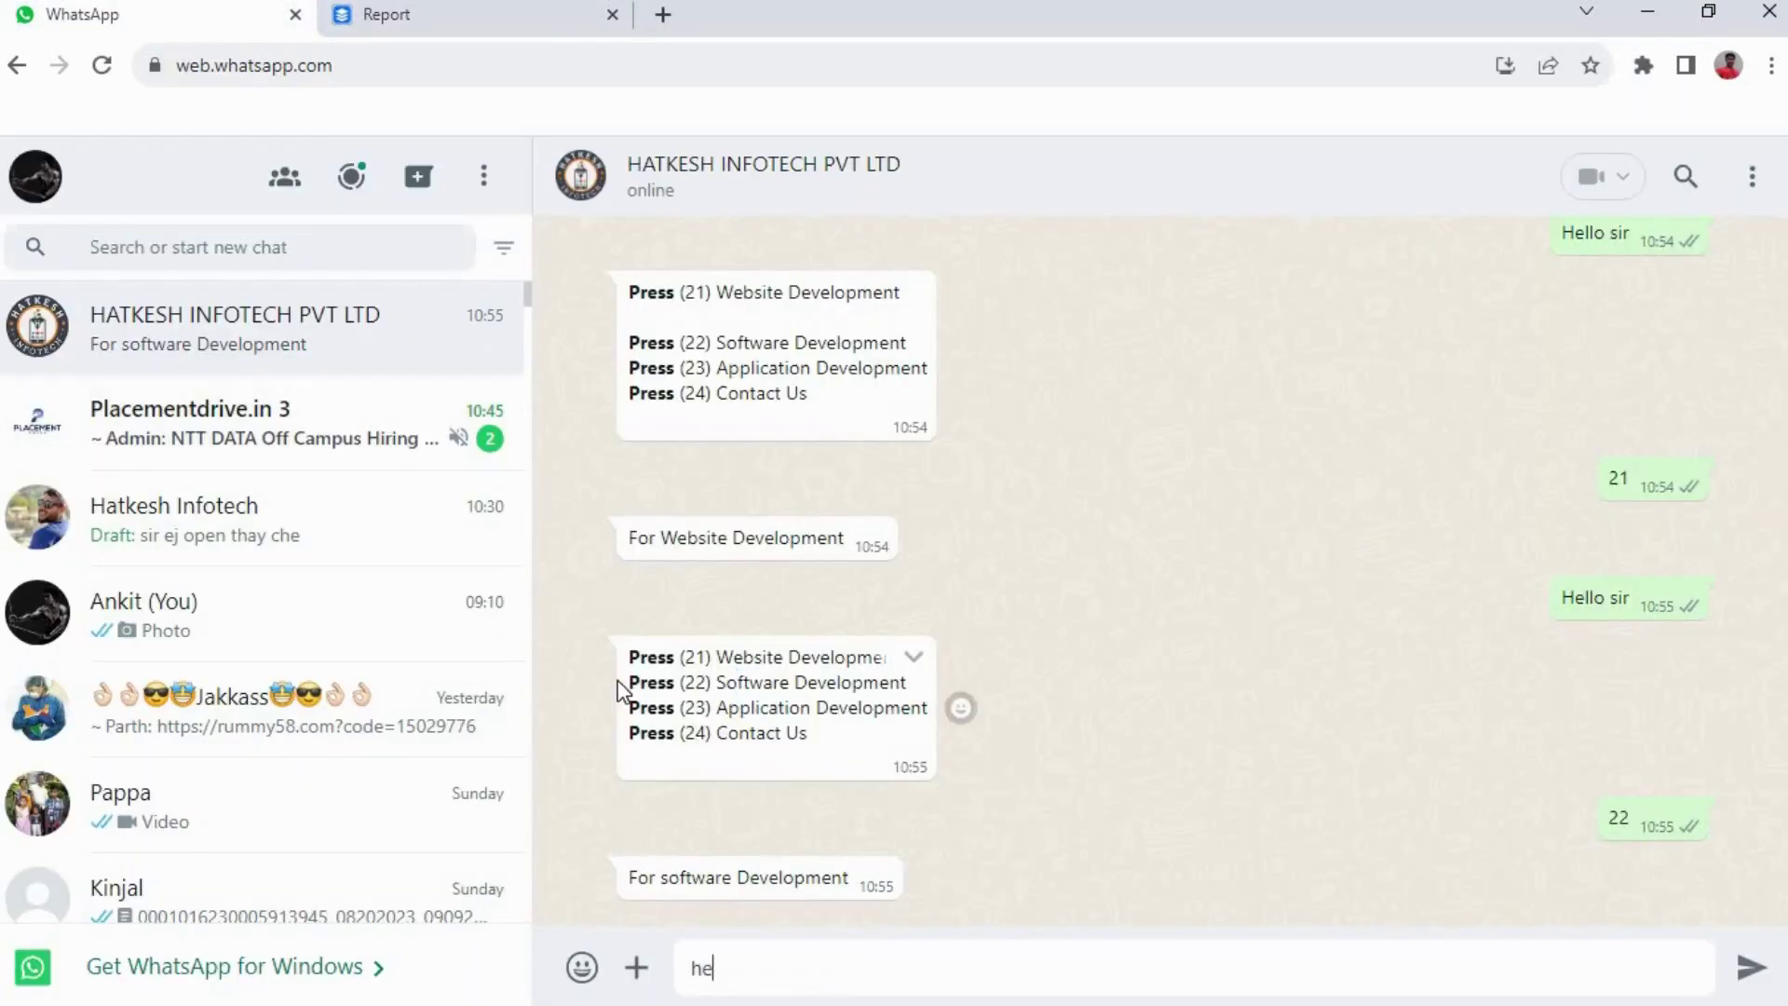
{"action": "key", "text": "BackSpace"}
{"action": "key", "text": "BackSpace"}
{"action": "type", "text": "hello"}
{"action": "key", "text": "Return"}
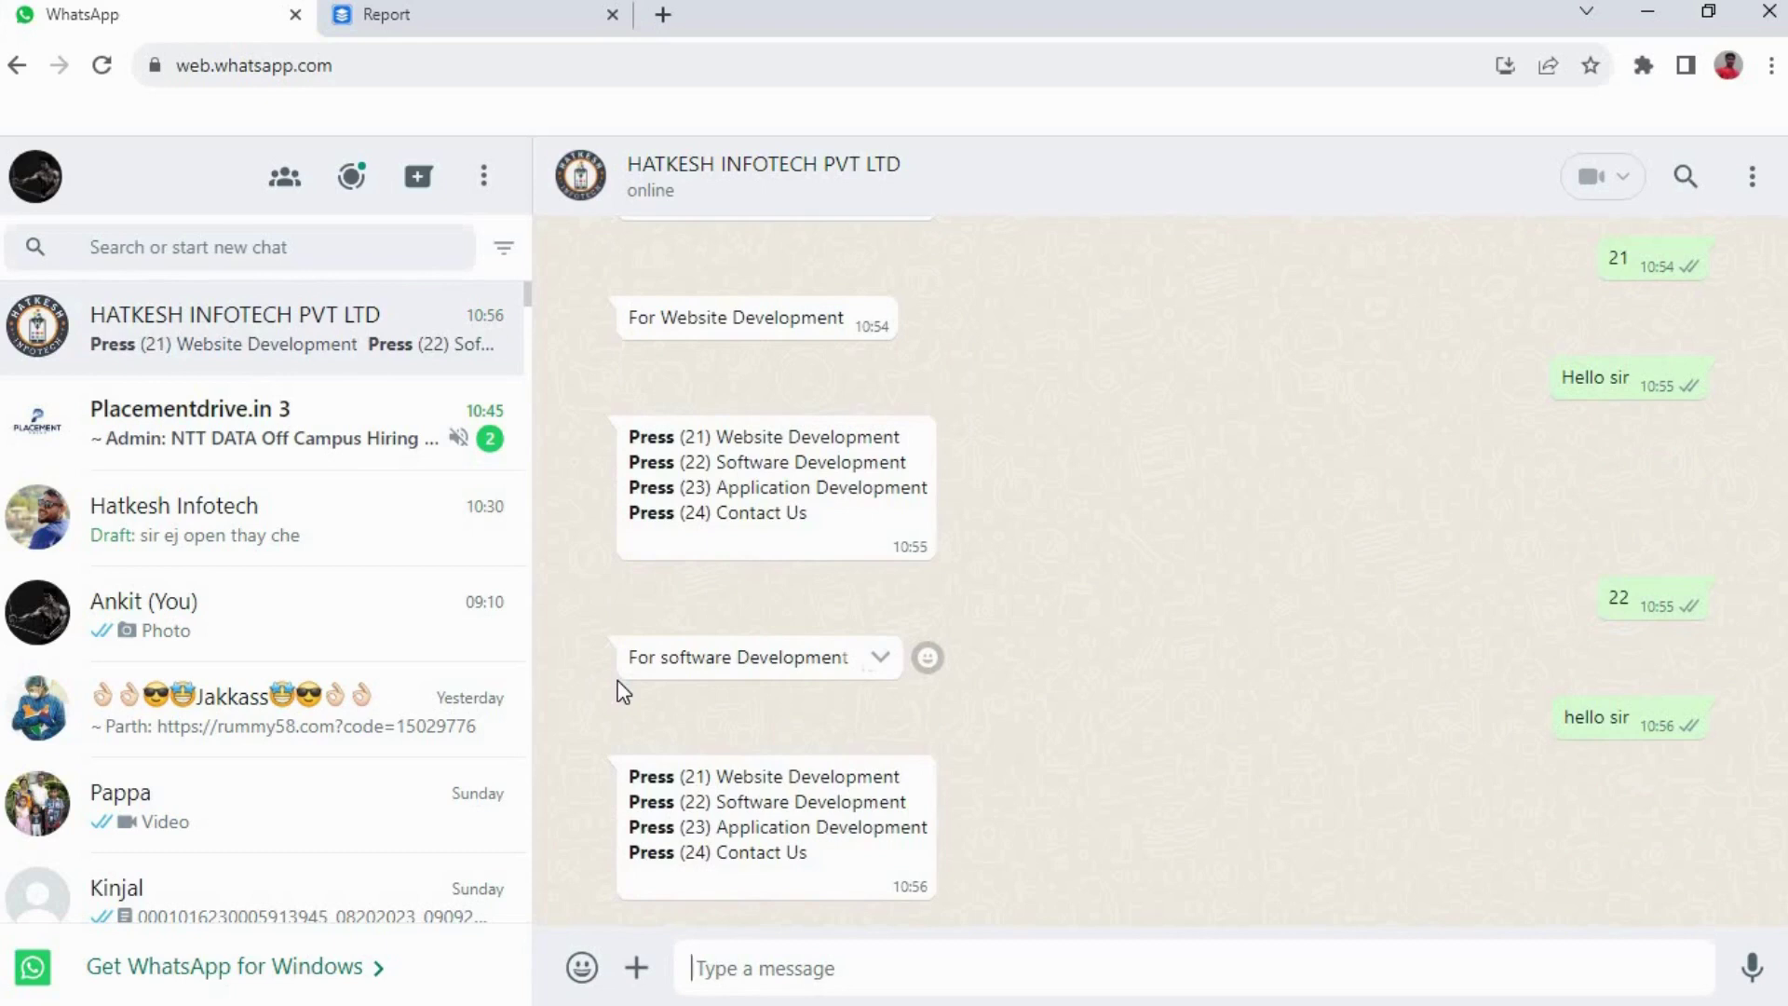
{"action": "type", "text": "23"}
{"action": "key", "text": "Return"}
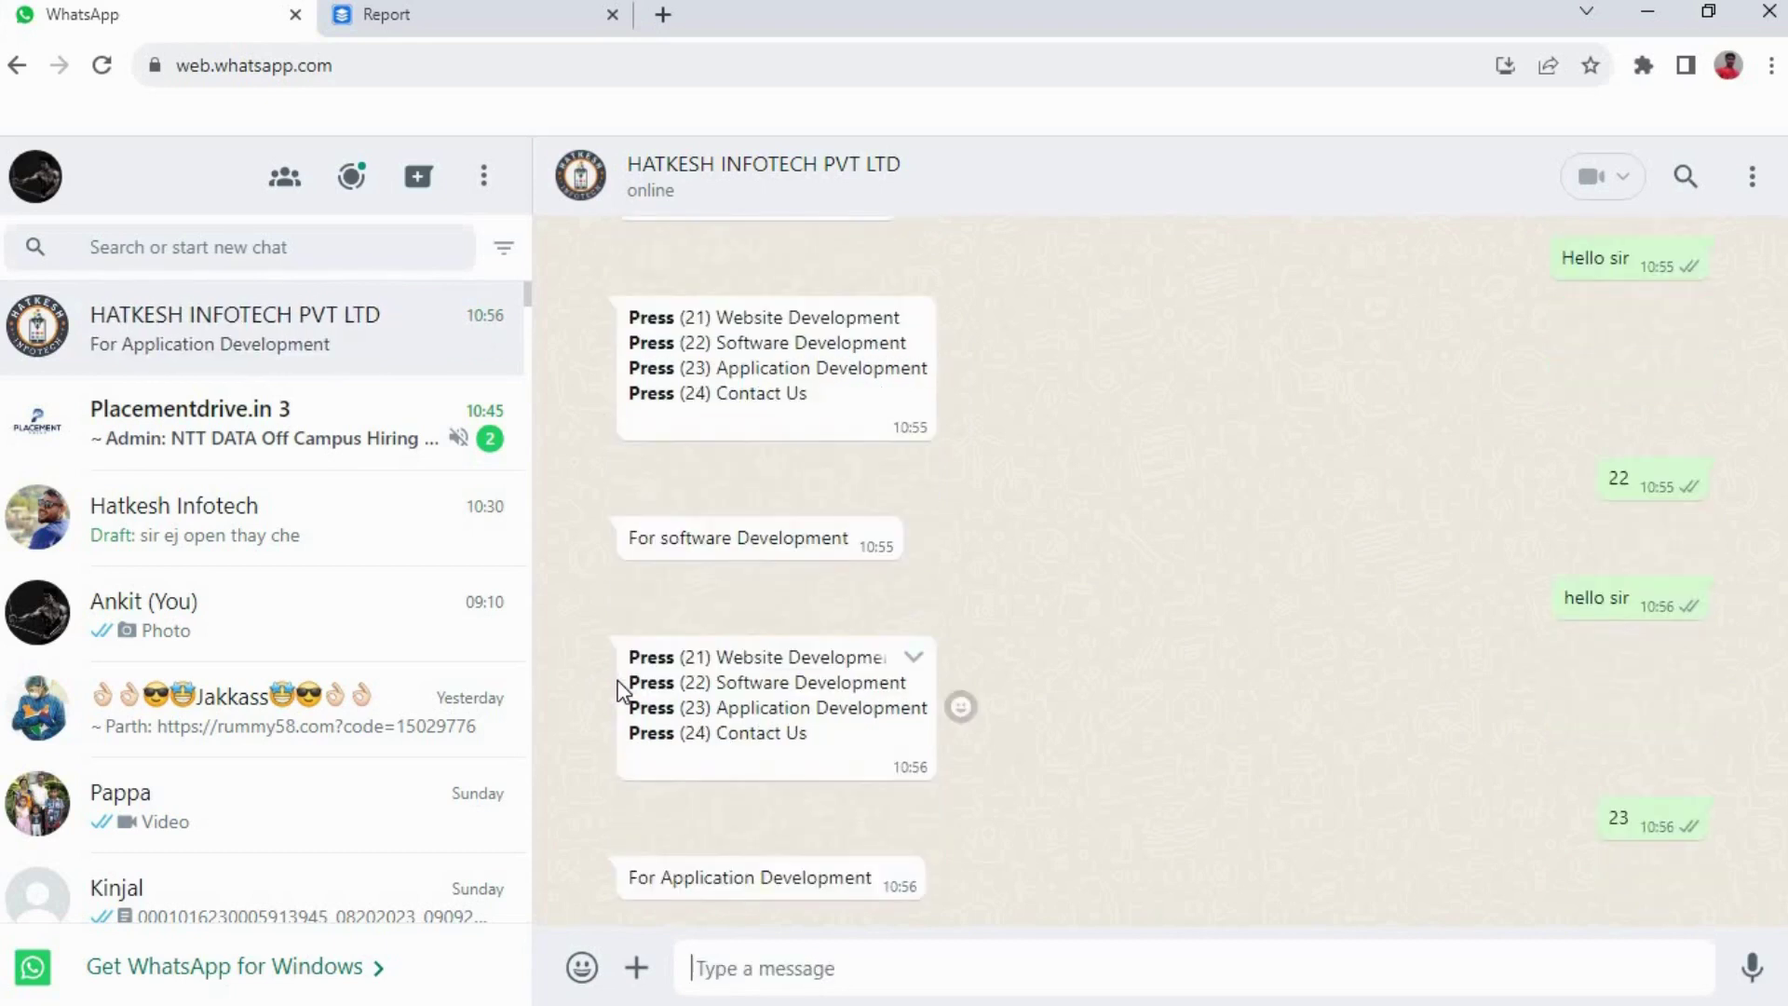
{"action": "left_click", "coordinate": [467, 13]}
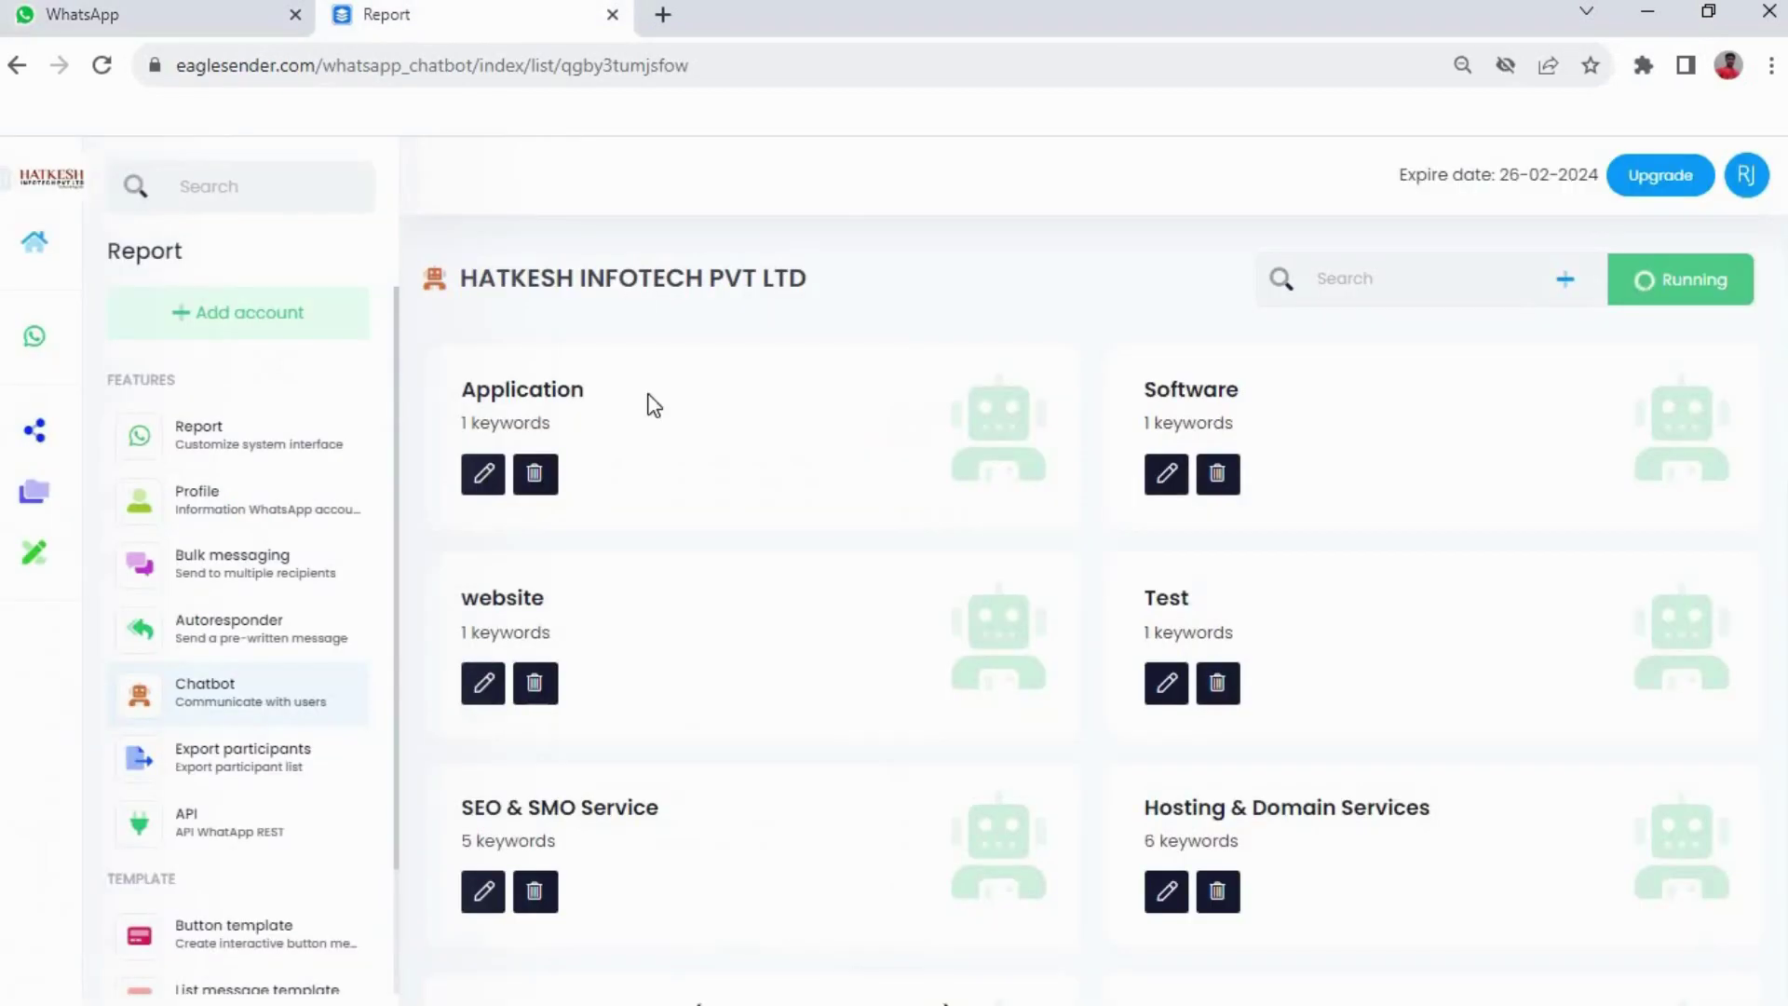
Add a new chatbot item named 'Contact Us' with keyword 24, scrolling down to the Caption box
{"action": "left_click", "coordinate": [1567, 280]}
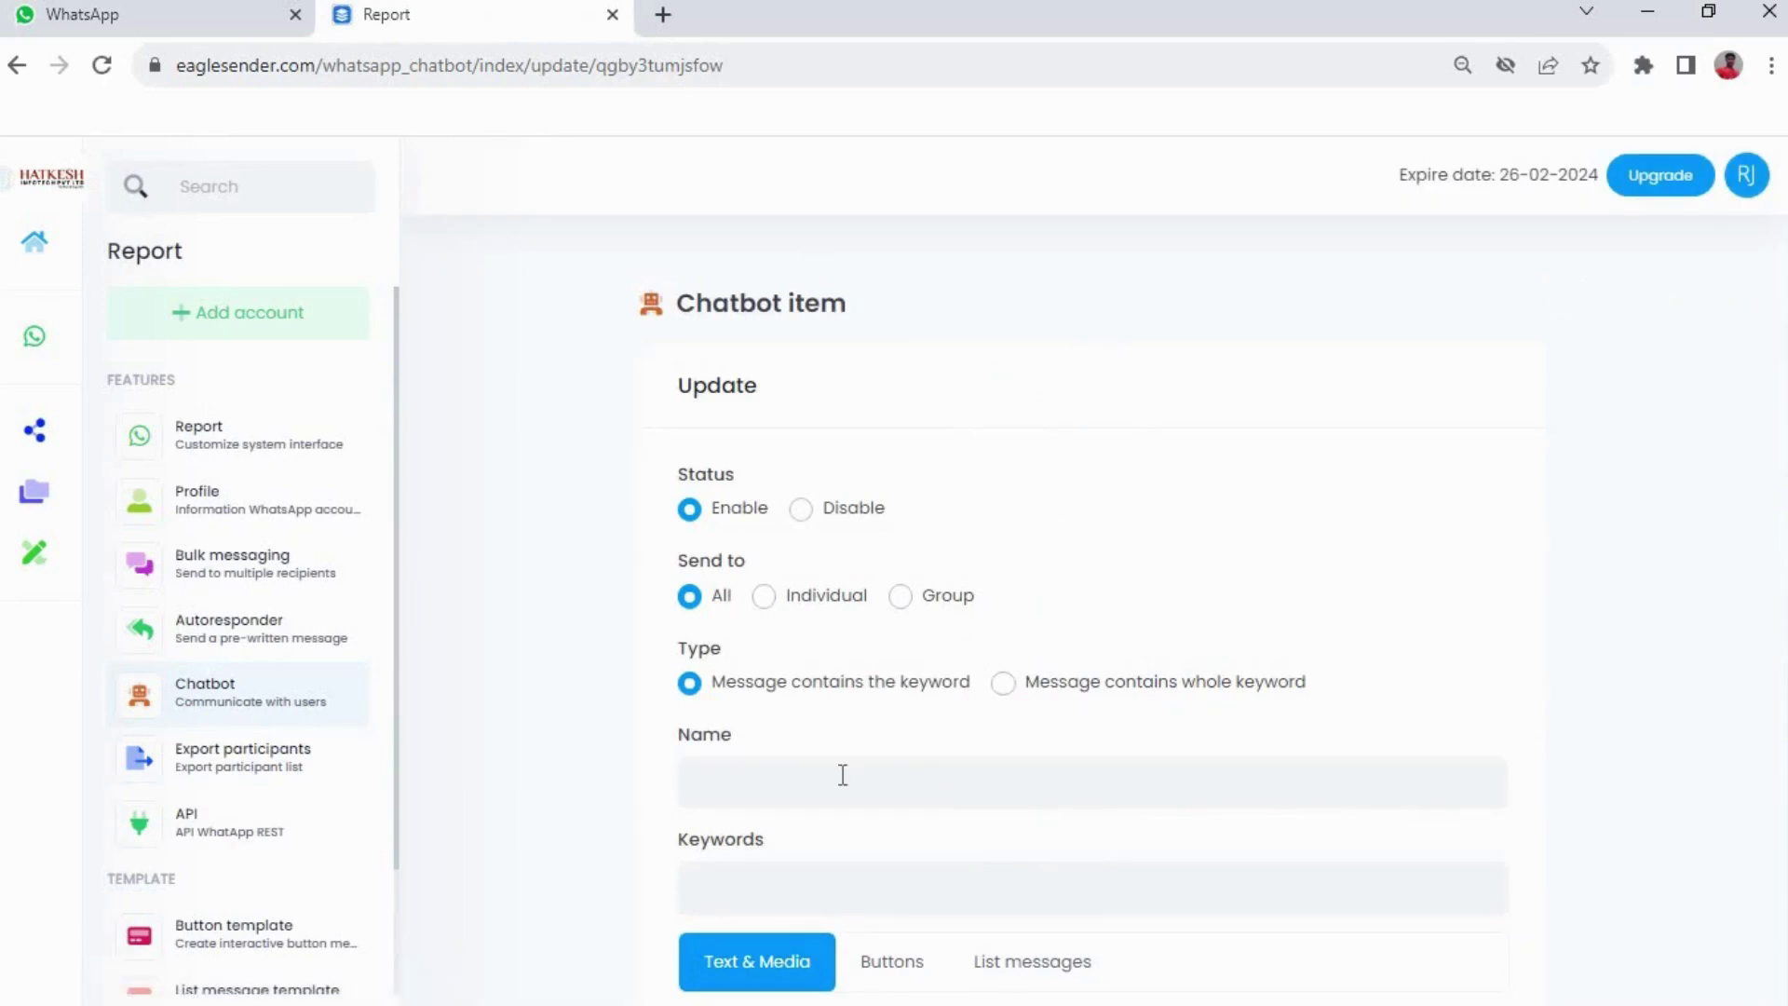
{"action": "left_click", "coordinate": [835, 782]}
{"action": "type", "text": "Contact"}
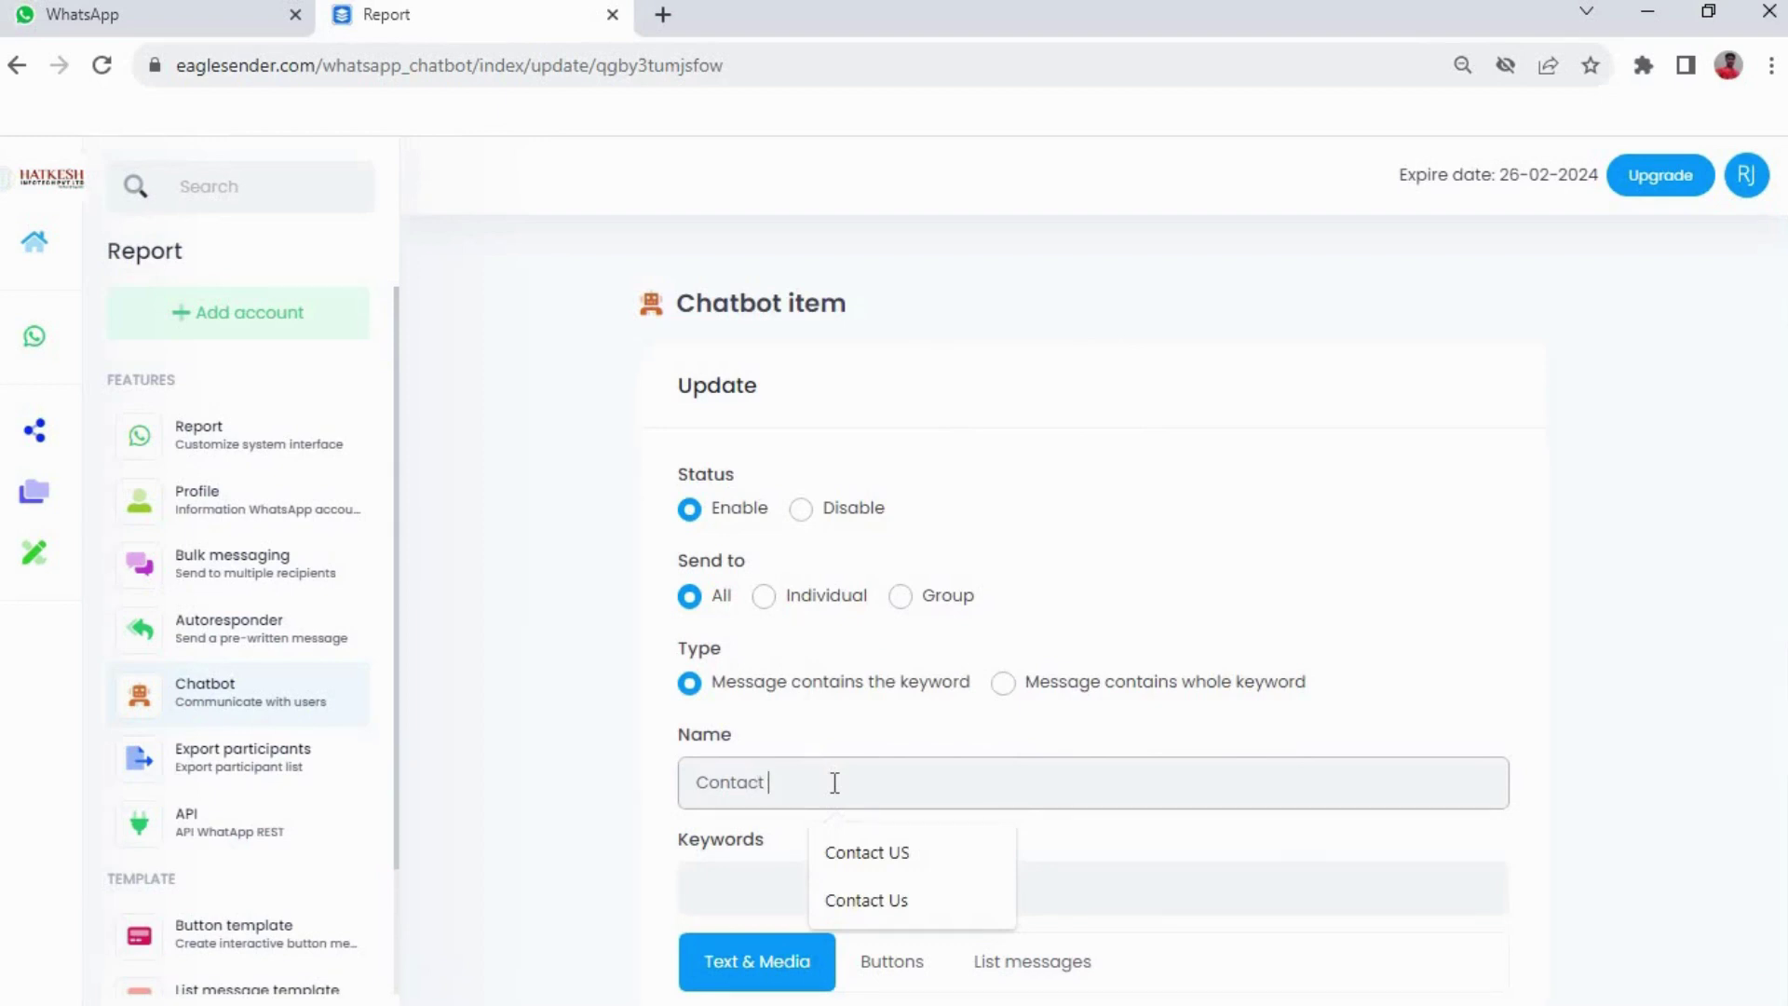
{"action": "type", "text": " Us"}
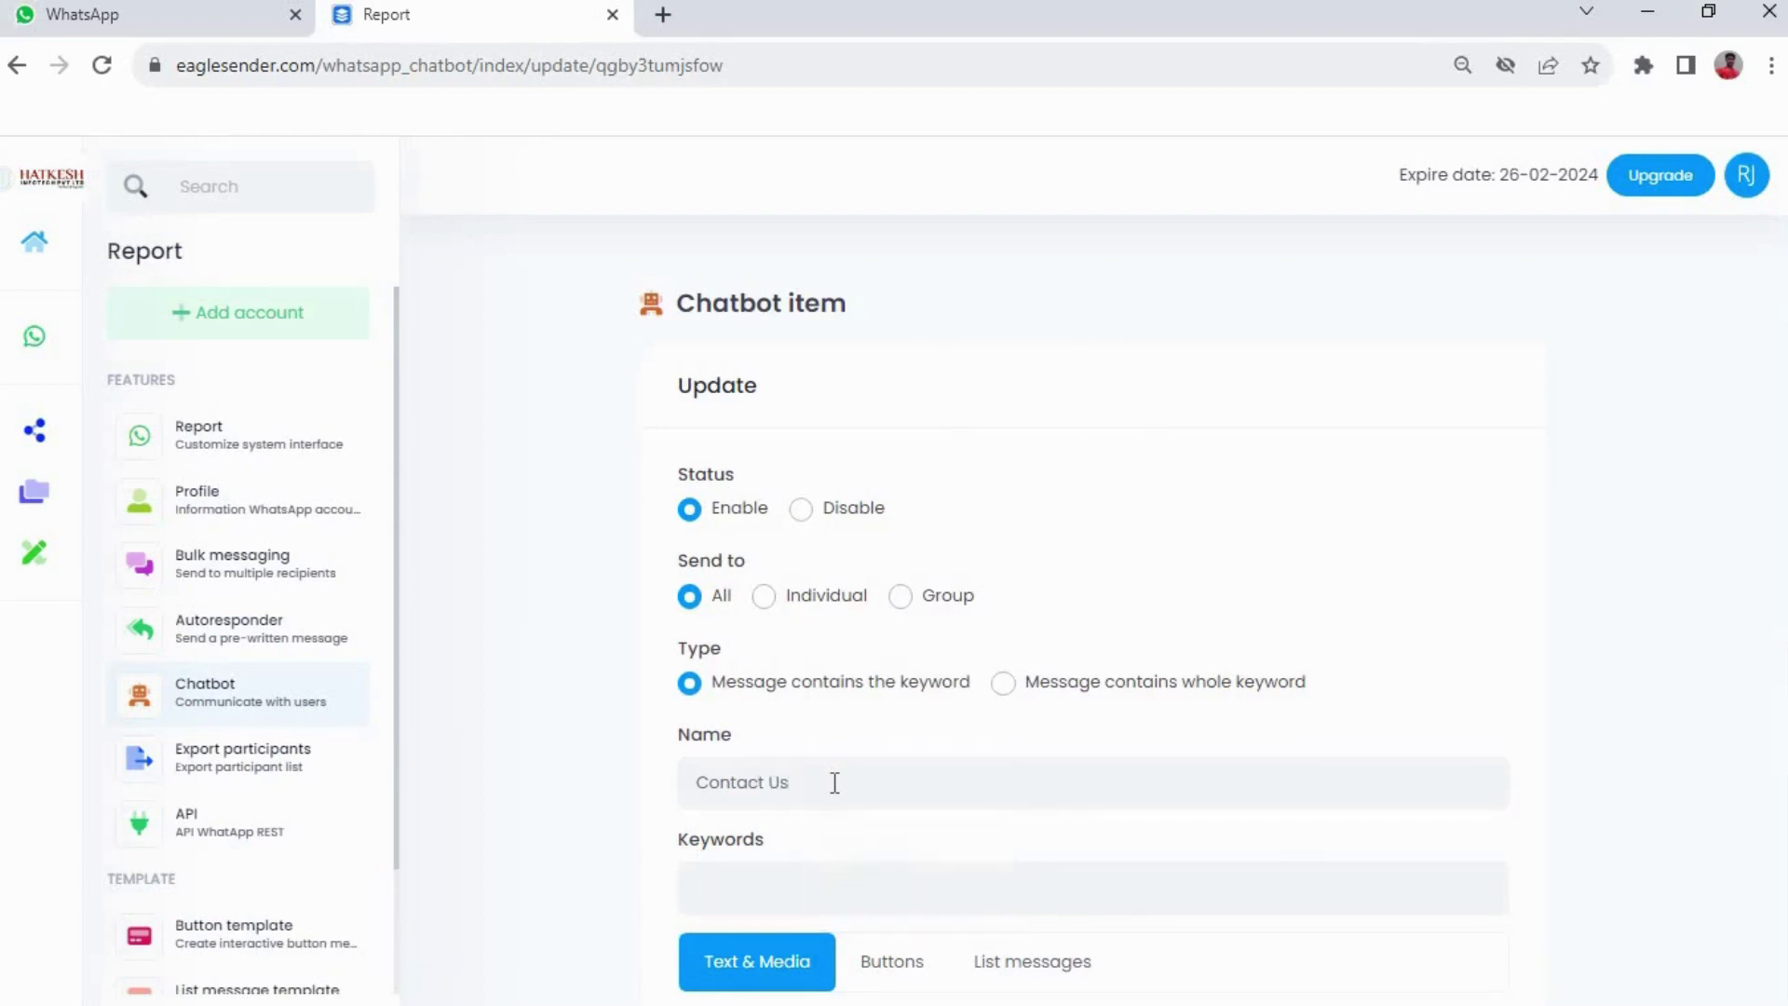
{"action": "type", "text": "24"}
{"action": "key", "text": "Return"}
{"action": "scroll", "coordinate": [835, 782], "scroll_direction": "down", "scroll_amount": 5}
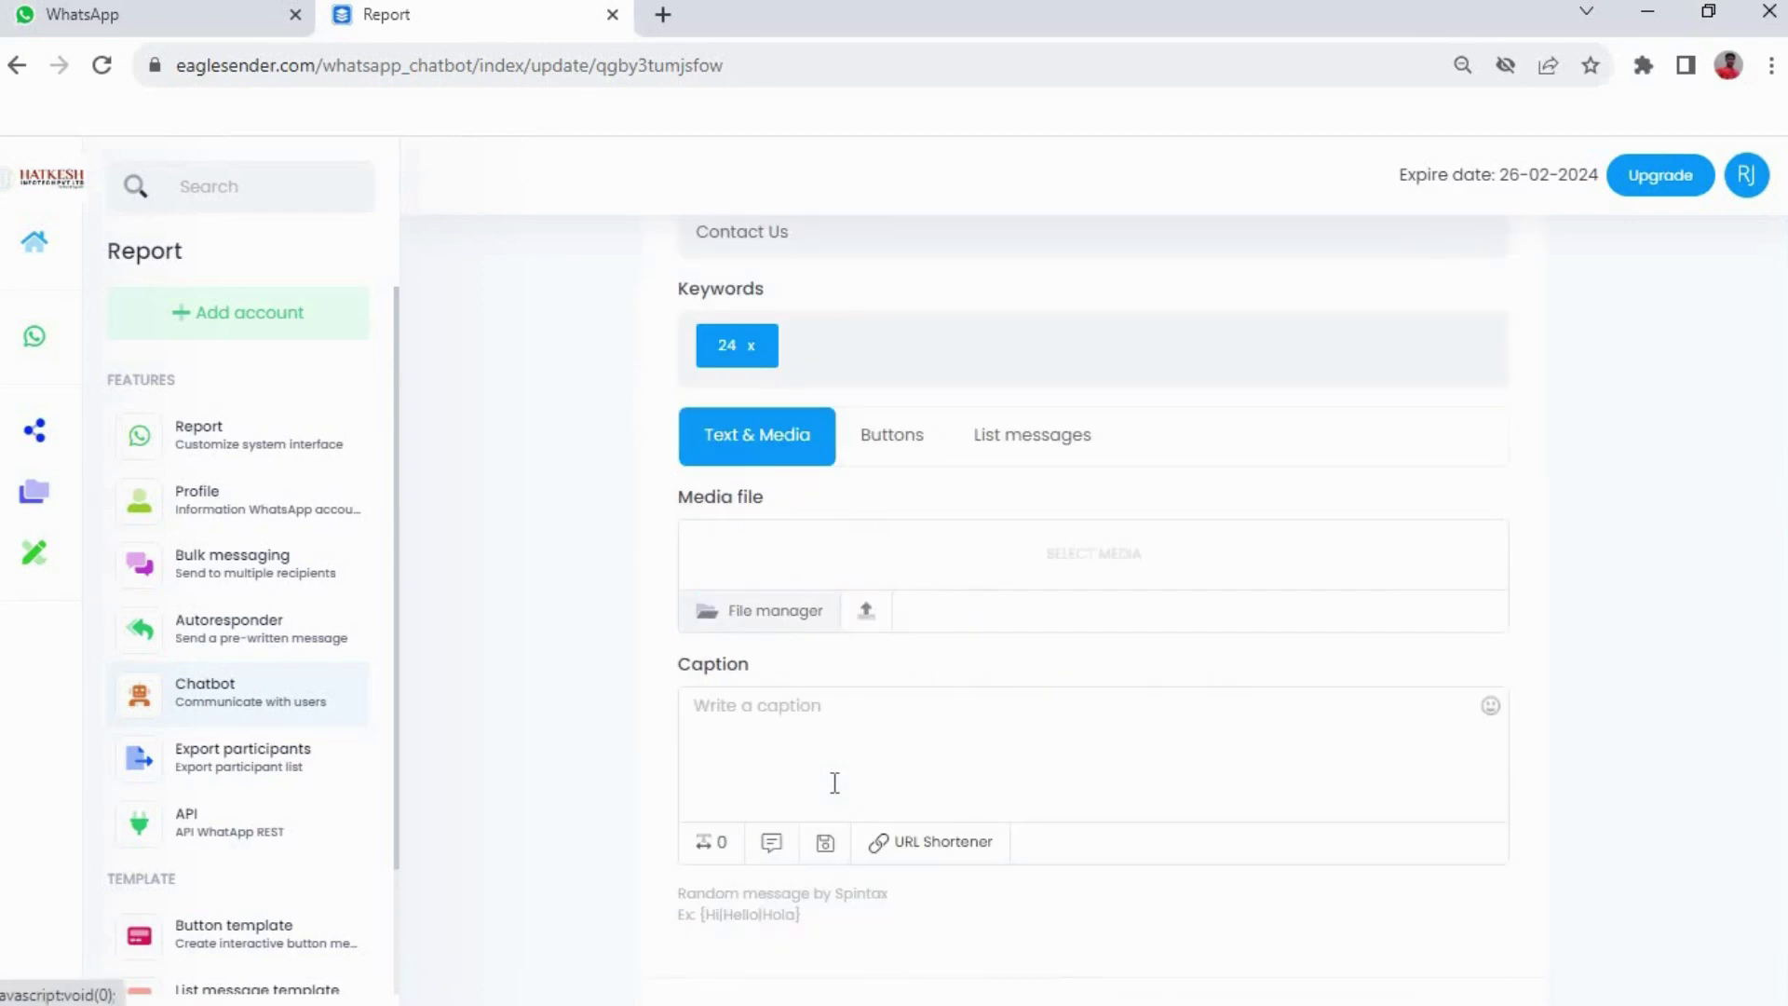
{"action": "scroll", "coordinate": [841, 757], "scroll_direction": "up", "scroll_amount": 5}
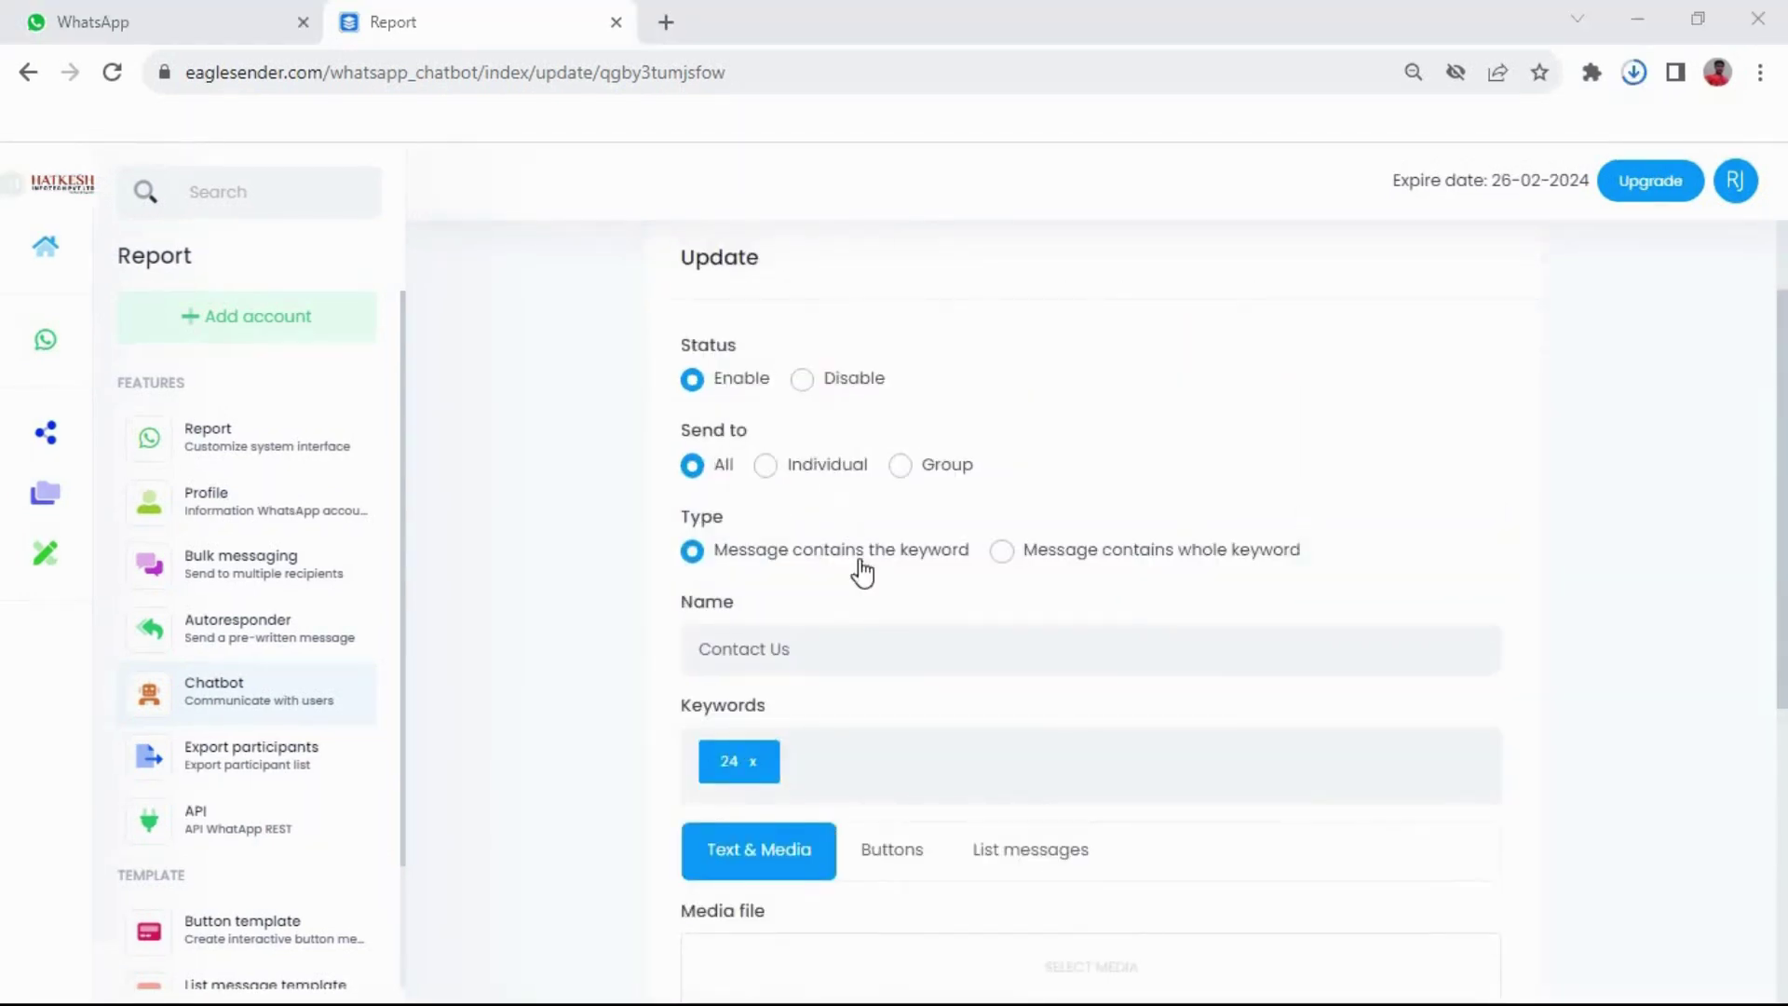
{"action": "scroll", "coordinate": [857, 571], "scroll_direction": "down", "scroll_amount": 3}
{"action": "scroll", "coordinate": [875, 457], "scroll_direction": "down", "scroll_amount": 3}
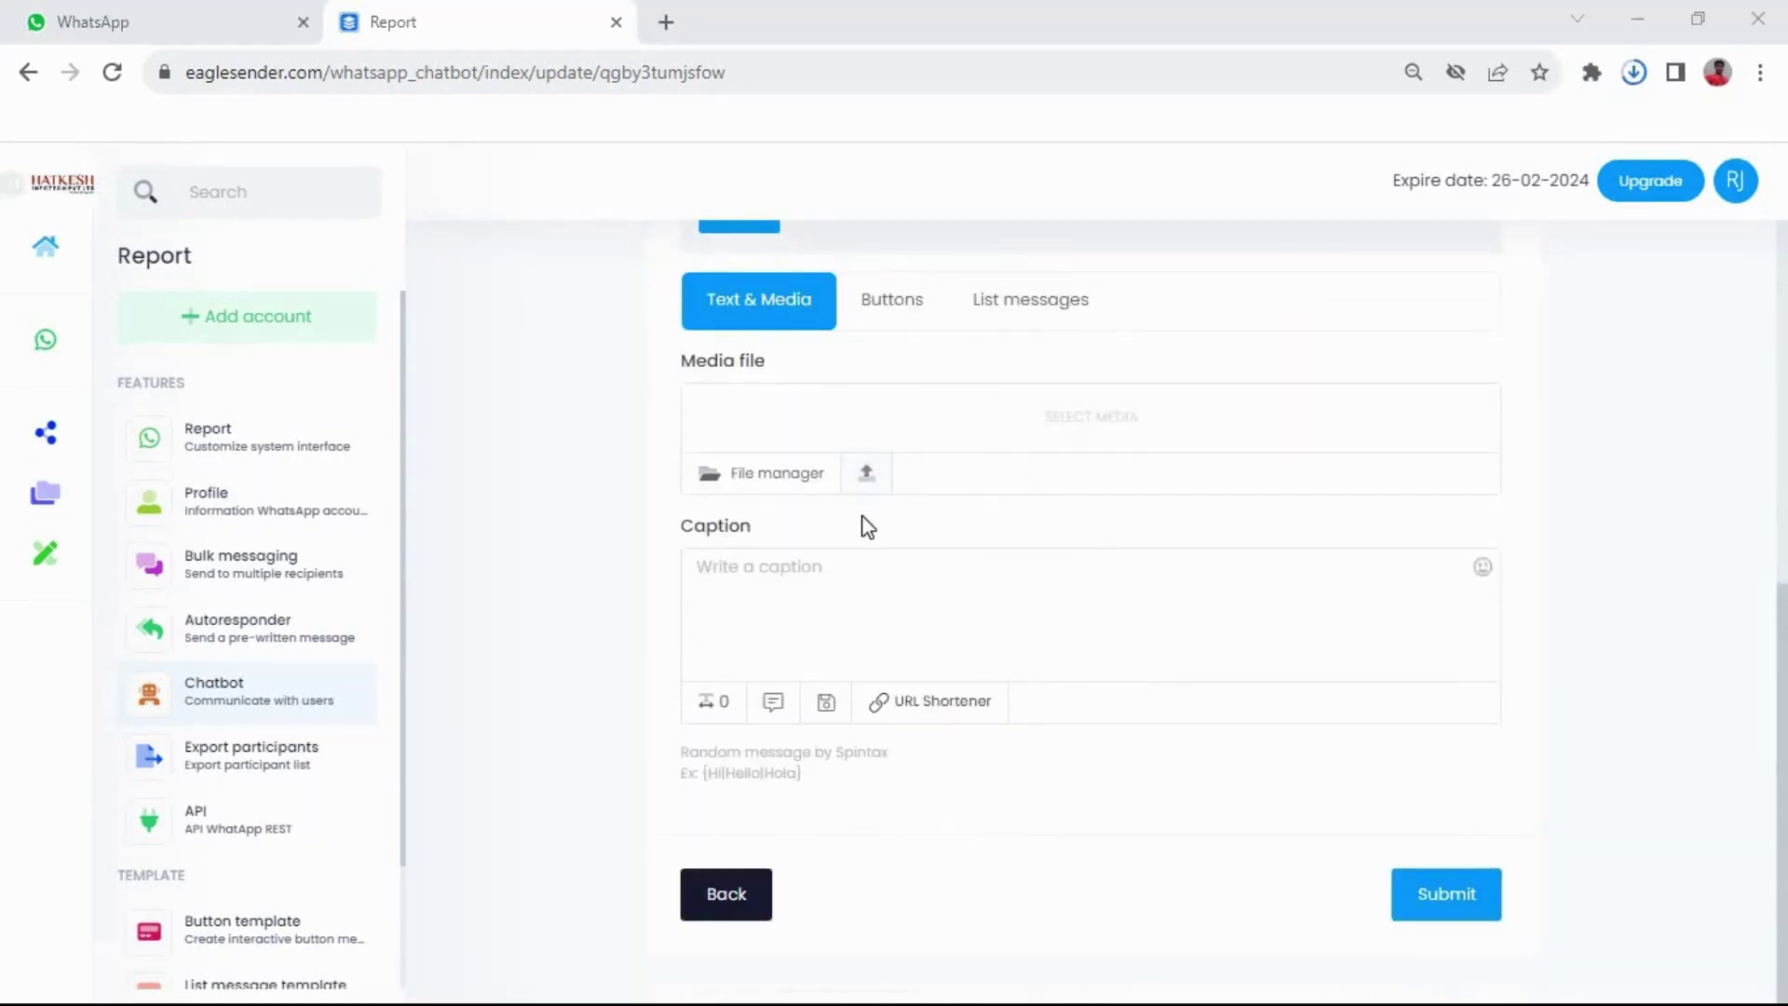
Start the caption with 'For Contact Us :' and a bold 'Mobile No' line with the phone number
{"action": "left_click", "coordinate": [830, 563]}
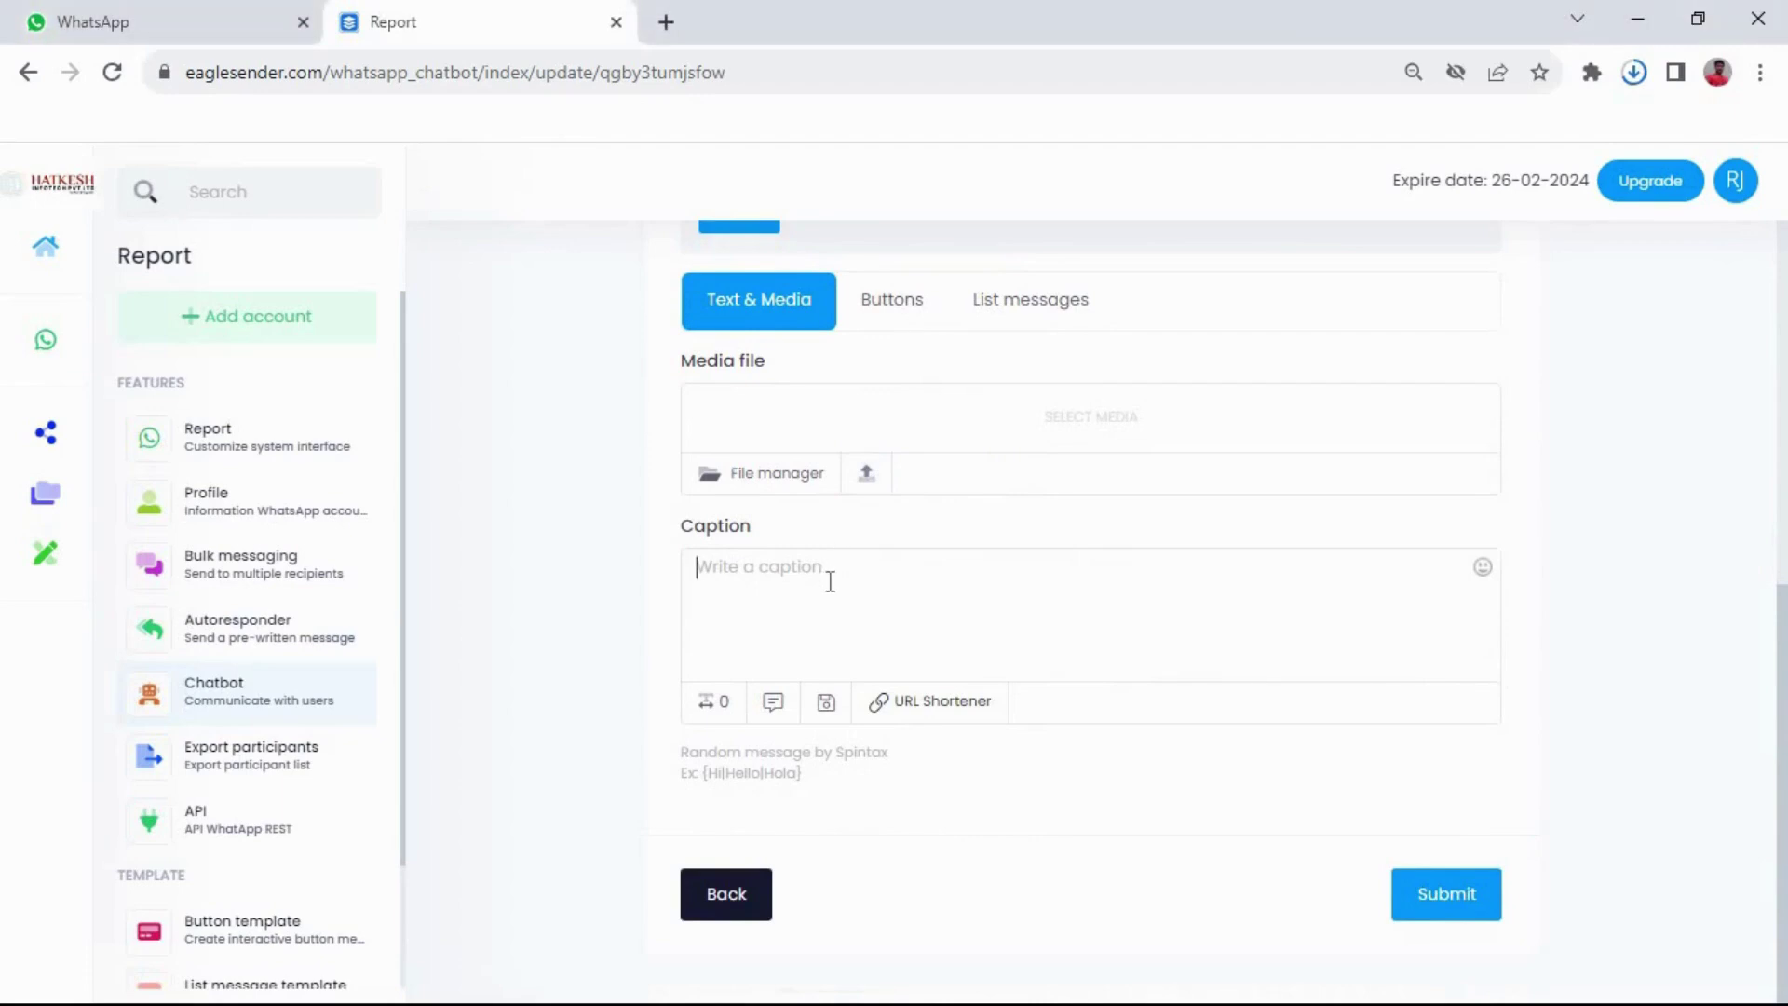
{"action": "type", "text": "For"}
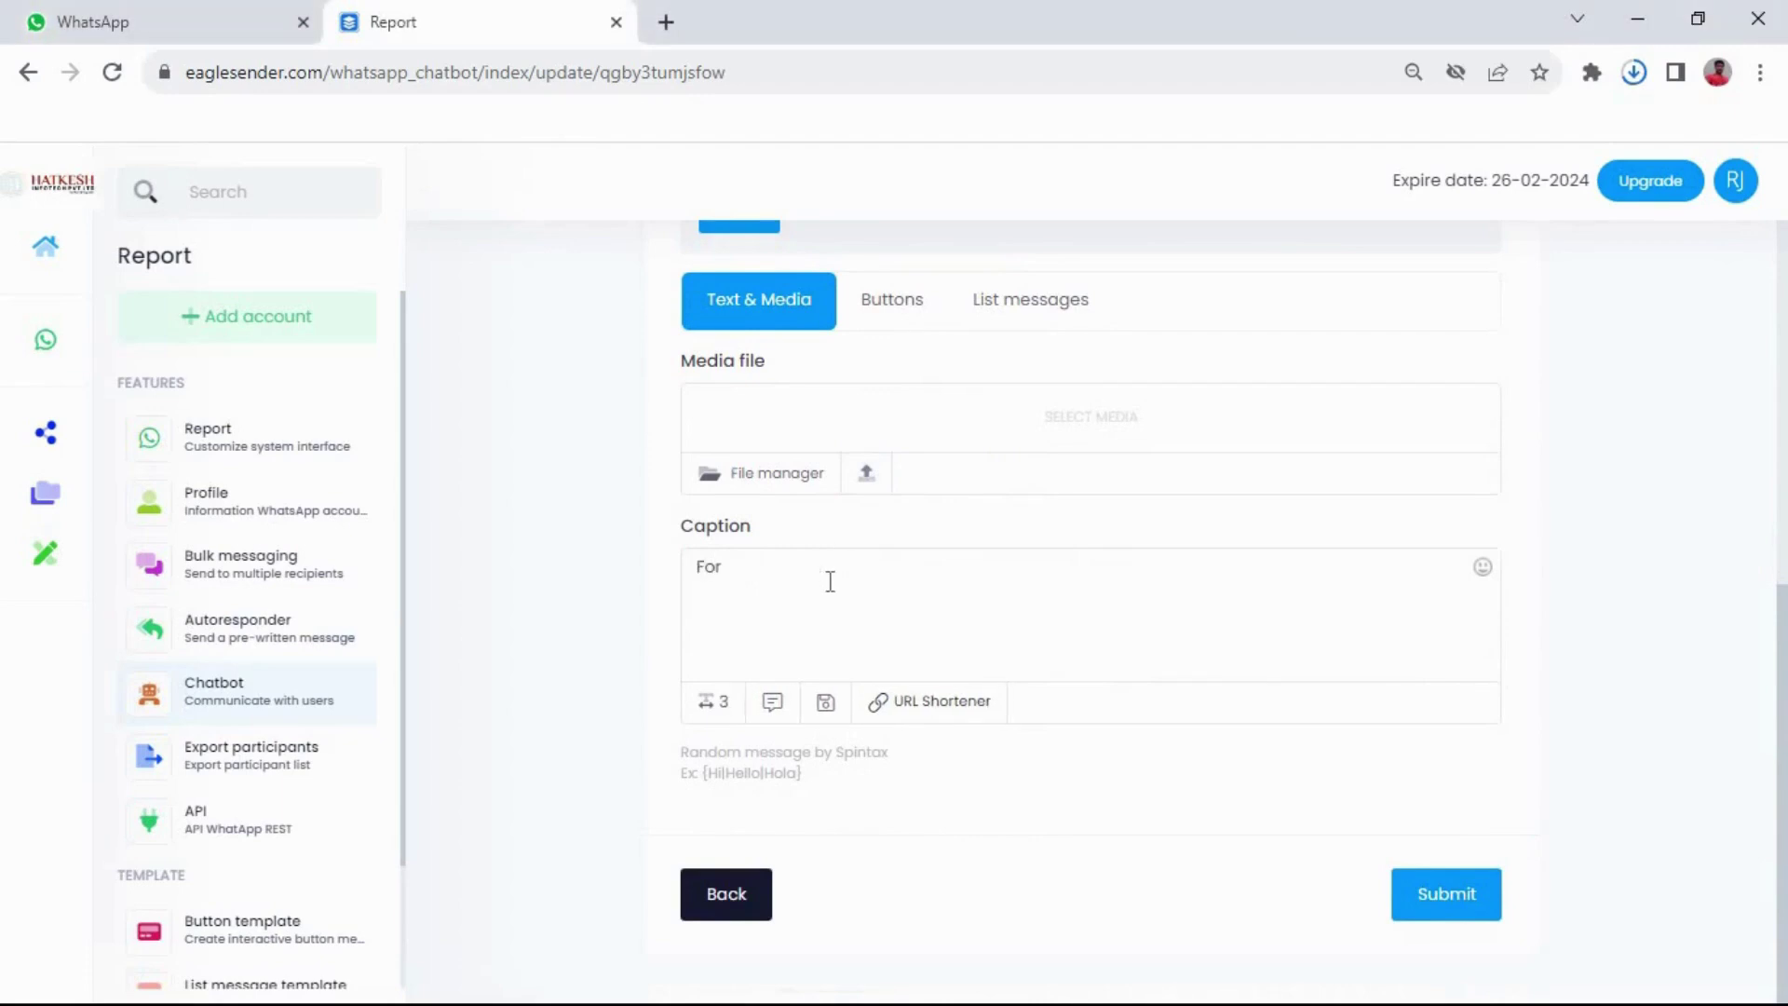
{"action": "type", "text": " Co"}
{"action": "type", "text": "ntact U"}
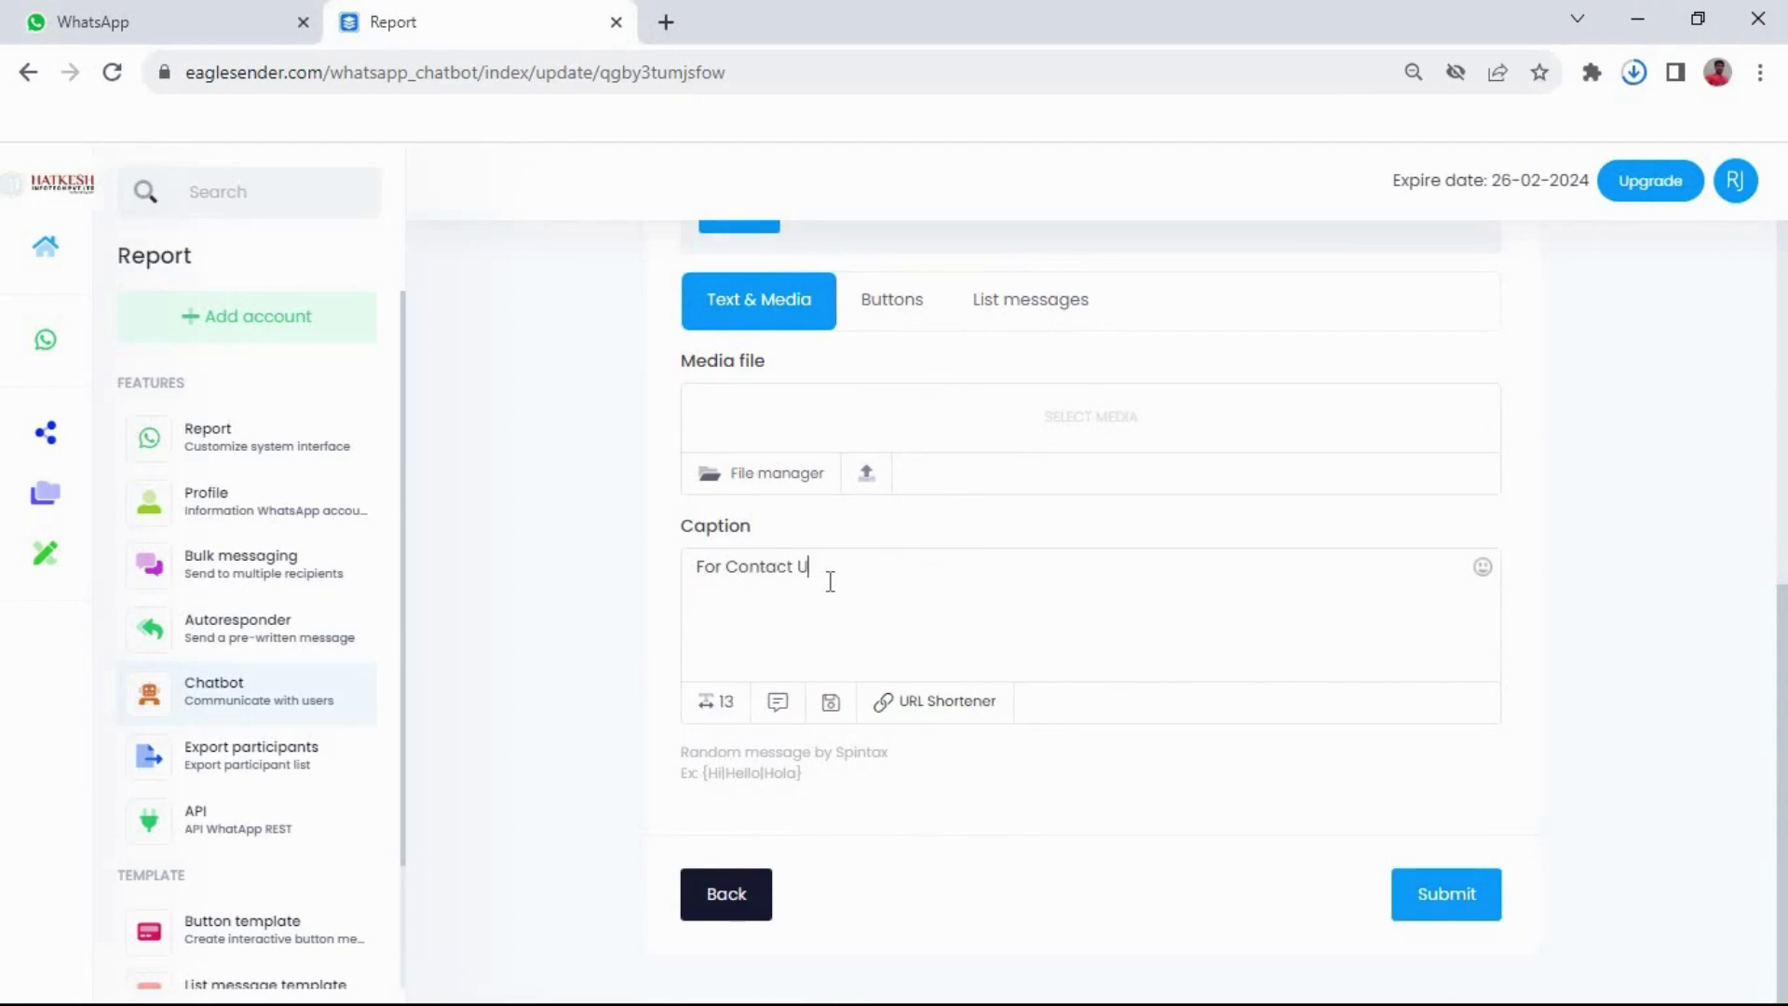
{"action": "type", "text": "s :"}
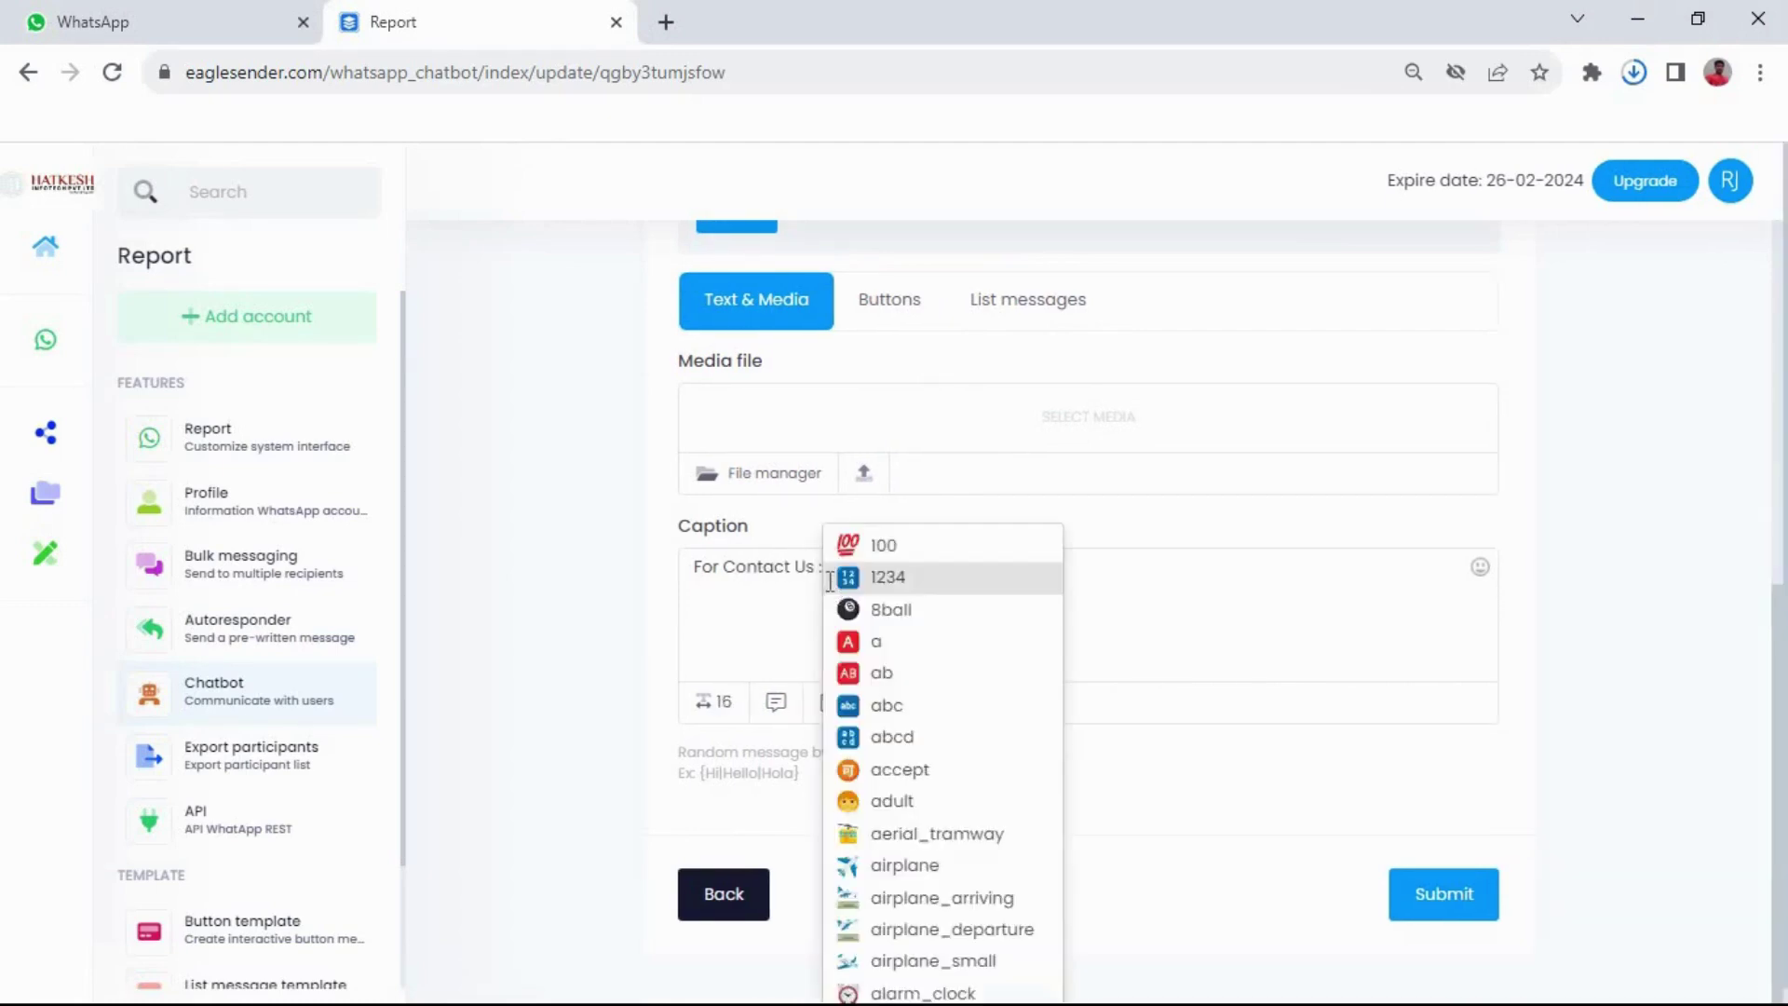
{"action": "key", "text": "Return"}
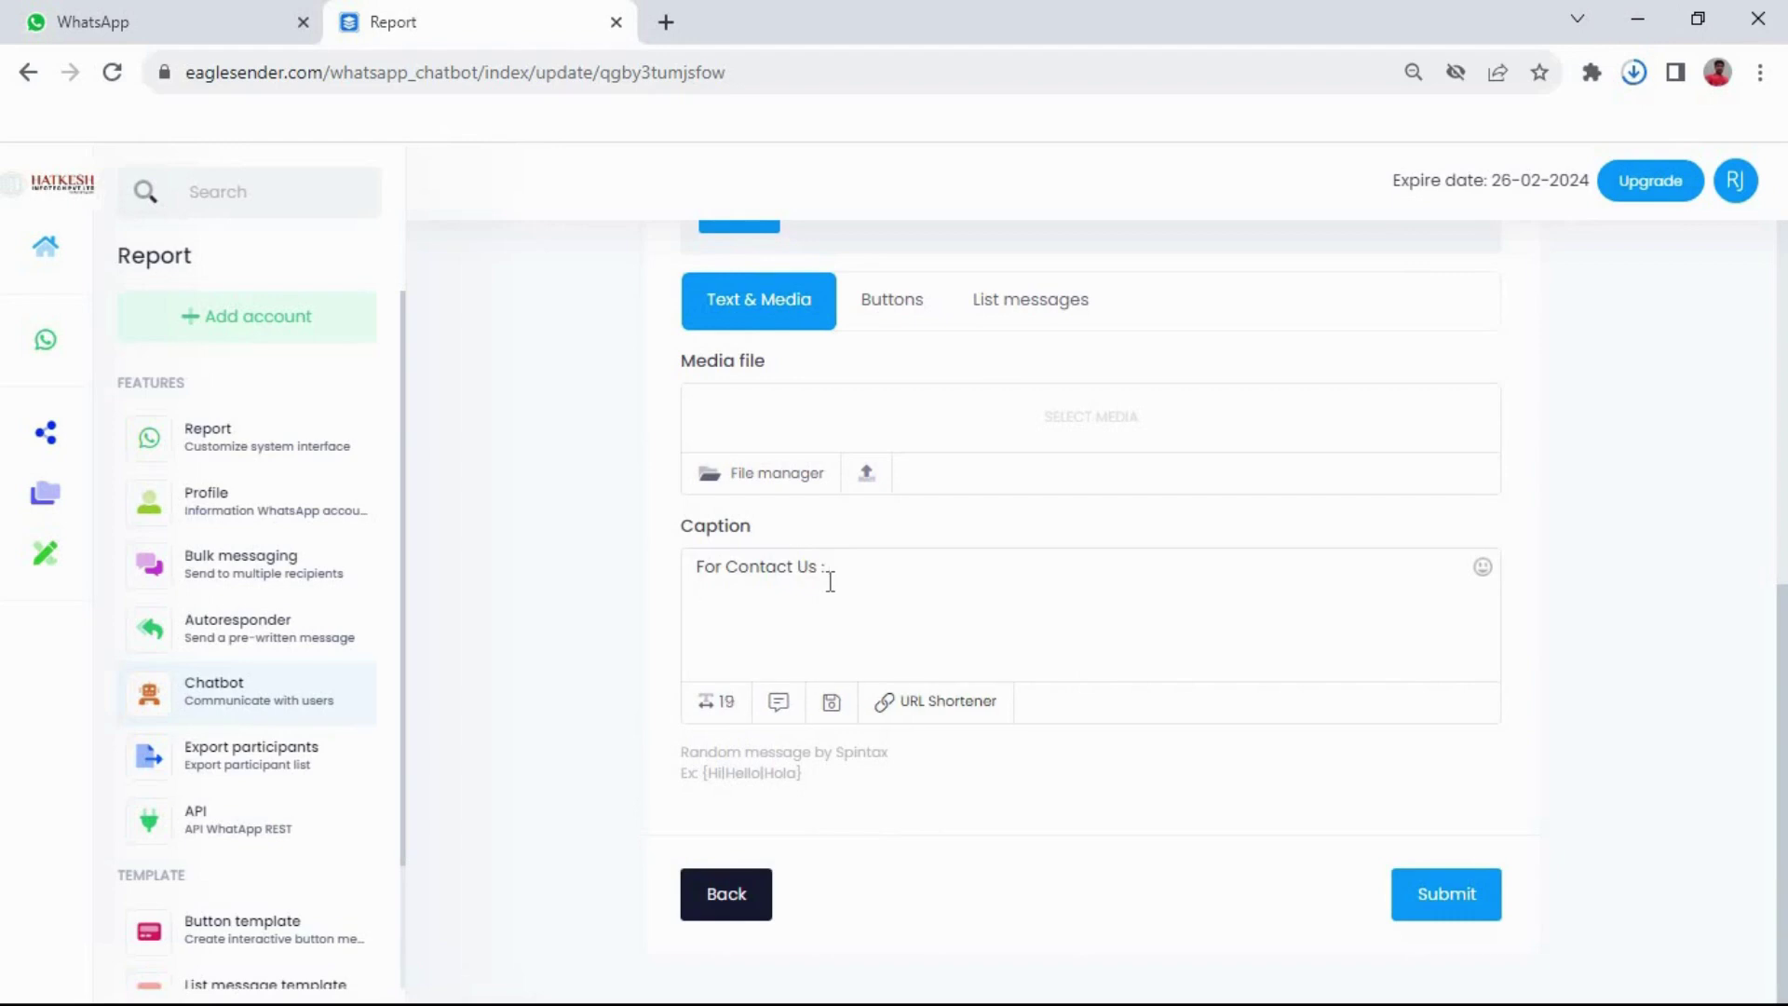
{"action": "type", "text": "*M"}
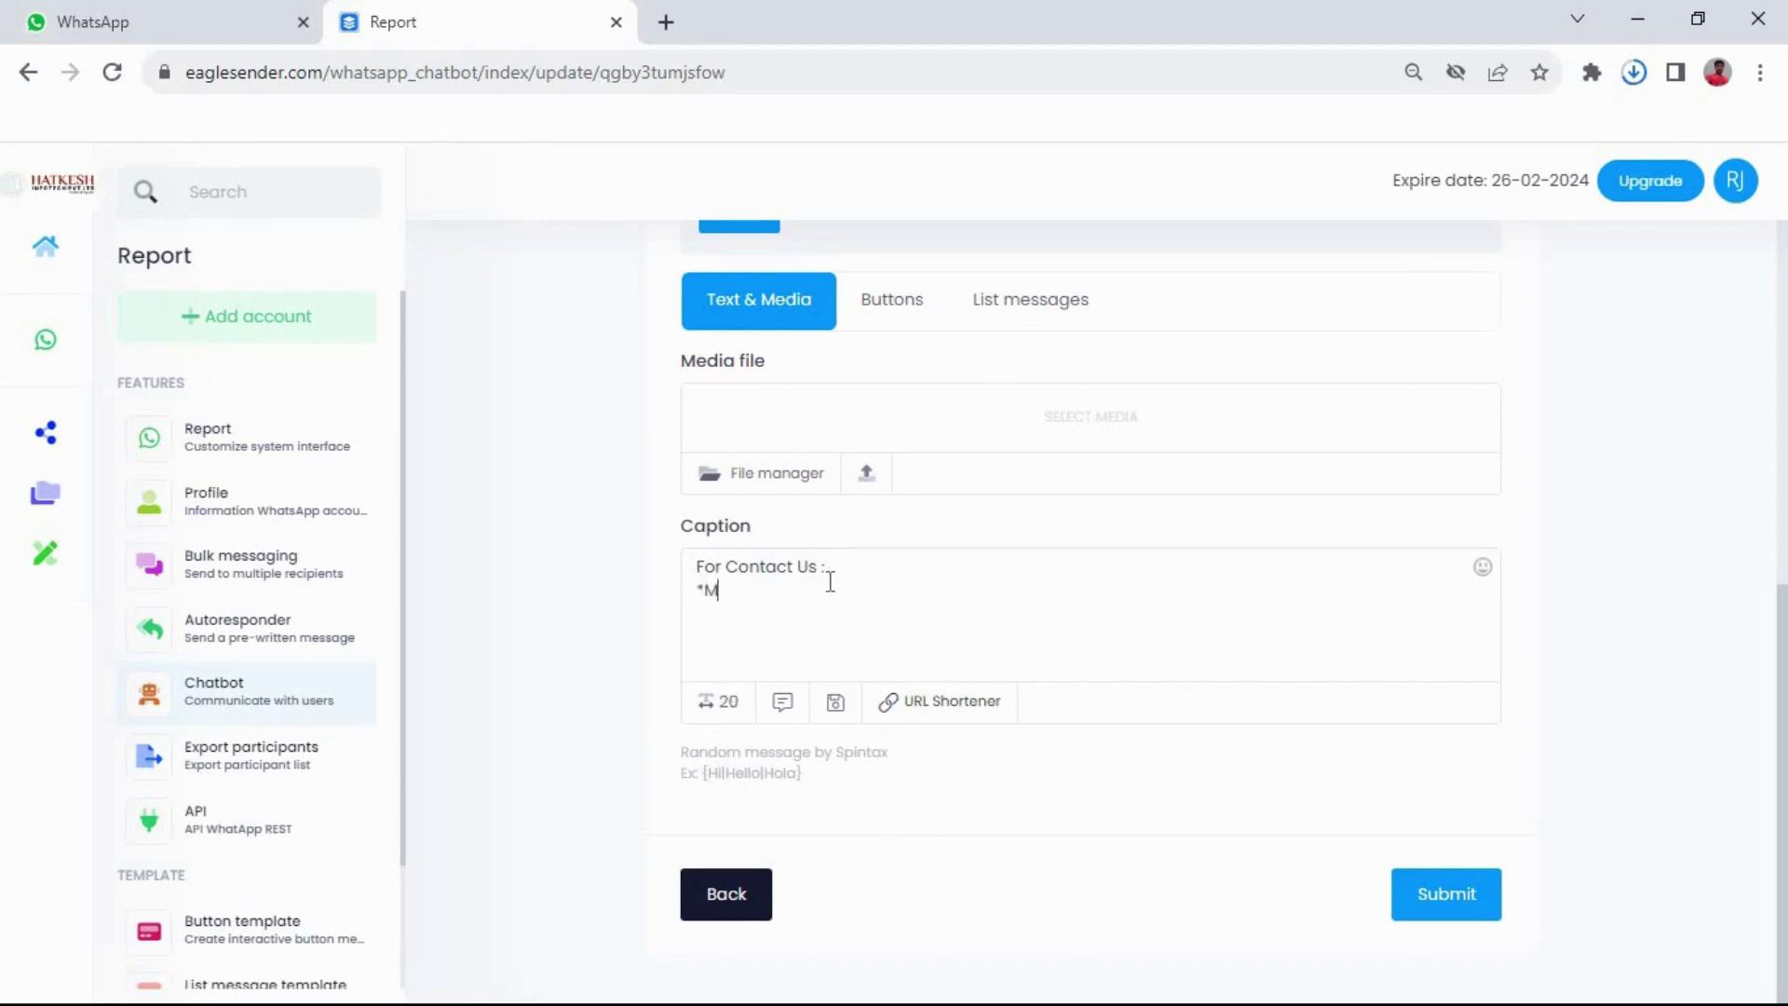
{"action": "type", "text": "obile N"}
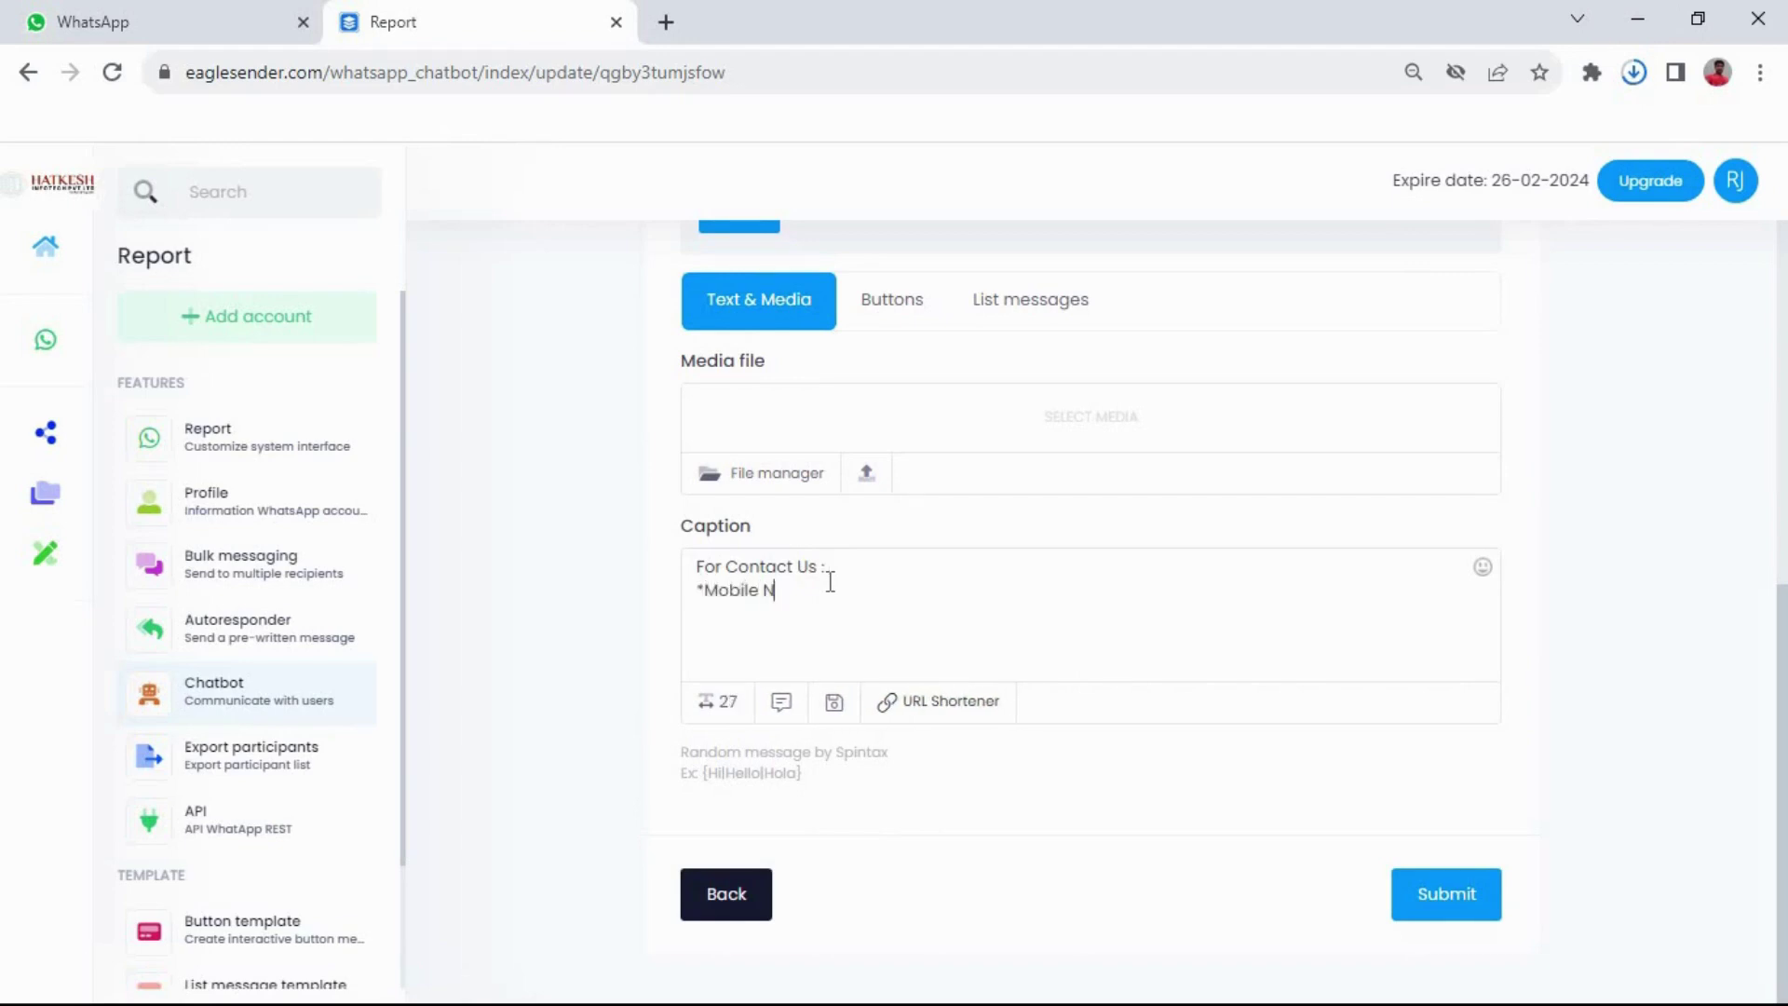
{"action": "type", "text": "o"}
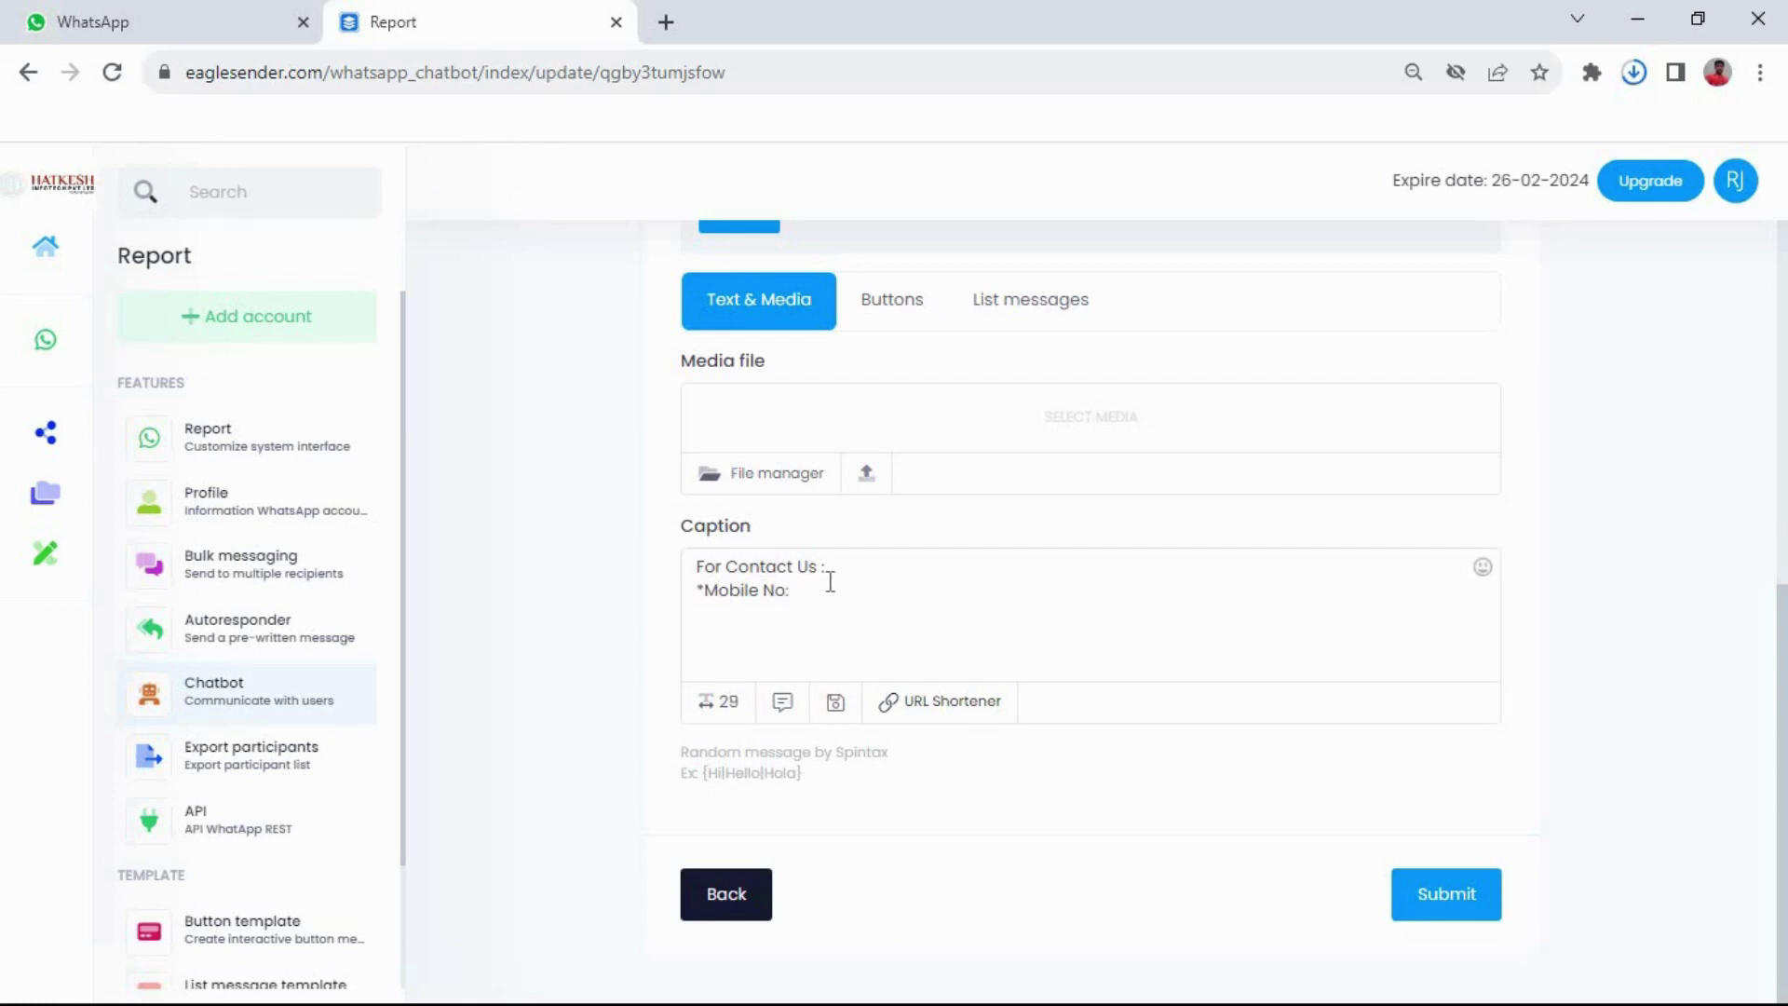
{"action": "type", "text": "*"}
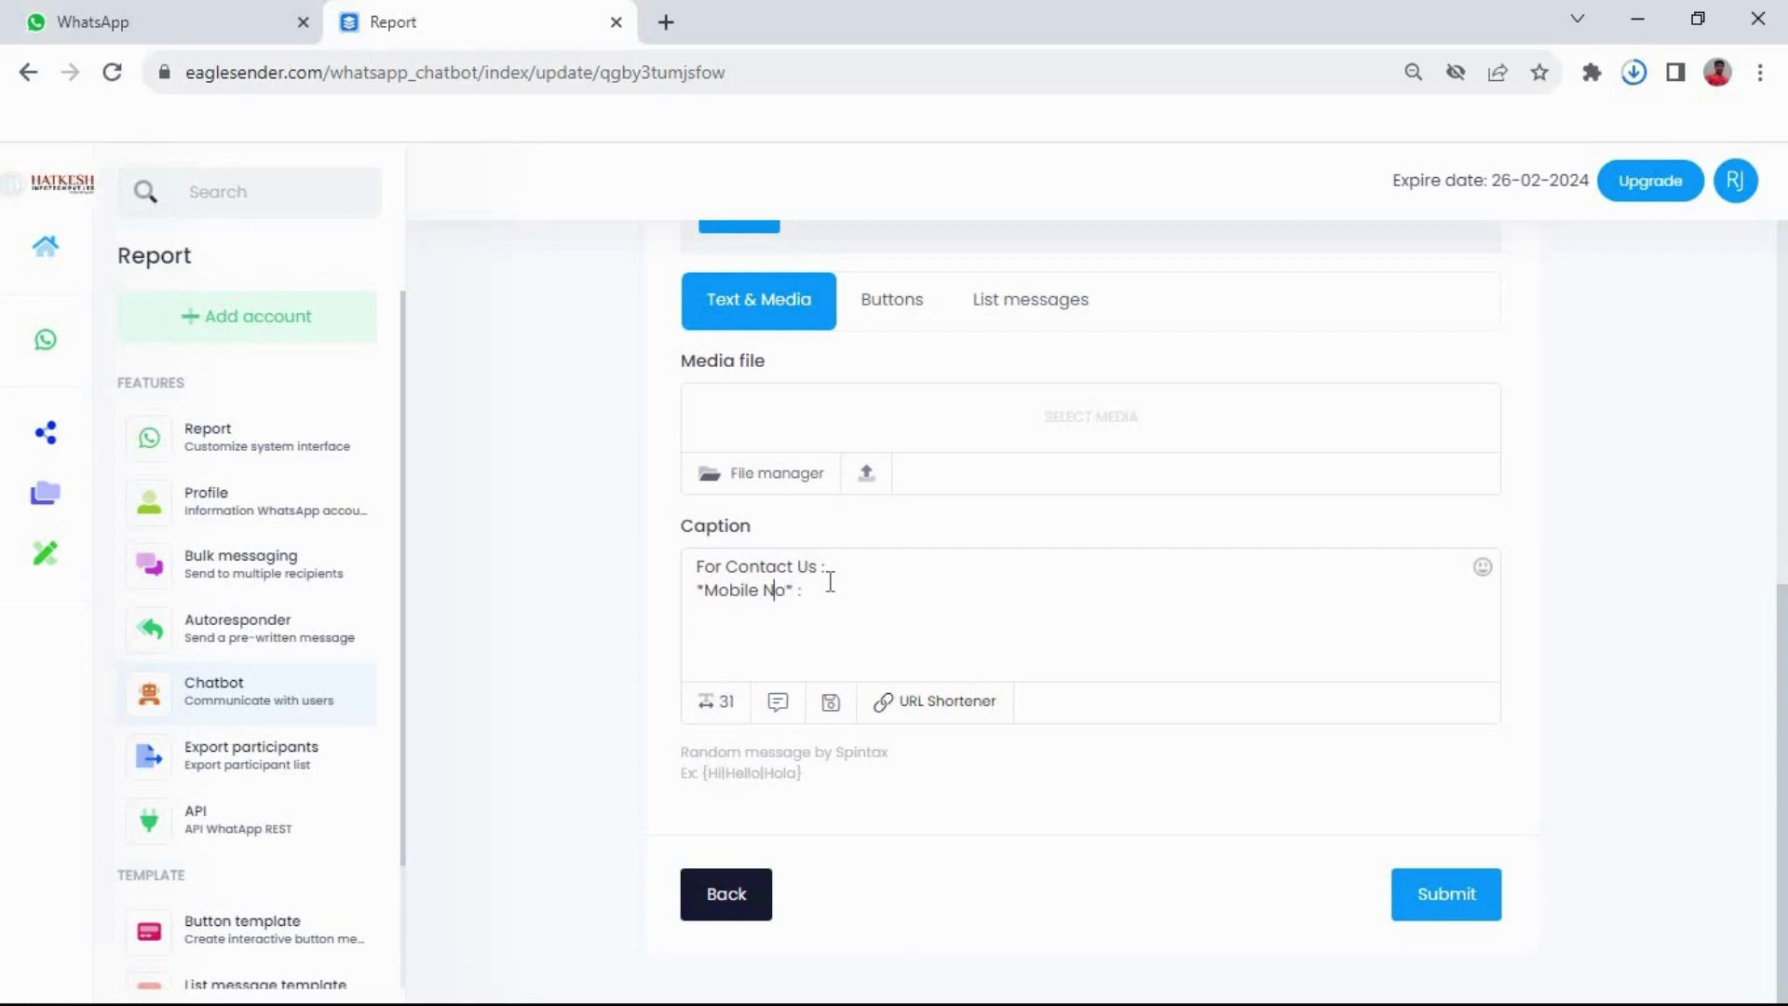
{"action": "key", "text": "Left"}
{"action": "type", "text": "*"}
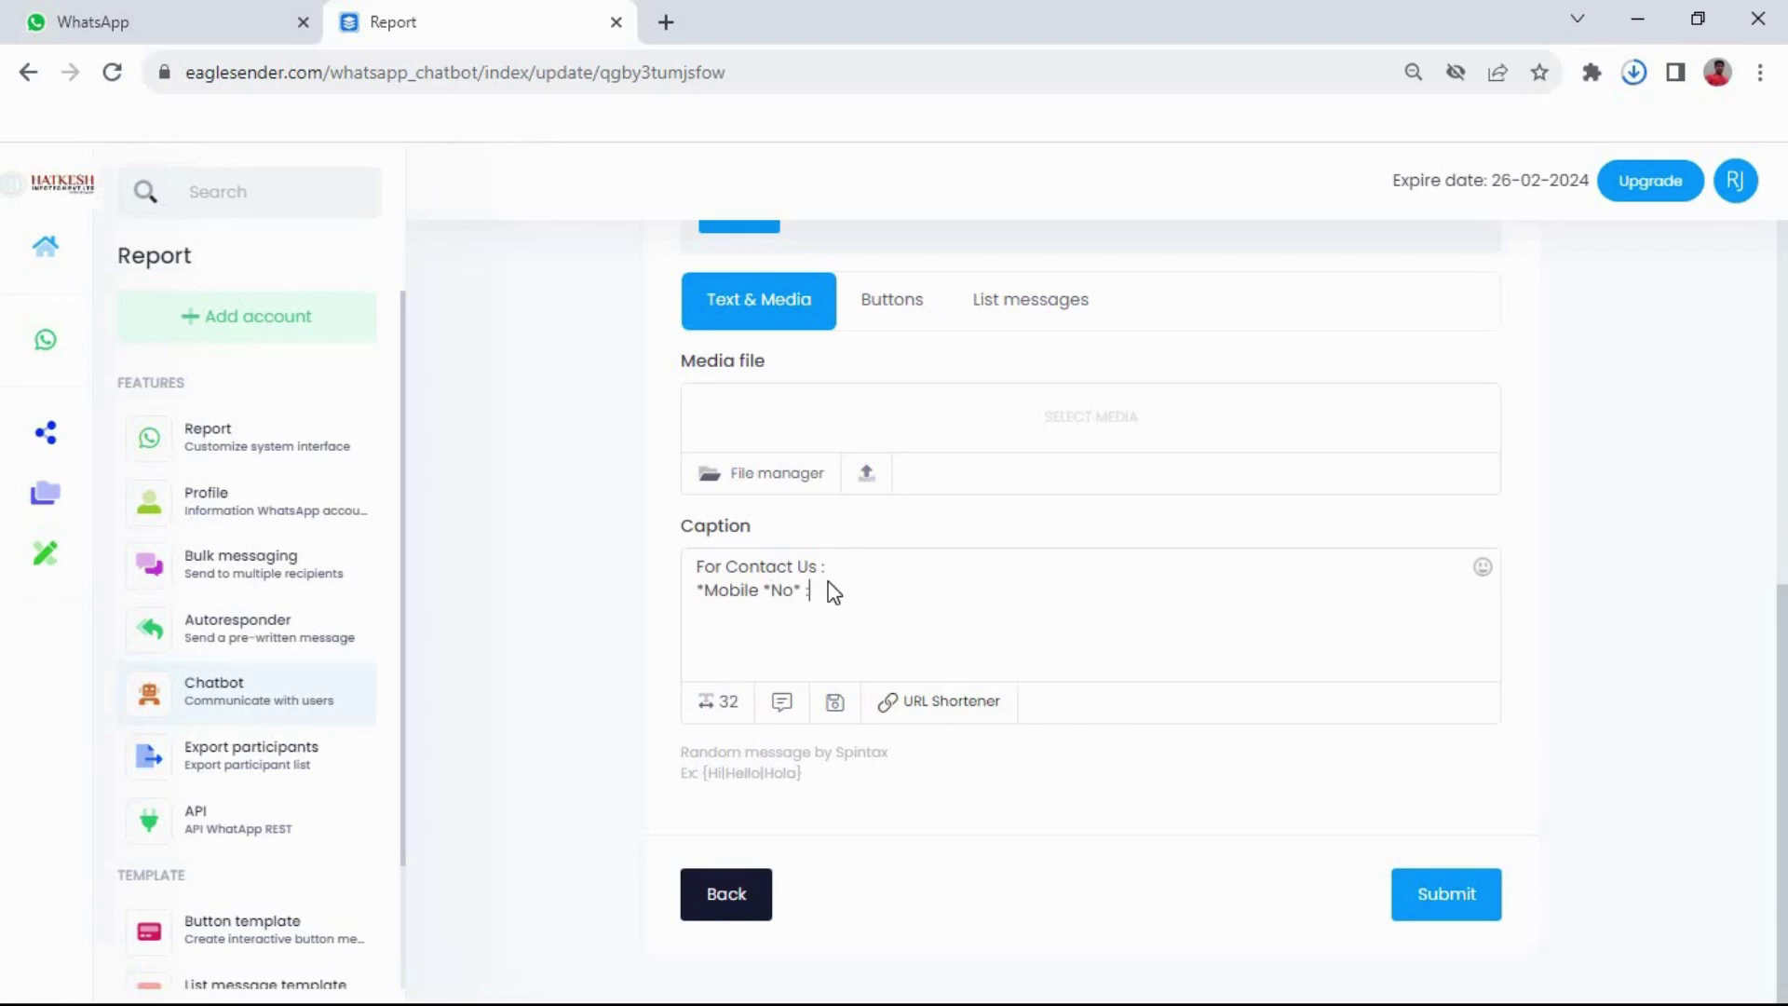
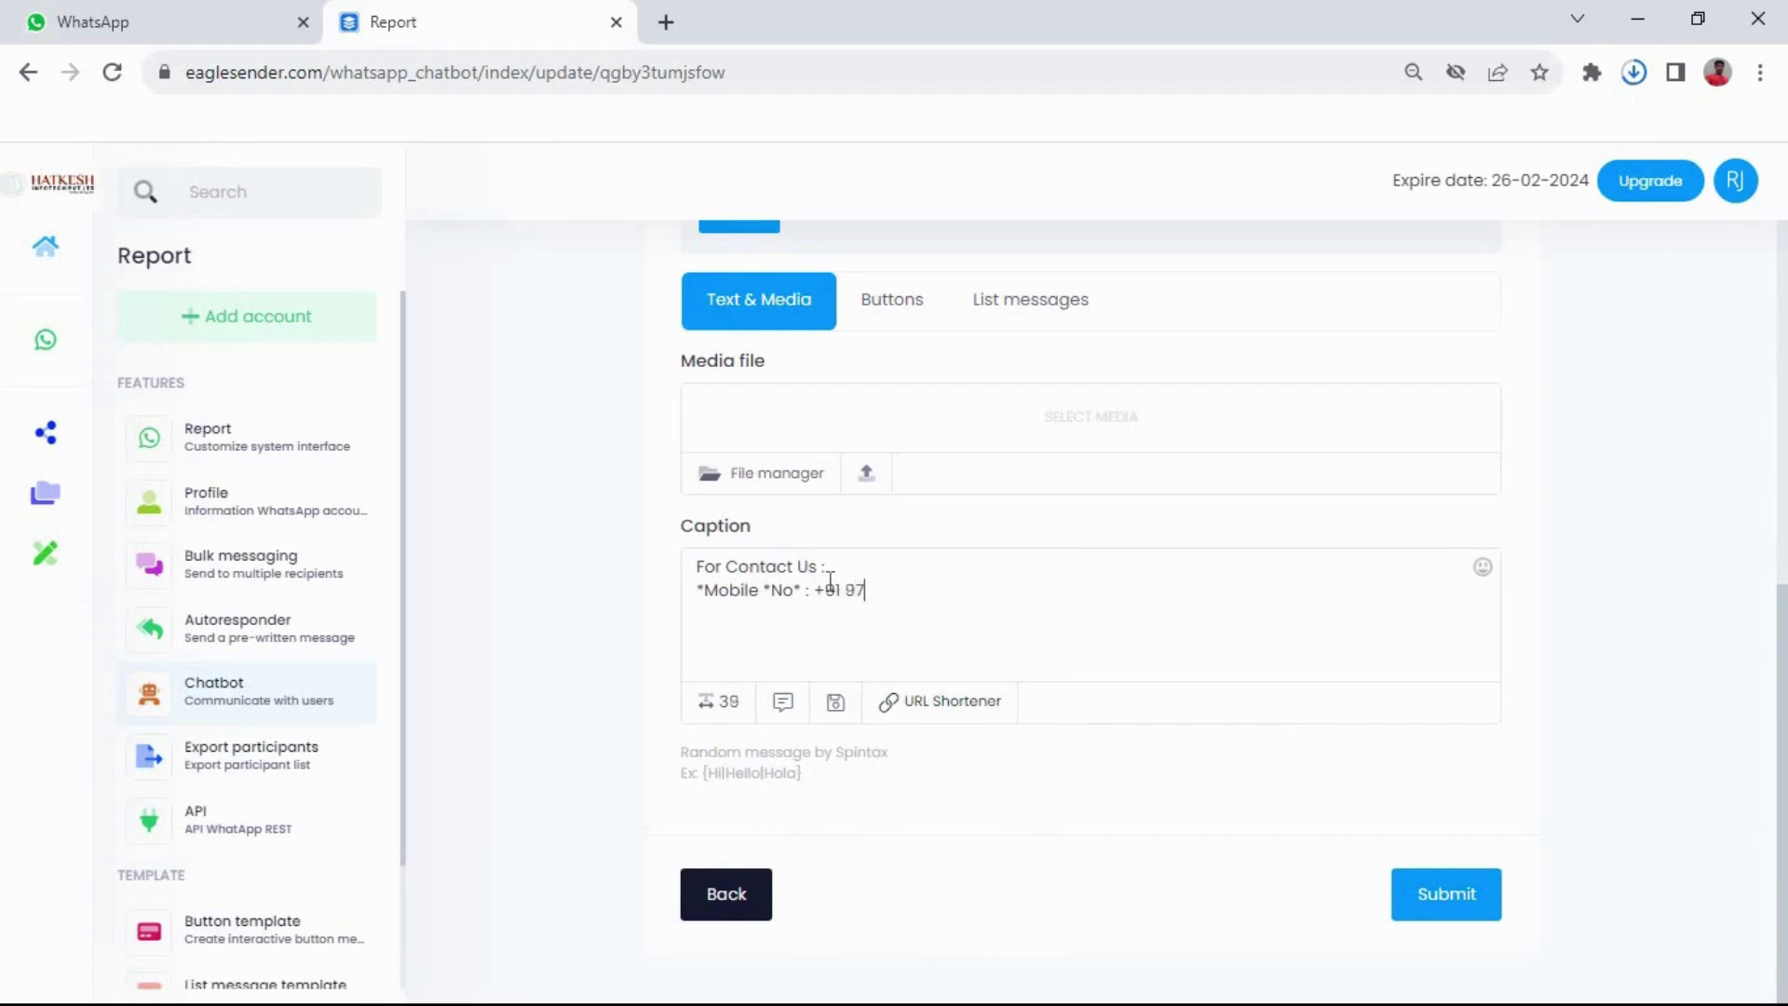
Add a line with bold 'Email' and 'ID' labels followed by the contact e-mail address
{"action": "key", "text": "Return"}
{"action": "type", "text": "*Email ID"}
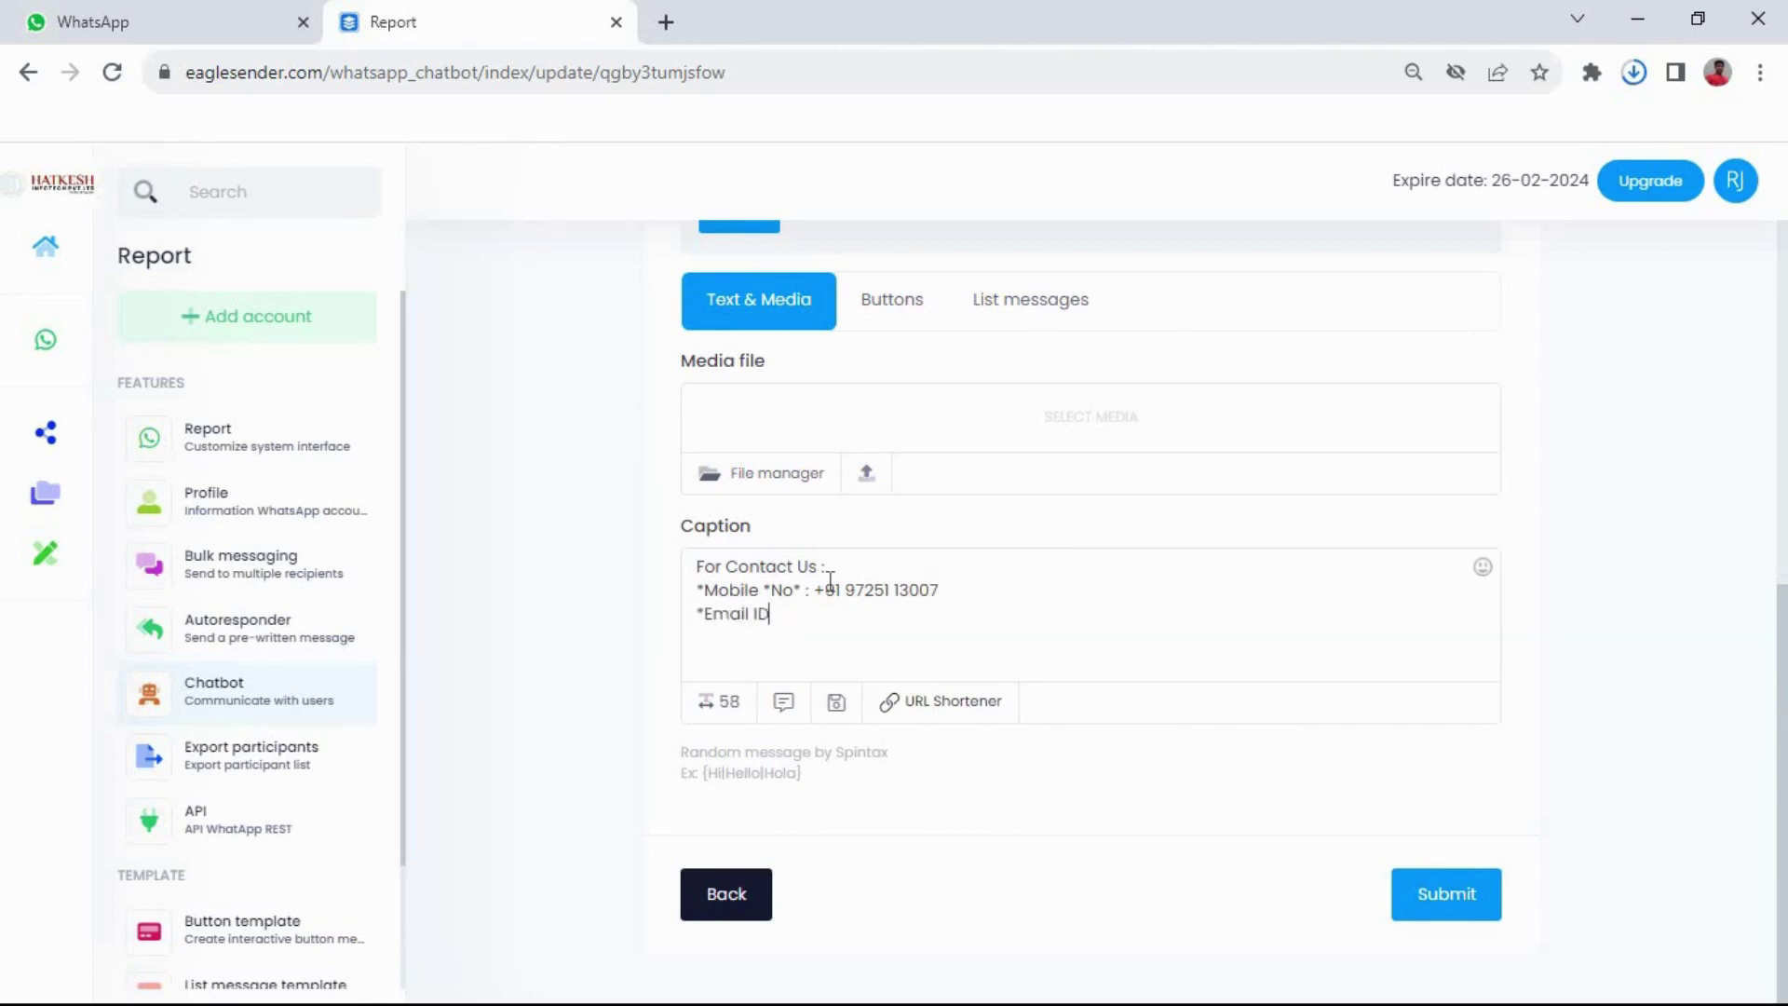
{"action": "type", "text": " :"}
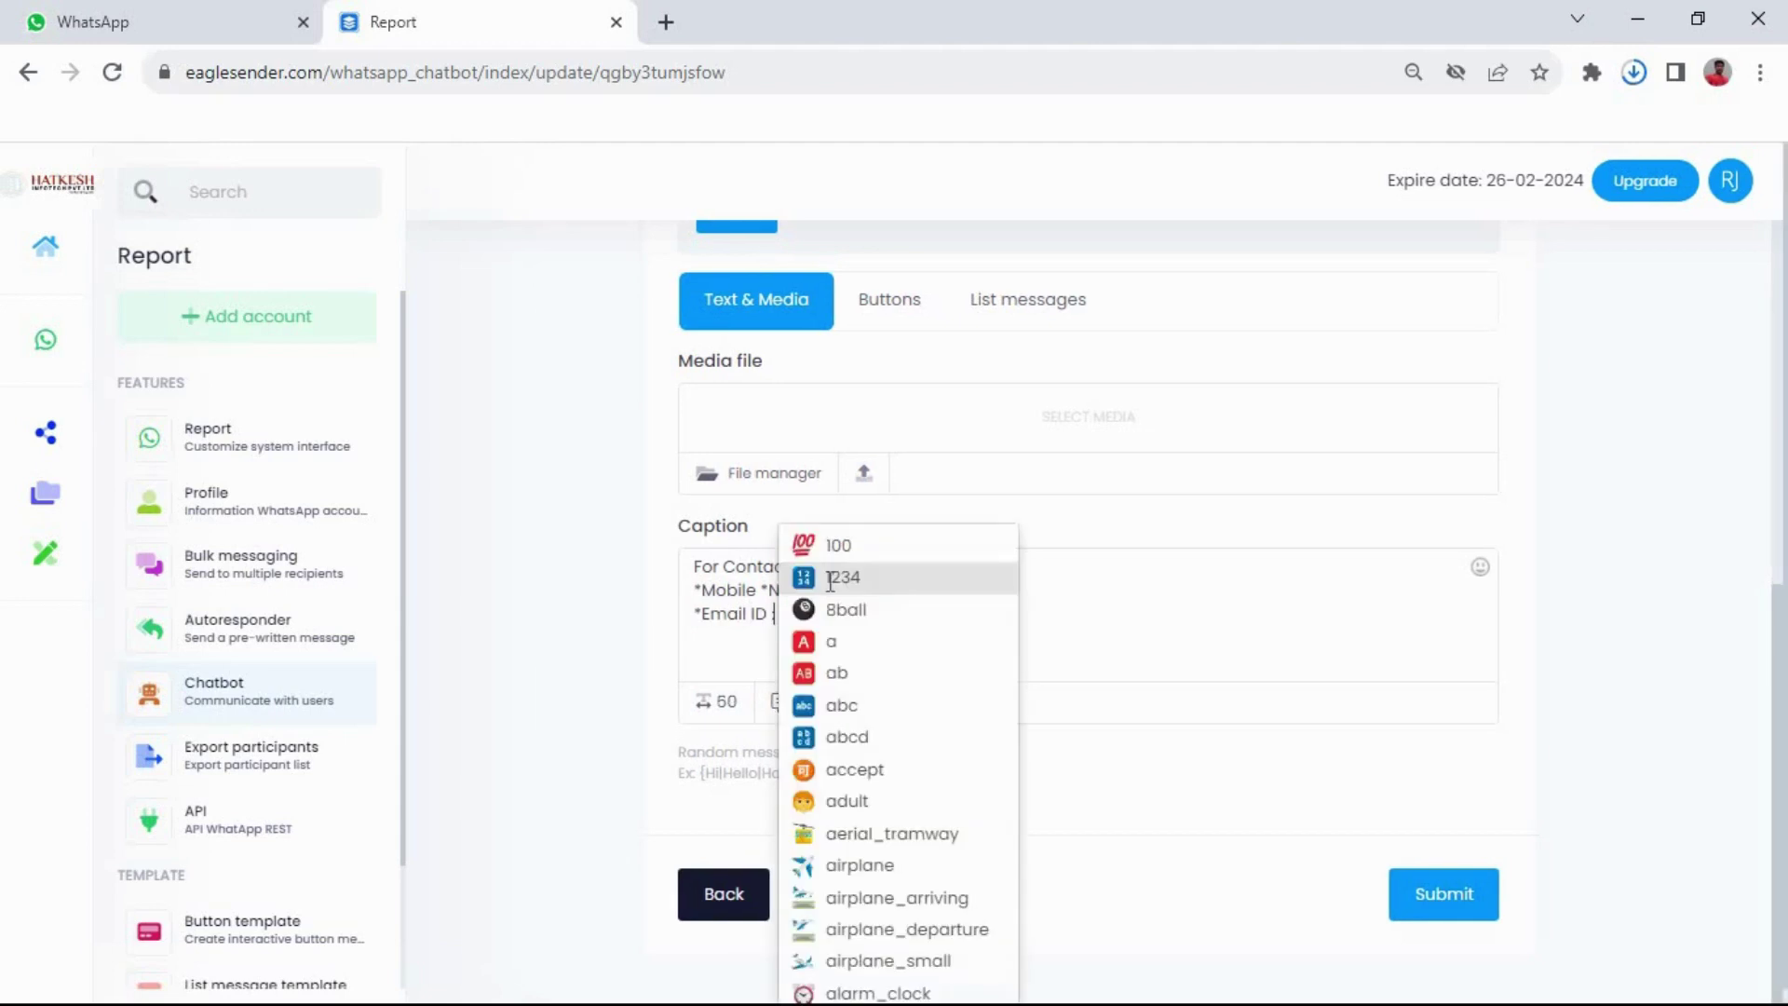
{"action": "key", "text": "Left"}
{"action": "key", "text": "Left"}
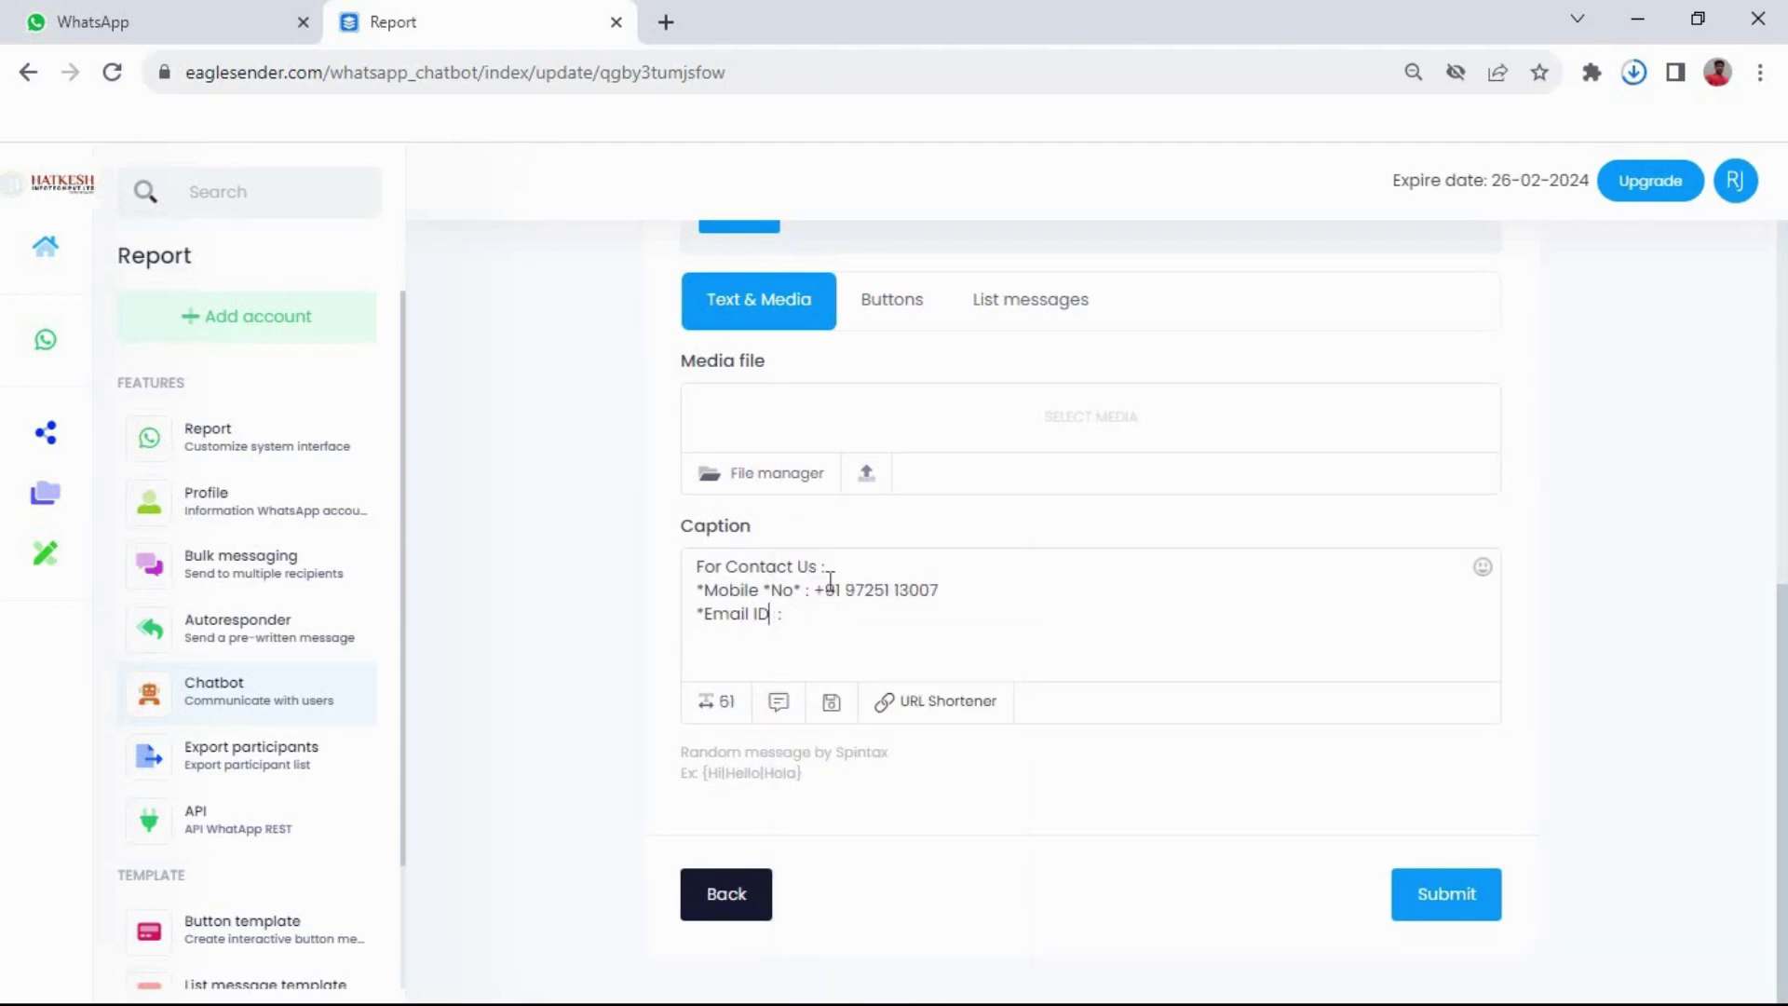
{"action": "type", "text": "*"}
{"action": "key", "text": "Left"}
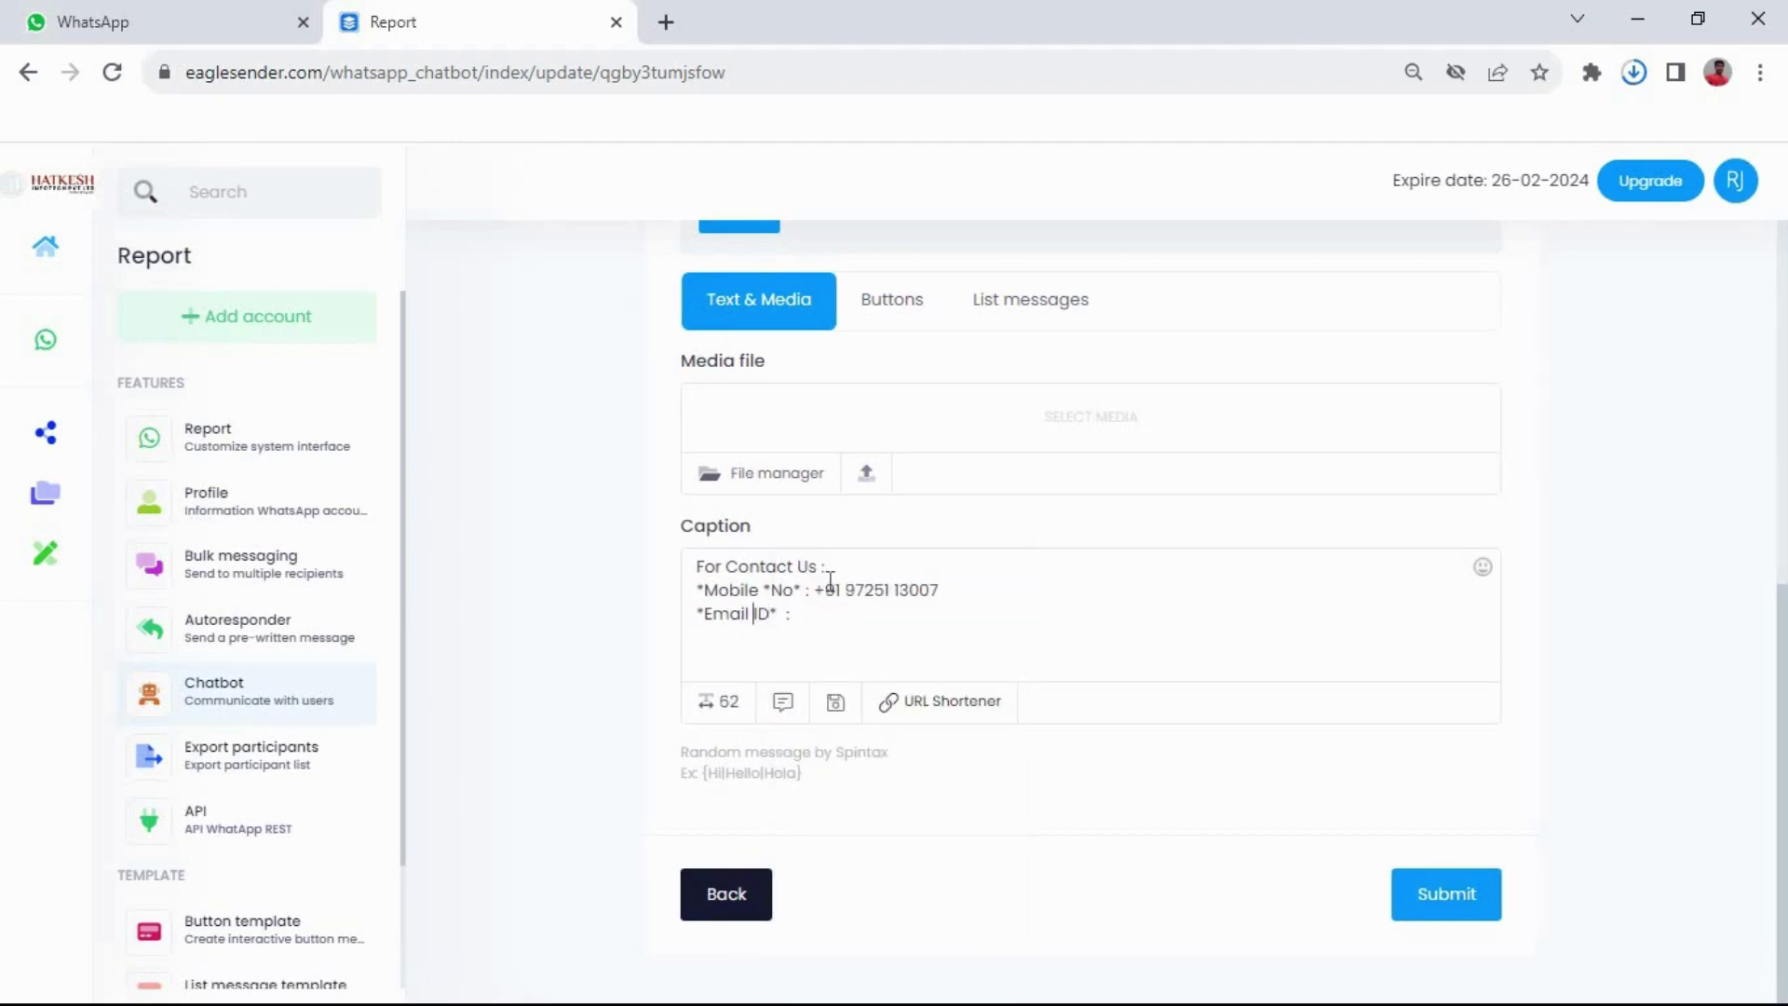
{"action": "type", "text": "*"}
{"action": "key", "text": "Left"}
{"action": "key", "text": "Left"}
{"action": "type", "text": "*"}
{"action": "key", "text": "End"}
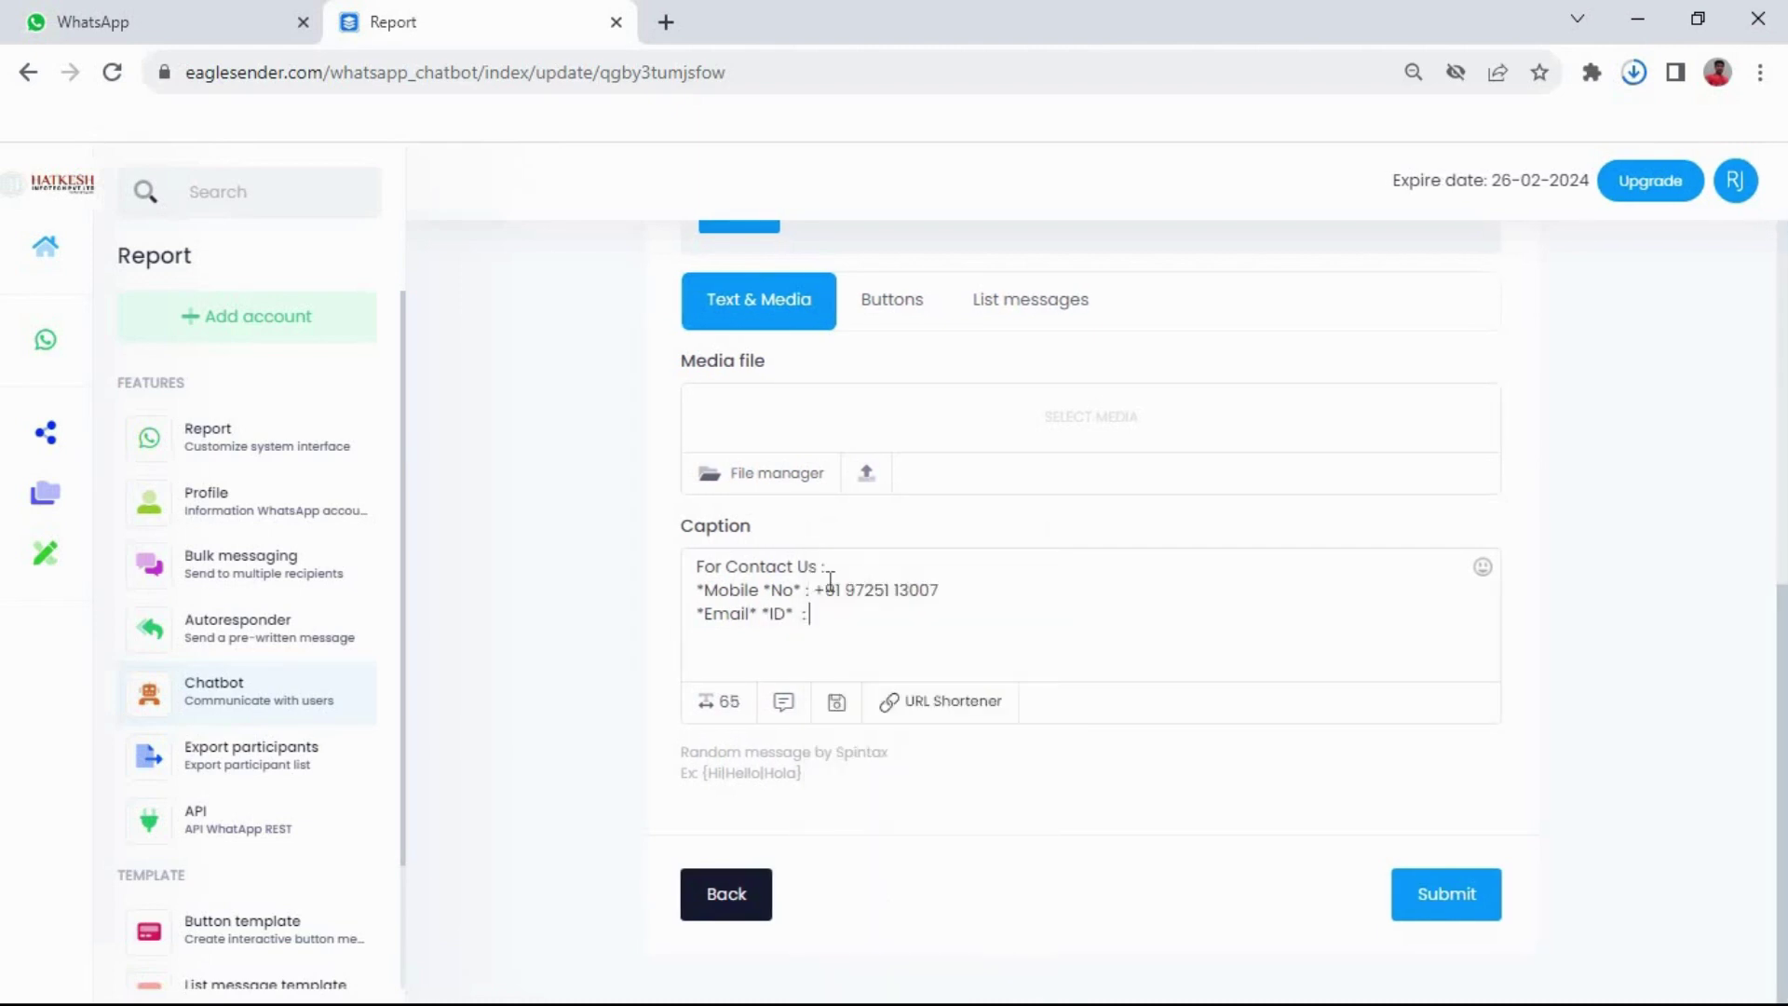
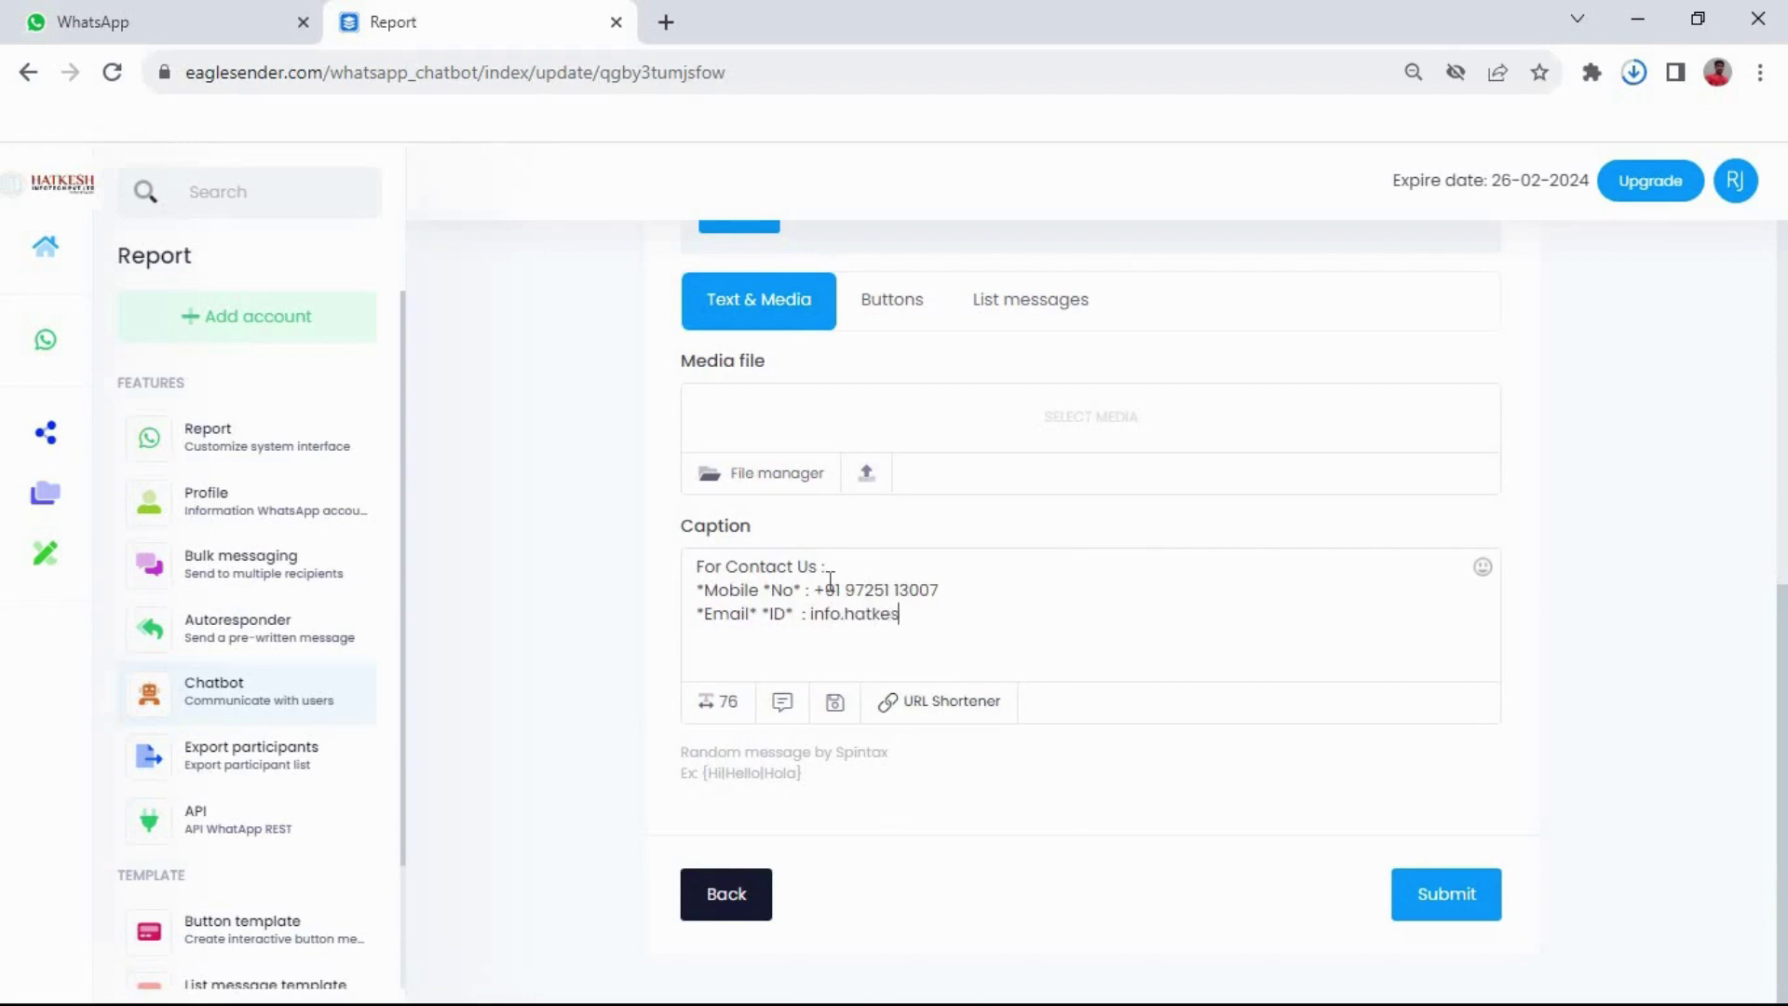
{"action": "key", "text": "Return"}
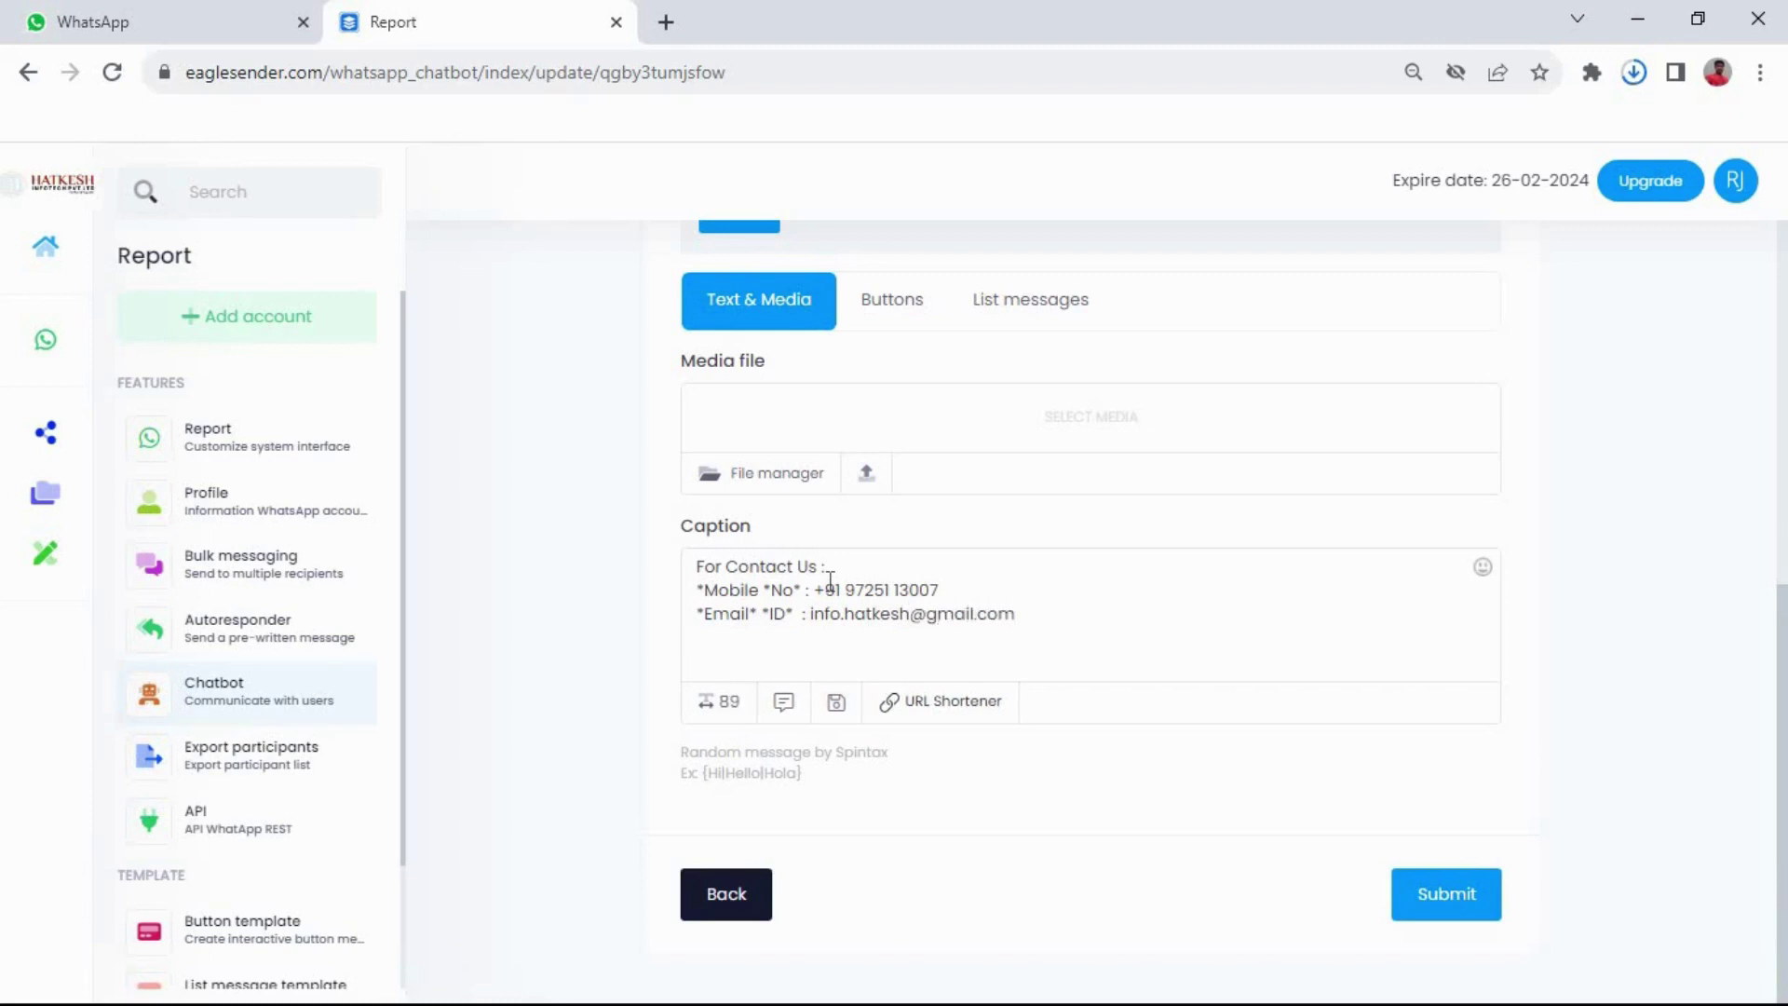
{"action": "type", "text": "*Web"}
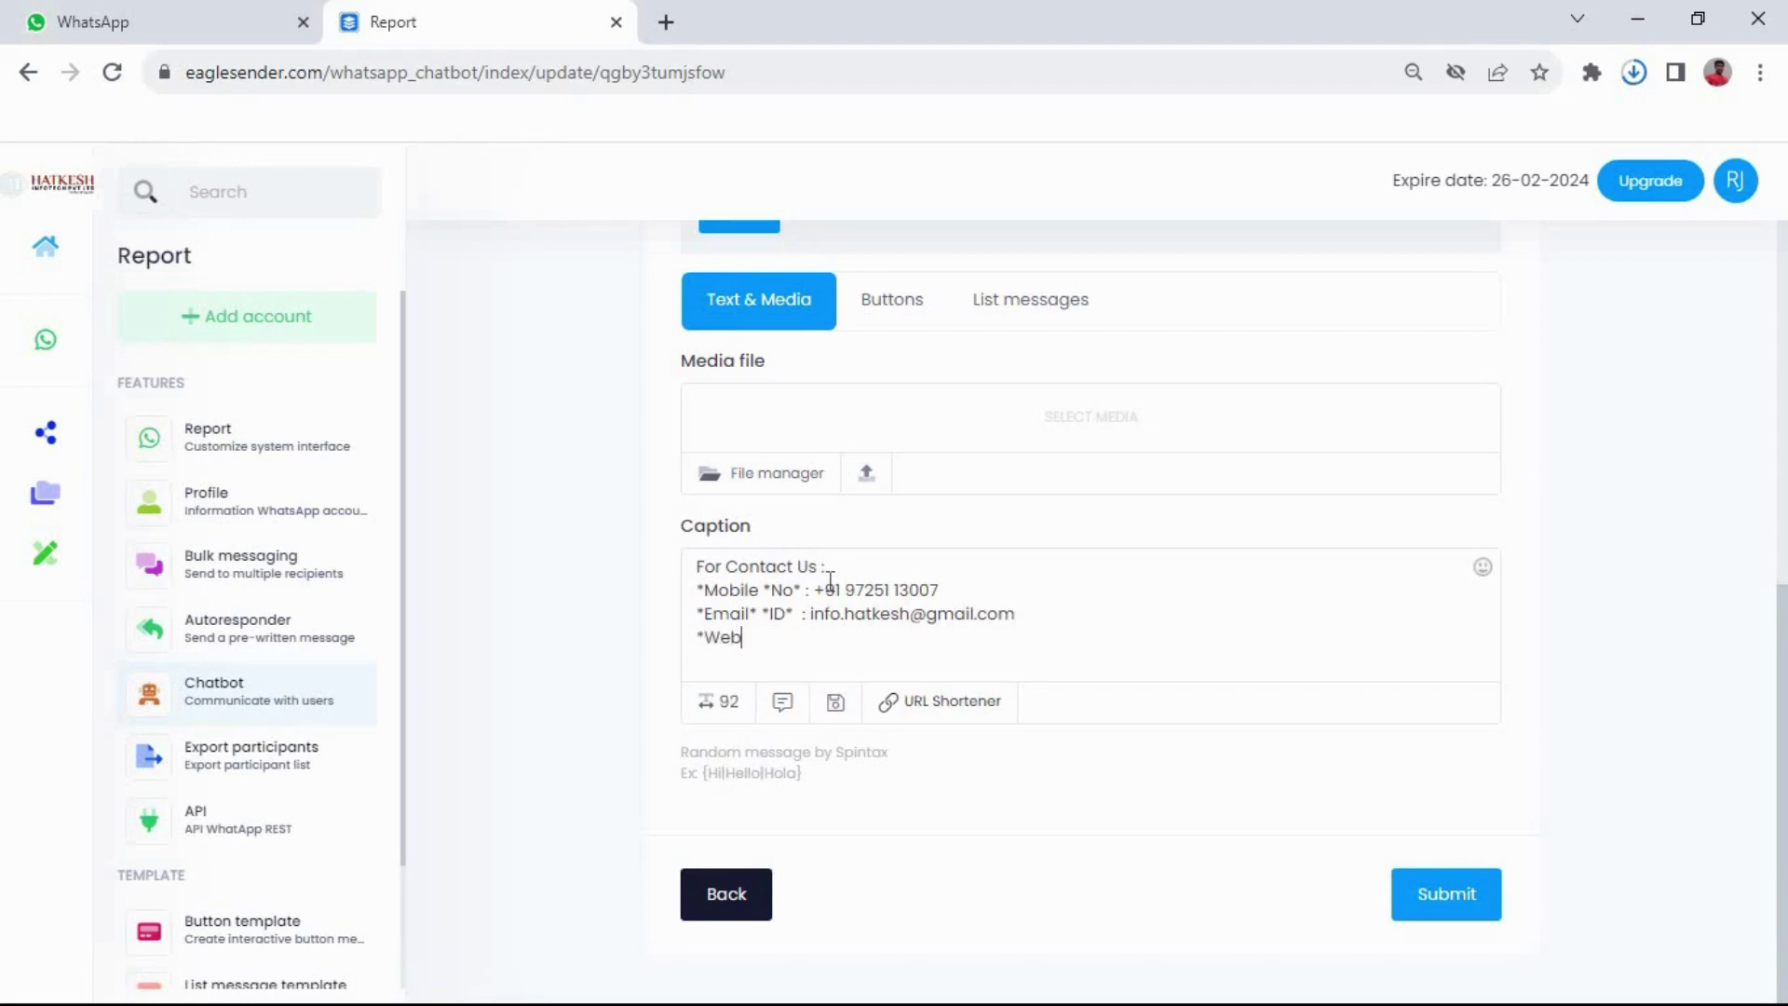
{"action": "type", "text": "site* : w"}
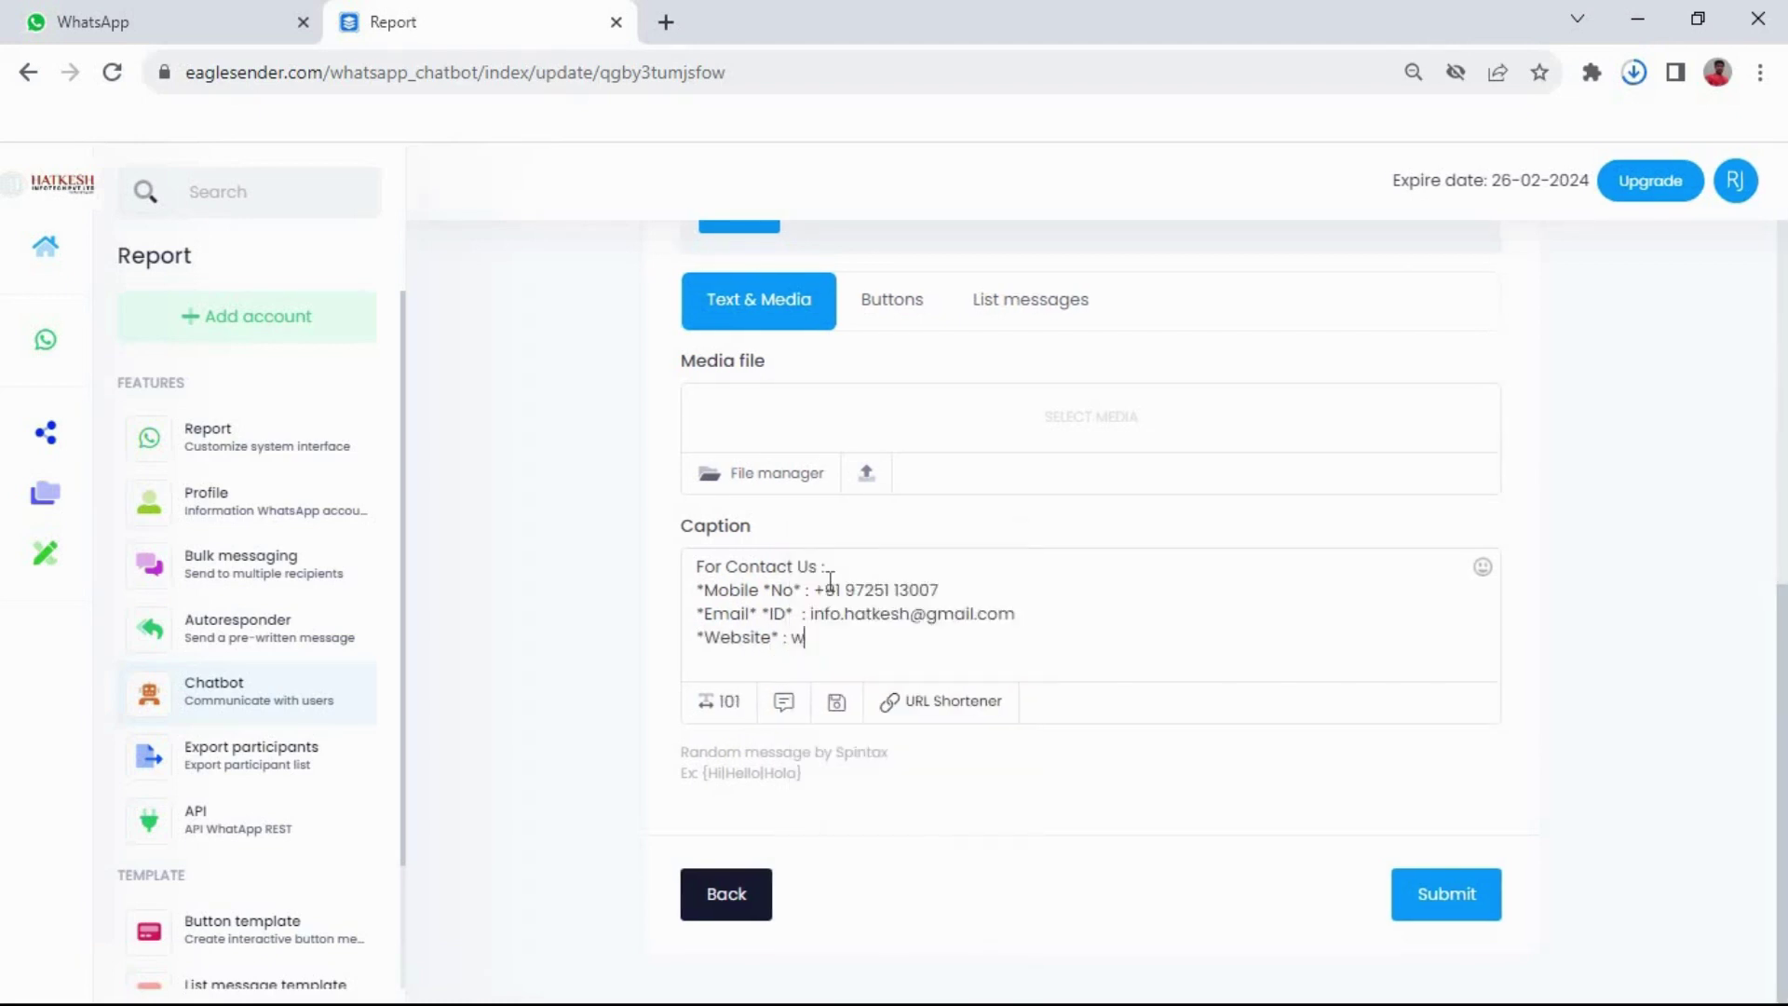
{"action": "type", "text": "ww.hat"}
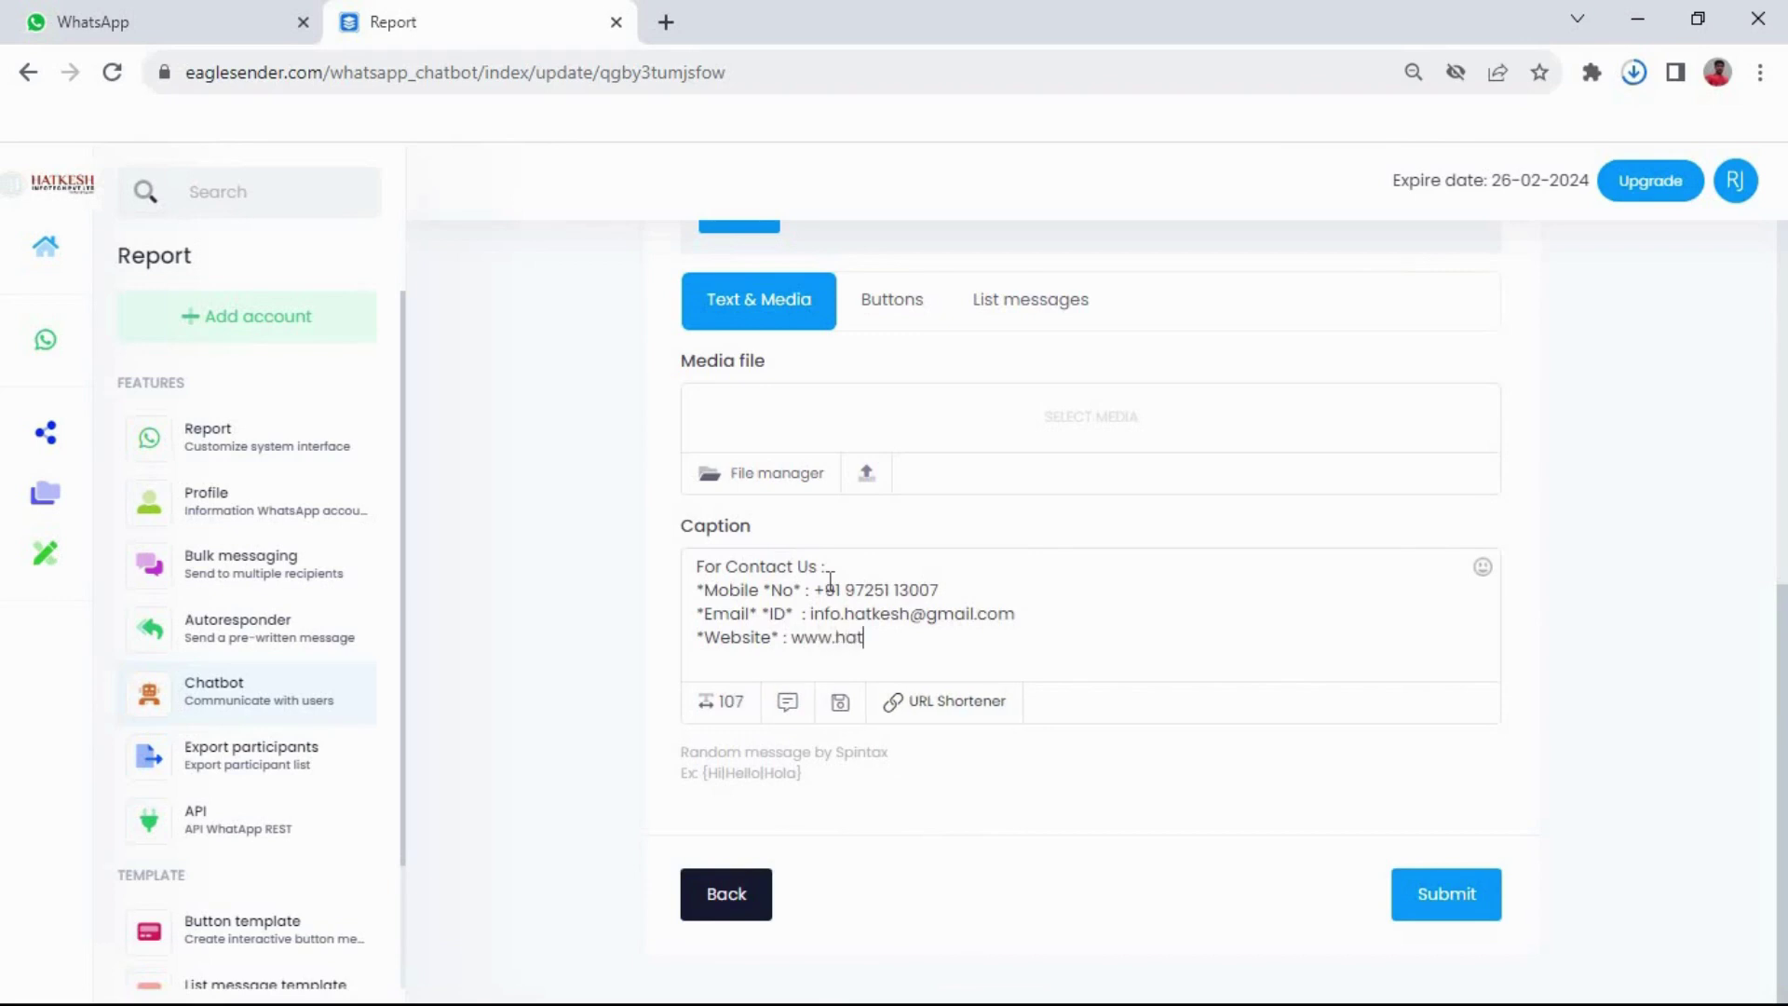
{"action": "type", "text": "keshin"}
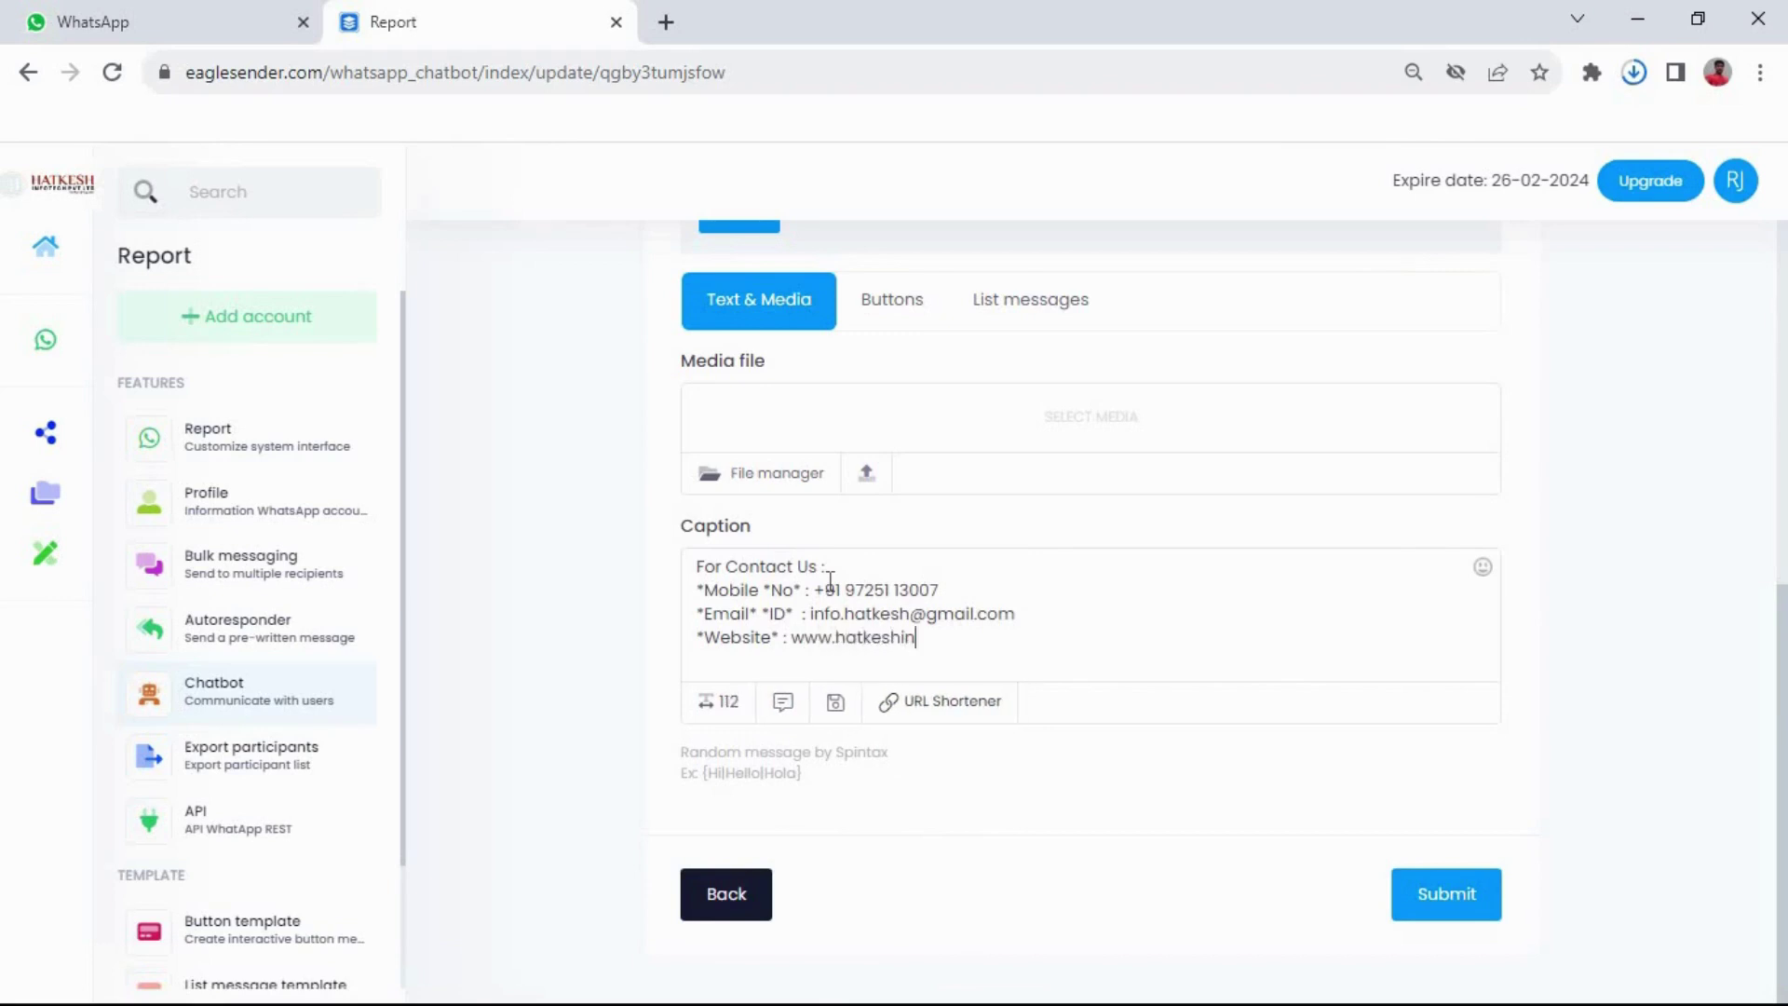
{"action": "type", "text": "fotech."}
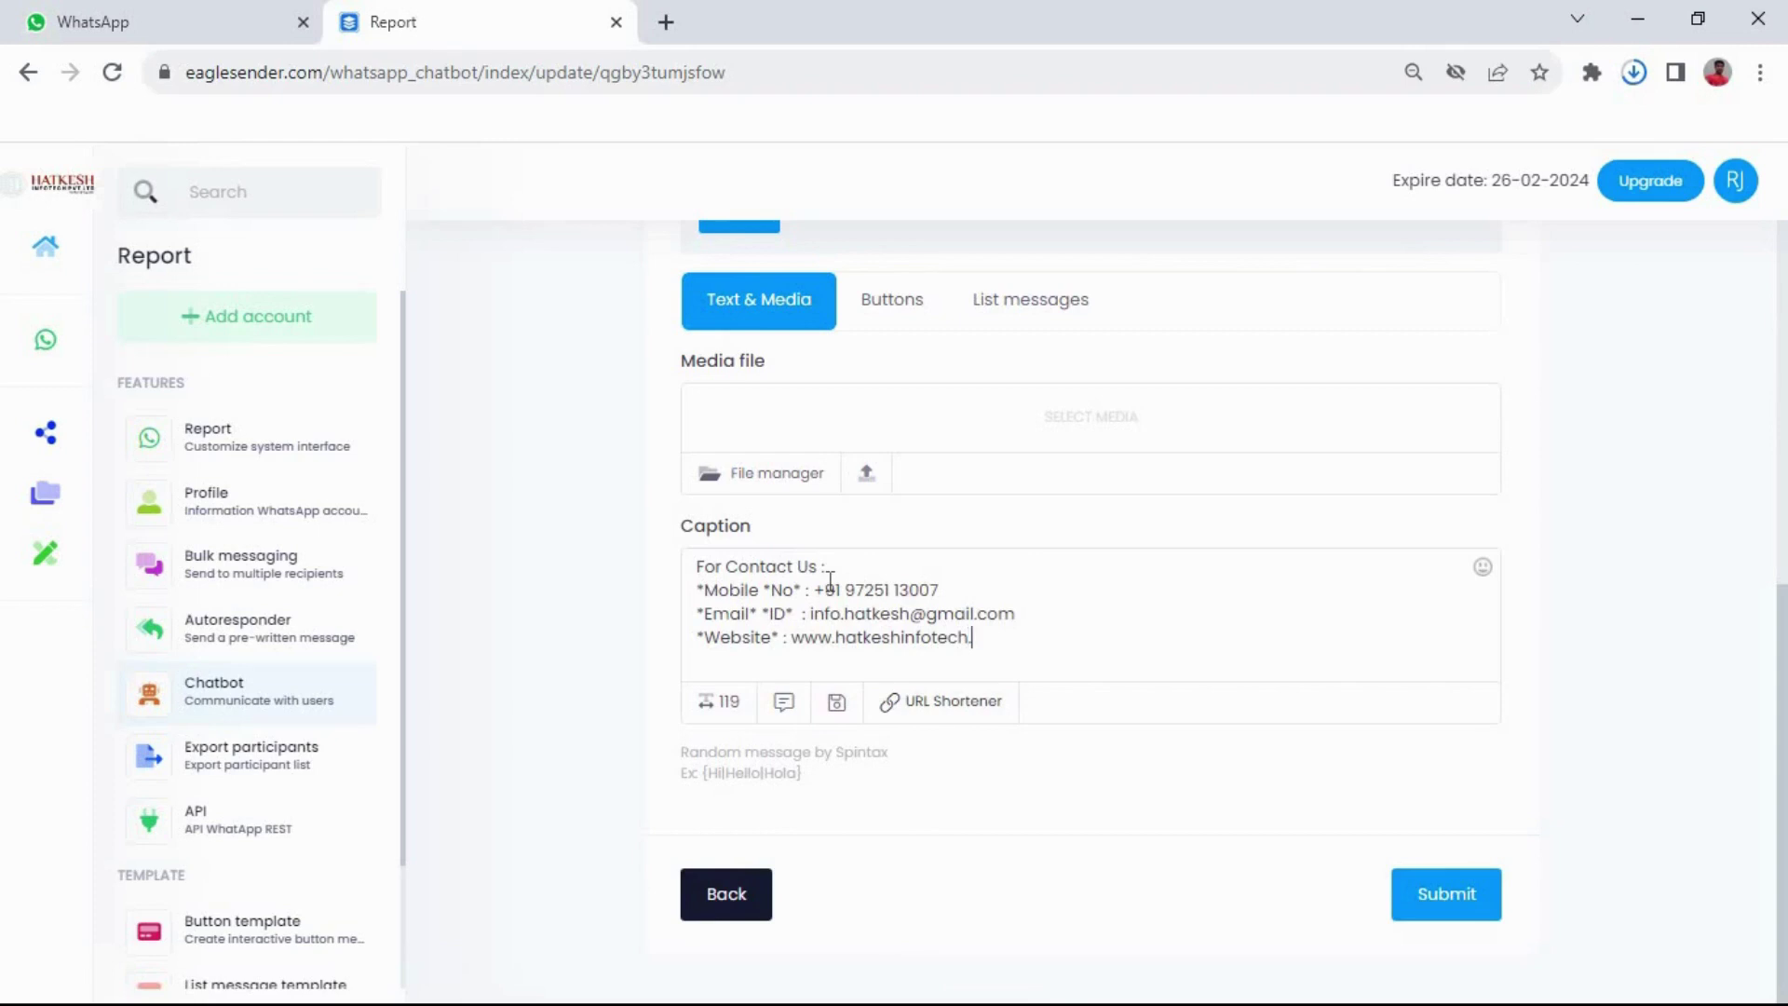
{"action": "type", "text": "com"}
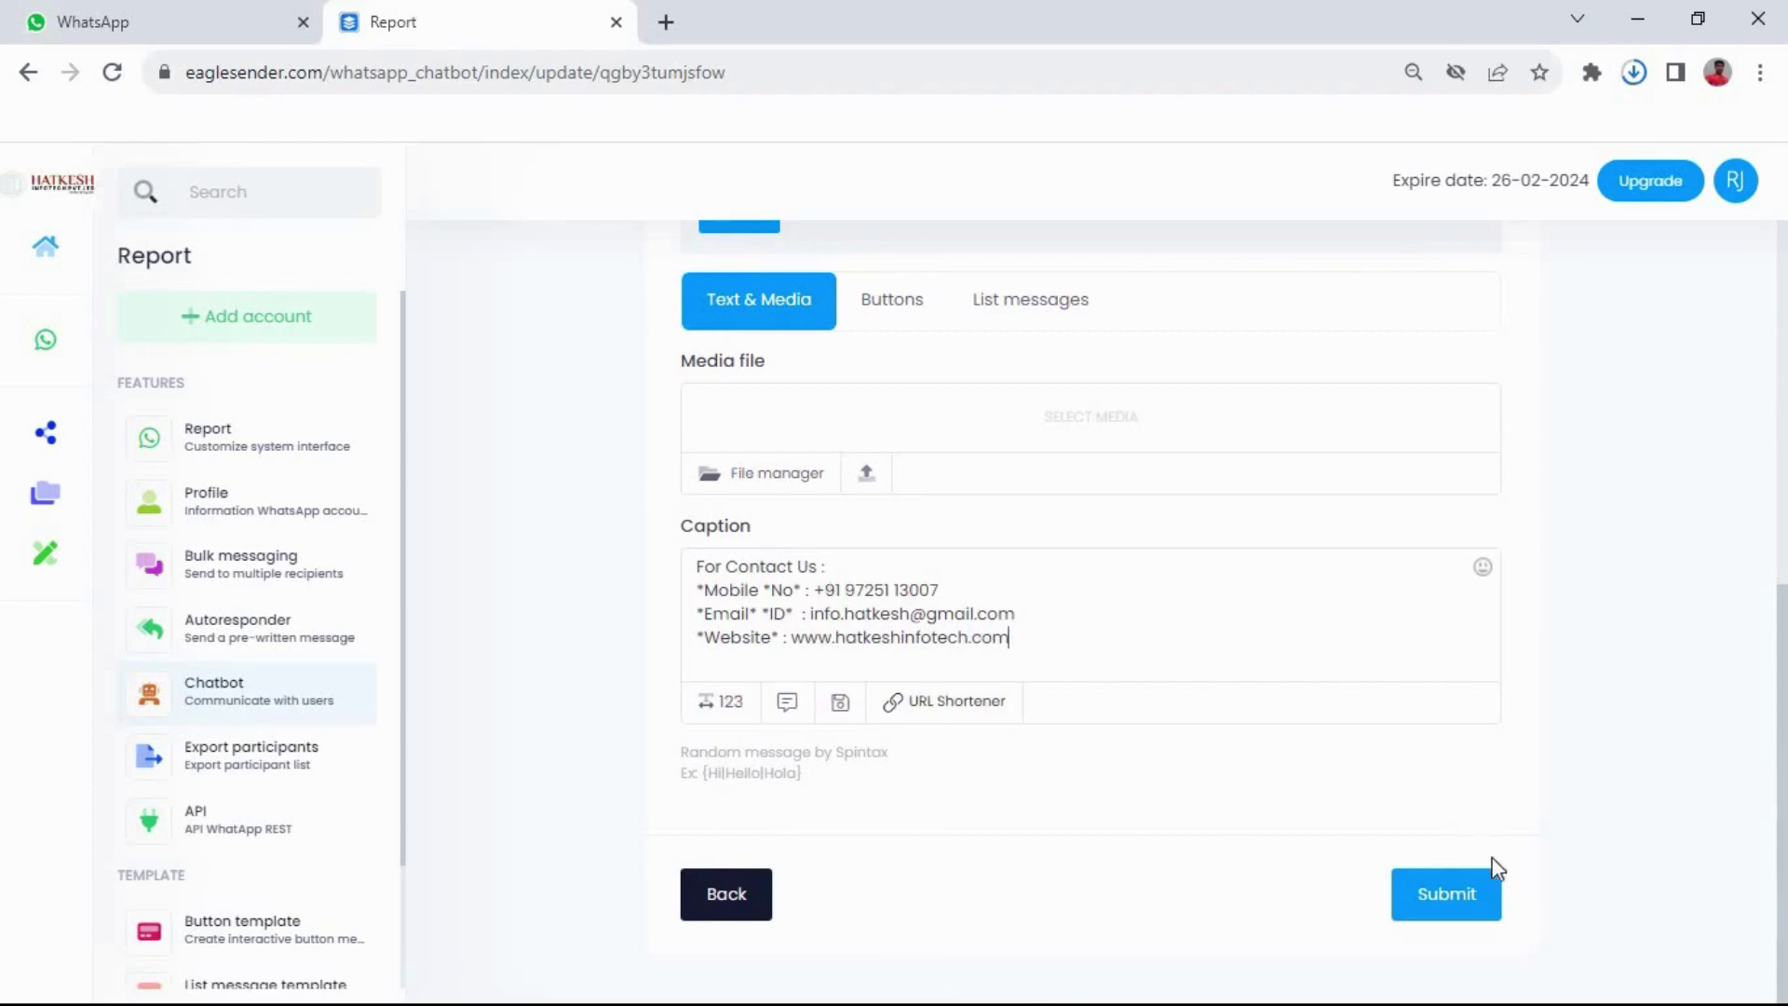
{"action": "left_click", "coordinate": [1460, 914]}
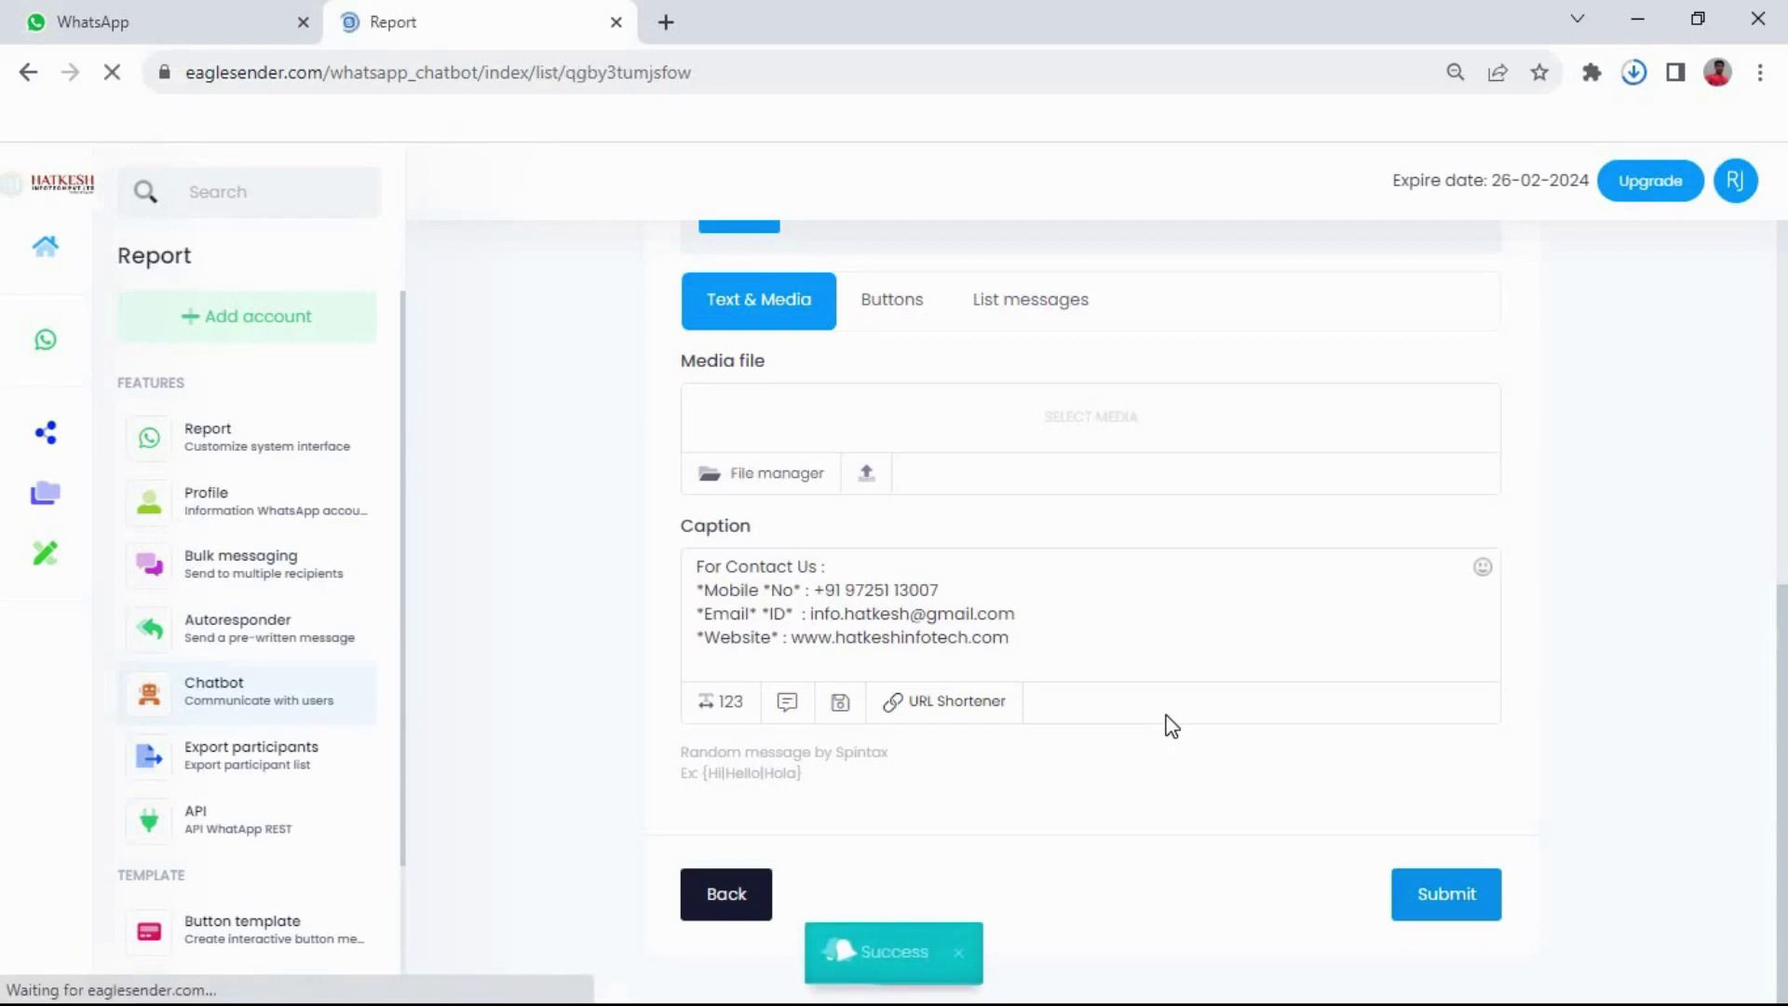
Send 'hello sir' then 24 in the WhatsApp chat to get the new contact-details reply
{"action": "left_click", "coordinate": [181, 13]}
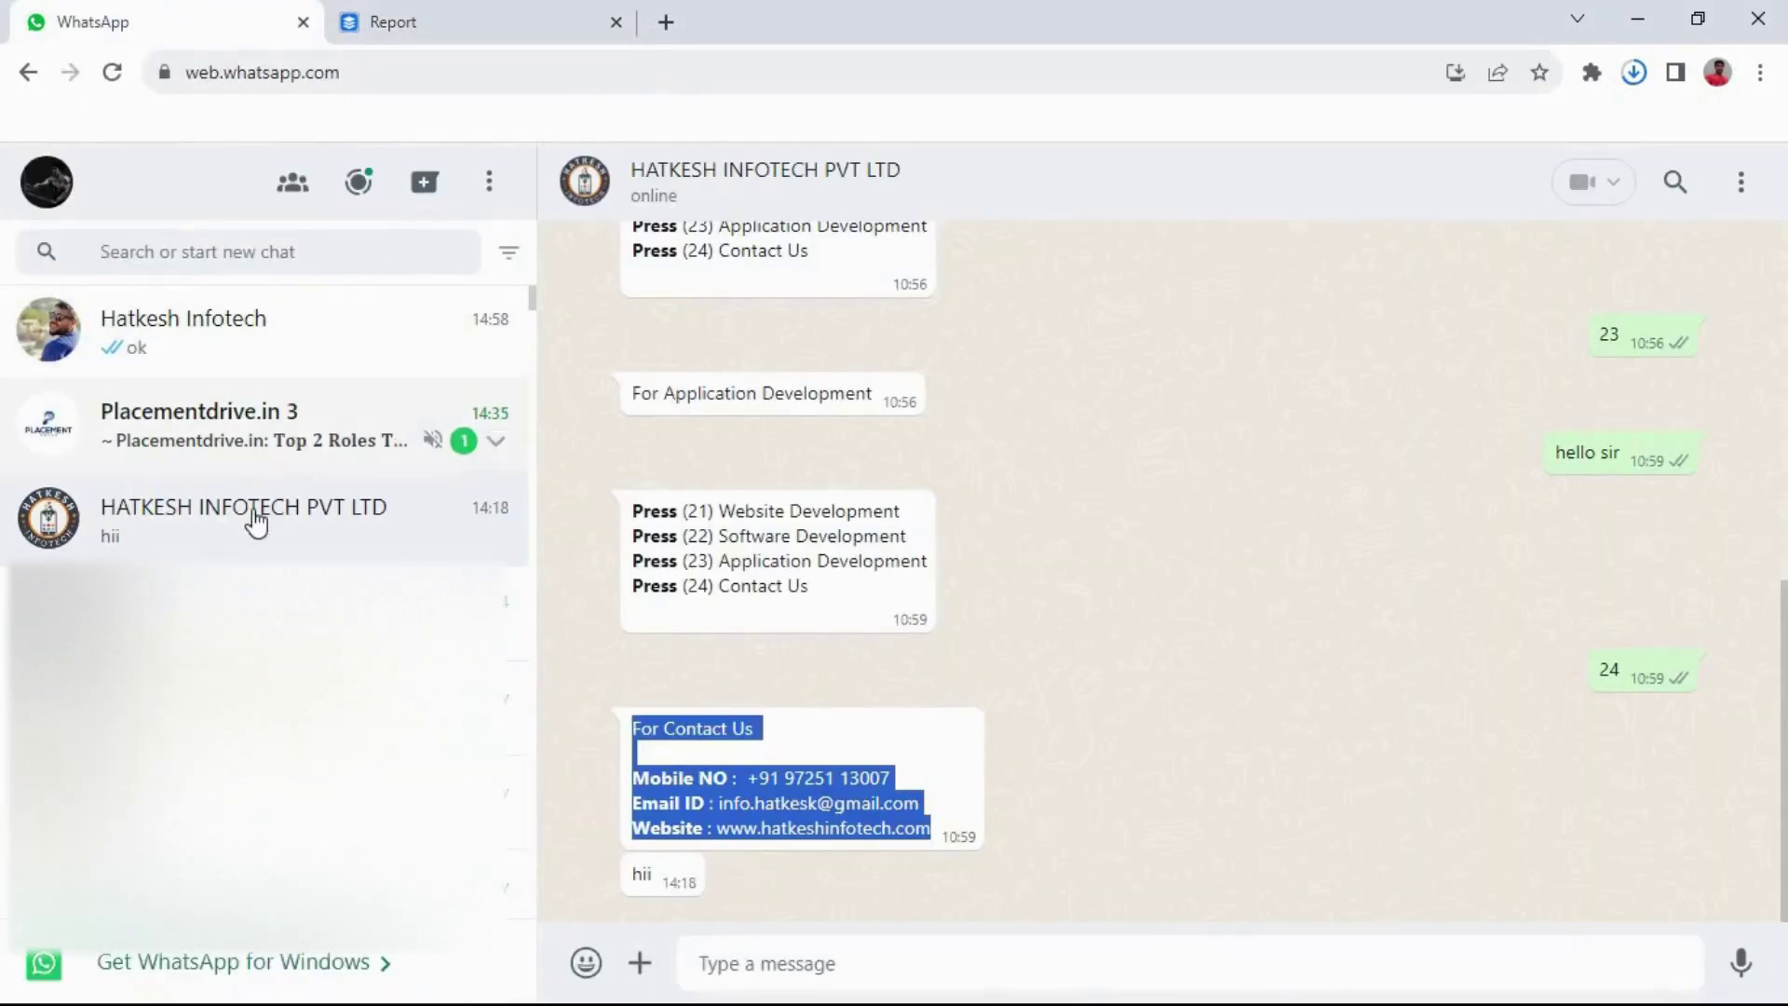
{"action": "left_click", "coordinate": [239, 540]}
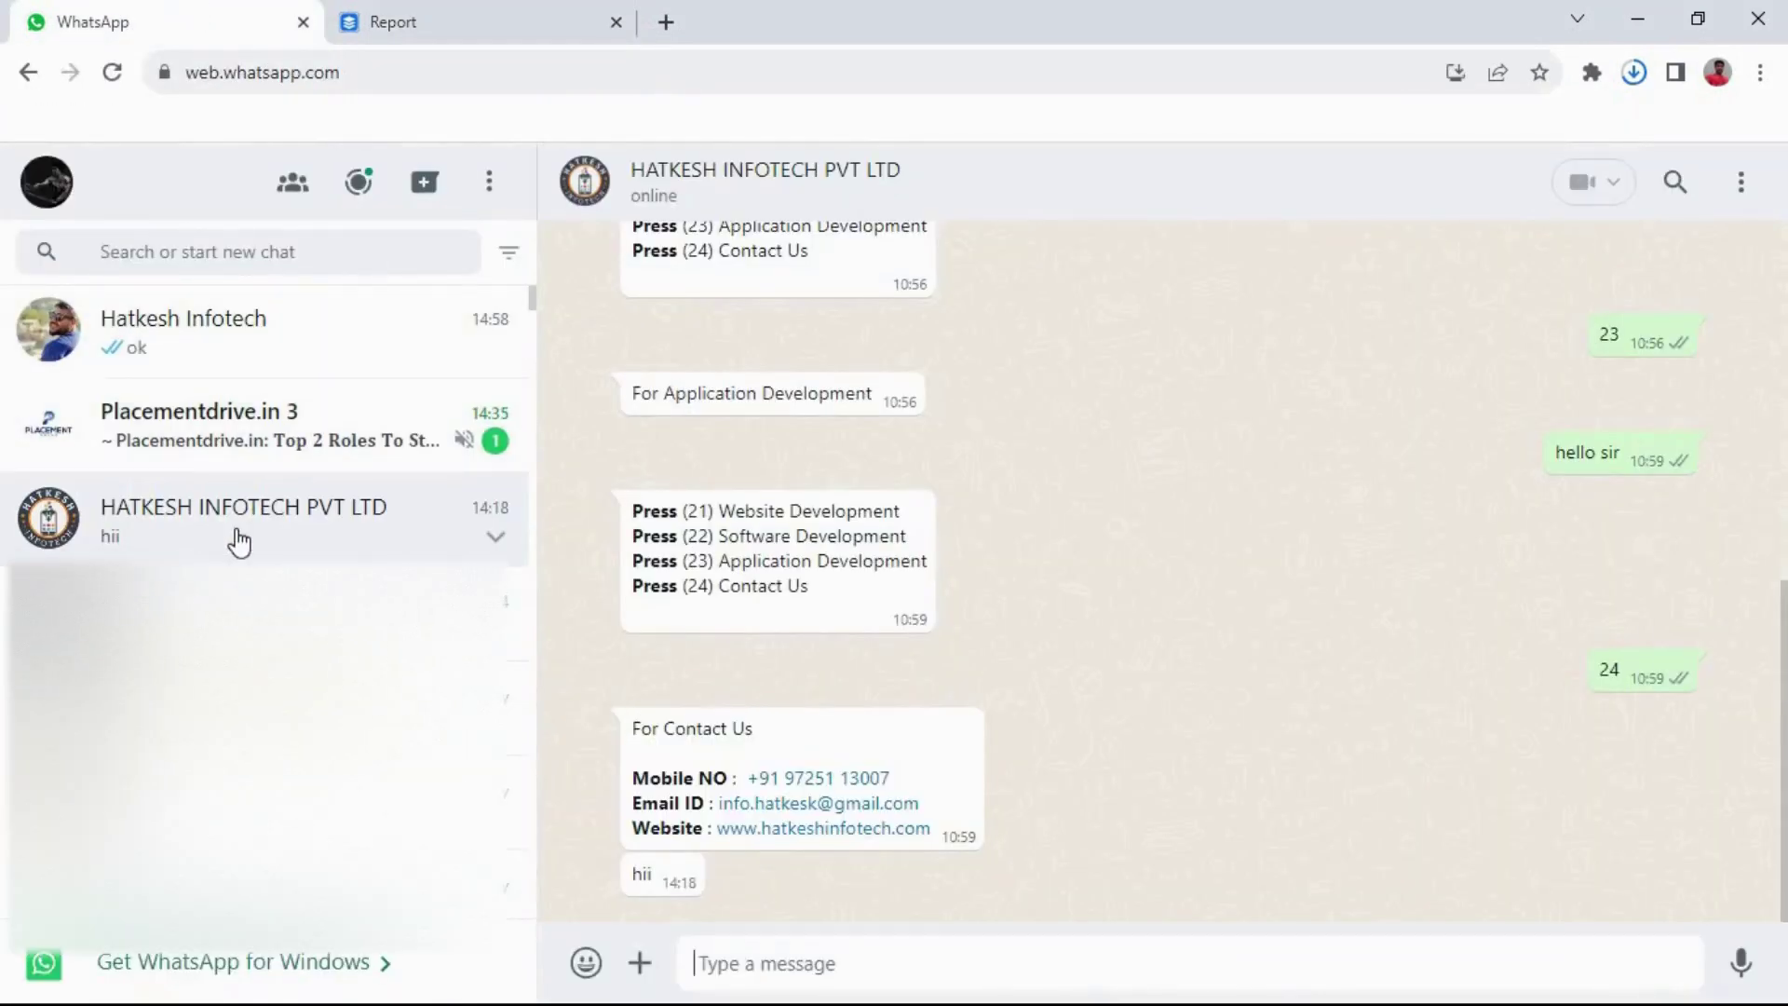
{"action": "type", "text": "hello sir"}
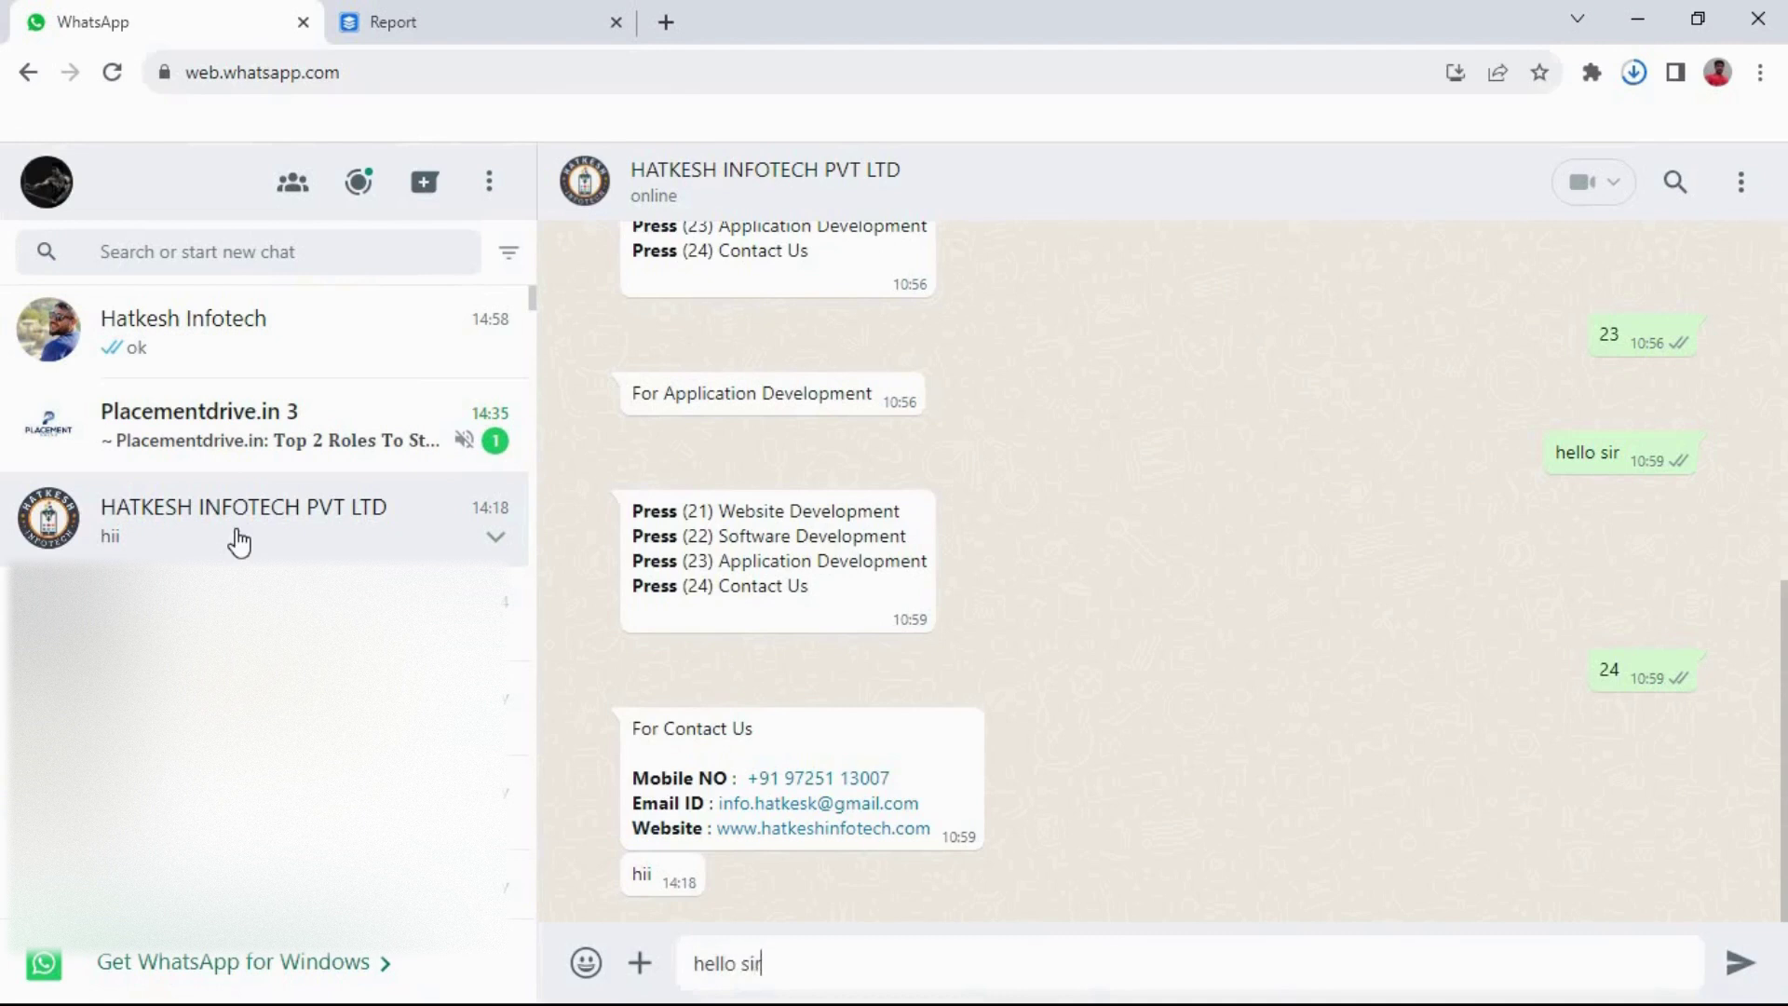
{"action": "key", "text": "Return"}
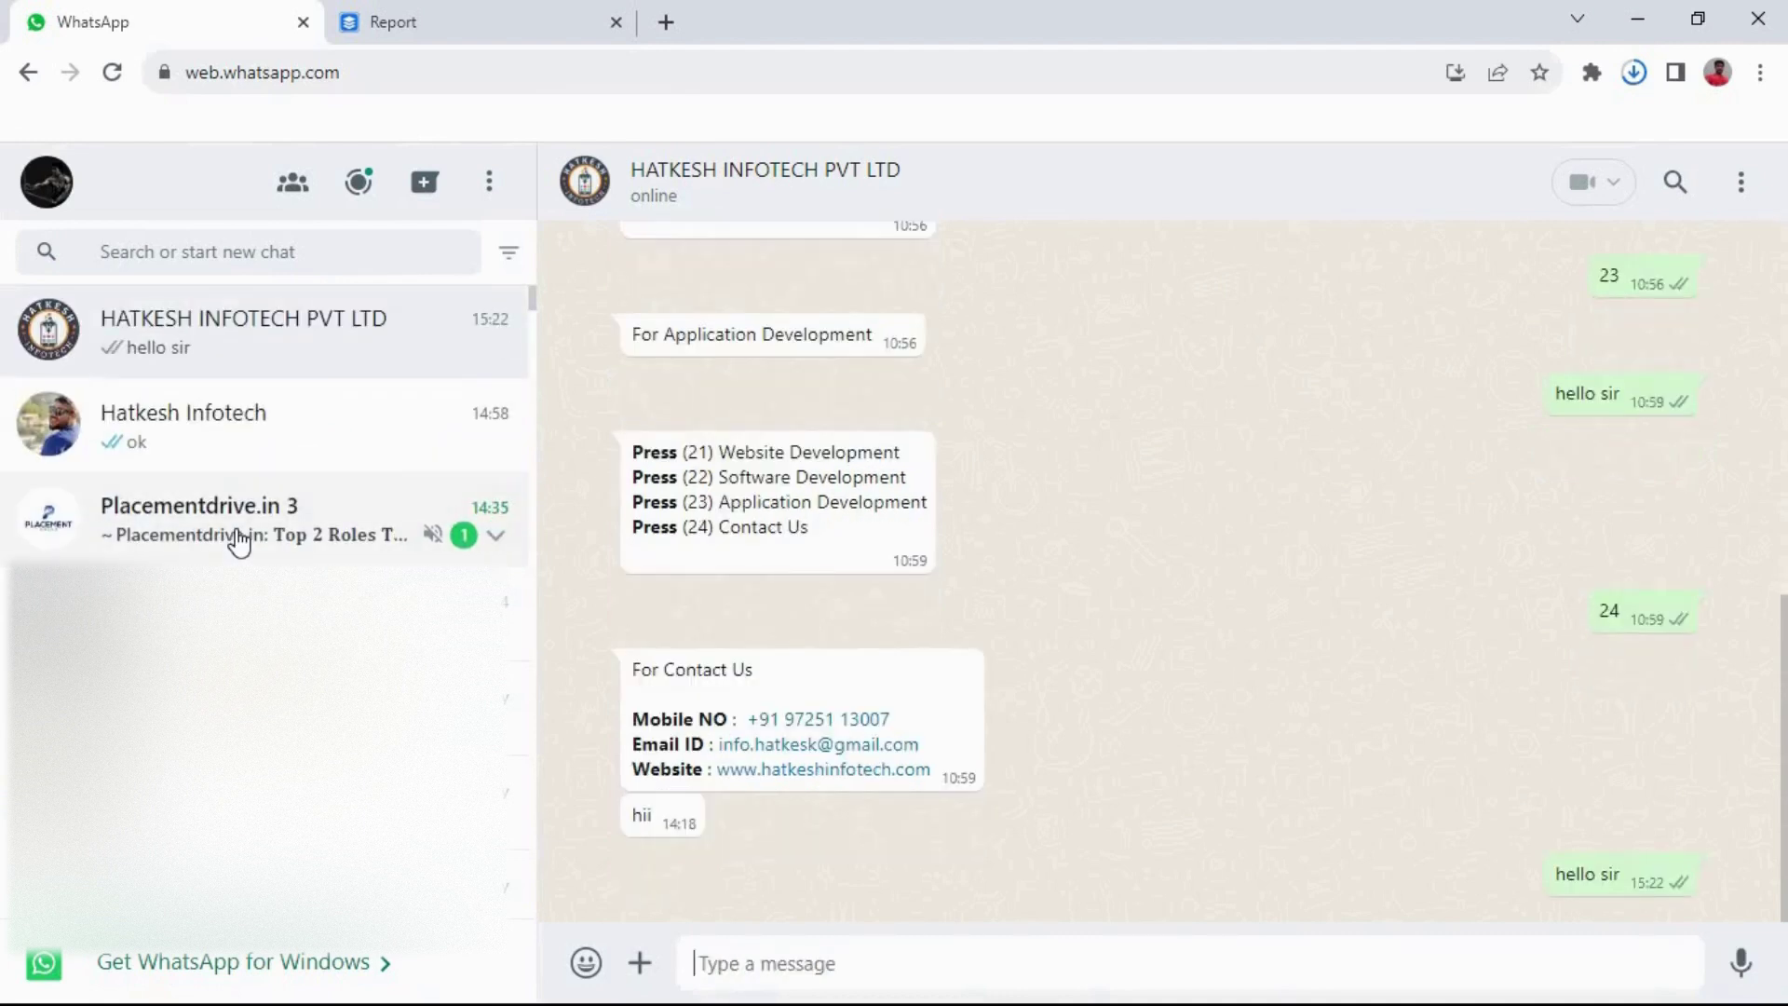
{"action": "type", "text": "24"}
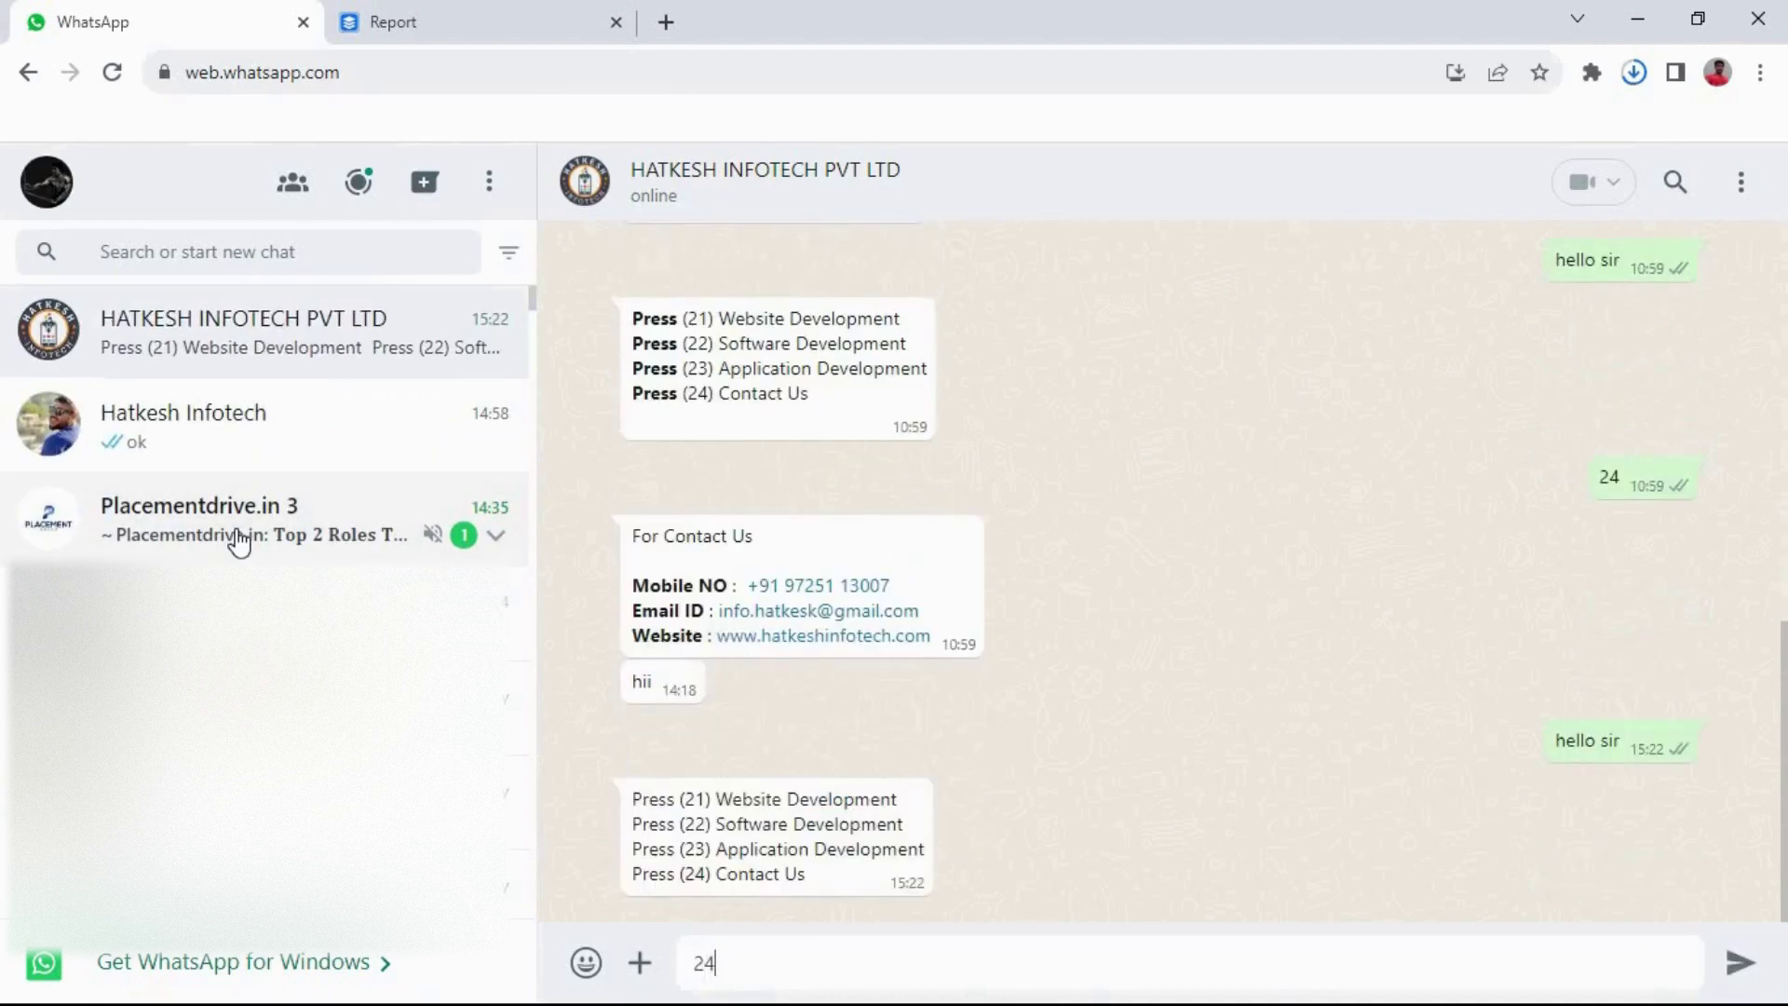
{"action": "key", "text": "Return"}
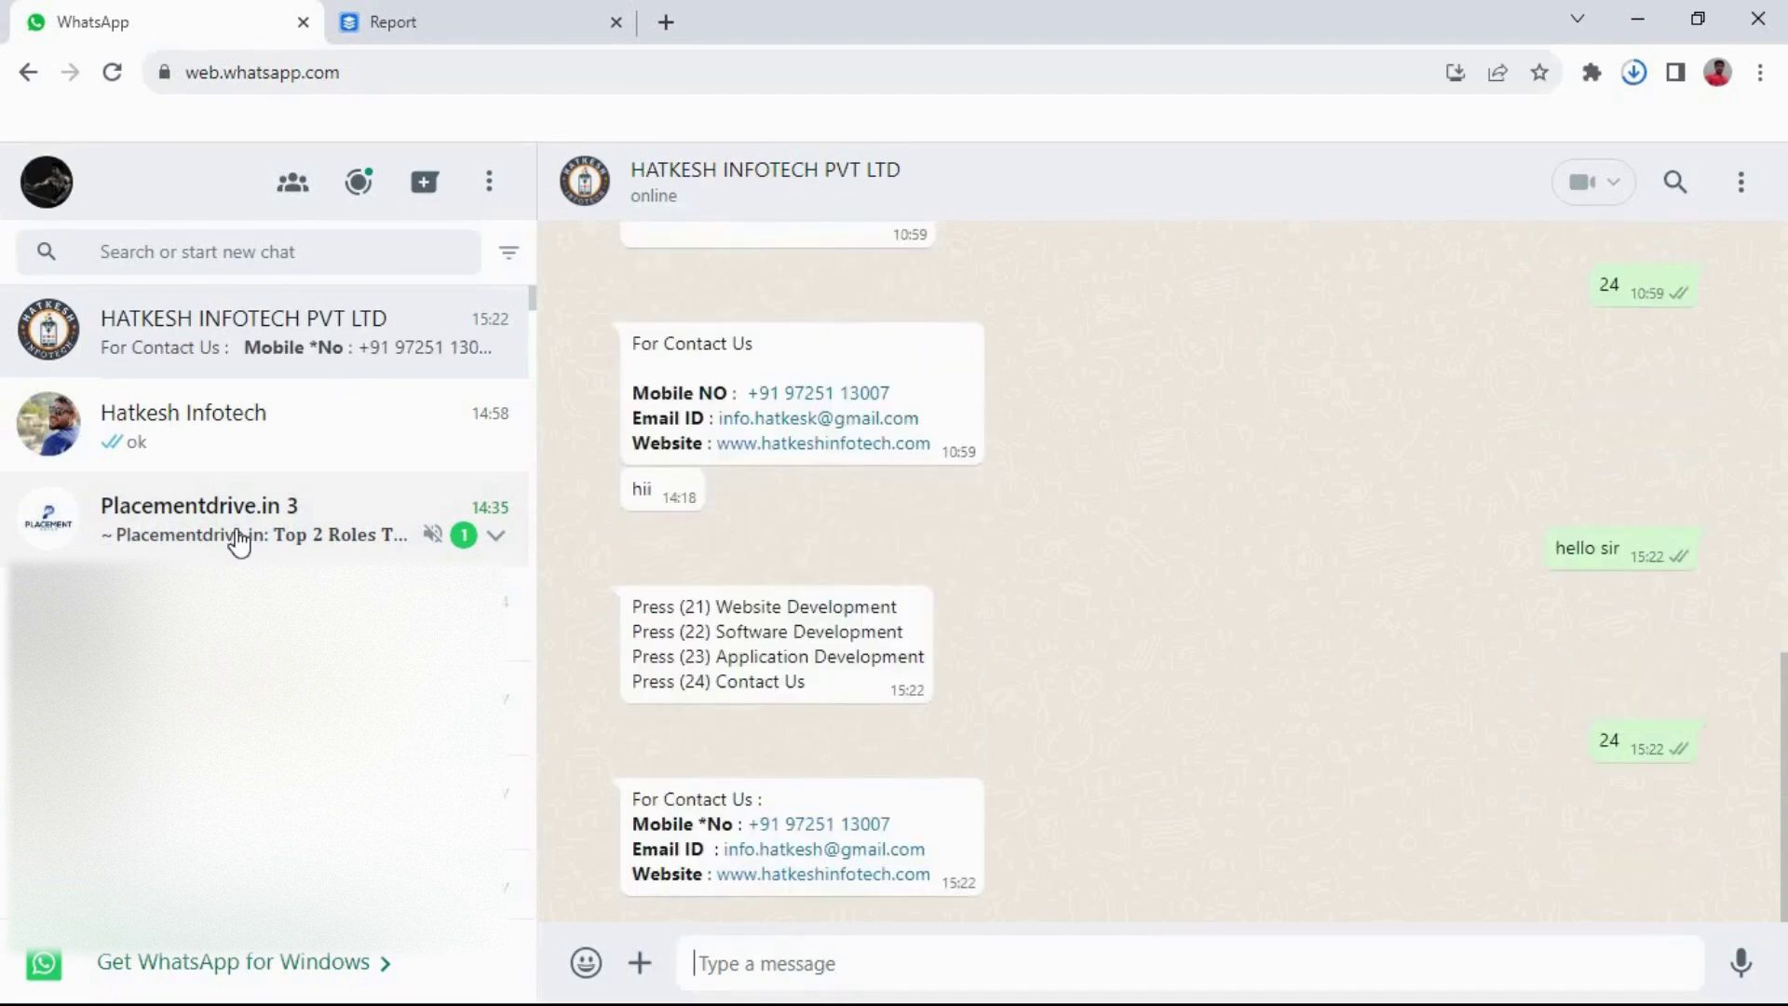